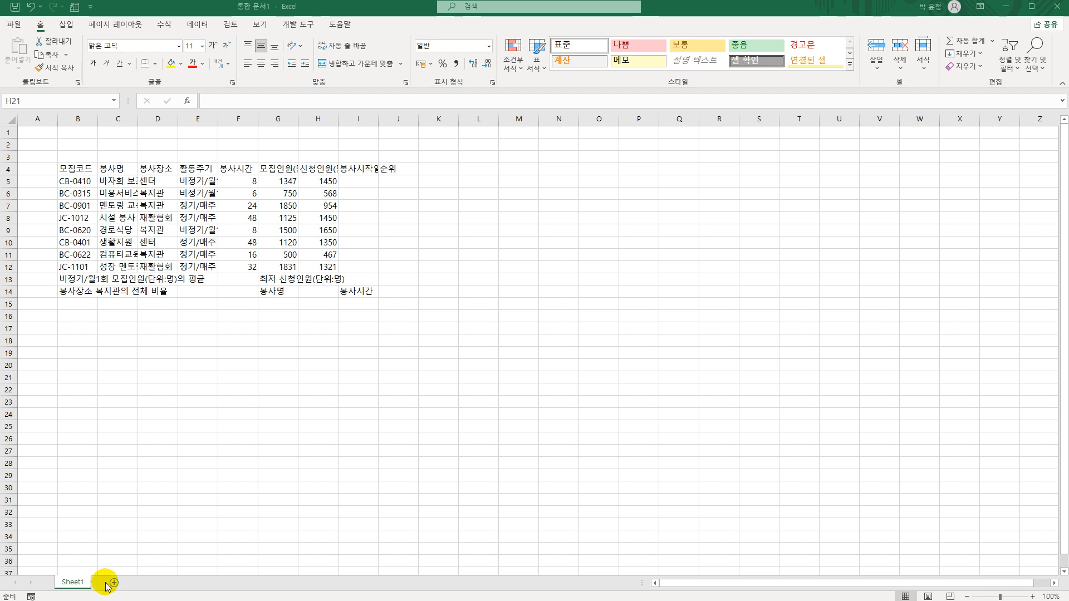
- Add two blank worksheets after Sheet1 in the workbook
click(110, 583)
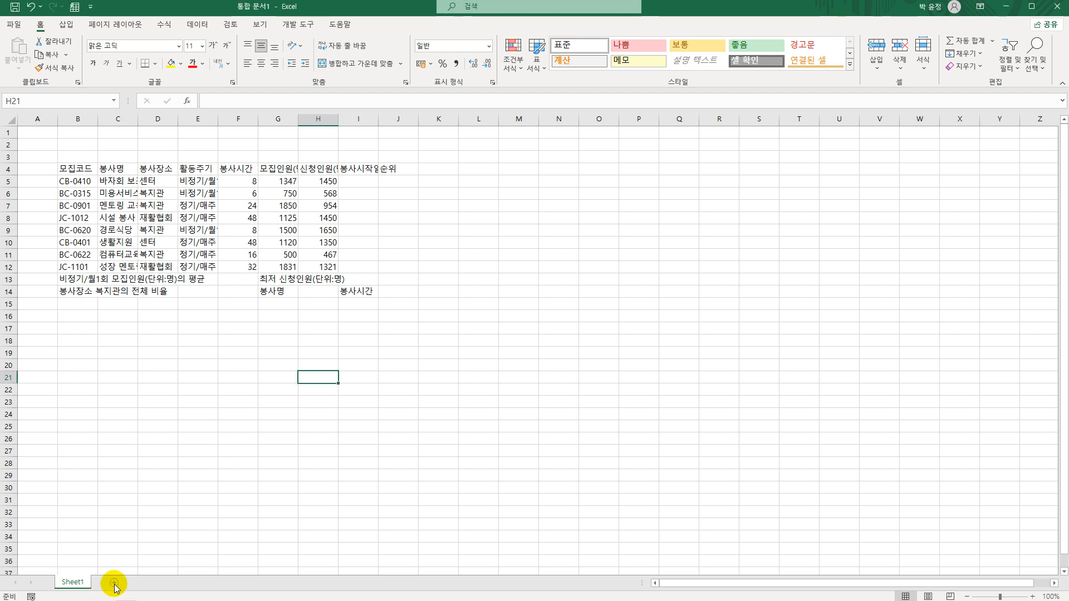
click(114, 583)
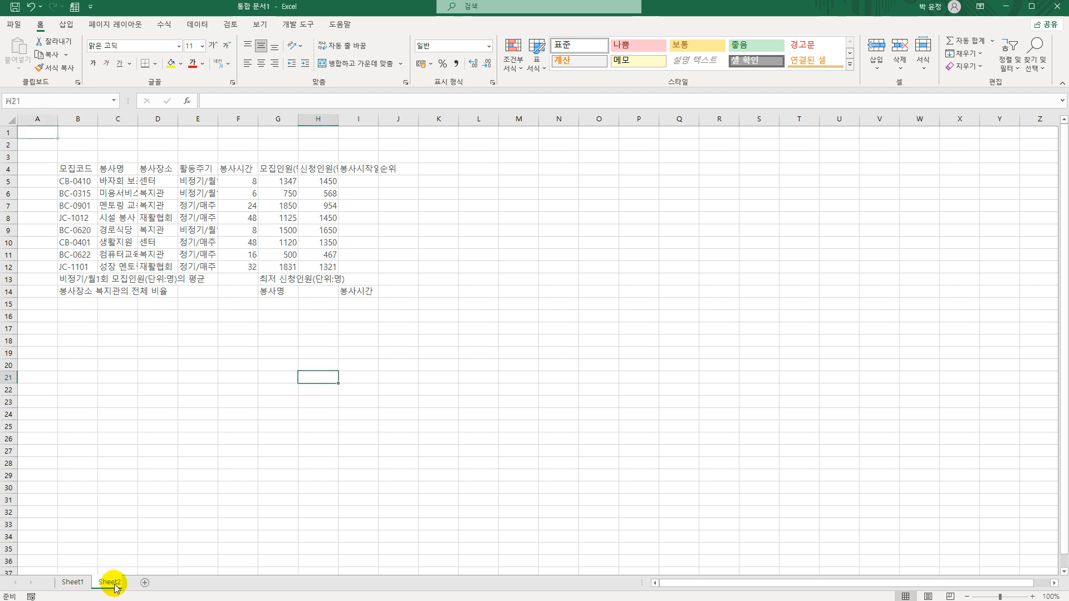
click(149, 583)
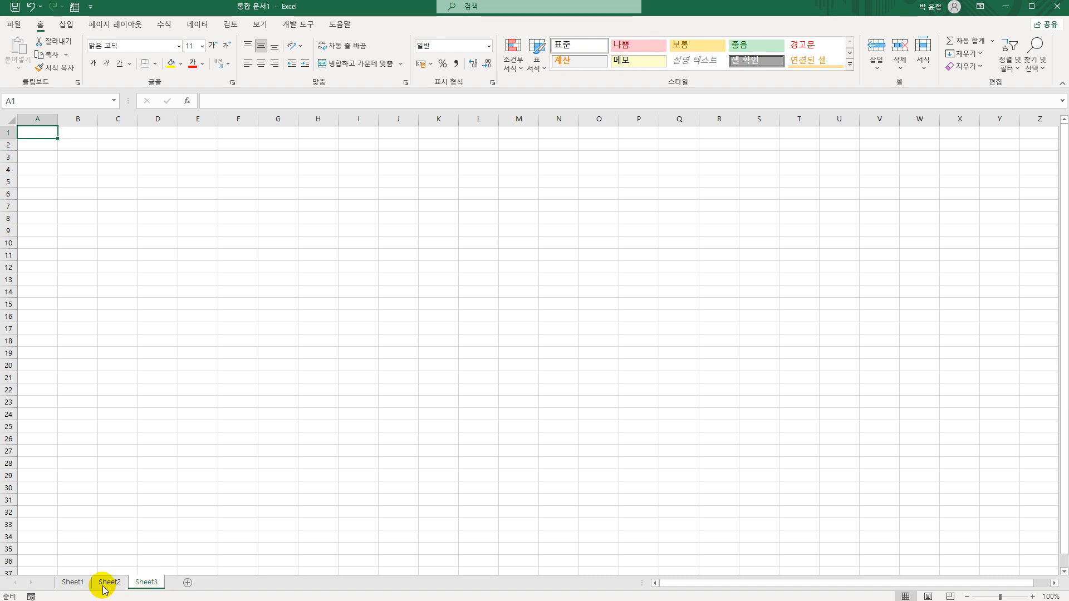
double_click(72, 583)
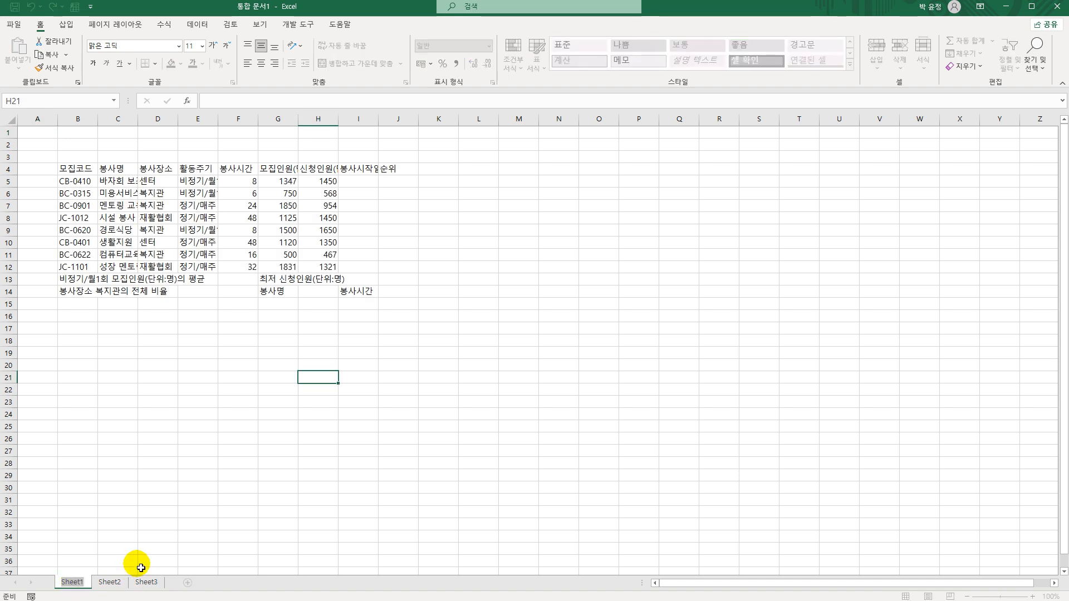
text(wp1wkrdjq)
key(Return)
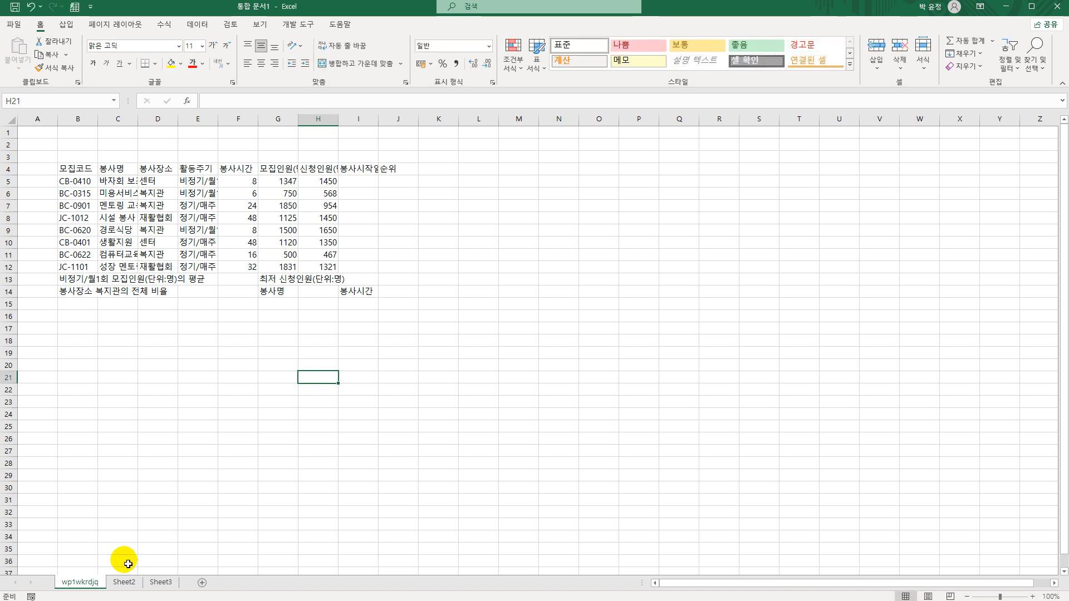
- Rename the first worksheet, which holds the volunteer data, as 제1작업
double_click(81, 585)
text(제)
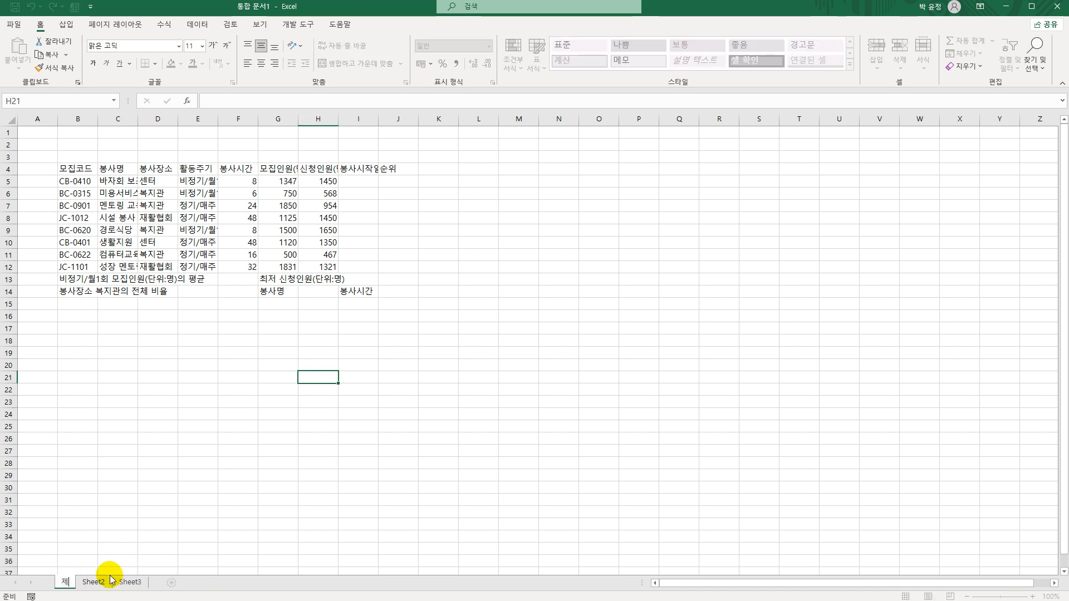
text(1작업)
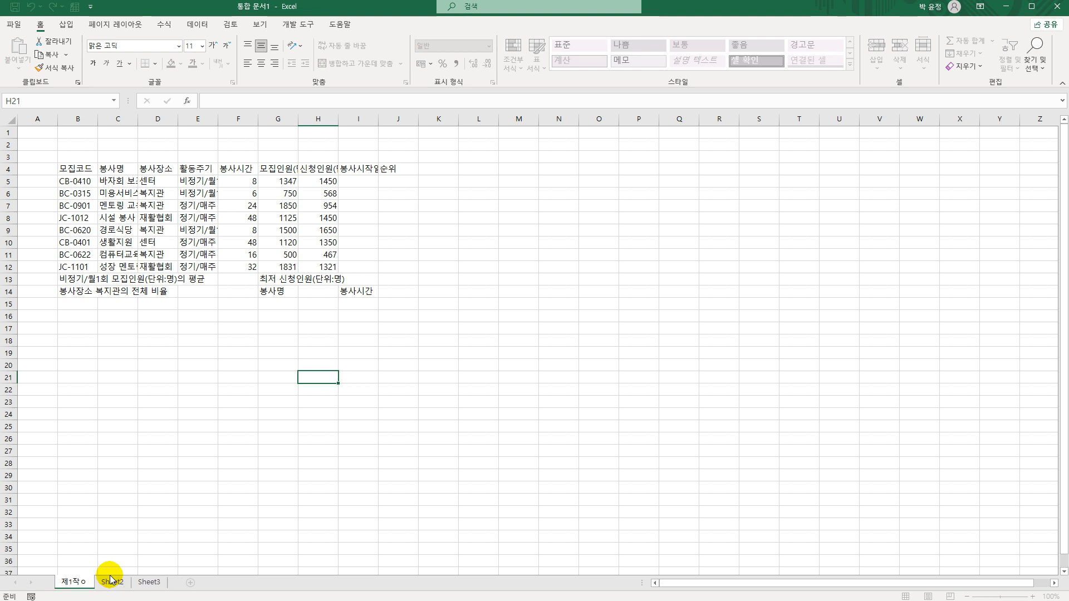
key(Return)
- Rename Sheet2 as 제2작업 and Sheet3 as 제3작업
double_click(119, 579)
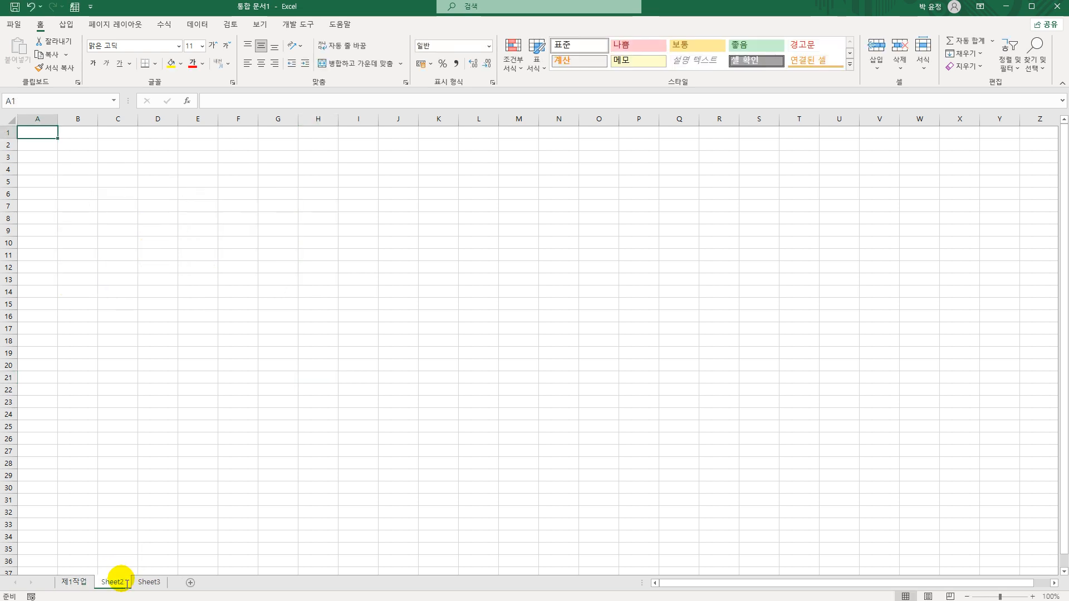
text(제2작업)
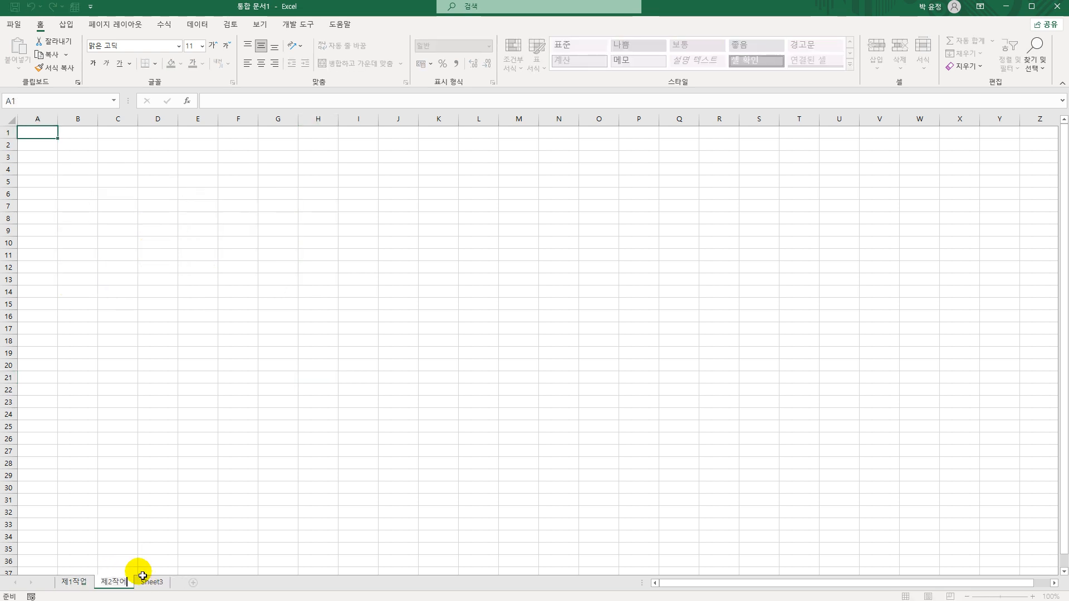
key(Return)
double_click(143, 580)
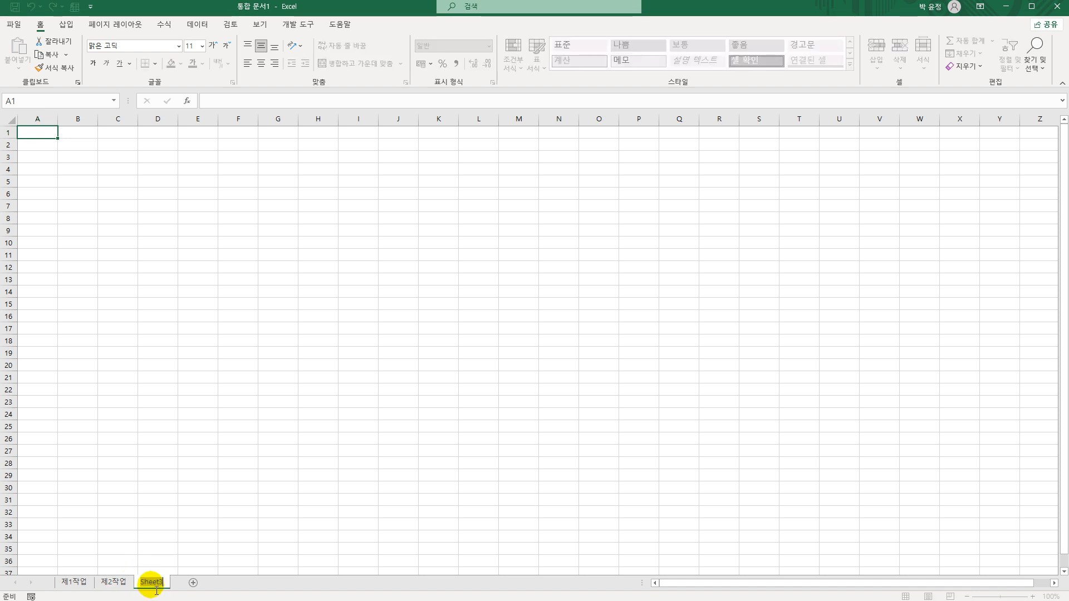
text(제3작)
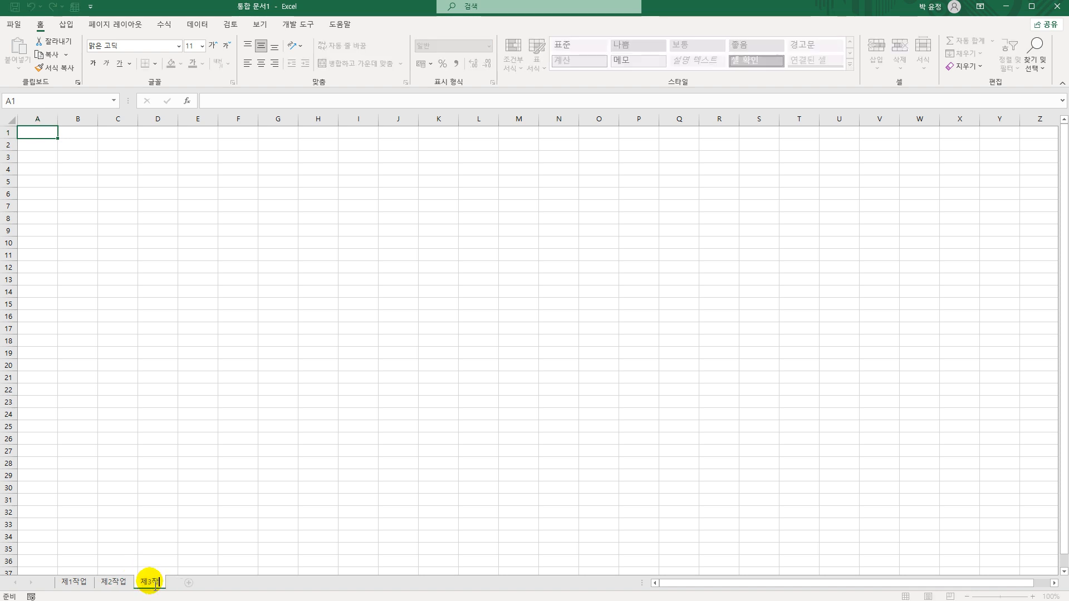
text(업)
key(Return)
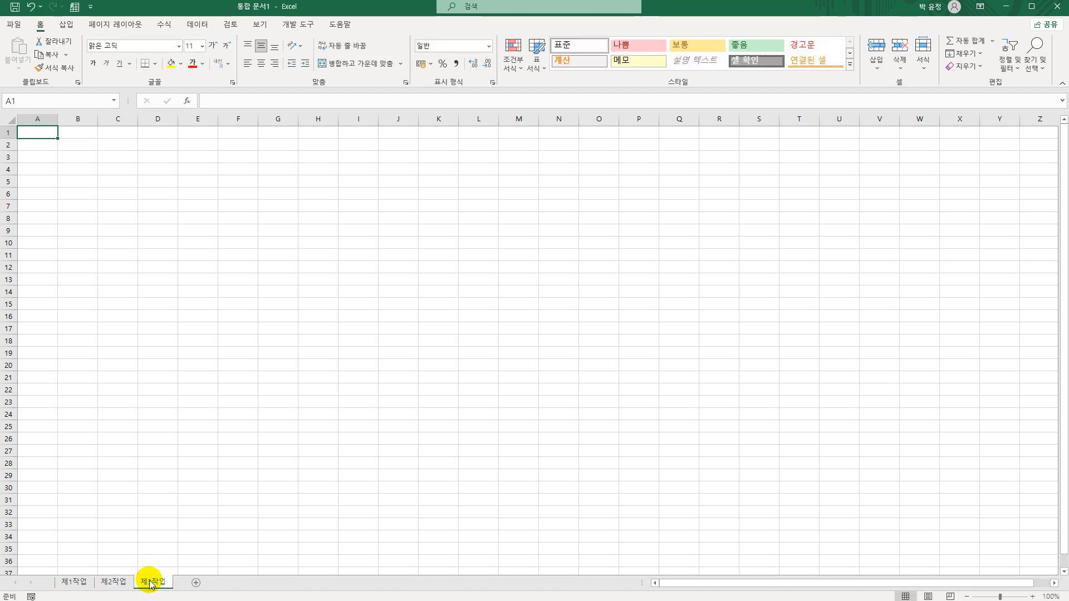
- Group all the worksheets and set the width of column A to 1
right_click(152, 583)
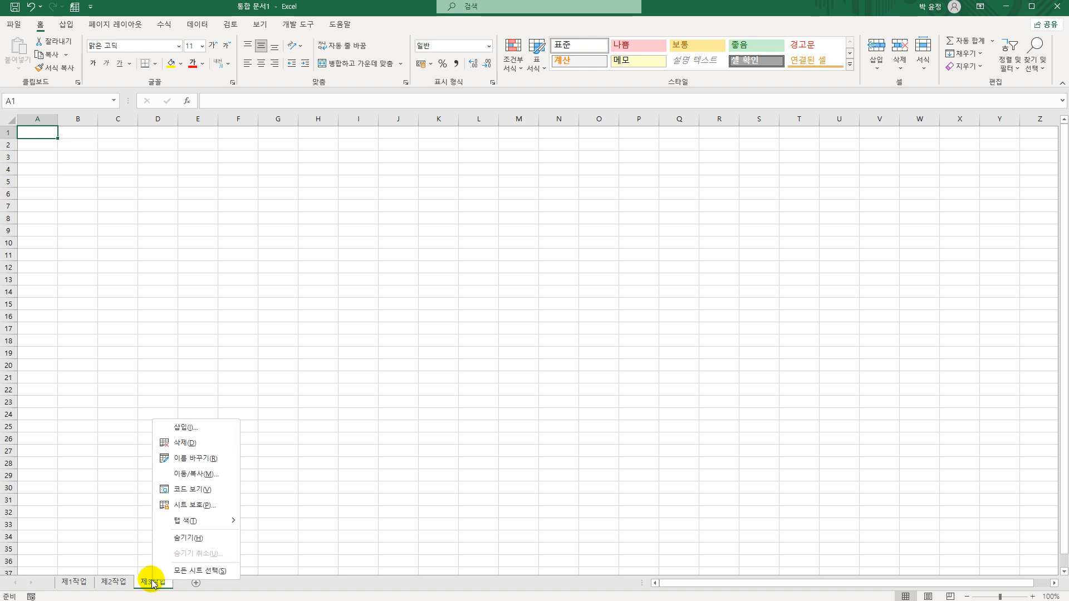
click(206, 569)
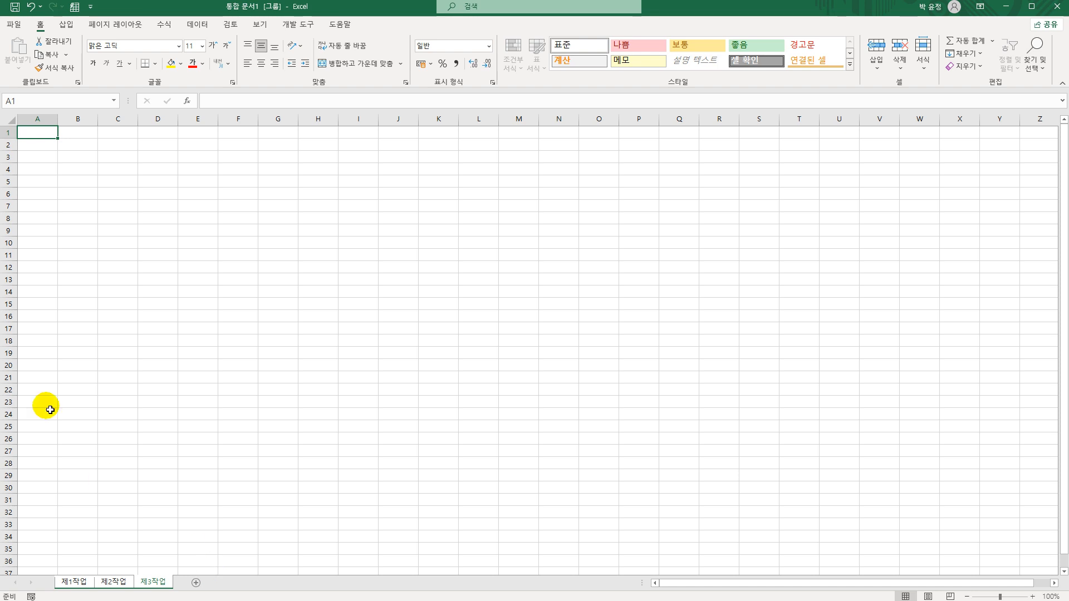
click(55, 124)
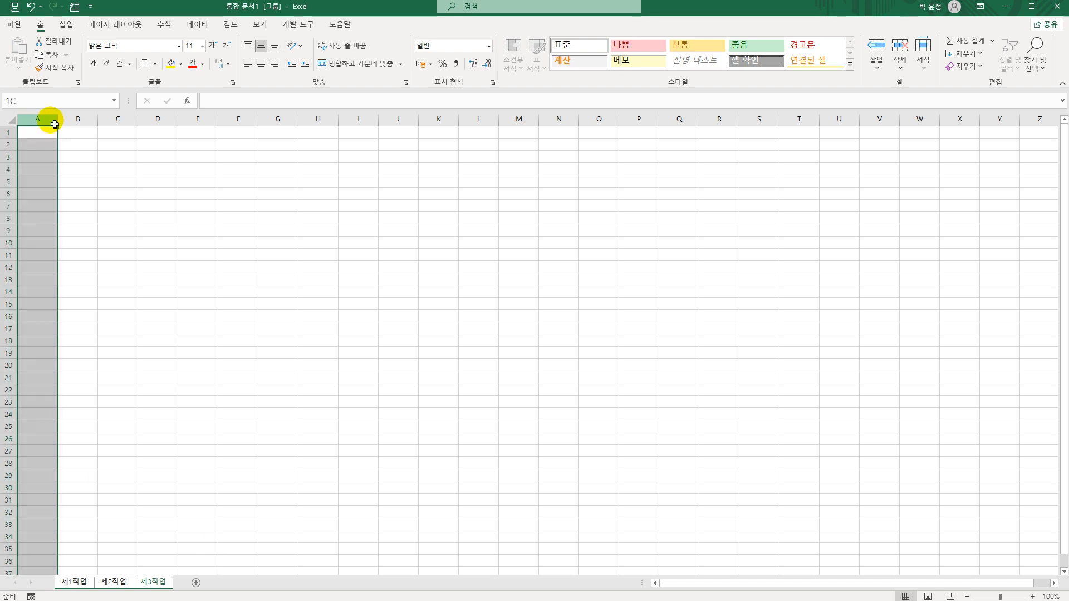
right_click(35, 147)
click(74, 305)
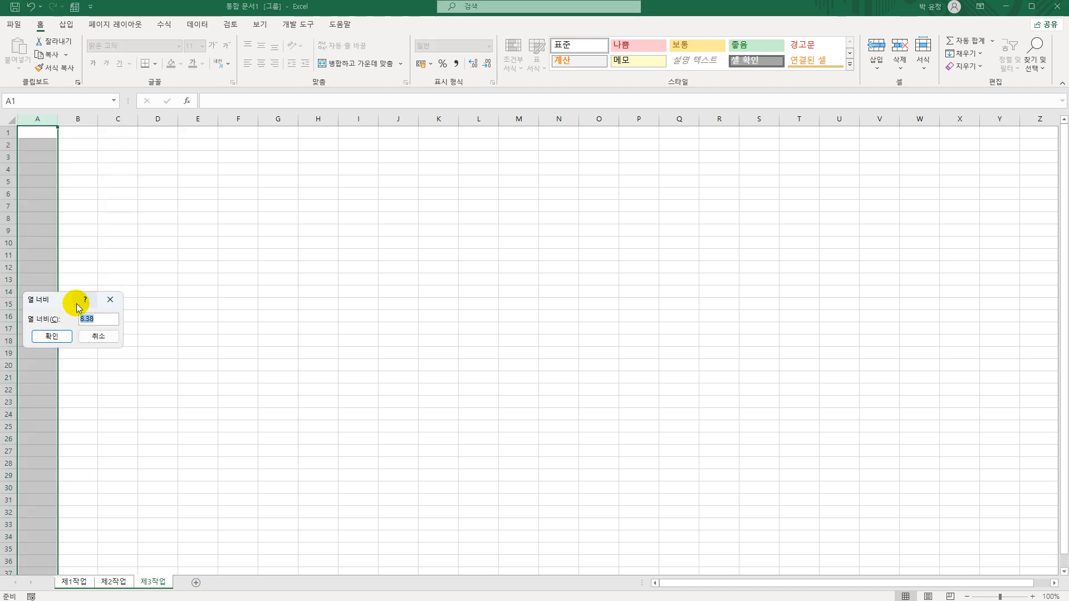
text(1)
click(63, 337)
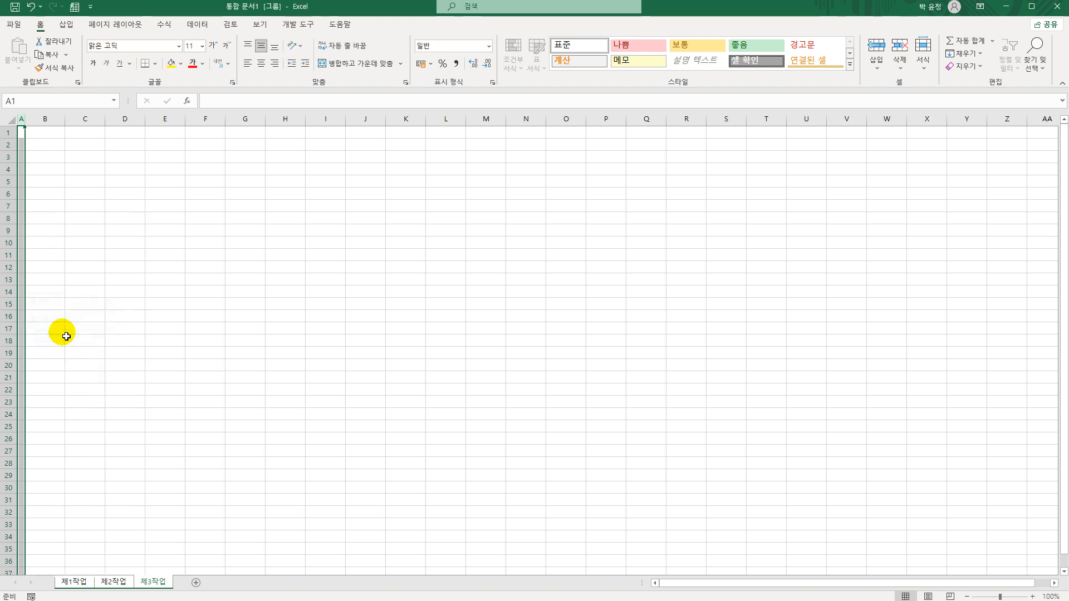
- Set the font of all cells in the grouped worksheets to 굴림, size 11
click(12, 120)
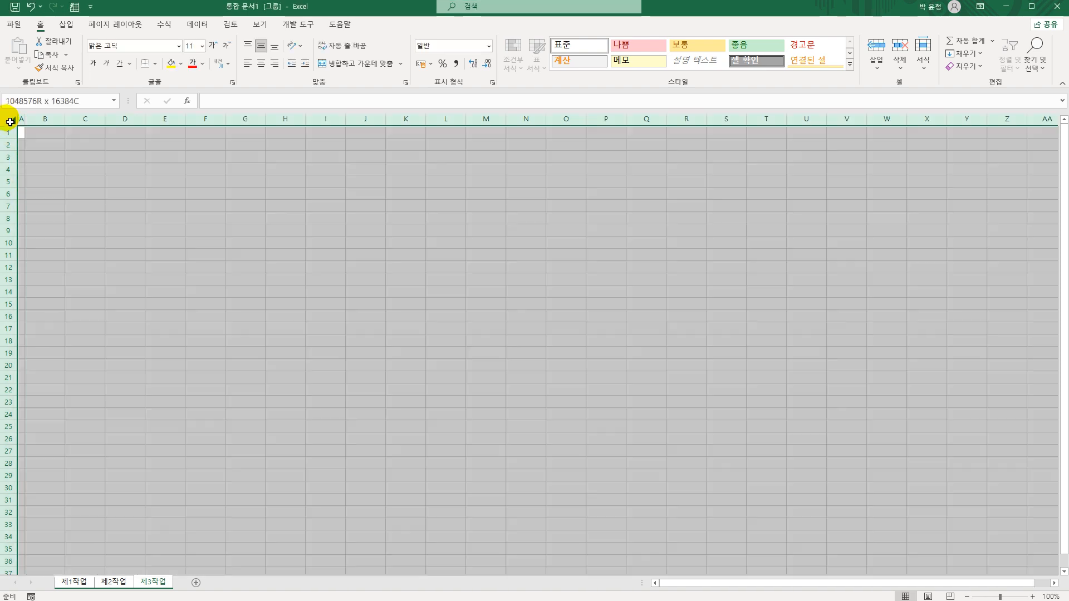
click(180, 49)
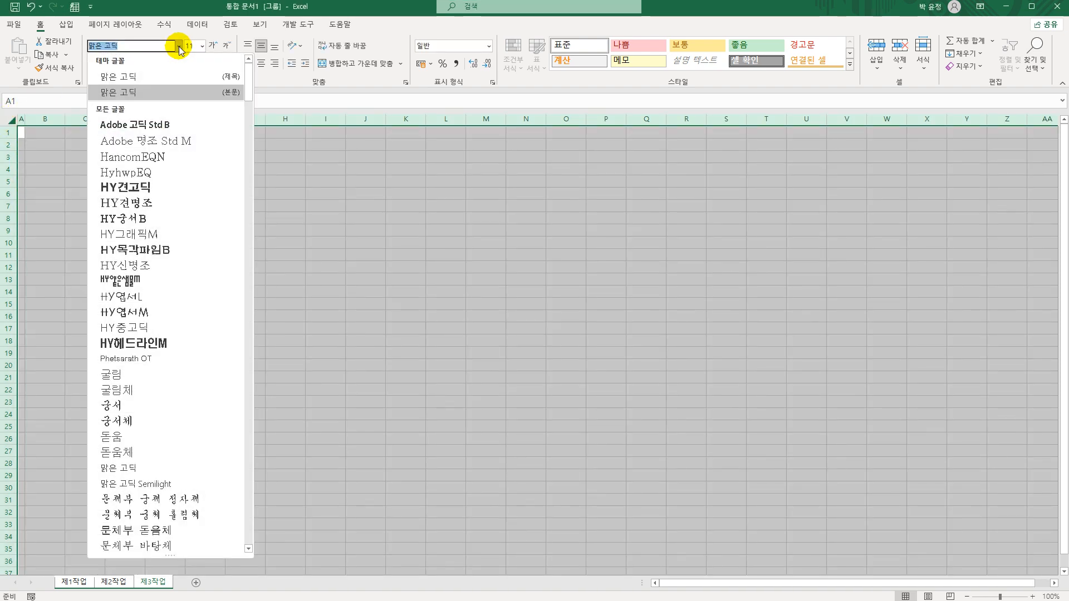
click(126, 370)
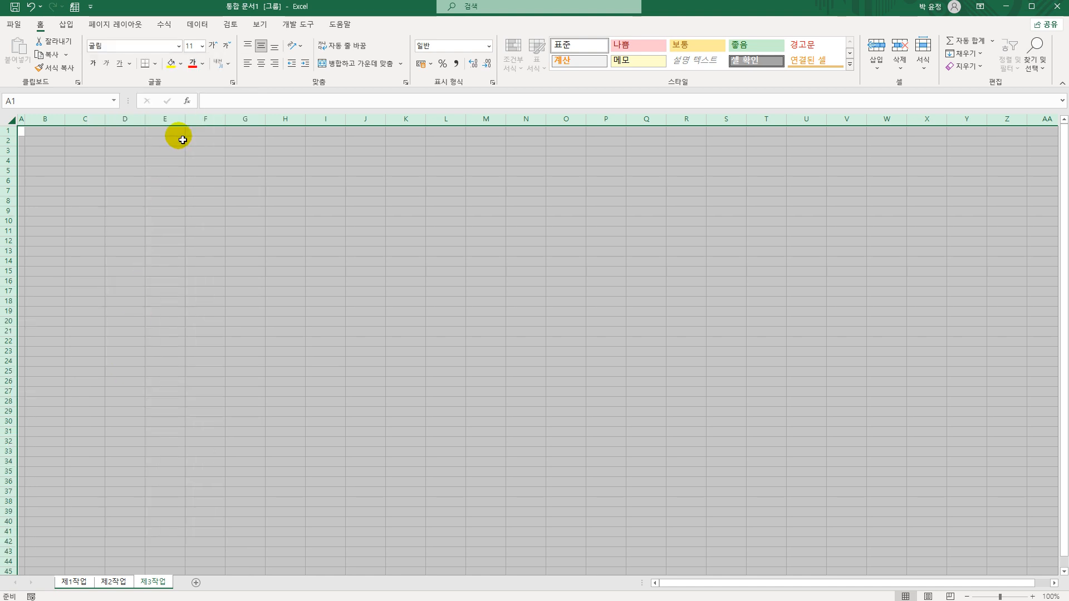
click(202, 45)
click(199, 110)
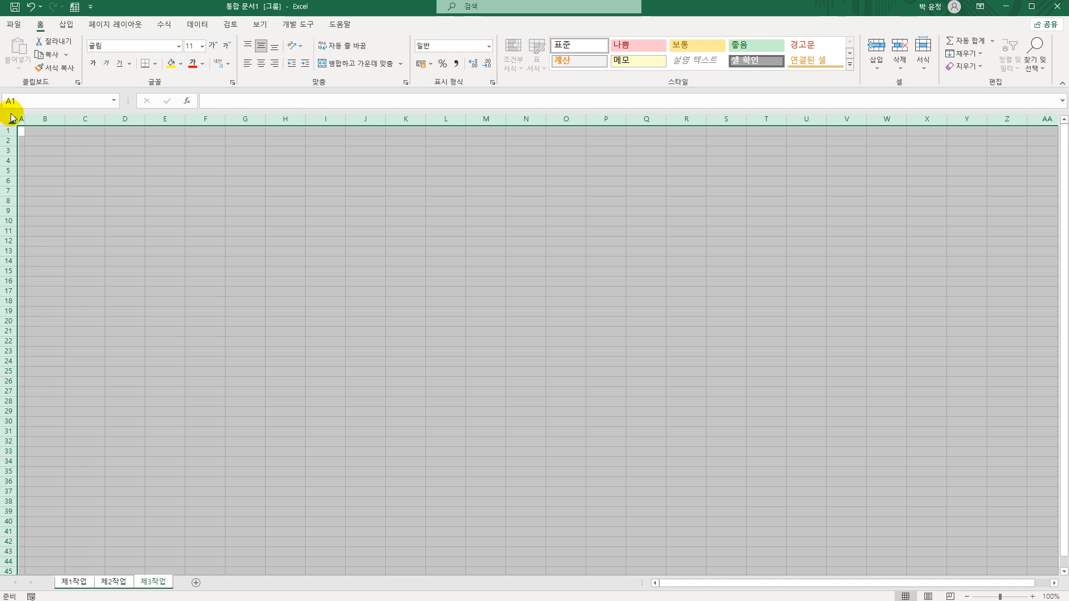
click(20, 131)
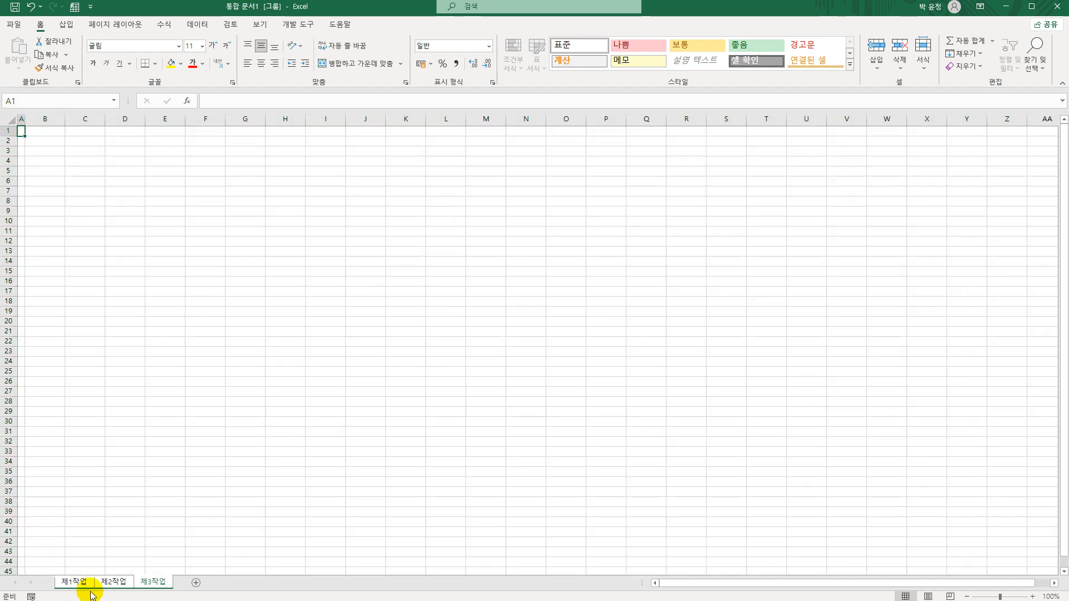
- Set the zoom of all three worksheets together to 160%, and return to 제1작업 with the sheets ungrouped
click(87, 586)
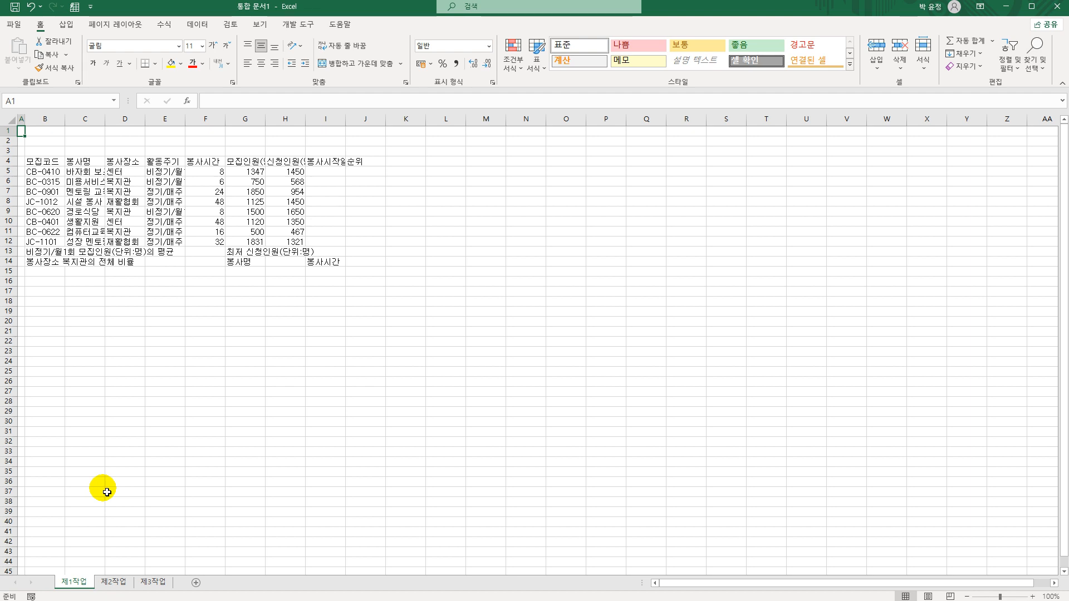
shift+click(151, 583)
click(1032, 596)
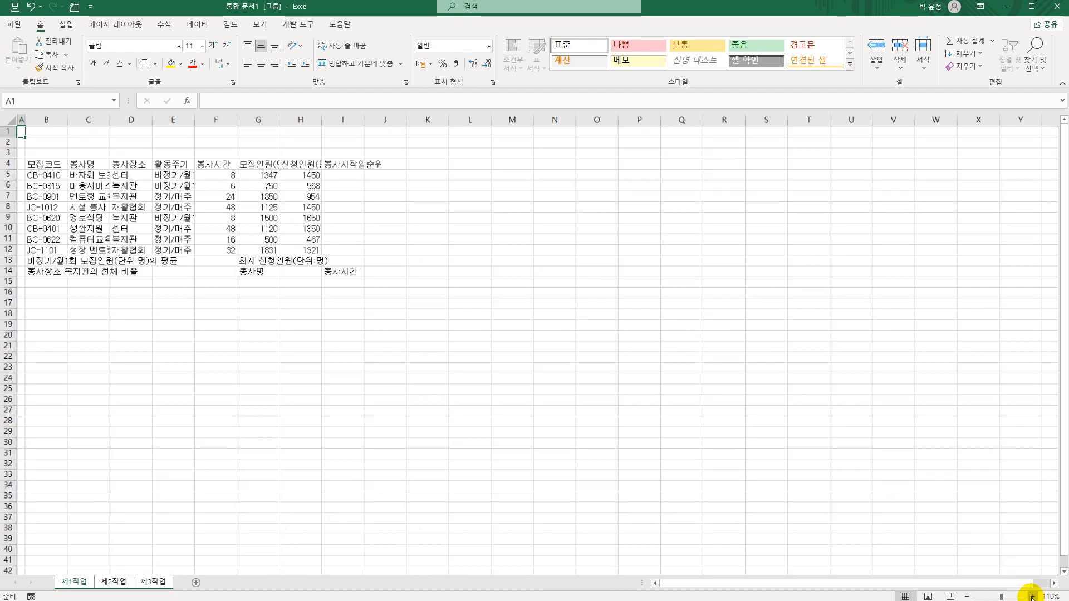
click(1033, 596)
click(1032, 597)
click(1033, 597)
click(1032, 597)
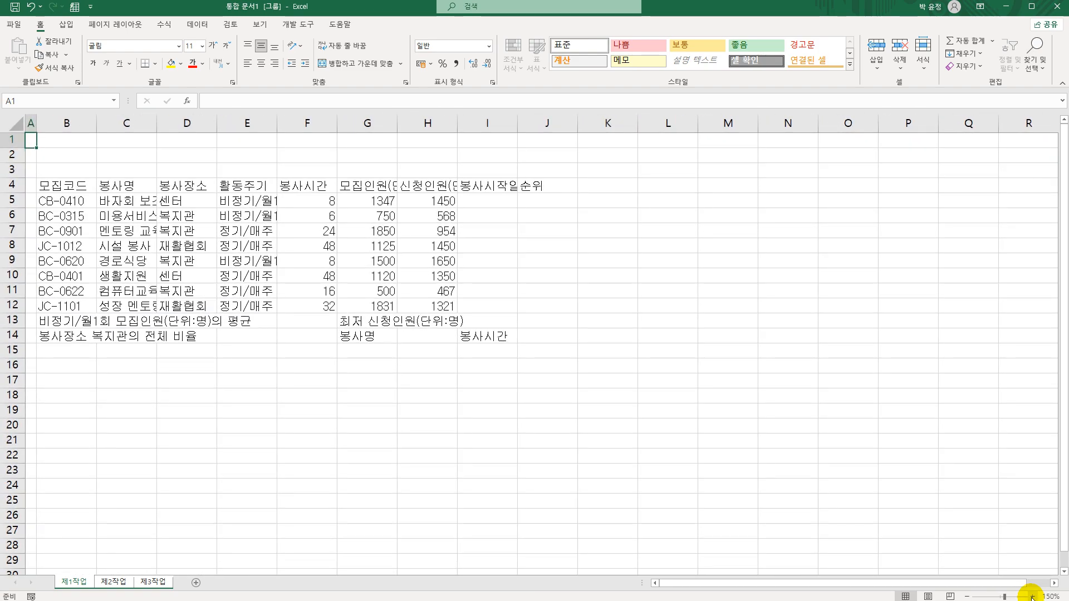
click(1032, 597)
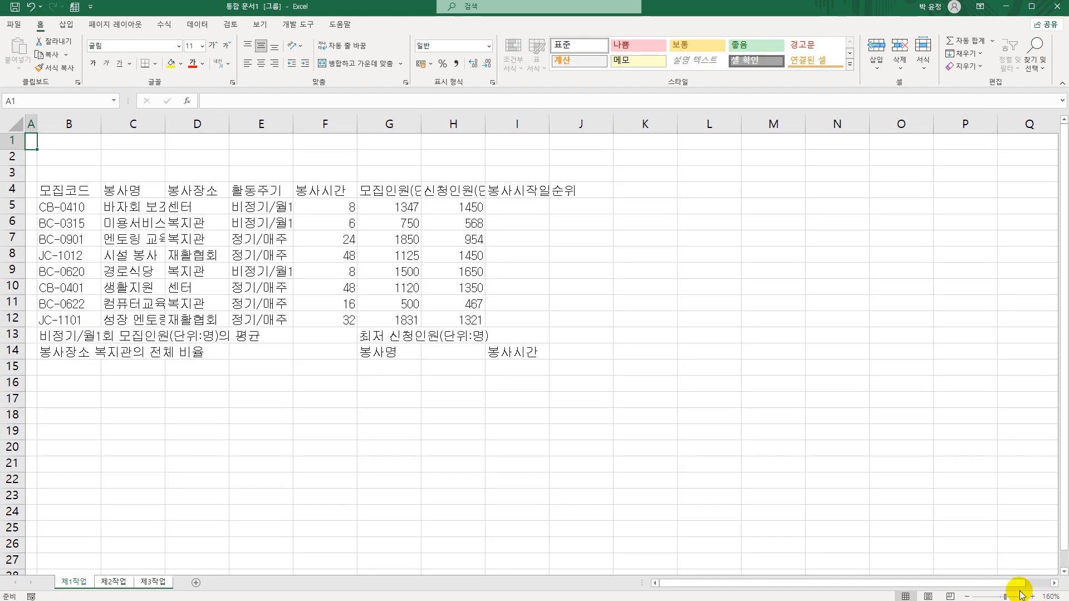
click(114, 582)
click(74, 582)
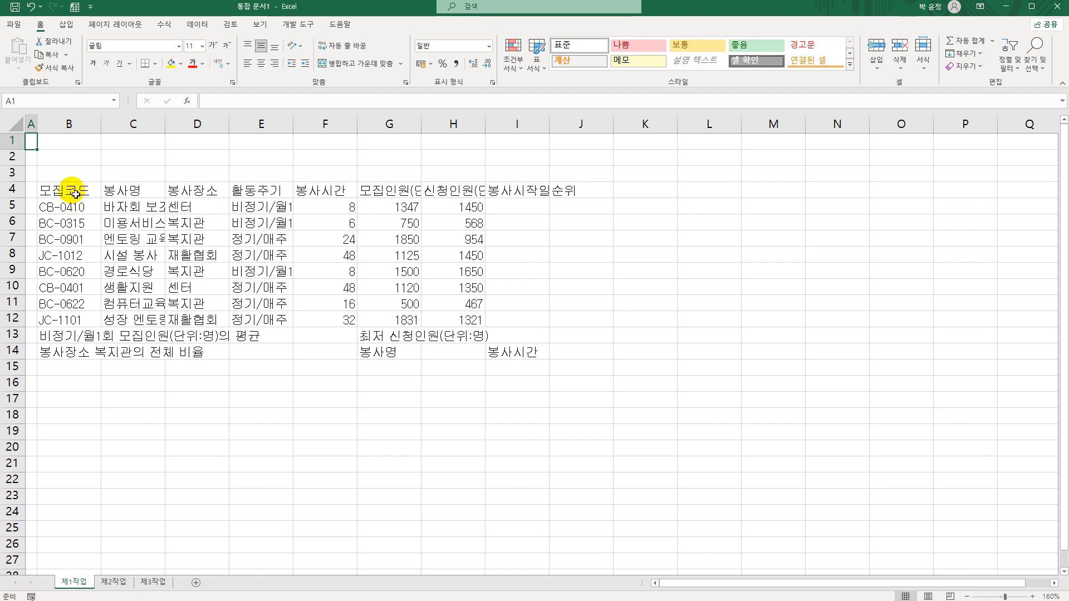
- Apply all borders and a thick outside border to the table range B4:J14 on 제1작업
drag(67, 192, 603, 364)
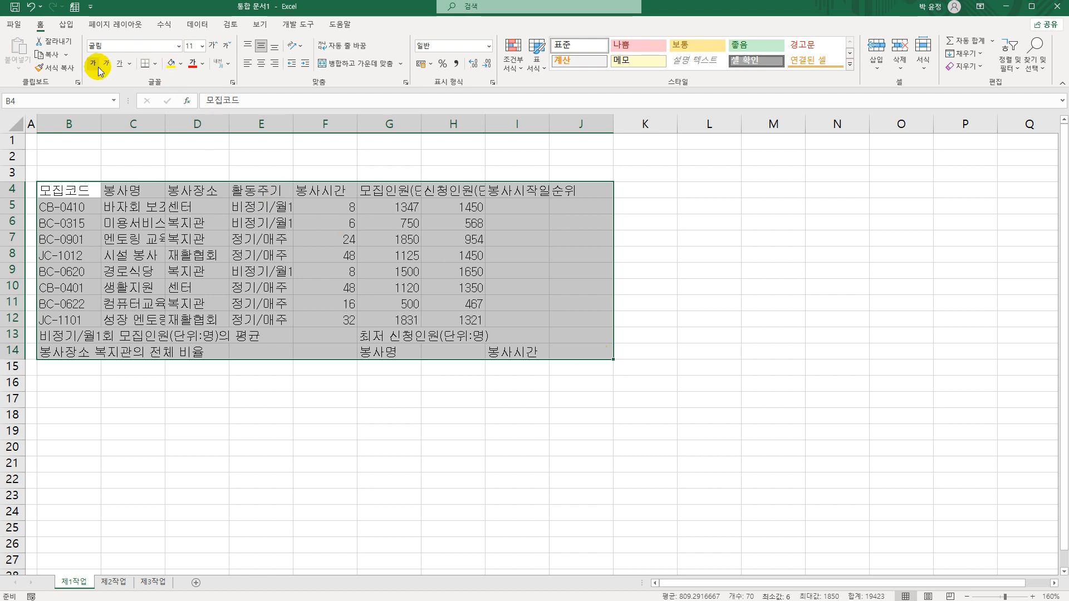
click(156, 70)
click(172, 169)
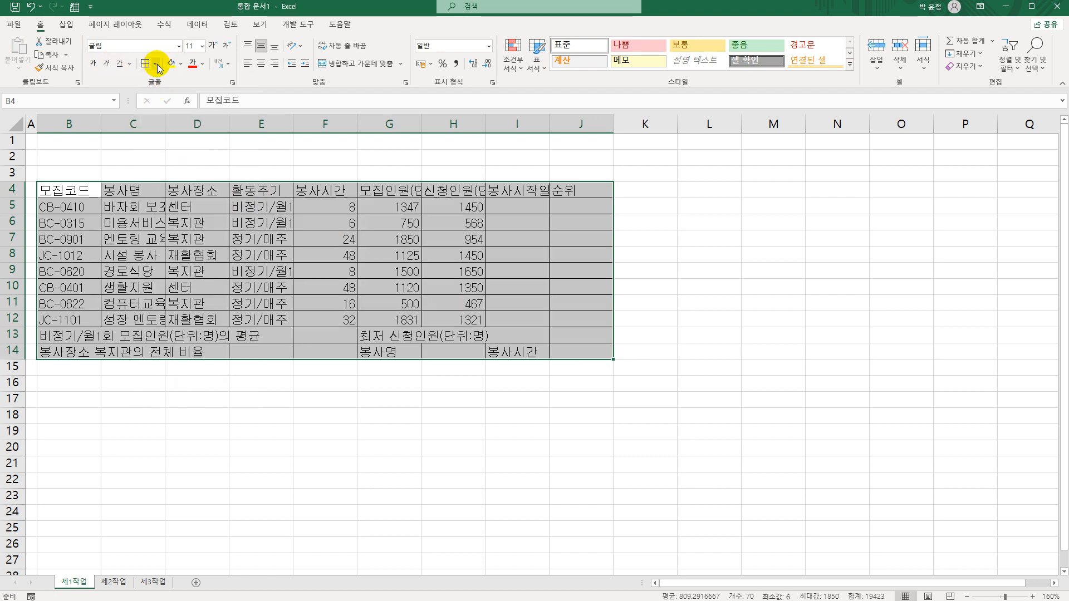
click(158, 68)
click(173, 209)
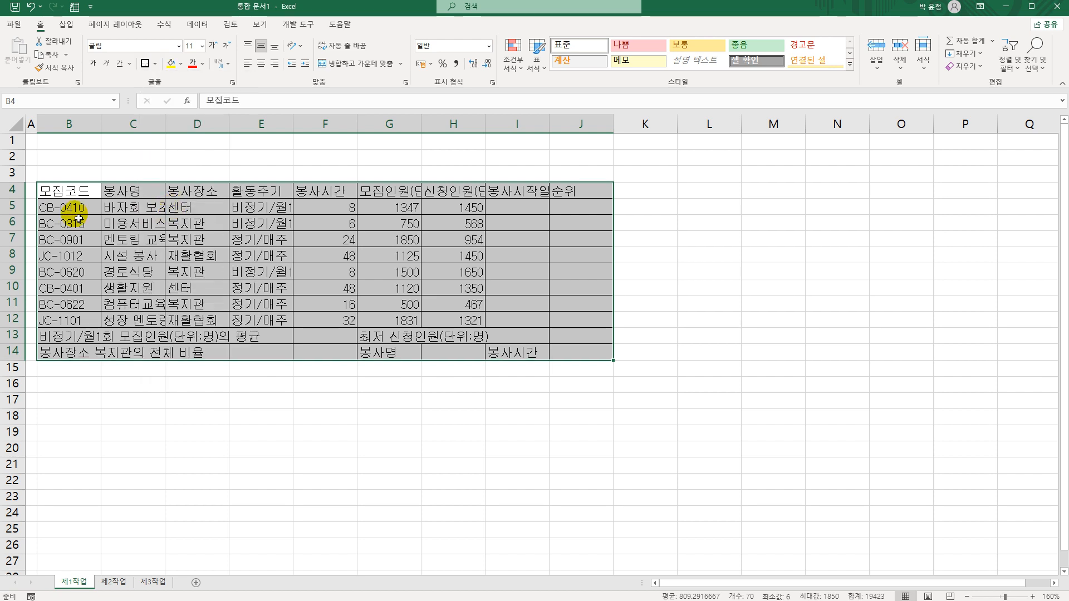
- Apply a thick outside border around the data rows B5:J12
drag(78, 219, 607, 325)
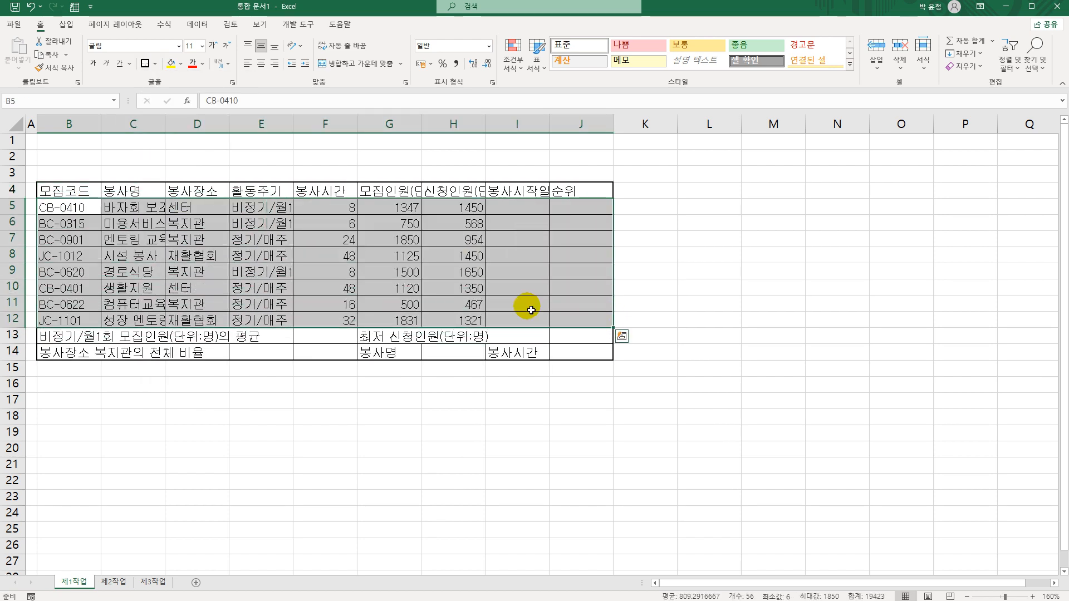
click(155, 64)
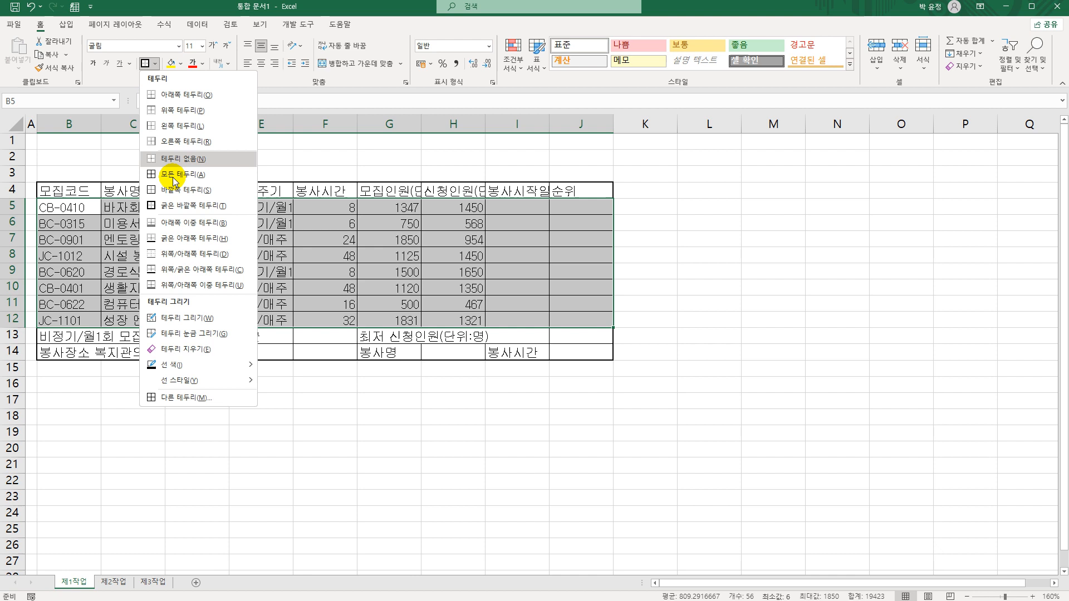
click(172, 208)
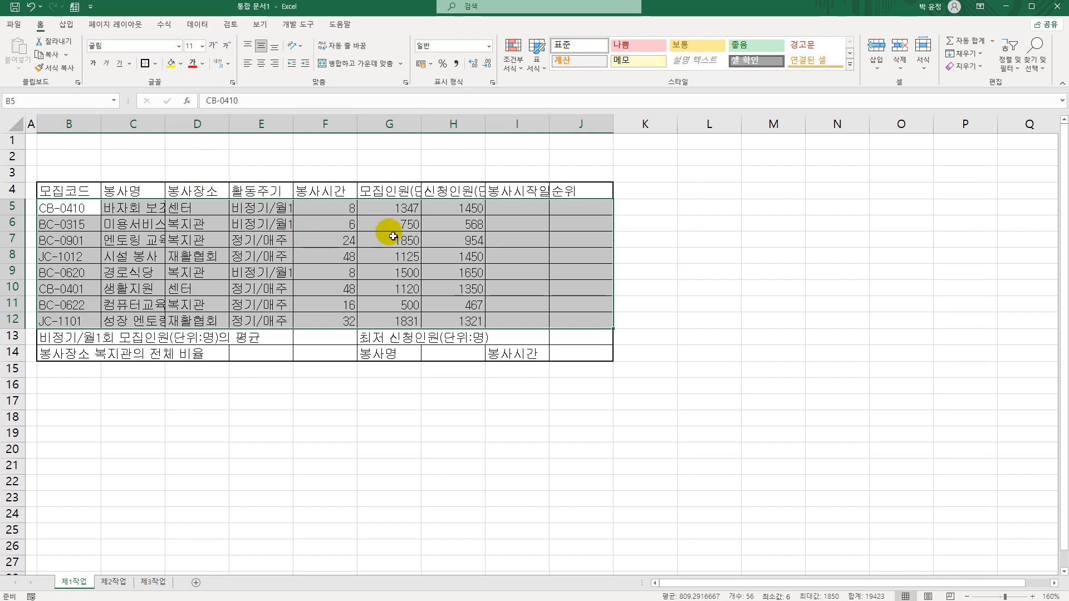
- Split the 모집인원(단위:명) header in G4 onto two lines, with (단위:명) on the second line
click(400, 195)
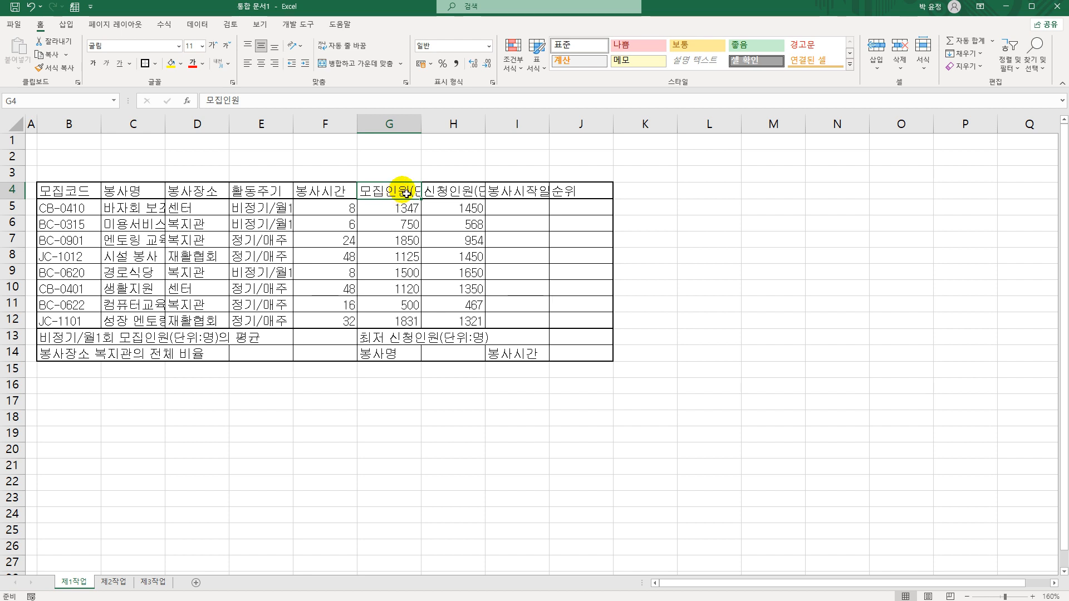
double_click(414, 196)
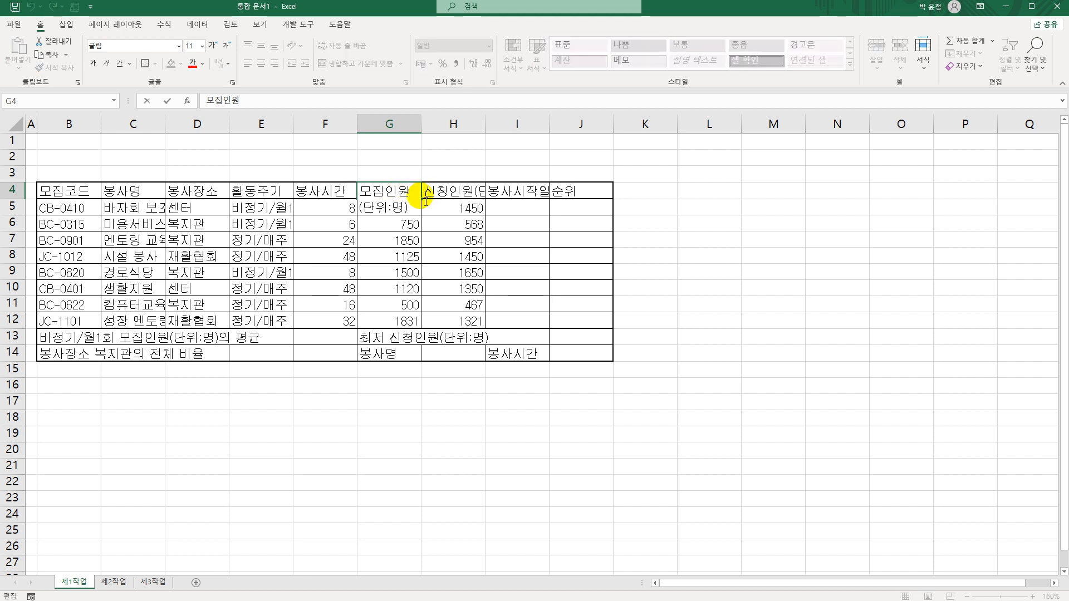
key(Delete)
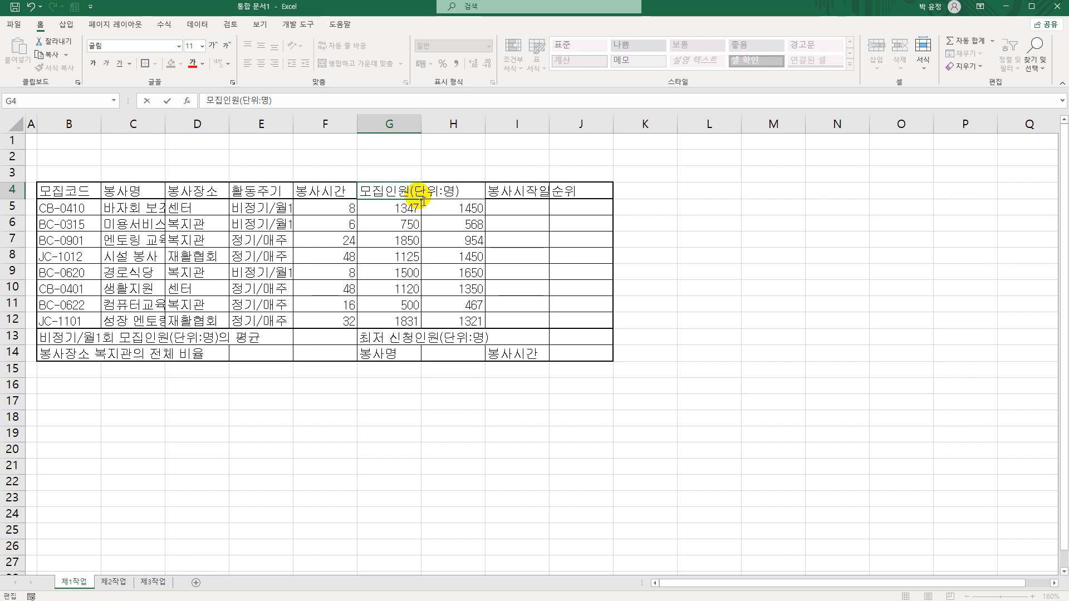
key(alt+Return)
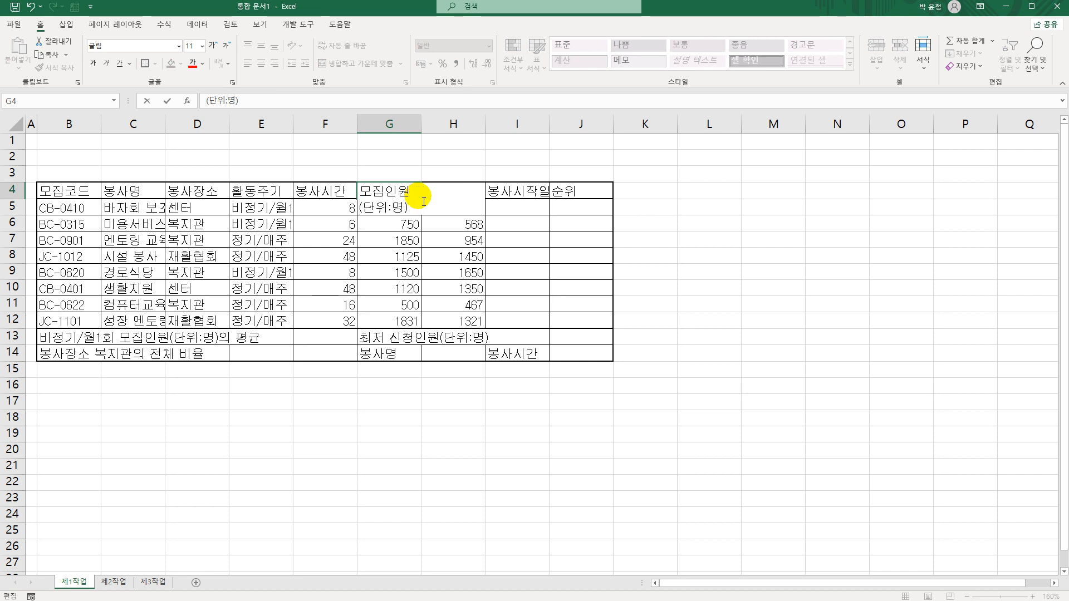
key(Return)
- Break the 신청인원(단위:명) header in H4 into two lines before (단위:명)
click(448, 203)
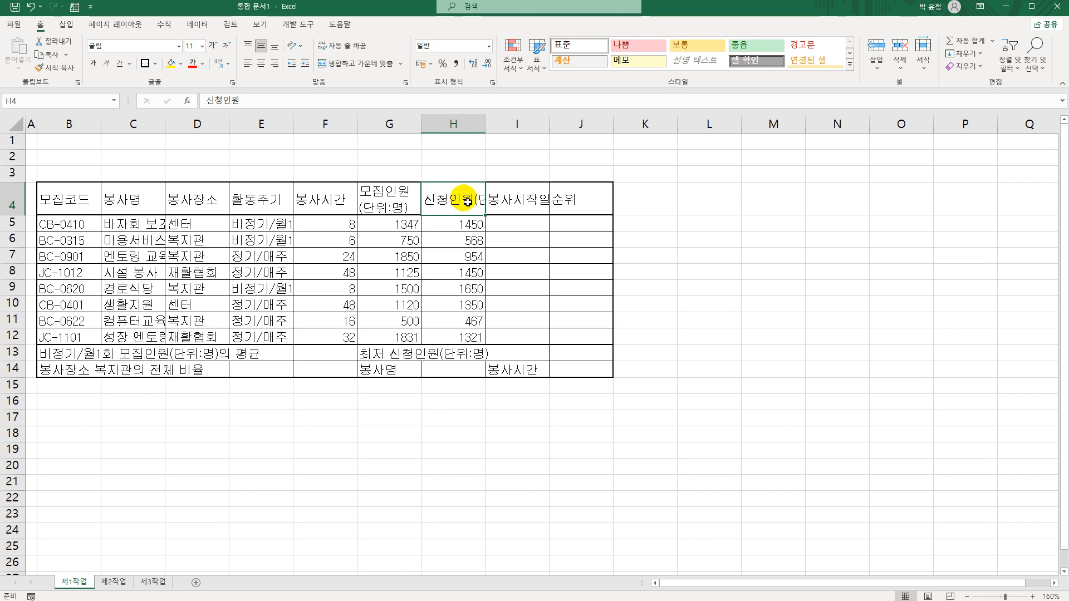
double_click(473, 200)
key(alt+Return)
key(BackSpace)
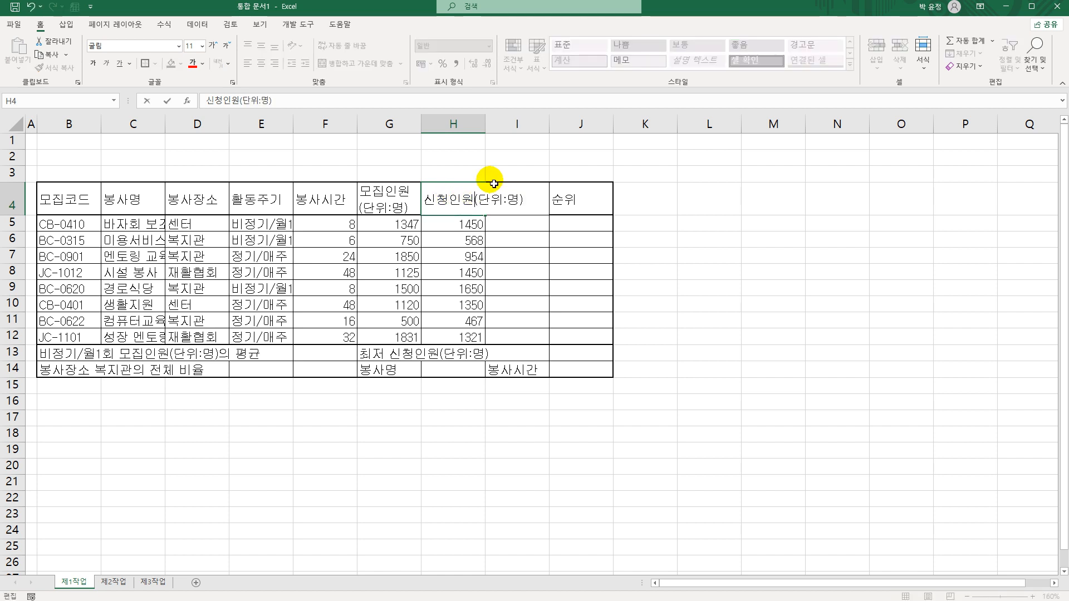
key(alt+Return)
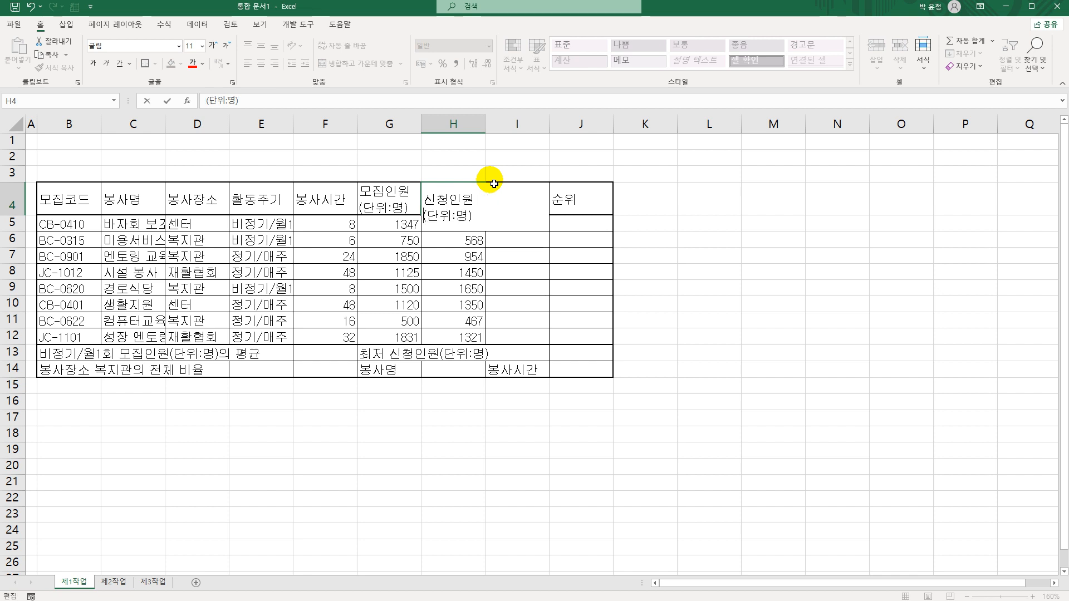
key(Return)
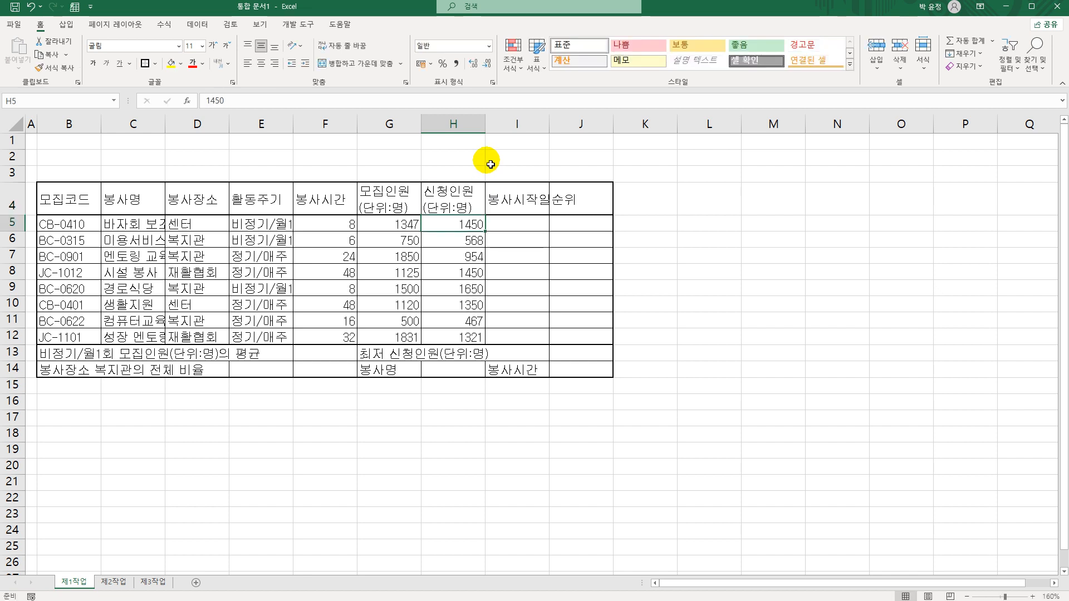
- Autofit the widths of columns I, C and E to their contents
double_click(549, 129)
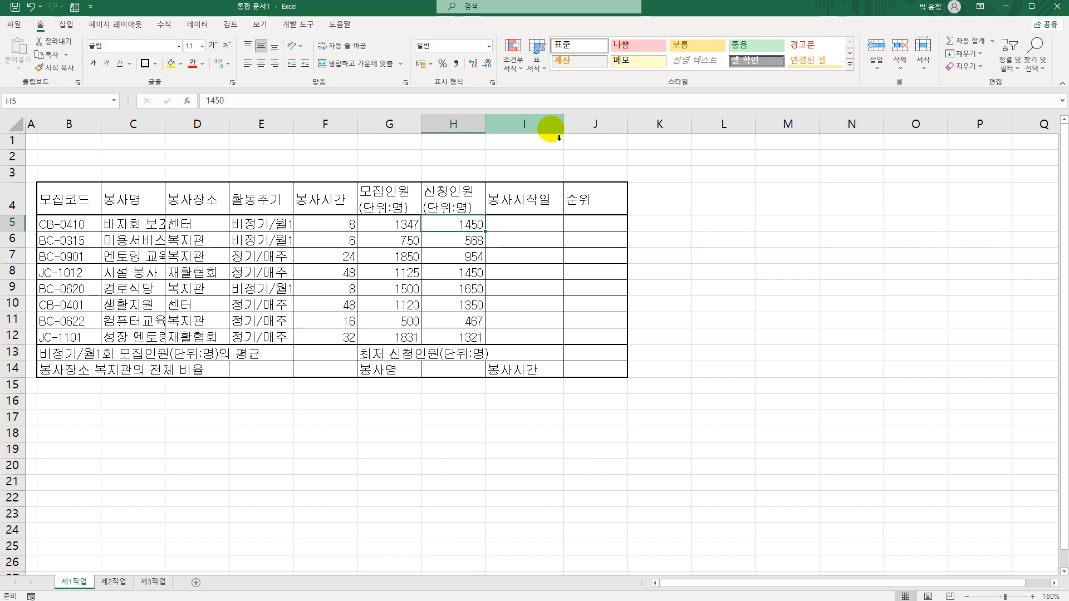
double_click(165, 124)
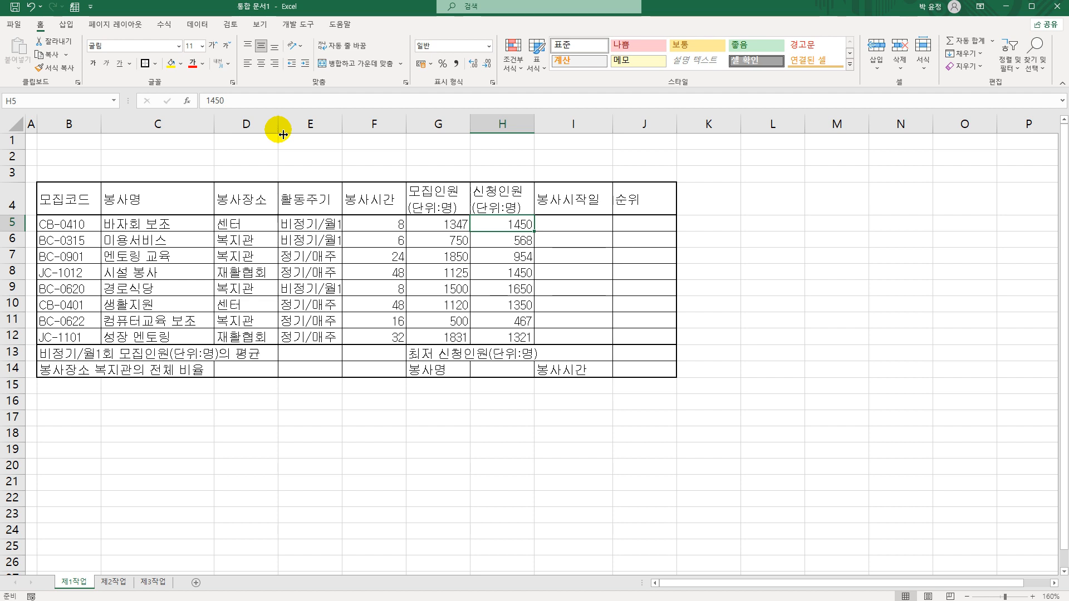
double_click(342, 131)
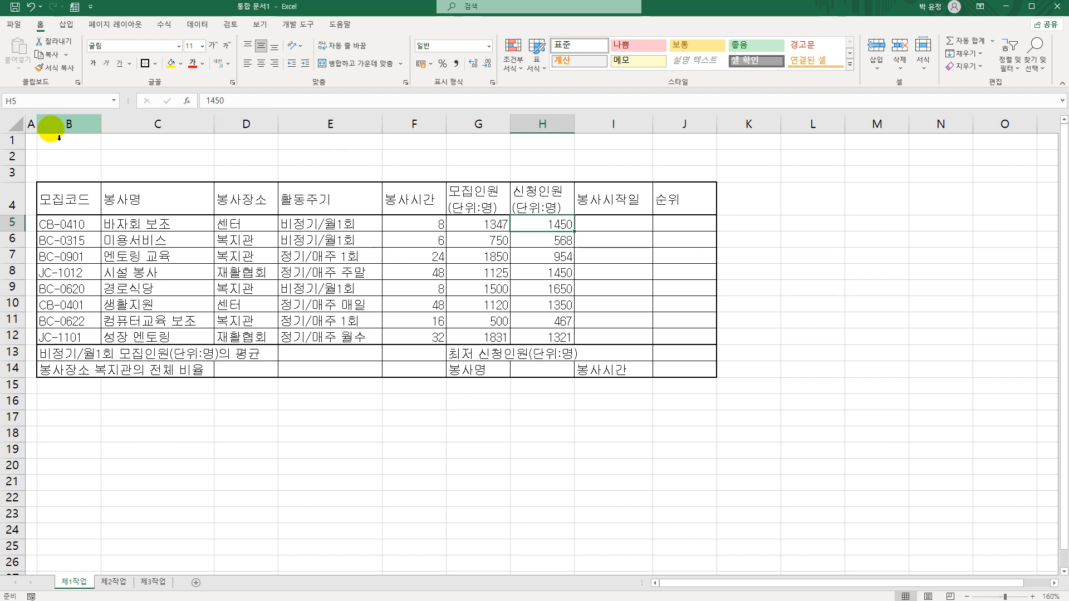
- Center the contents of all cells on the 제1작업 sheet horizontally
click(18, 130)
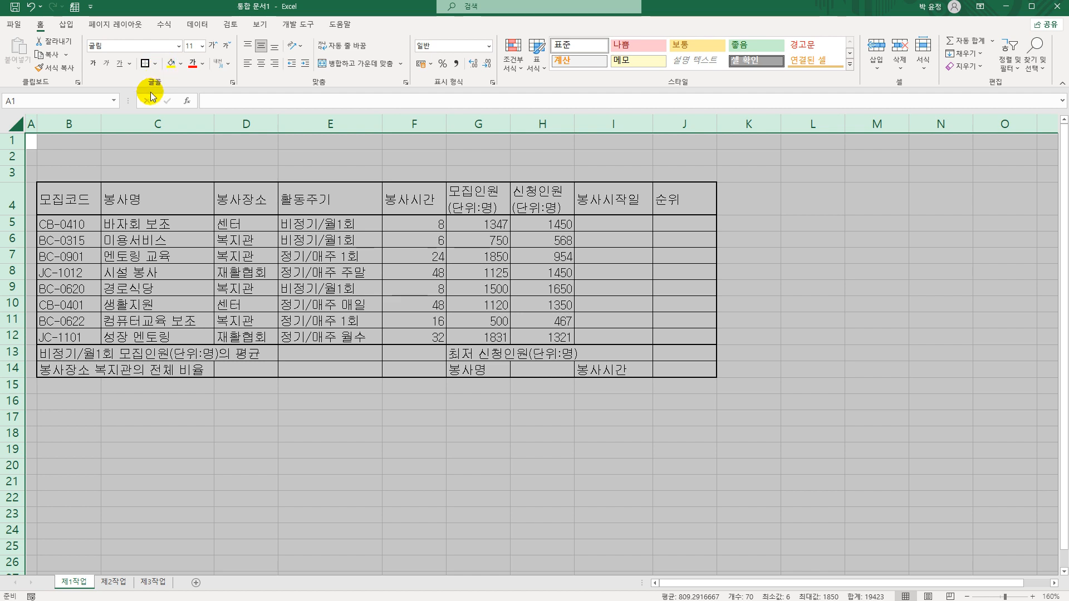
click(261, 64)
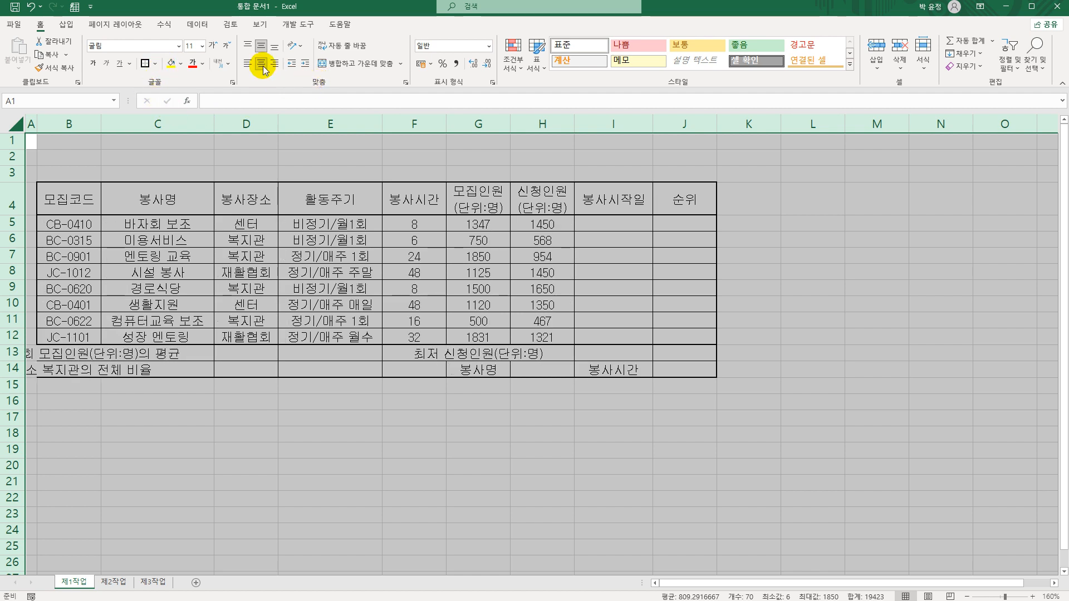
click(340, 334)
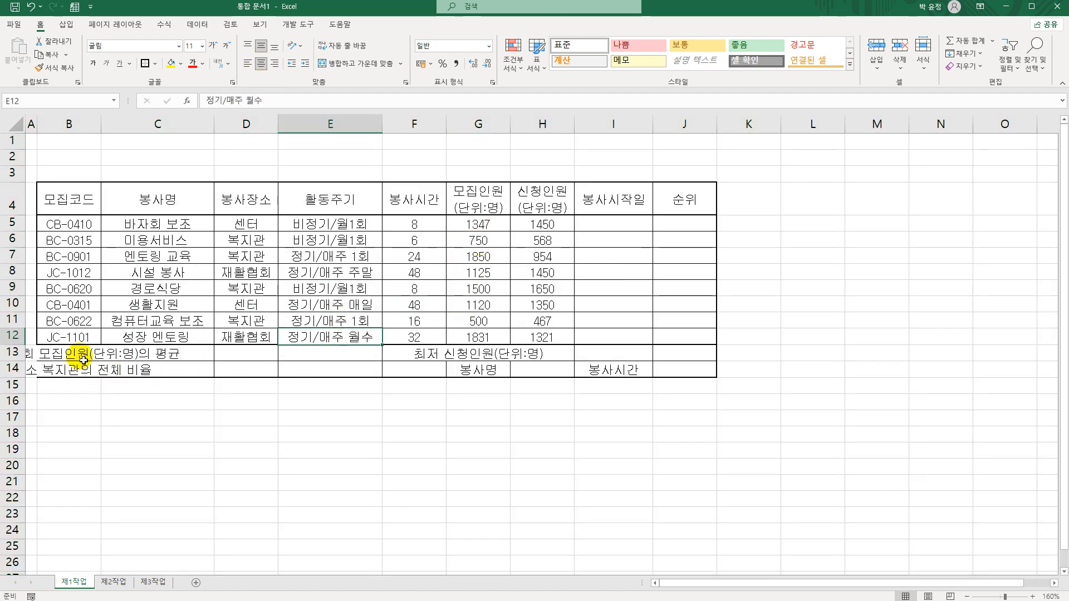
- Merge and center the ranges B13:D13, B14:D14, F13:F14 and G13:I13 in the table's summary rows
drag(82, 360, 225, 354)
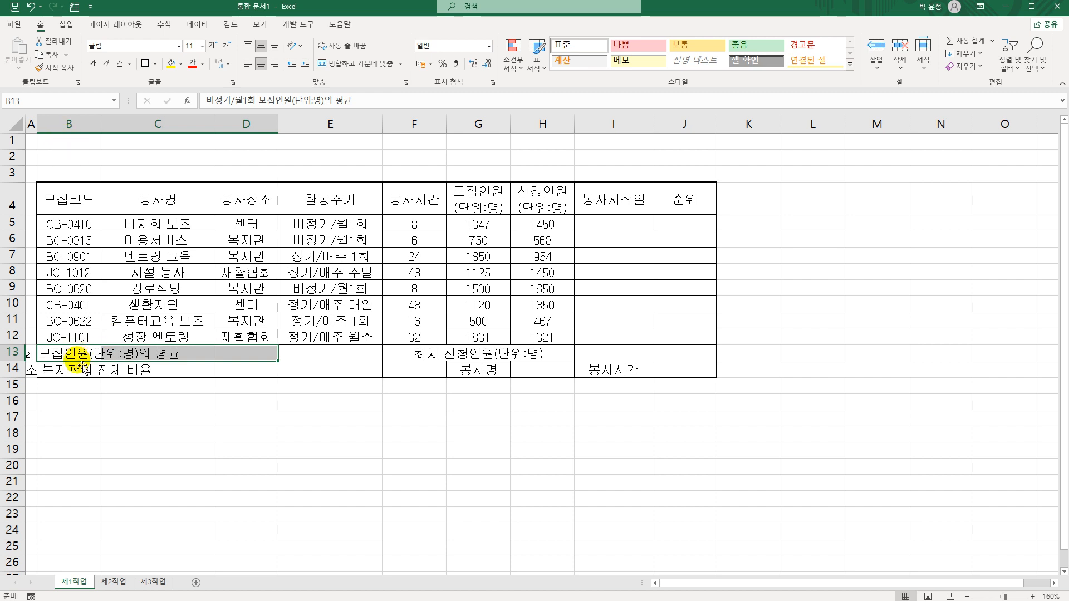
drag(84, 357, 233, 355)
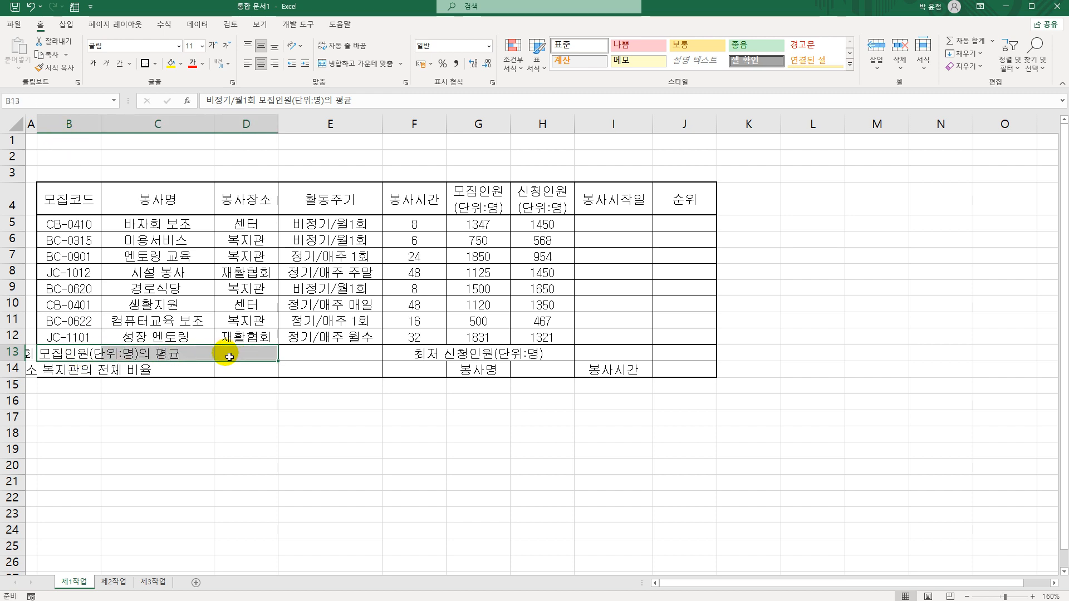
ctrl+click(78, 378)
drag(78, 379, 238, 374)
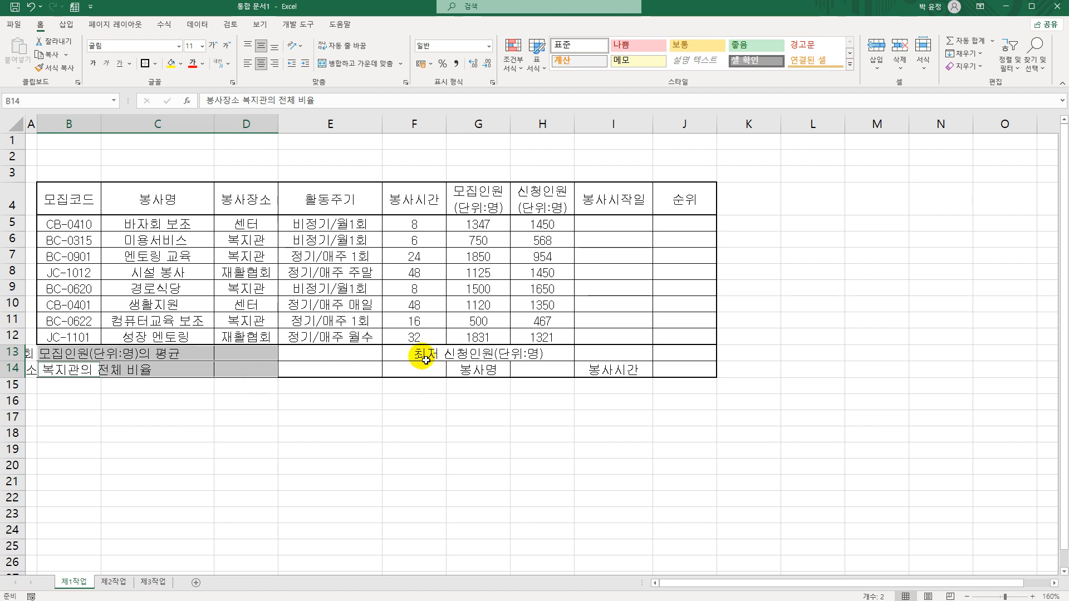
drag(421, 354, 423, 372)
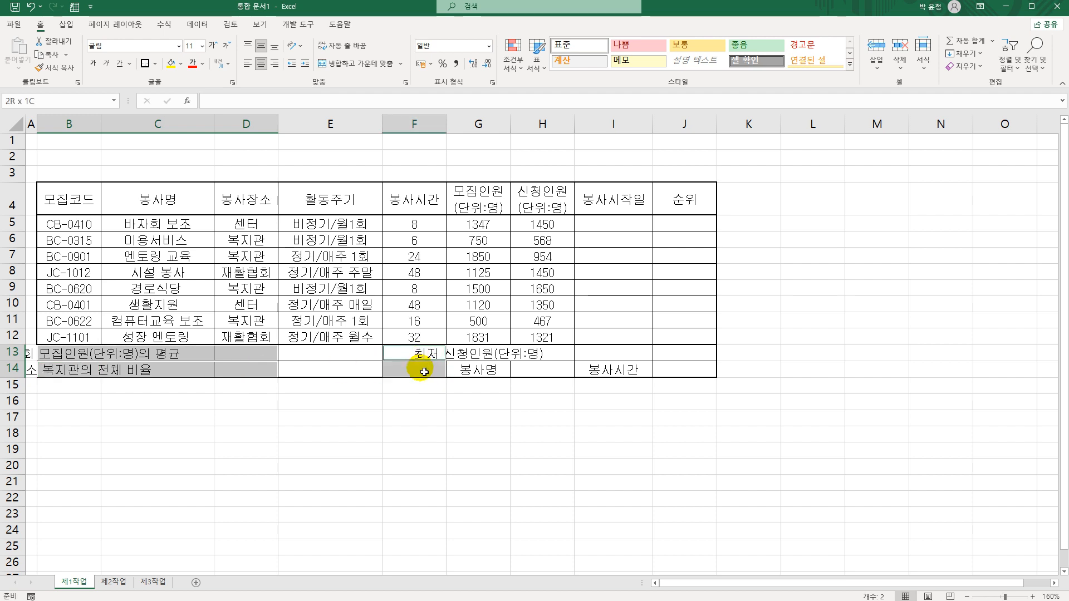
ctrl+click(477, 357)
drag(480, 359, 599, 359)
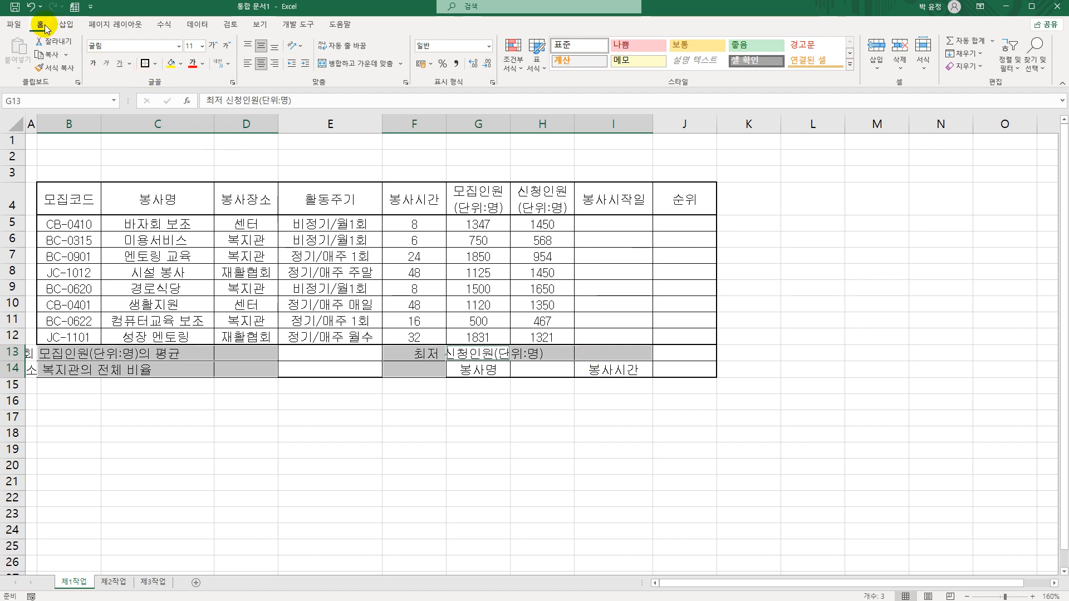
click(351, 67)
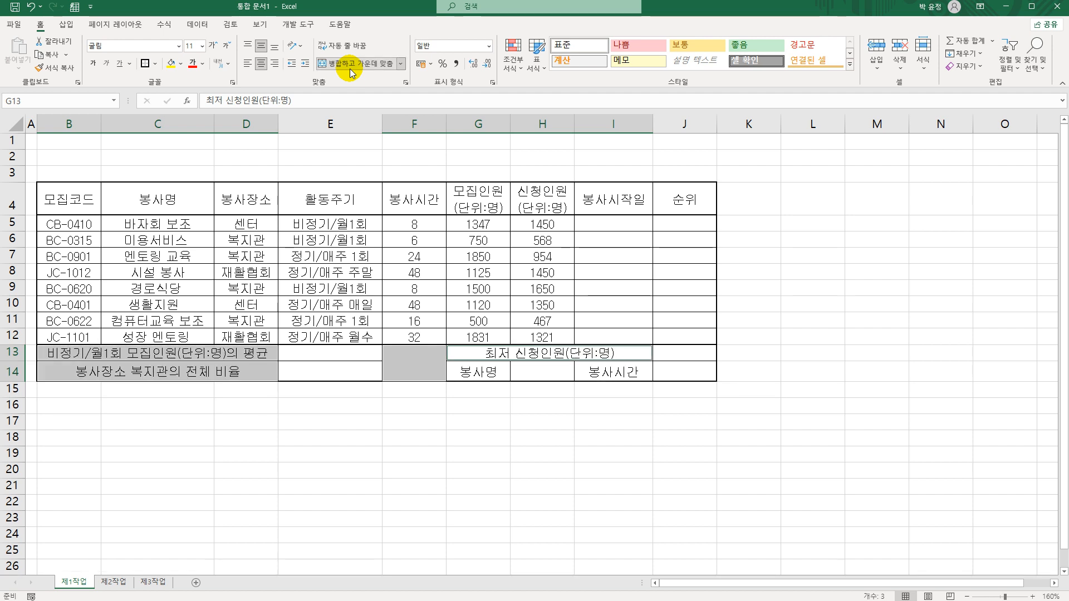
click(473, 486)
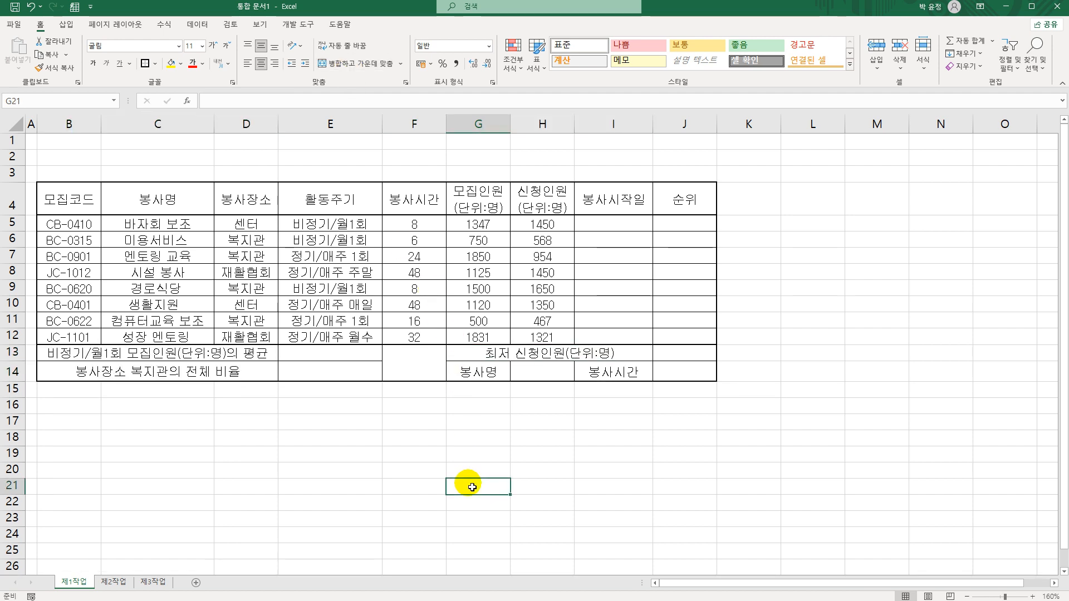
- Add both diagonal borders to the merged cell F13:F14 so that they form an X
click(412, 370)
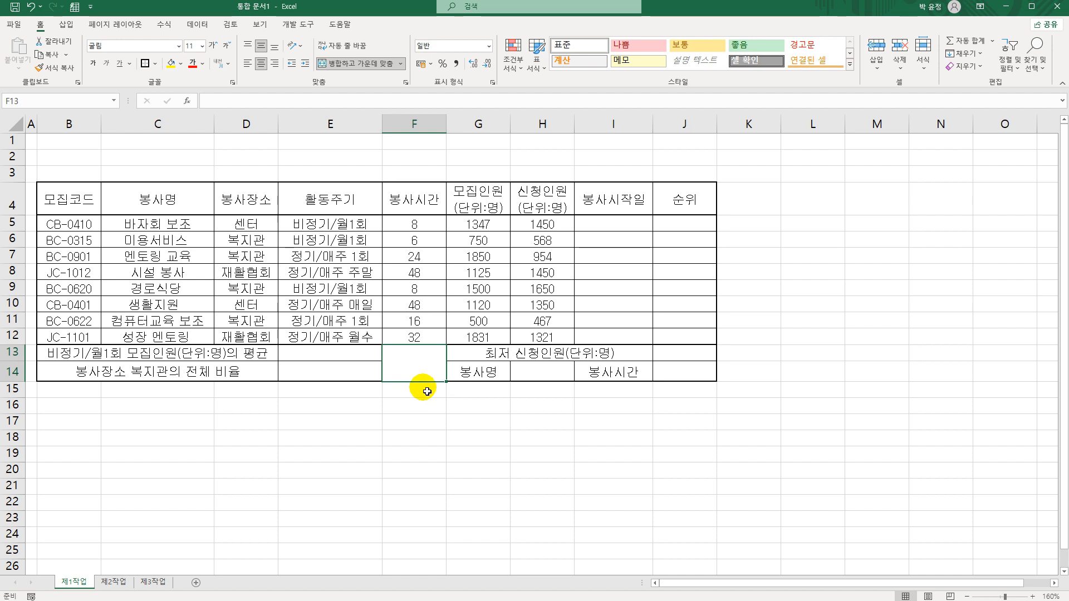
click(156, 67)
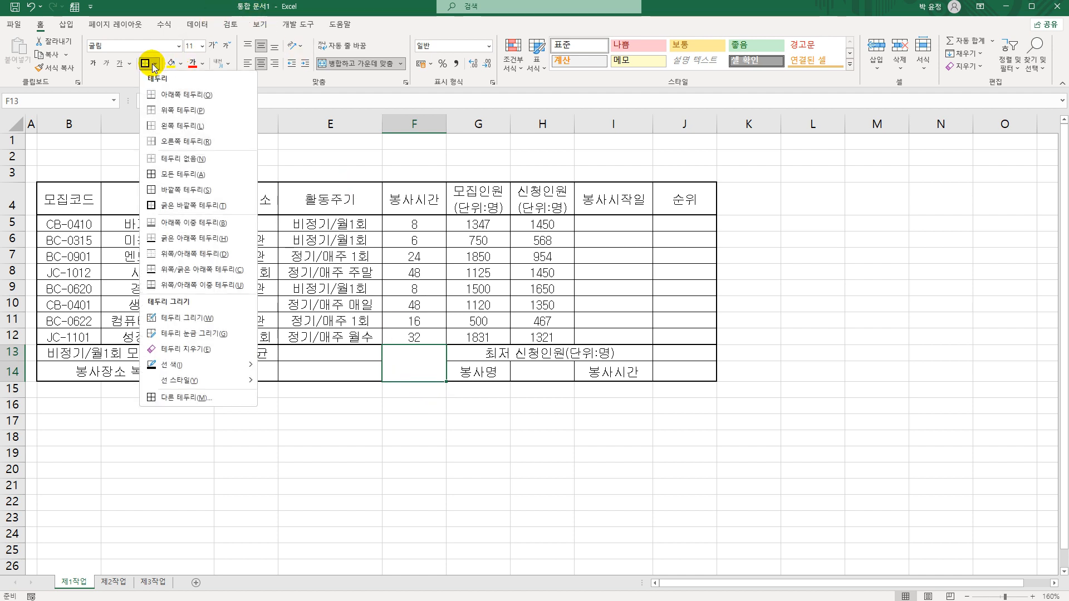
click(177, 403)
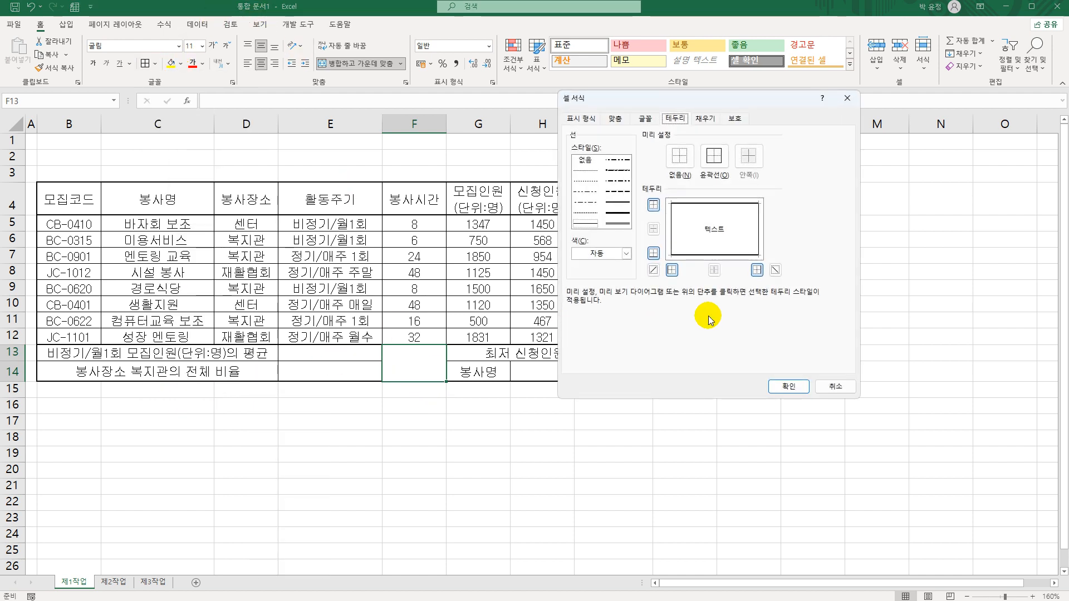
click(654, 270)
click(775, 272)
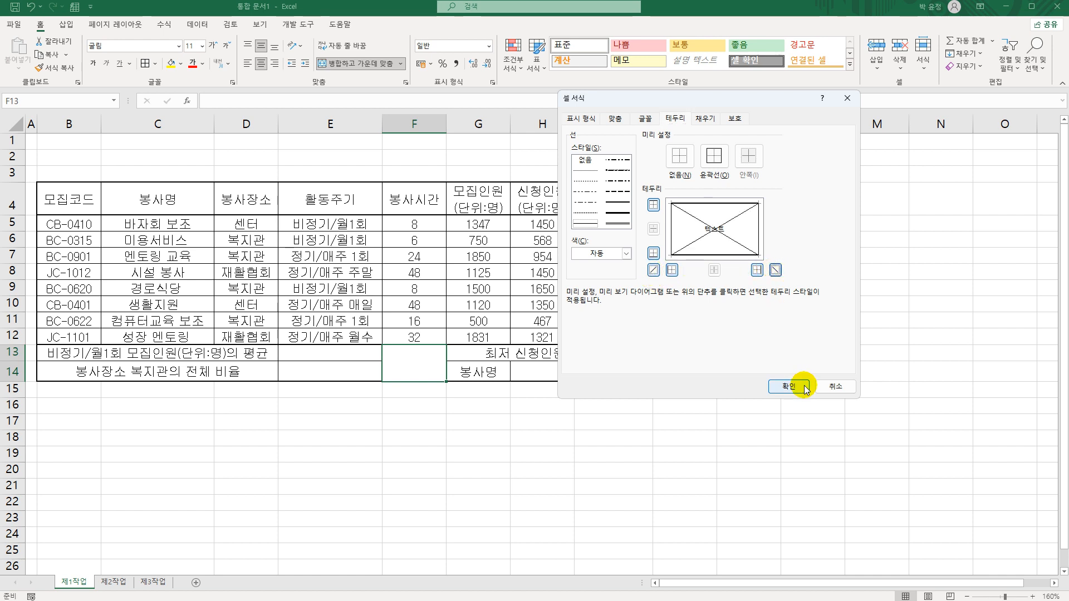
click(789, 386)
click(646, 453)
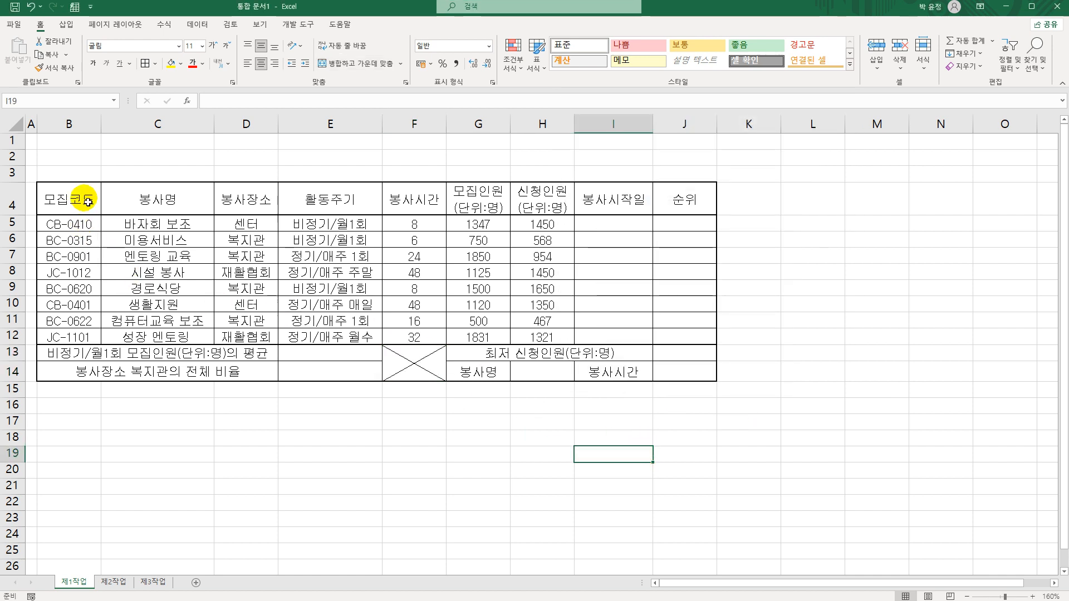
- Reapply a thick outside border around the whole table B4:J14
drag(69, 199, 687, 375)
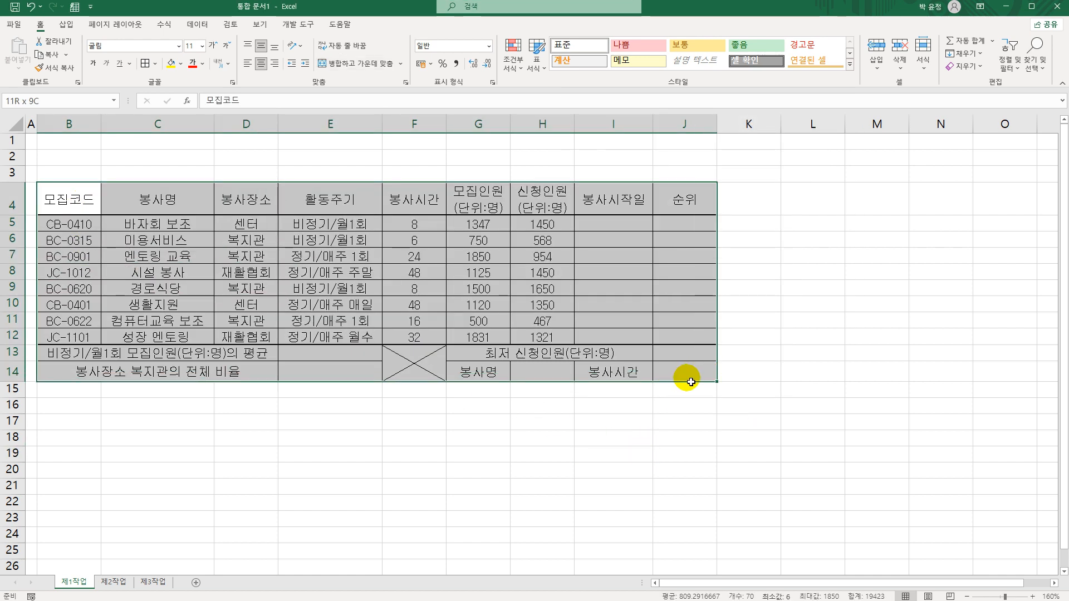
click(154, 63)
click(148, 209)
click(312, 486)
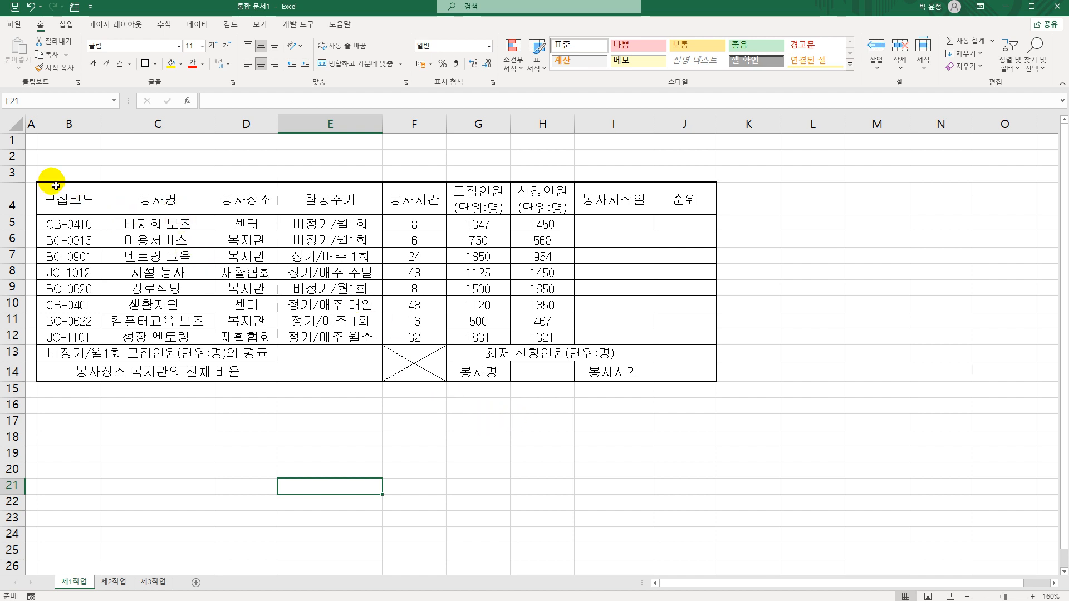
- Set a uniform row height, nearly double the default, for the empty rows 1 to 3 above the table
drag(16, 149, 16, 182)
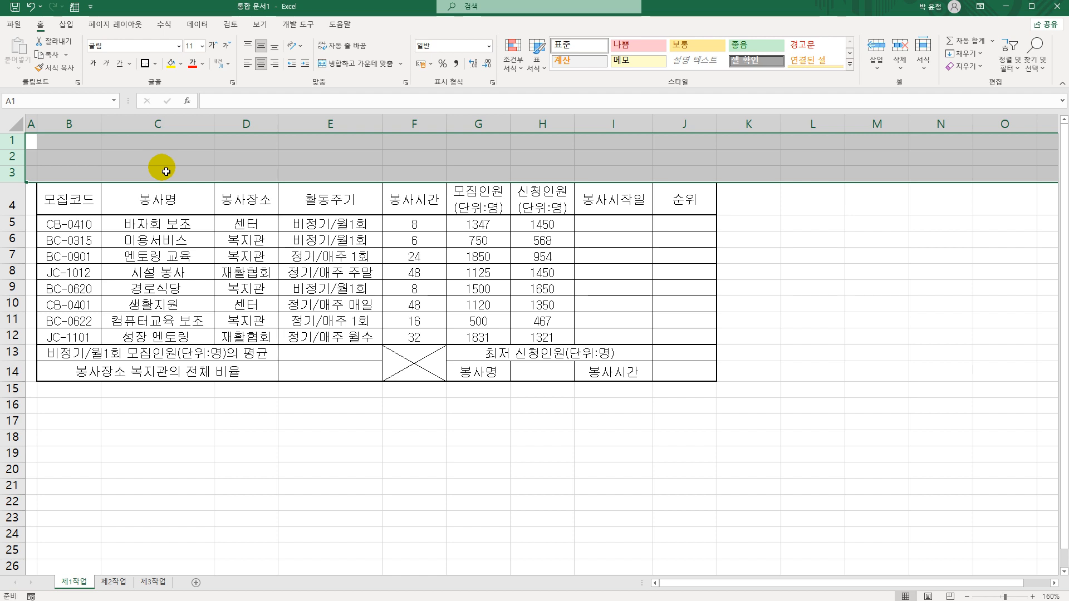
right_click(14, 139)
click(61, 303)
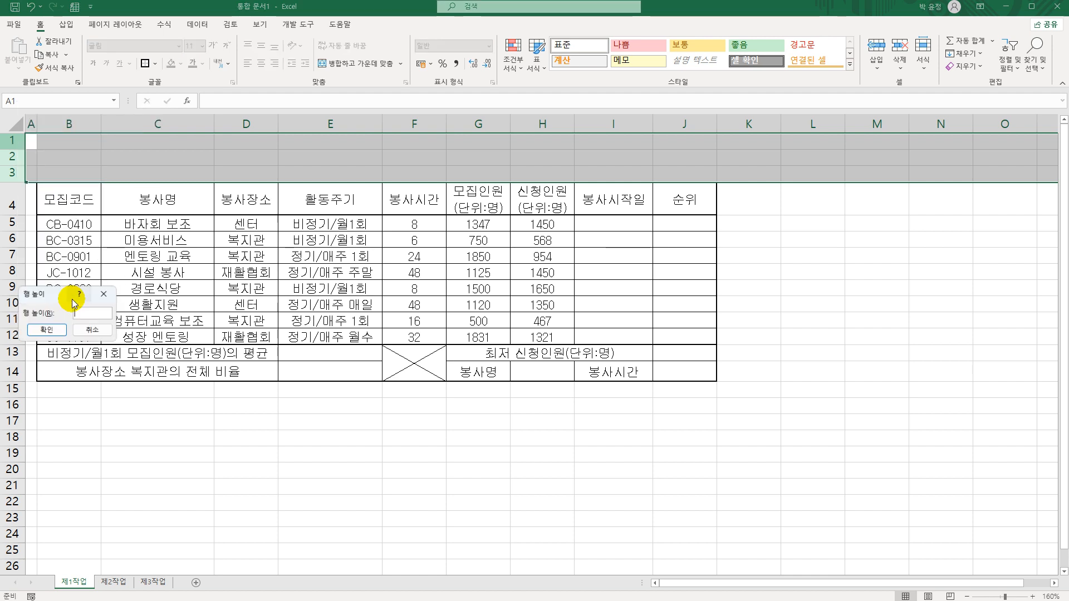
text(30)
key(Return)
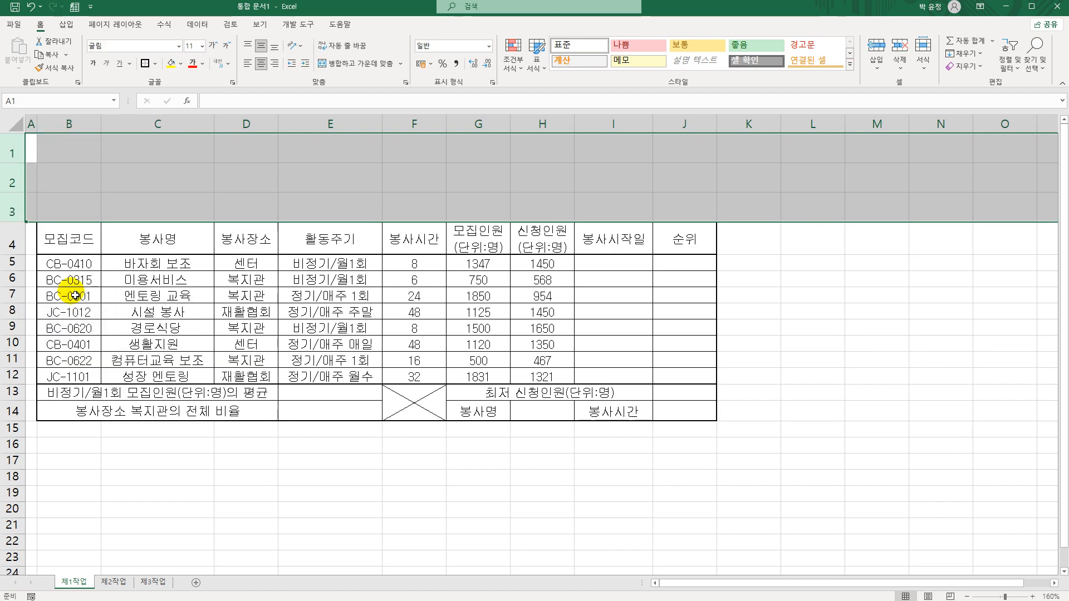
- Set the height of header row 4 to 30
click(17, 240)
right_click(18, 238)
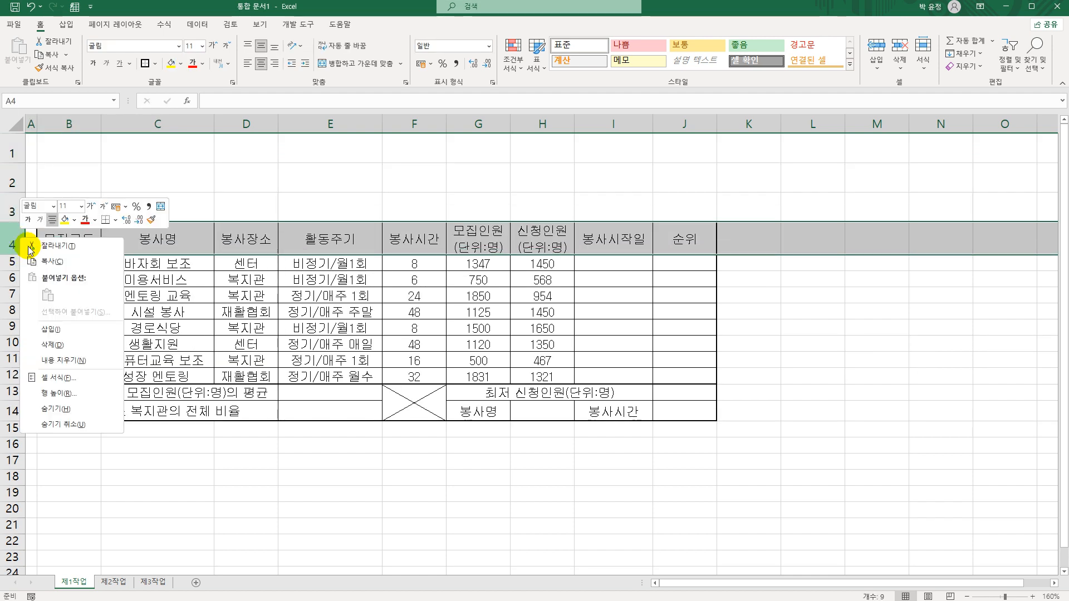
click(74, 393)
text(30)
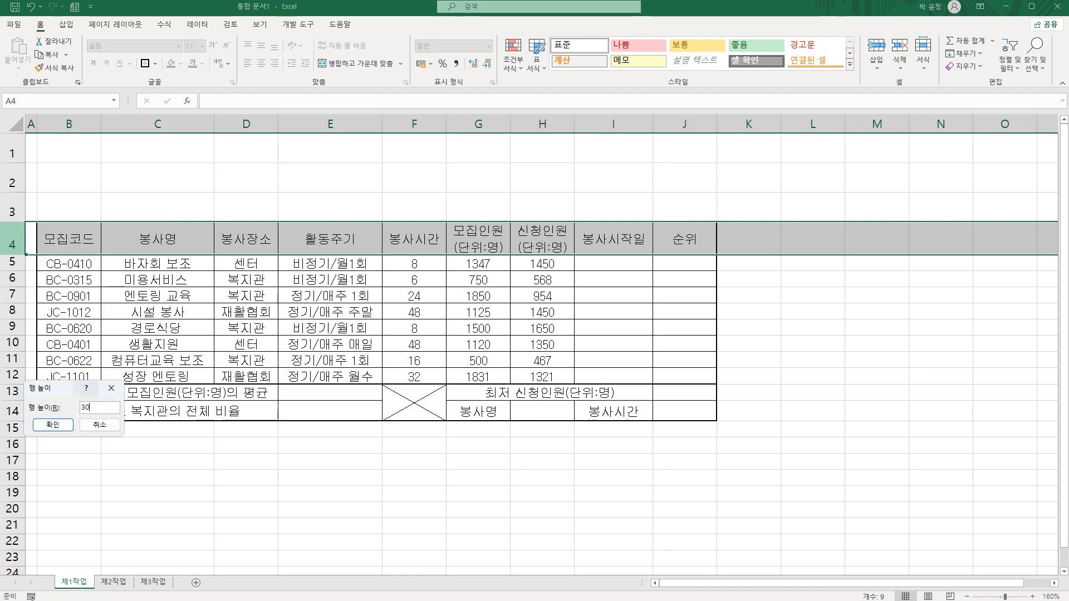
key(Return)
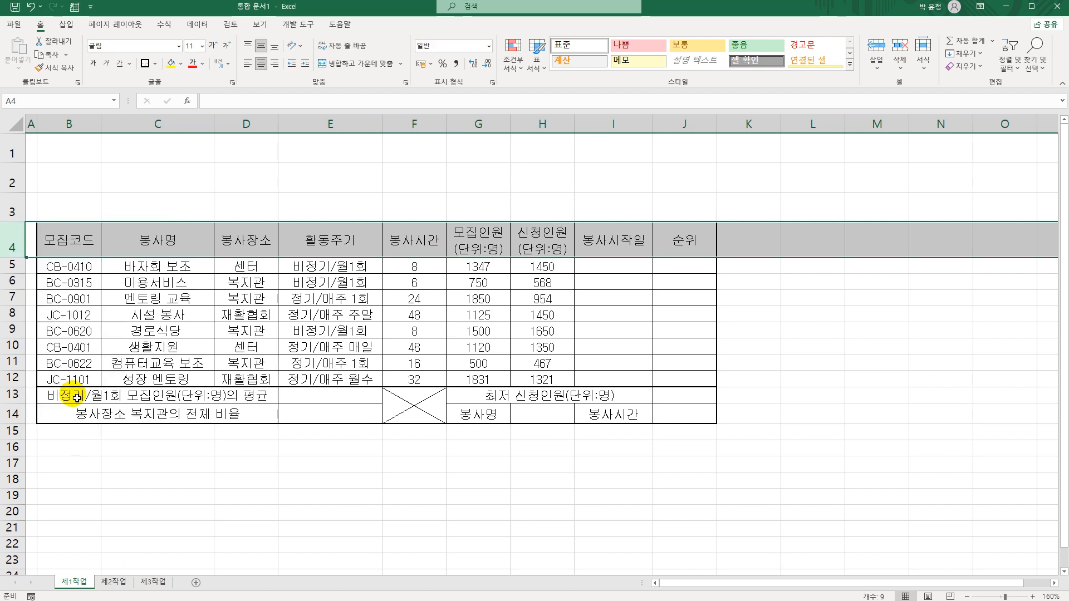
- Set a uniform row height, roughly one and a half times the default, for table rows 5 to 14
click(16, 271)
drag(15, 272, 19, 413)
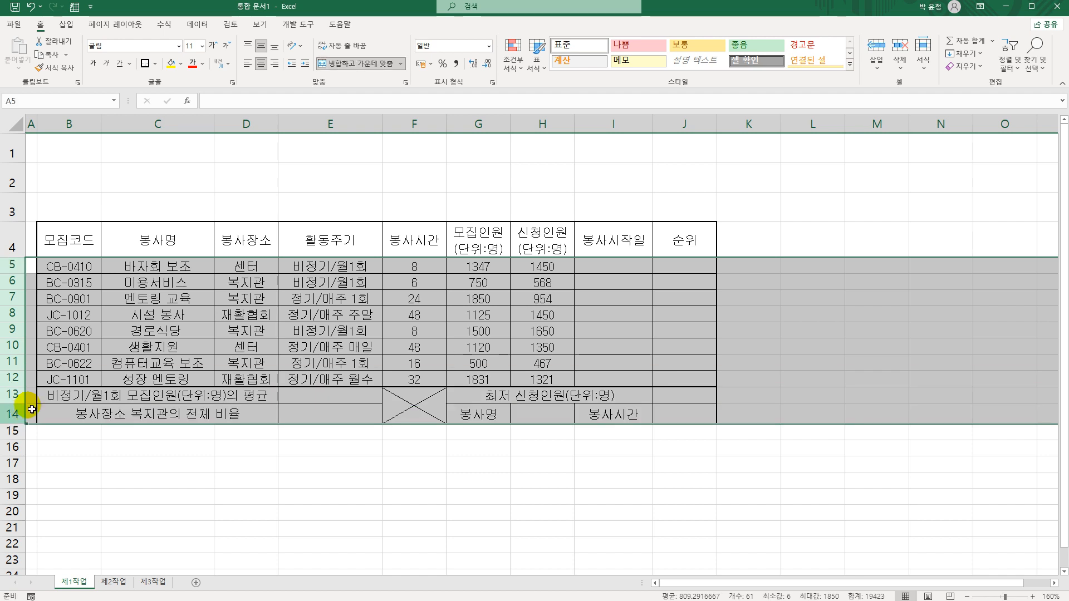
right_click(14, 302)
click(87, 460)
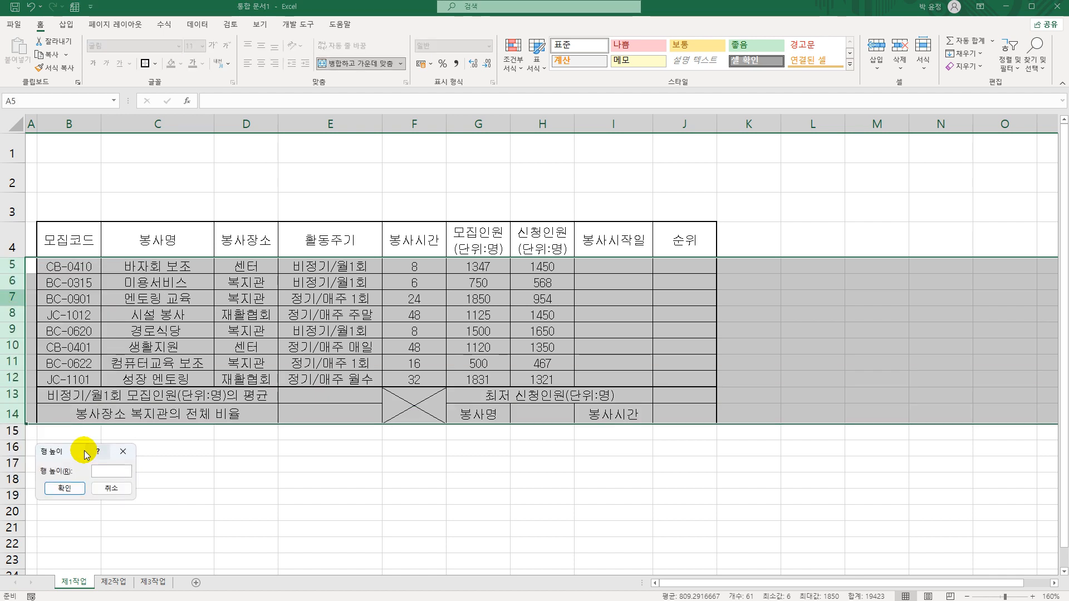
text(26)
key(Return)
click(144, 471)
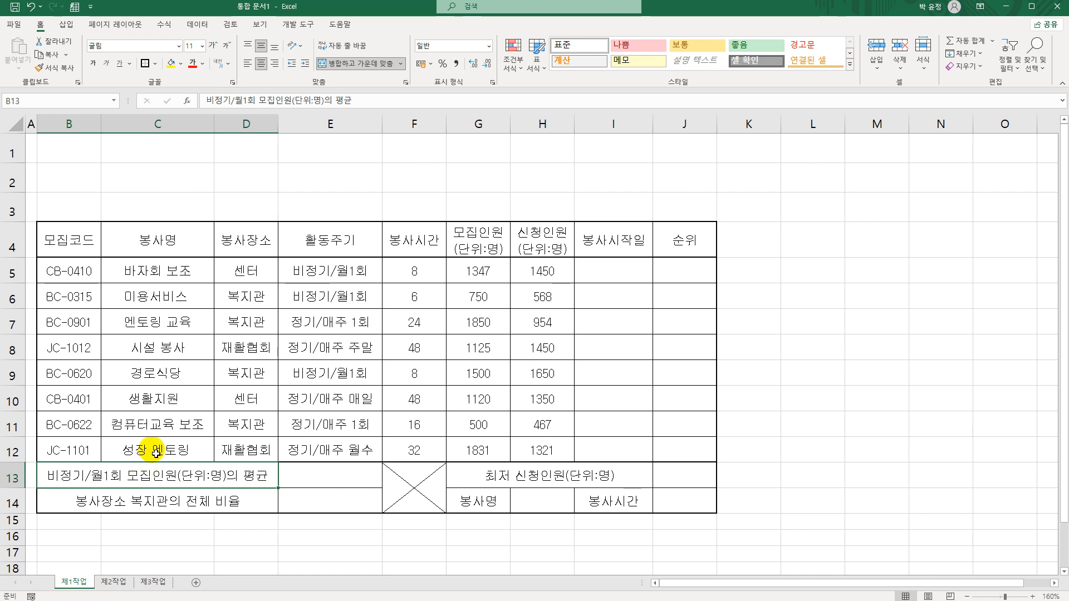
- Draw a pentagon block arrow above the table over B1:G3, about 12.65 cm wide and 1.94 cm high
click(67, 24)
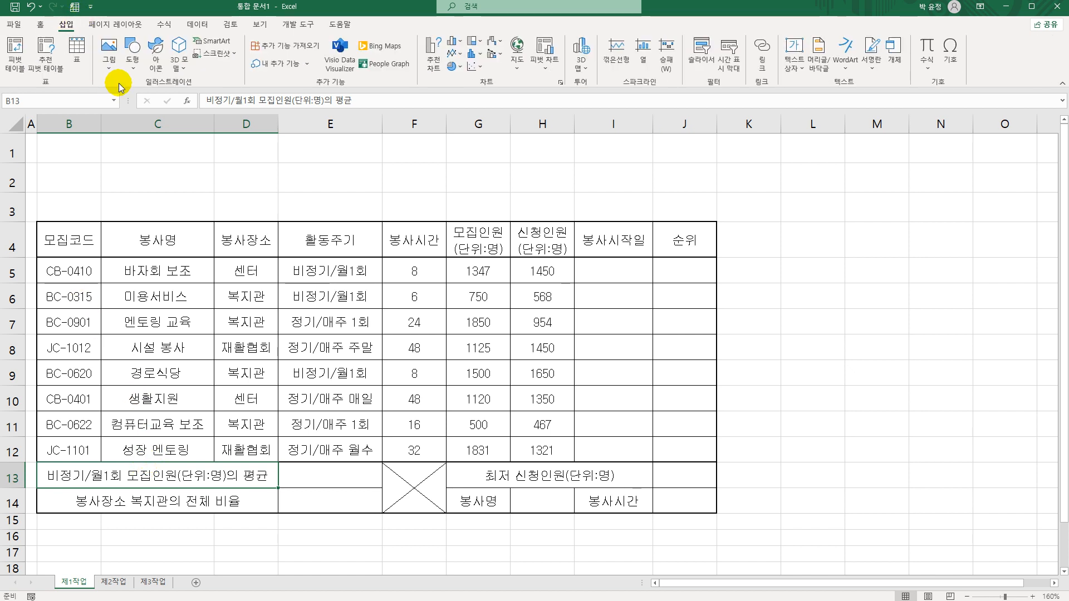
click(132, 58)
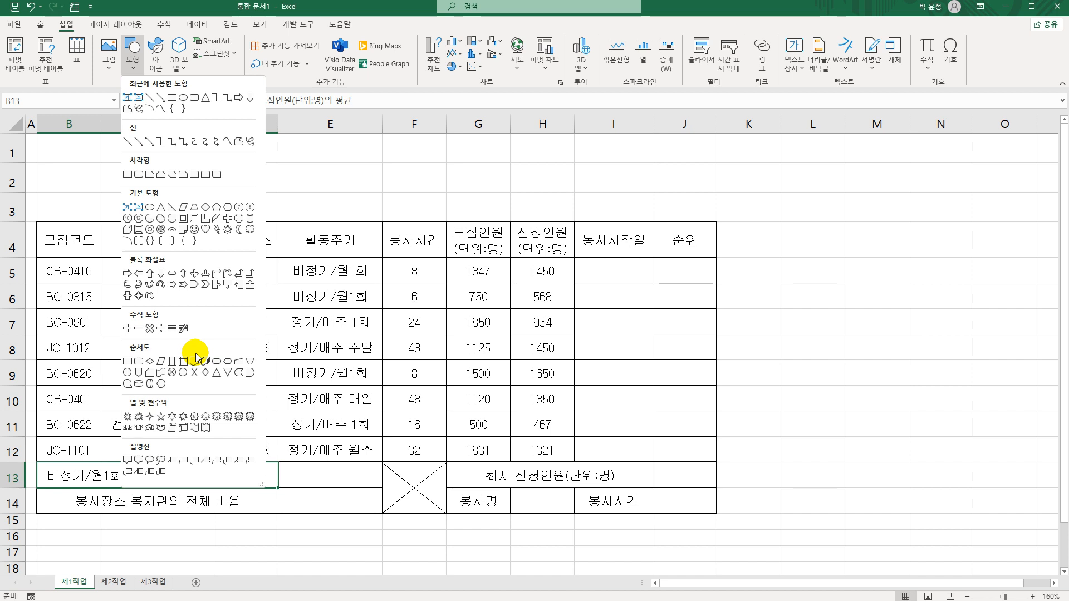
click(194, 286)
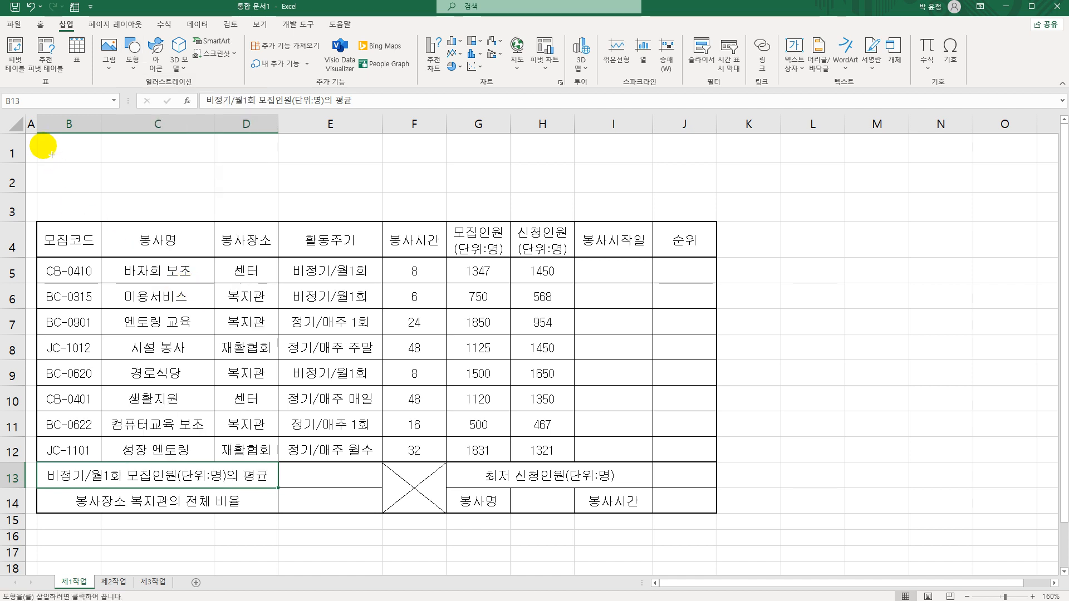
drag(42, 146, 469, 213)
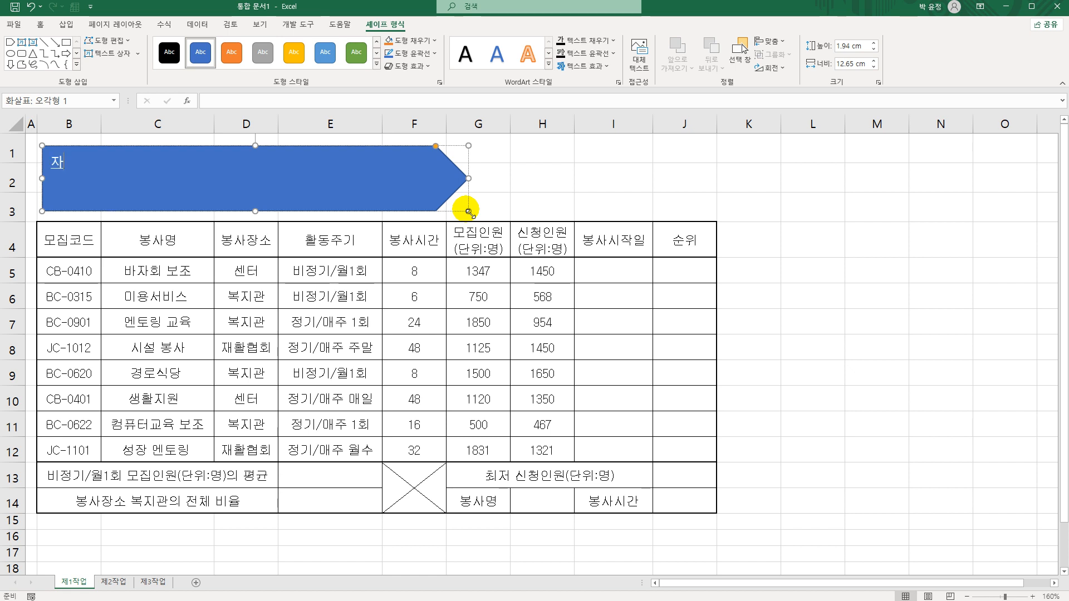
- Enter the title "자원봉사자 모집 및 신청 현황" in the pentagon arrow and select the shape
text(원봉사자 모)
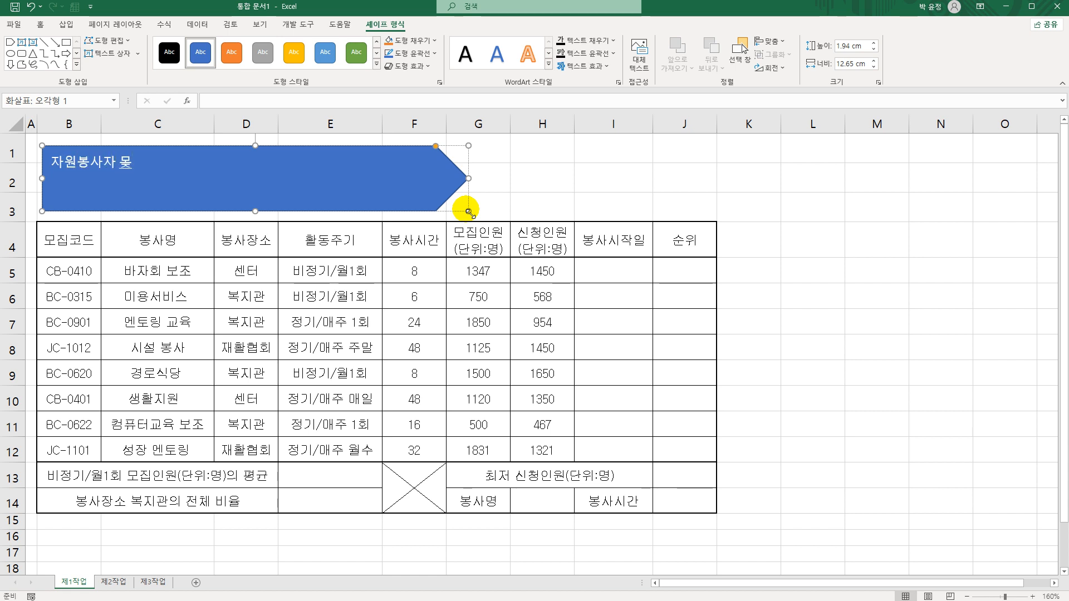
text(집)
text( 및 신청 현)
text(ㅎ)
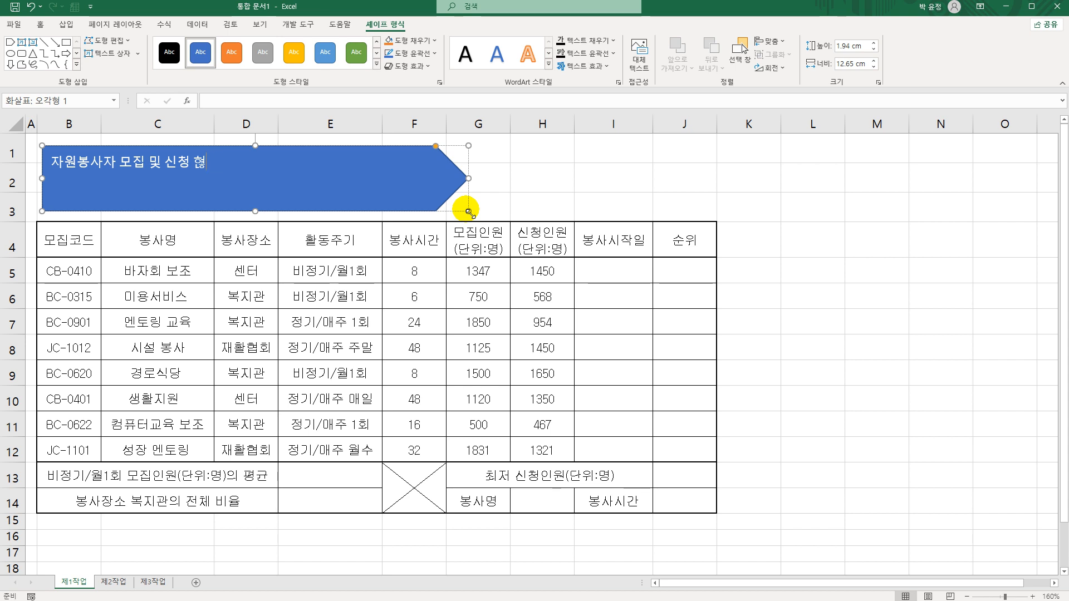
text(황)
click(452, 168)
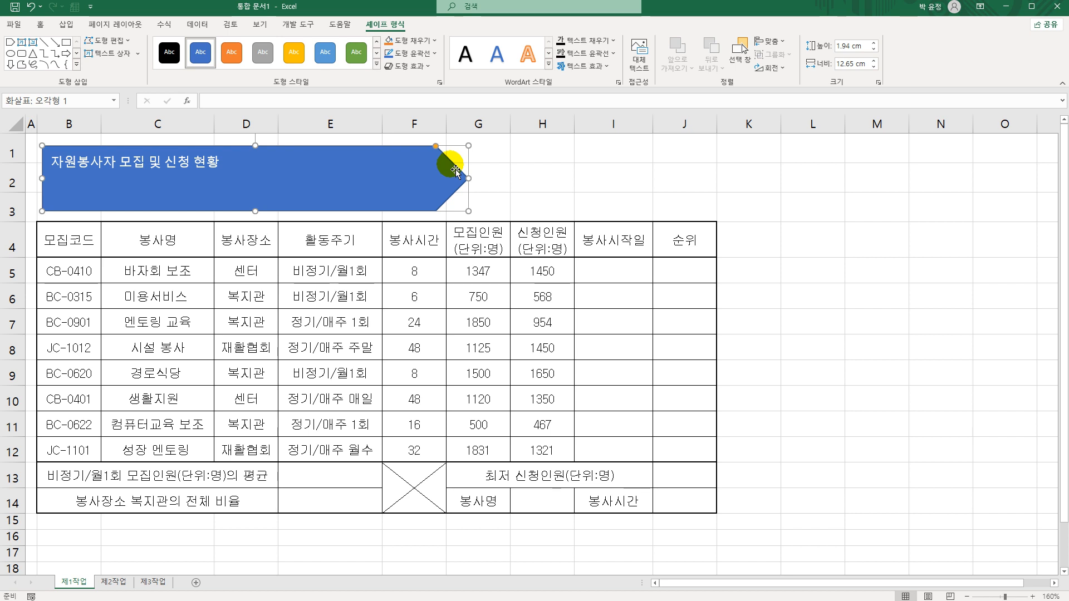
- Apply an outer shadow offset to the lower right to the title shape
click(408, 66)
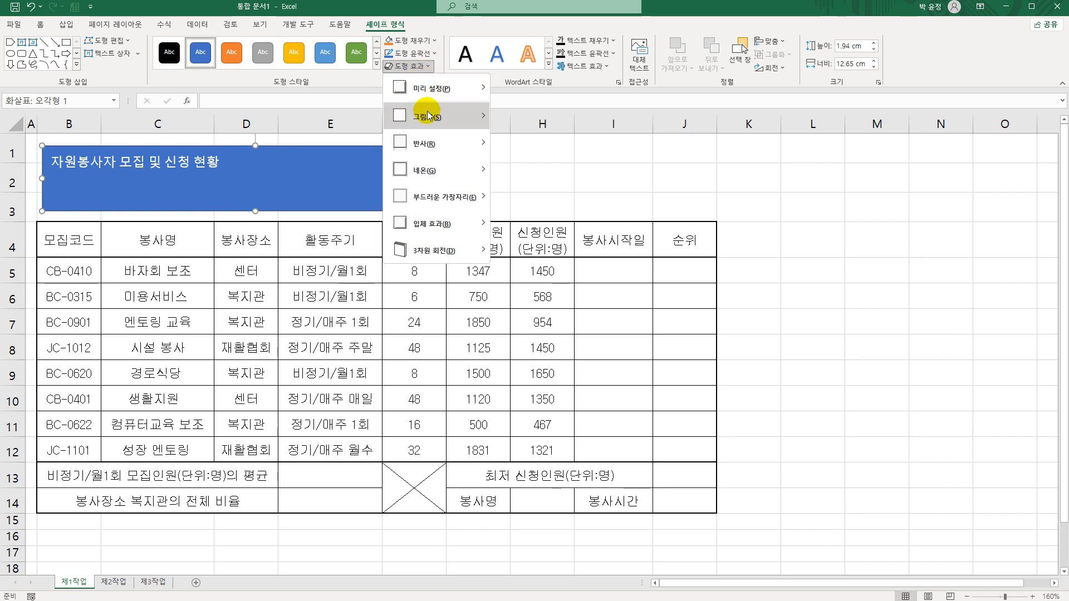
mouse_move(429, 115)
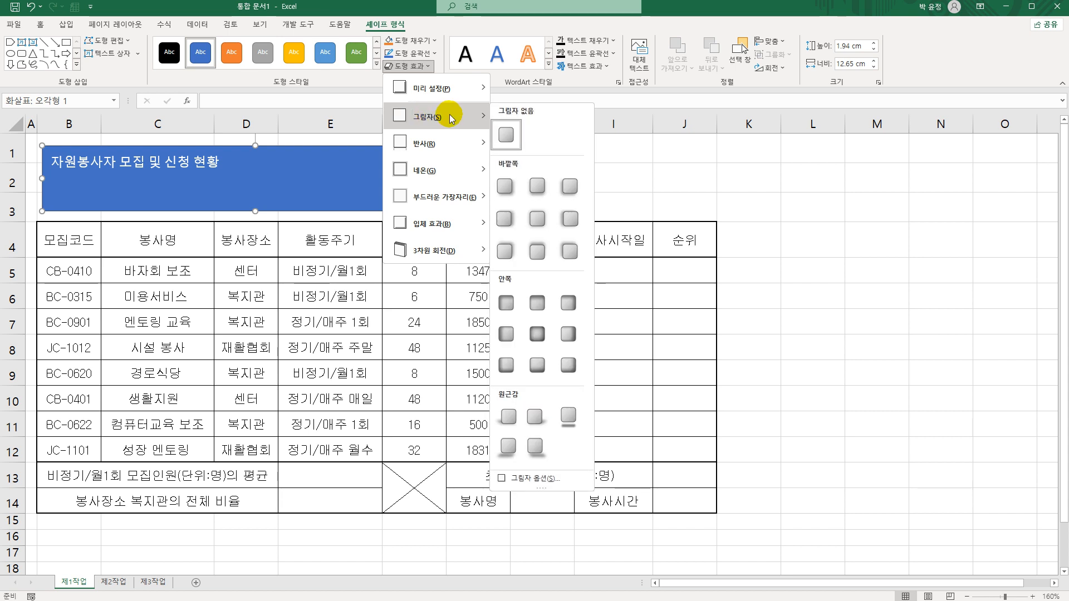
click(517, 186)
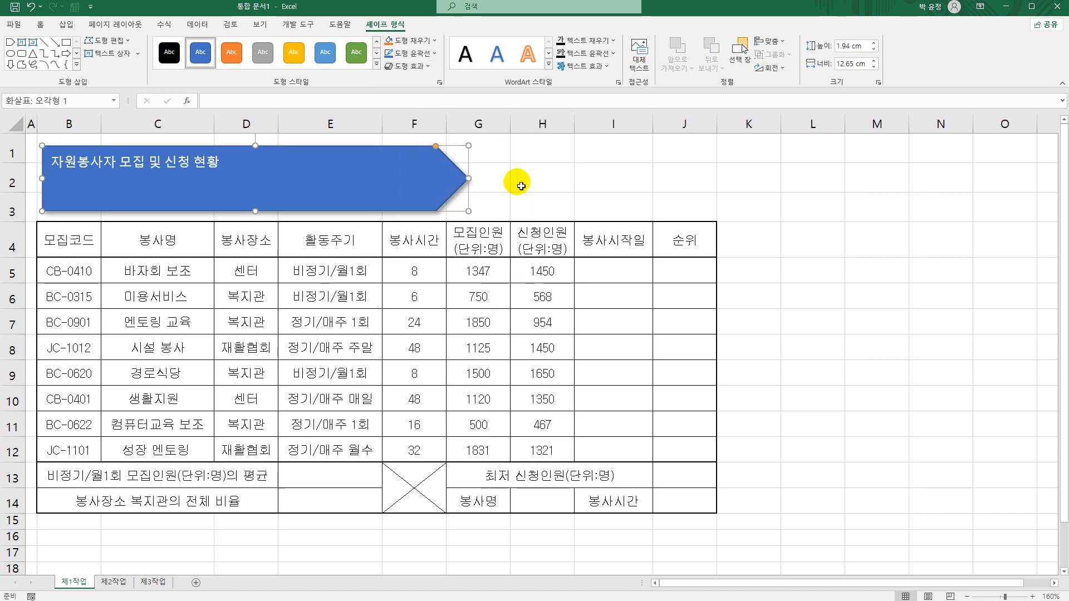
- Set the title shape's text to the 굴림 font at size 24
click(40, 24)
click(179, 46)
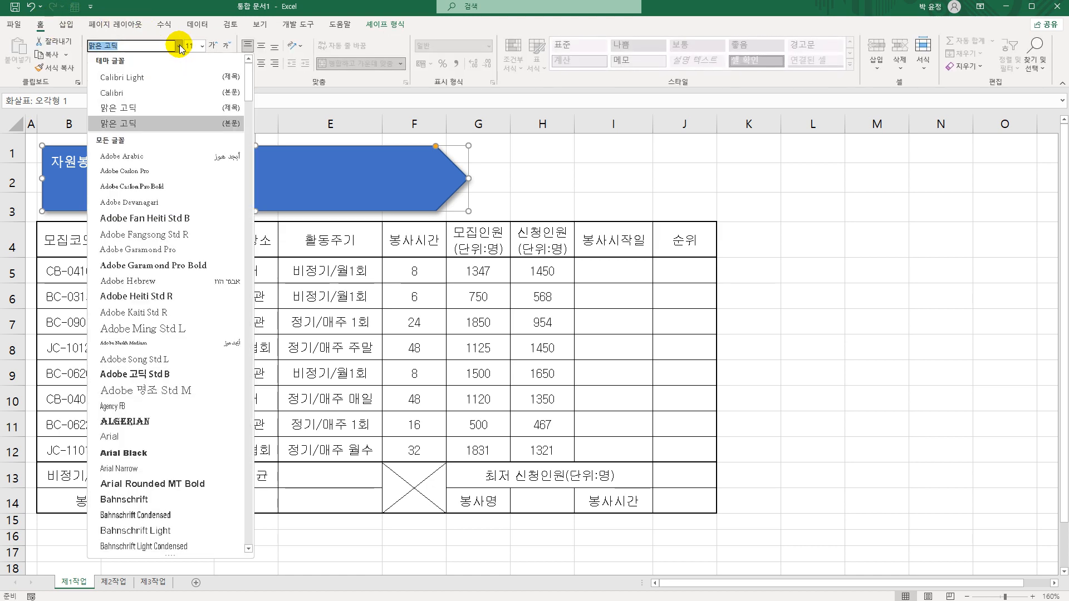
scroll(182, 390, down, 5)
scroll(182, 396, down, 3)
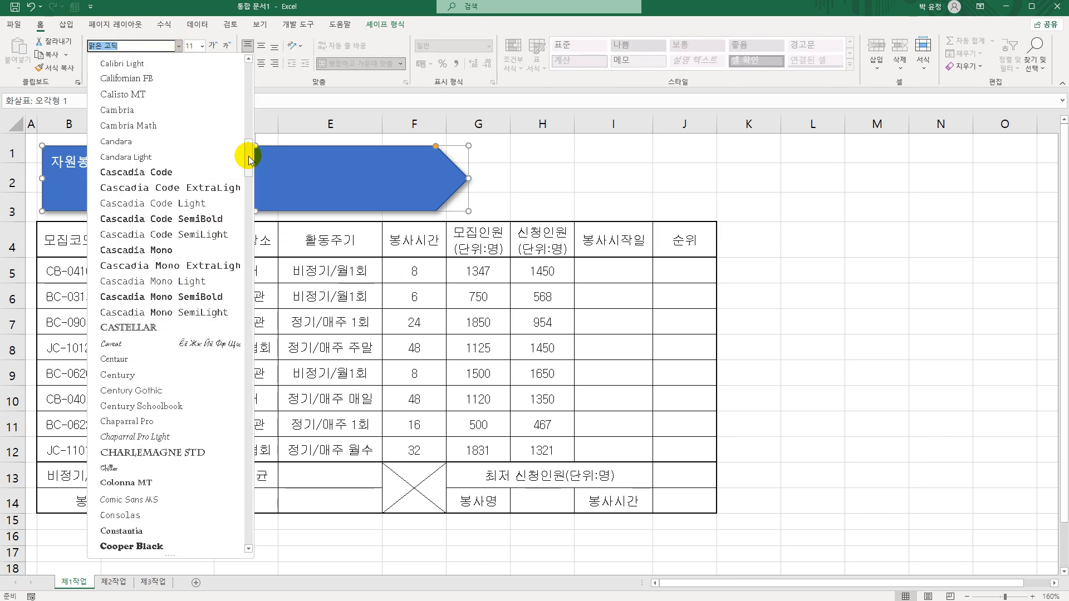
drag(238, 171, 240, 514)
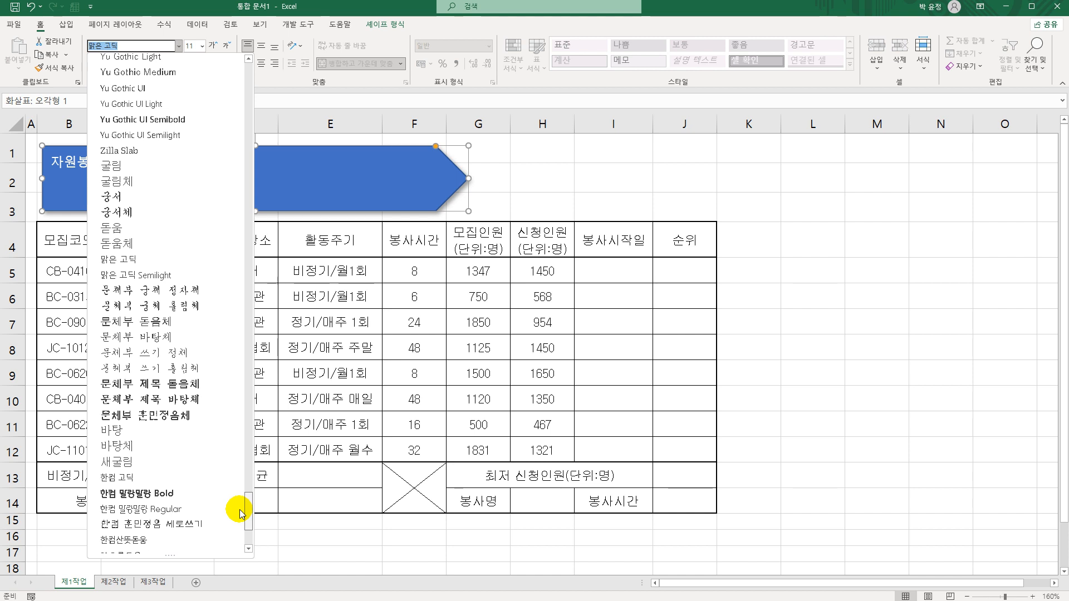
click(156, 166)
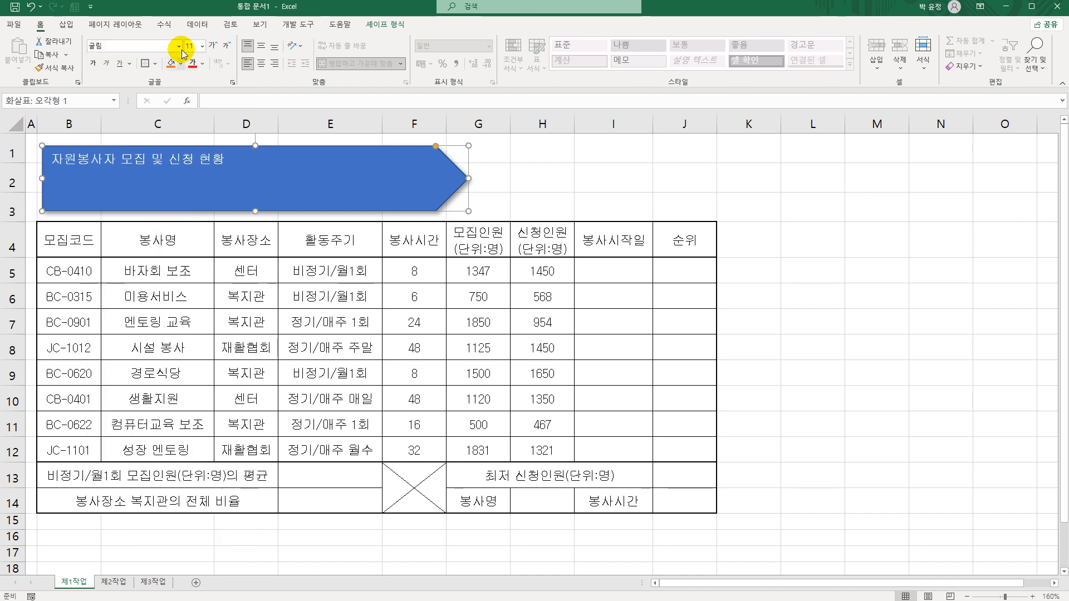
click(202, 46)
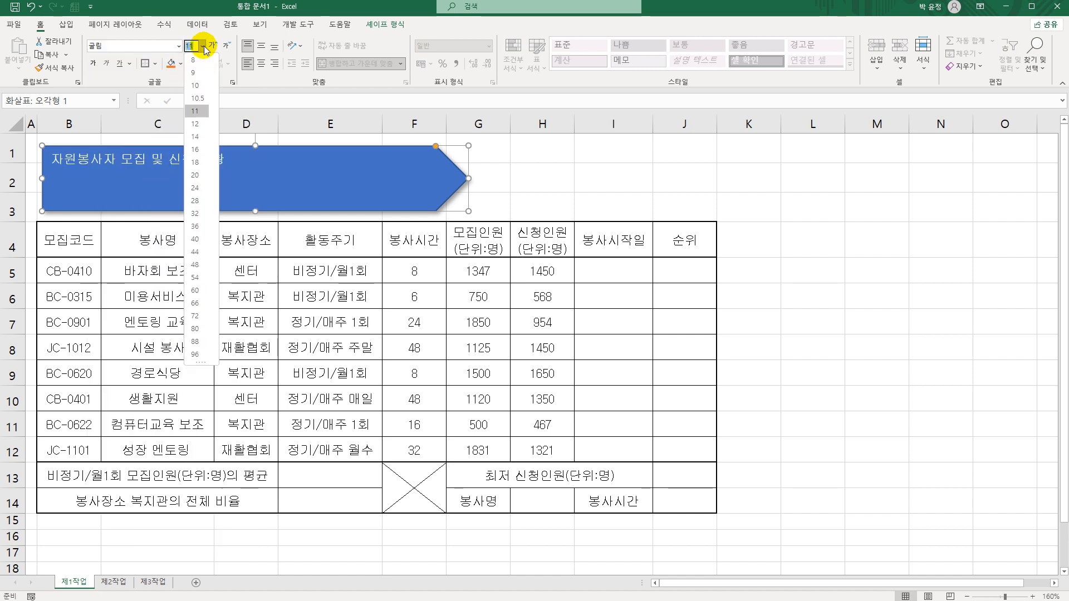
click(205, 191)
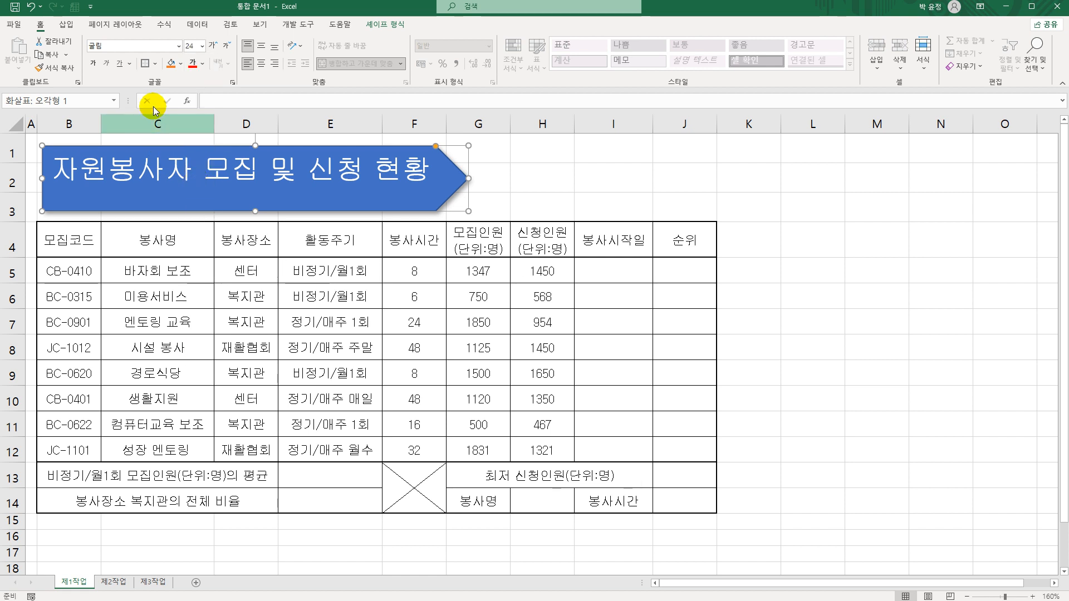
- Make the title shape's text black and bold
click(202, 64)
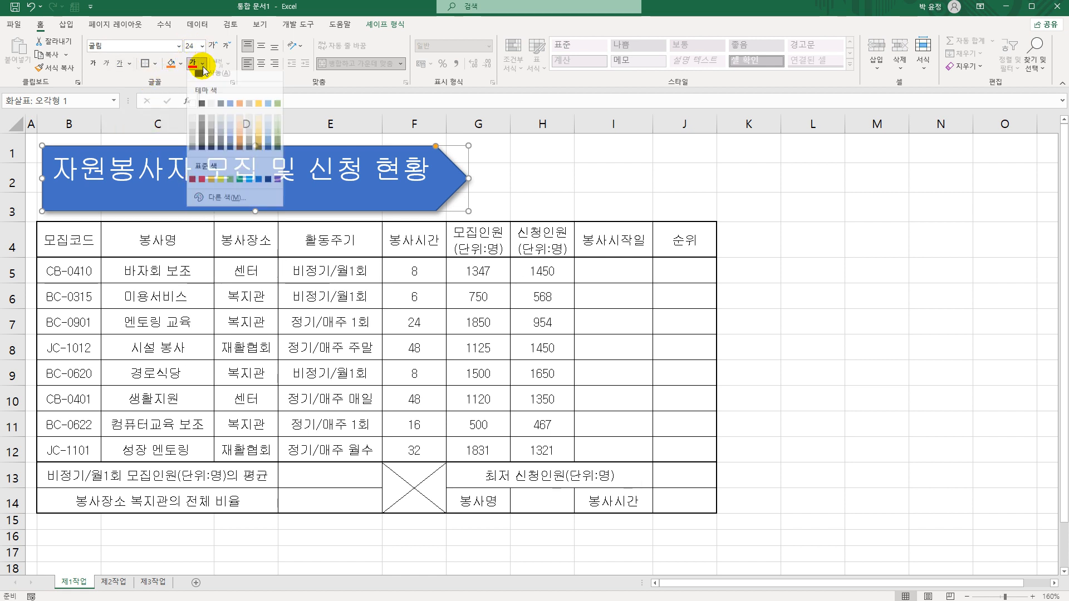
click(207, 111)
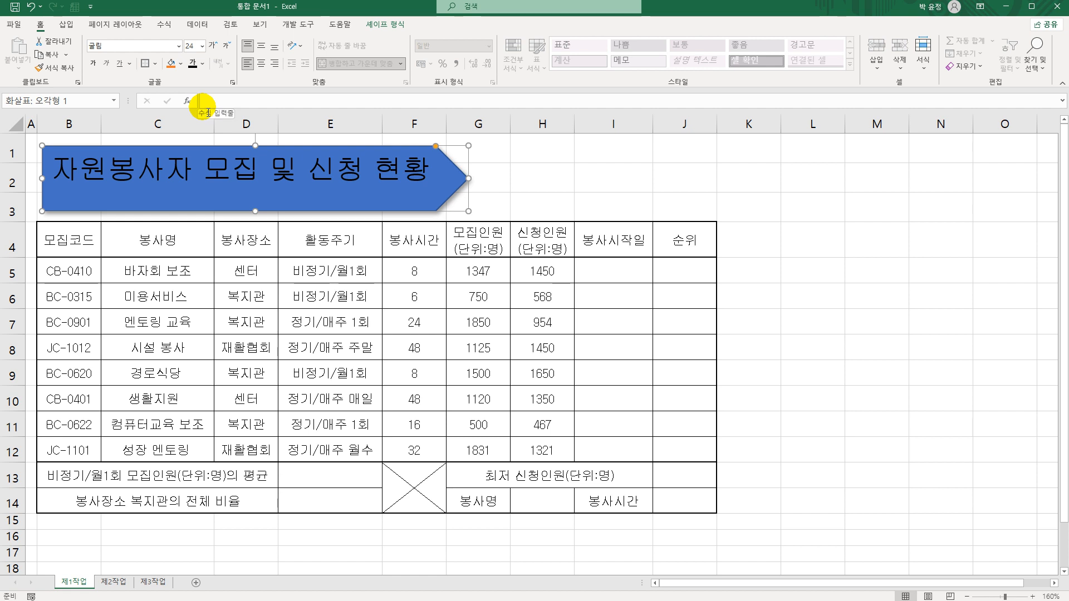
click(92, 64)
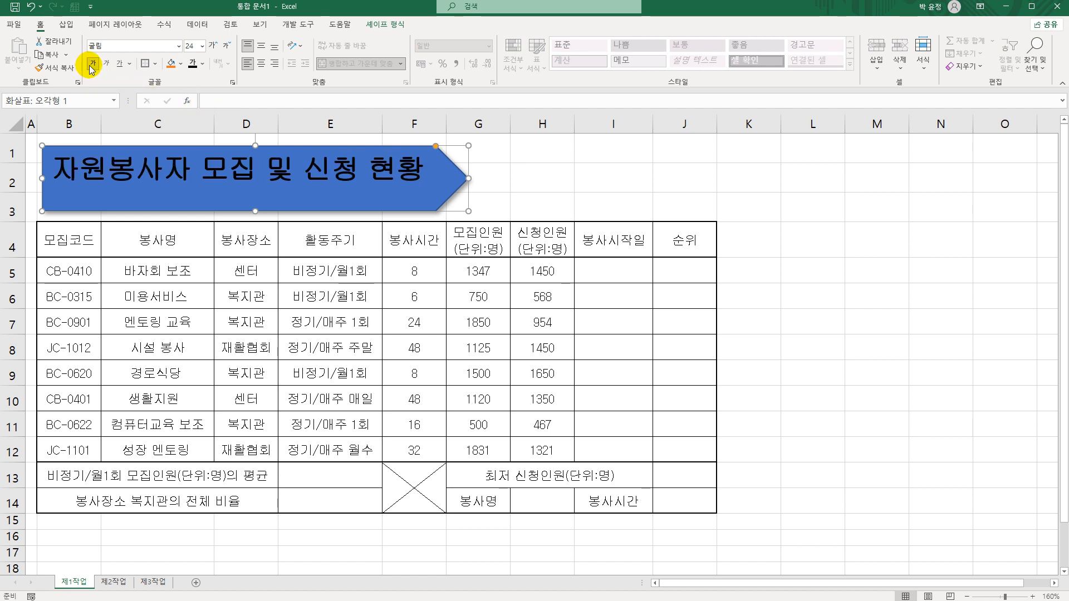
- Fill the title shape with yellow and centre its text both vertically and horizontally
click(180, 63)
click(199, 185)
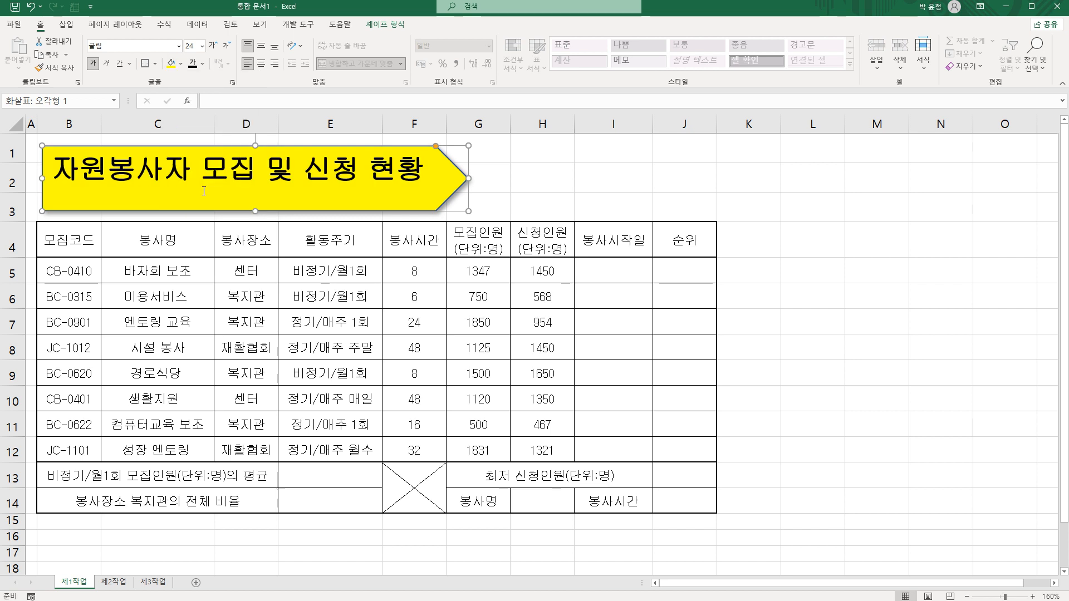
click(260, 47)
click(260, 64)
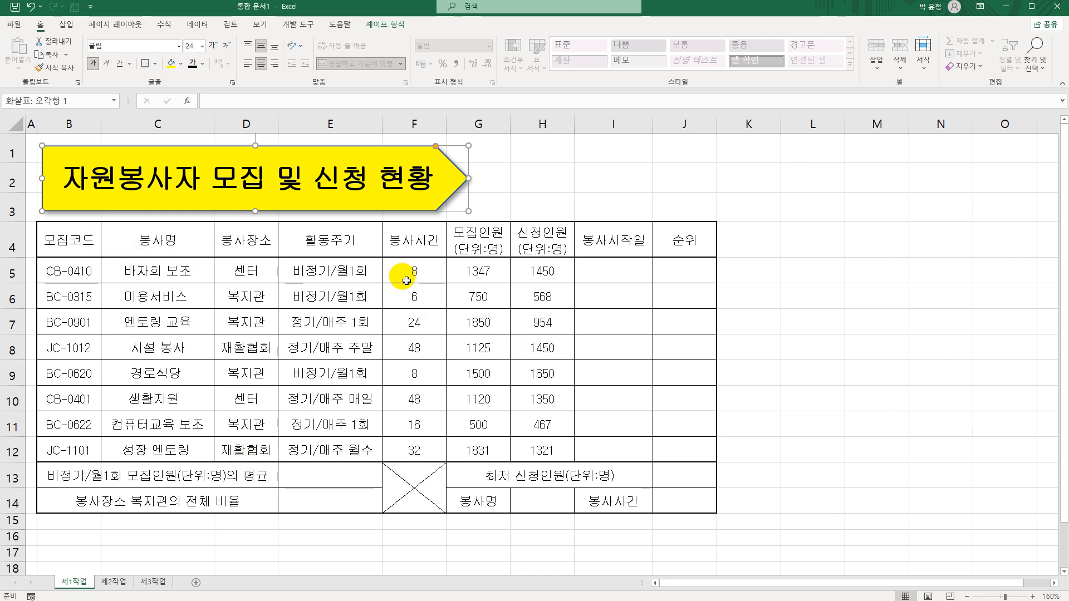
- Right-align F5:H12 and apply the 숫자 number format with 0 decimal places and the 1000 separator
drag(412, 272, 534, 452)
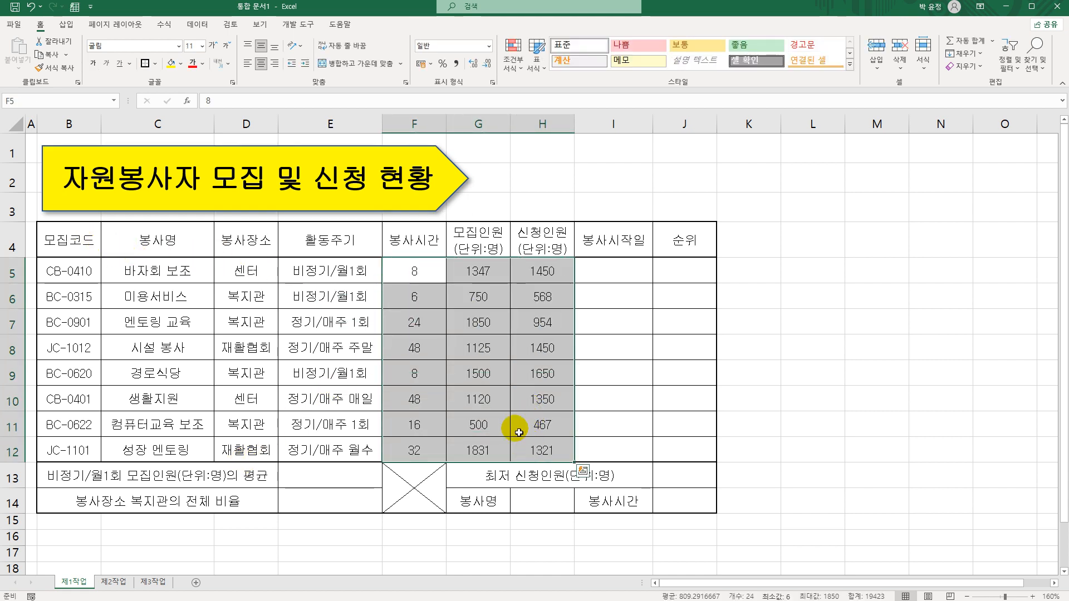
click(275, 65)
right_click(479, 271)
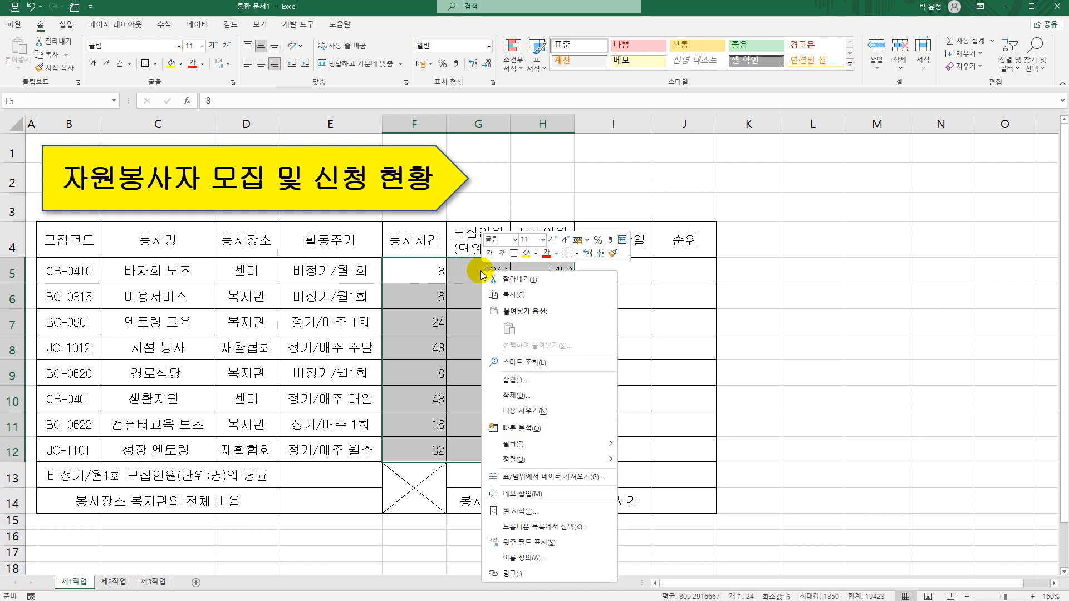
click(549, 507)
drag(547, 361, 724, 193)
click(618, 216)
click(600, 249)
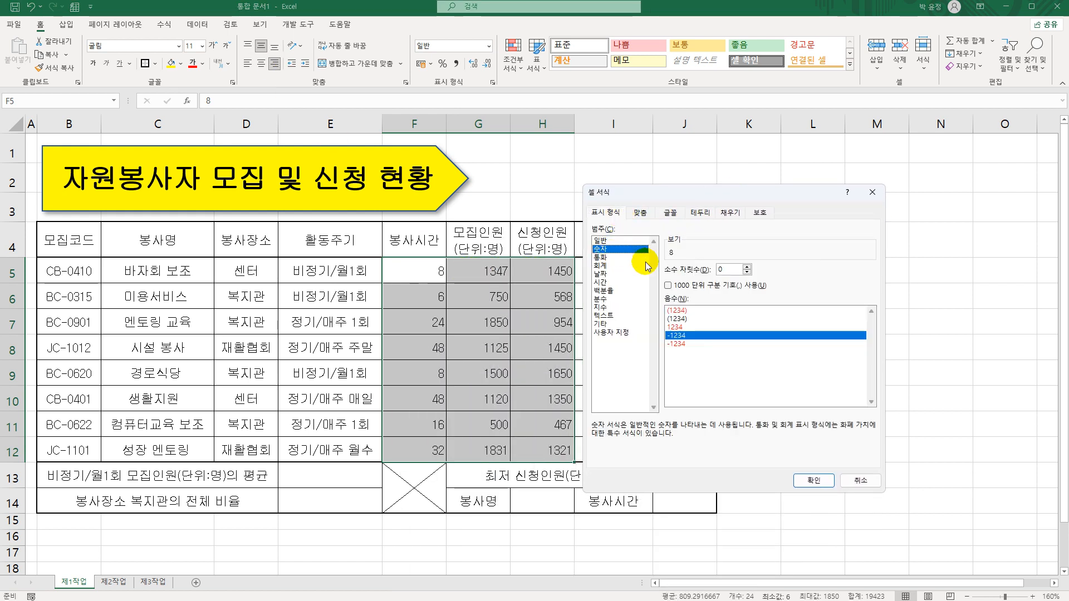
click(668, 286)
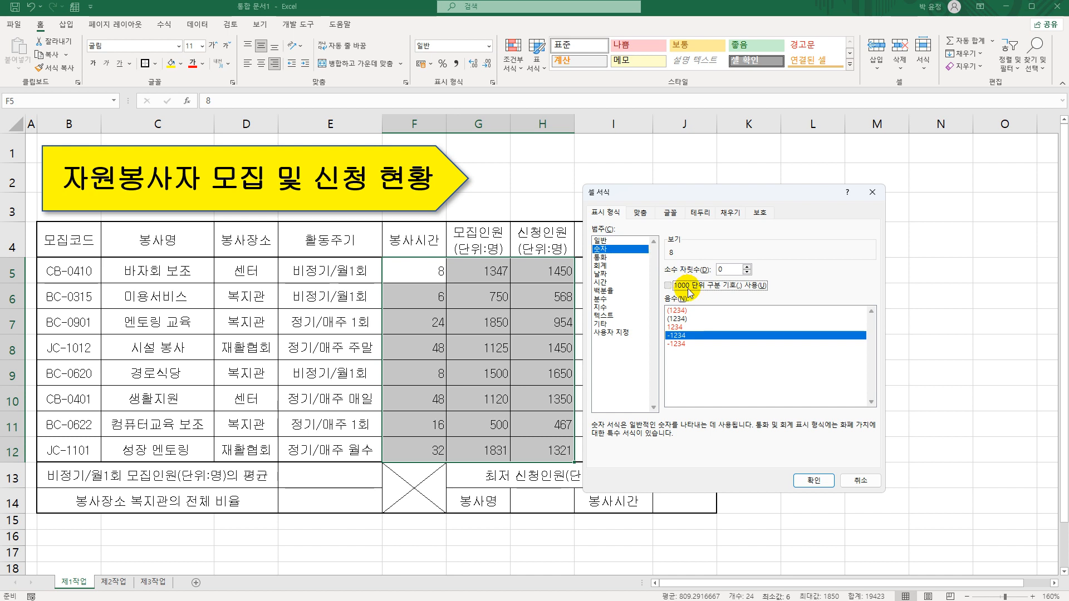
click(802, 479)
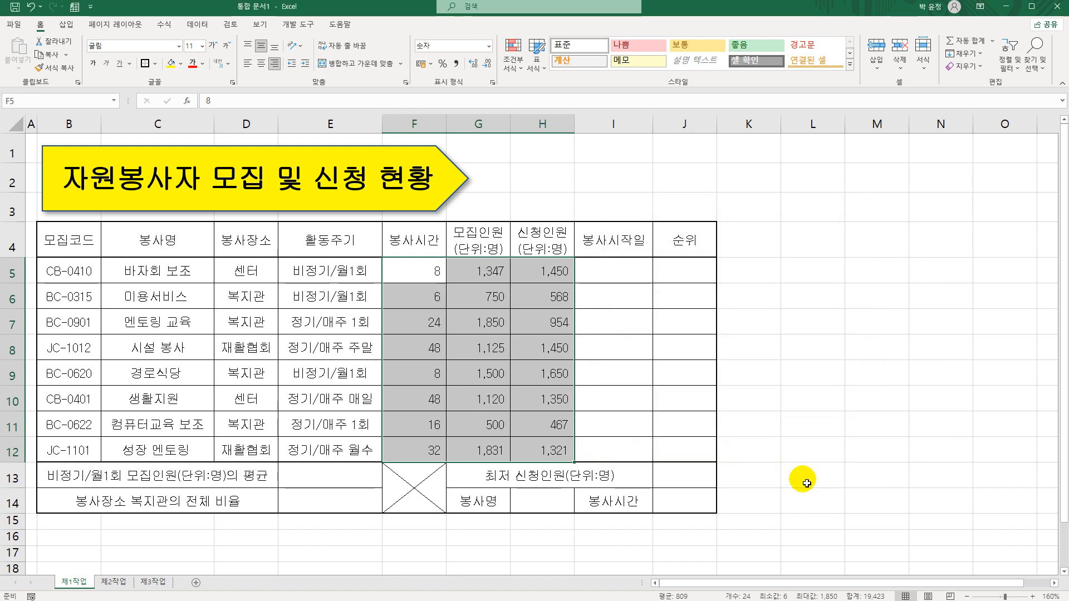
click(807, 483)
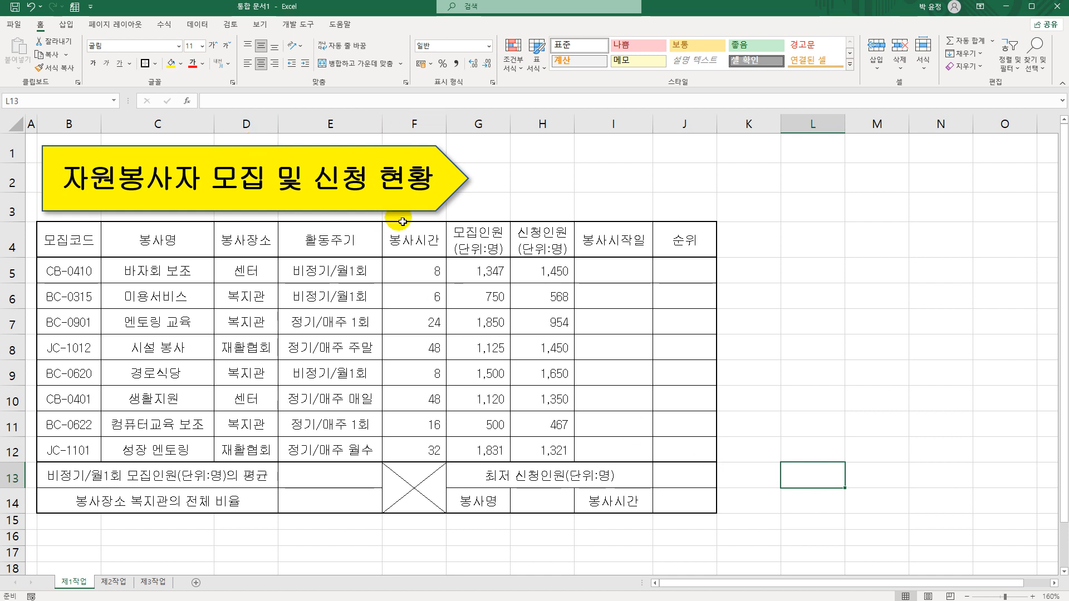
- Apply all borders to the empty range L16:O17 to form a two-row, four-column grid
scroll(812, 527, down, 2)
scroll(812, 527, down, 1)
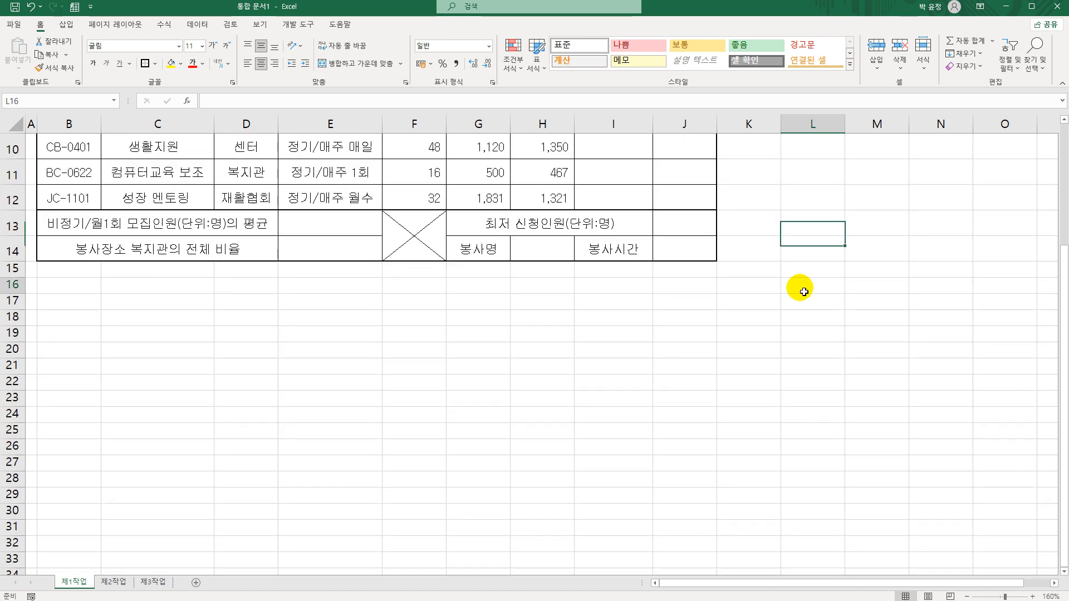
drag(802, 286, 997, 303)
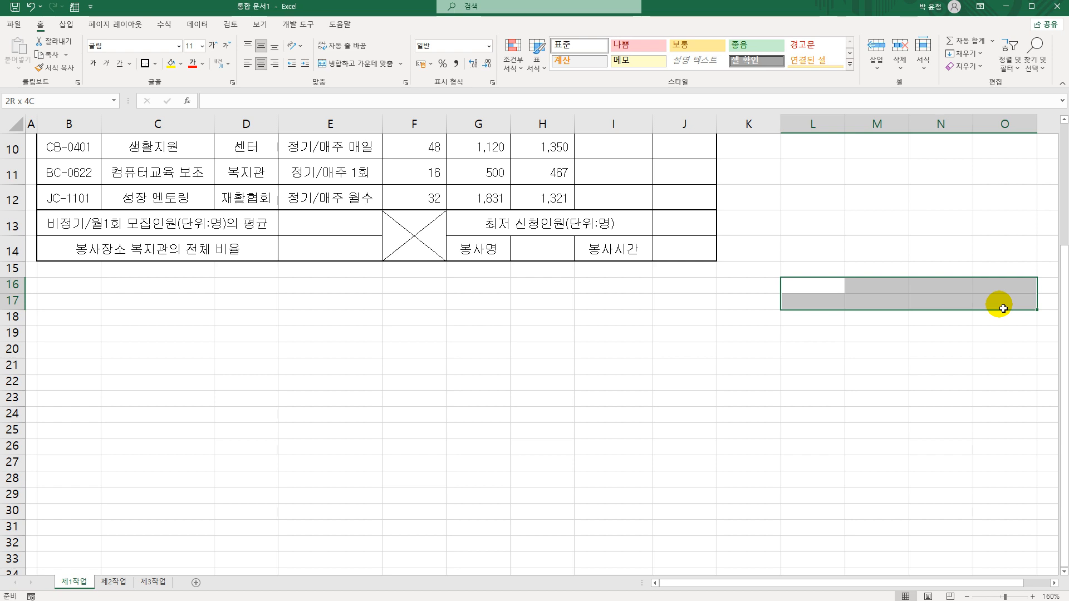
click(155, 63)
click(206, 174)
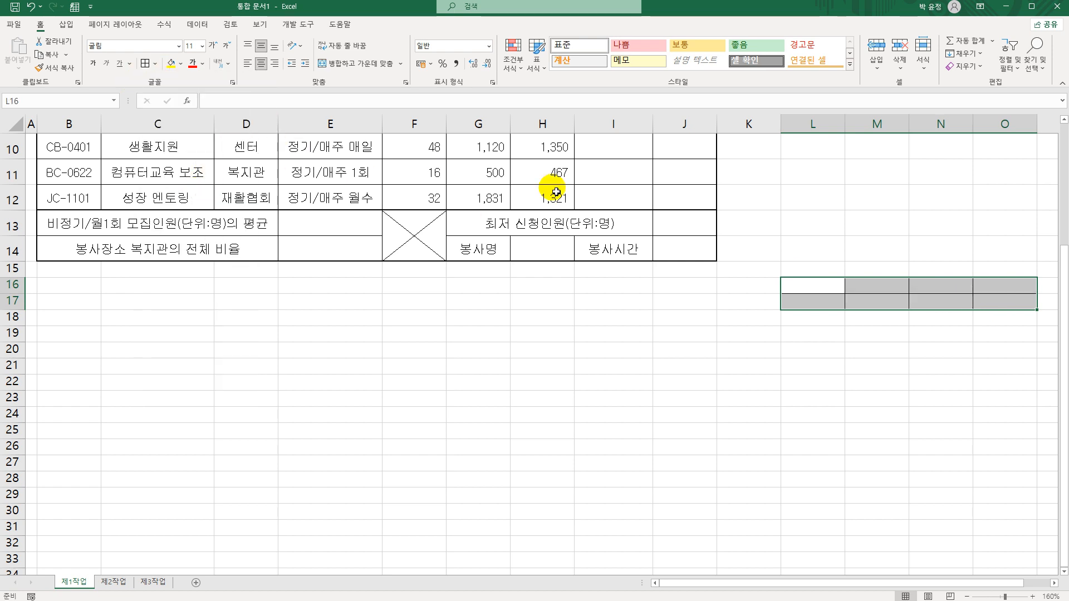
- Merge and centre cells L16:L17 in the first column of the small grid
click(805, 288)
drag(812, 298, 812, 301)
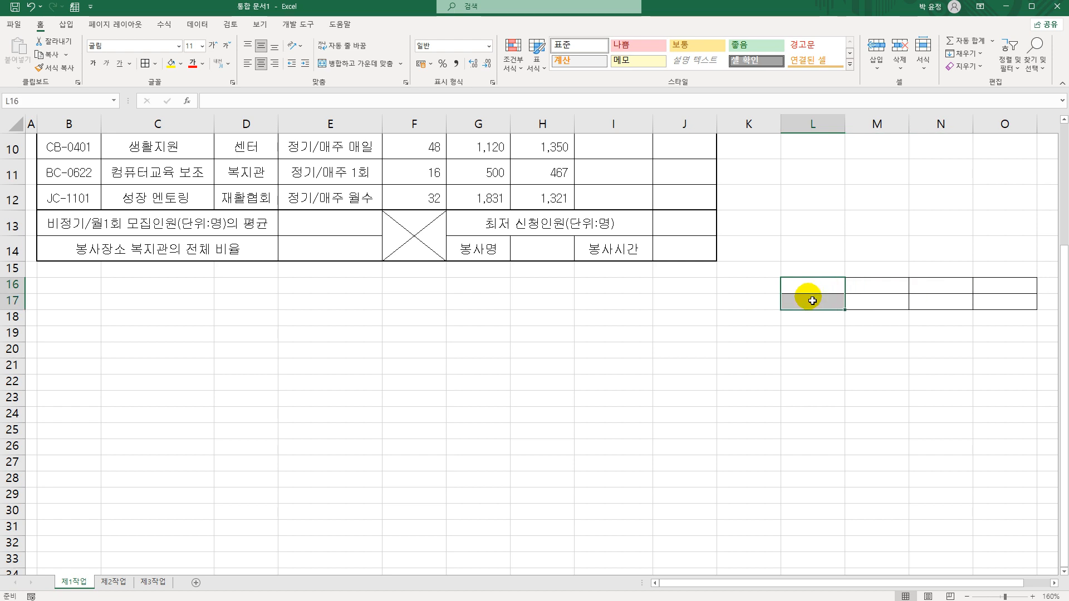
click(341, 63)
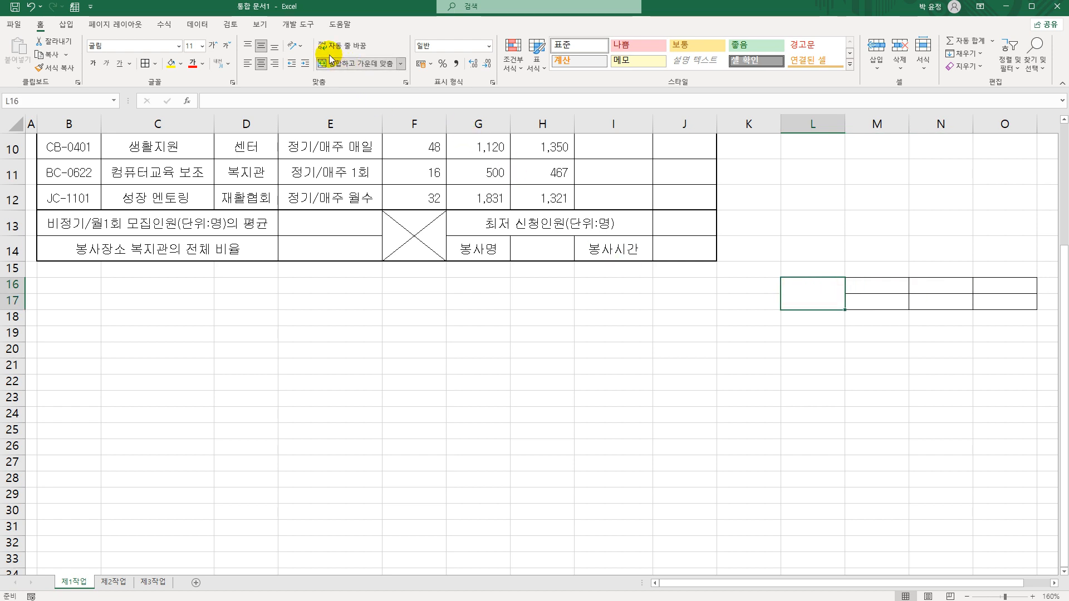
- Resize the small grid's cells: narrow column L, slightly narrow columns M:O, and make row 16 a little taller and row 17 much taller
click(298, 45)
click(321, 91)
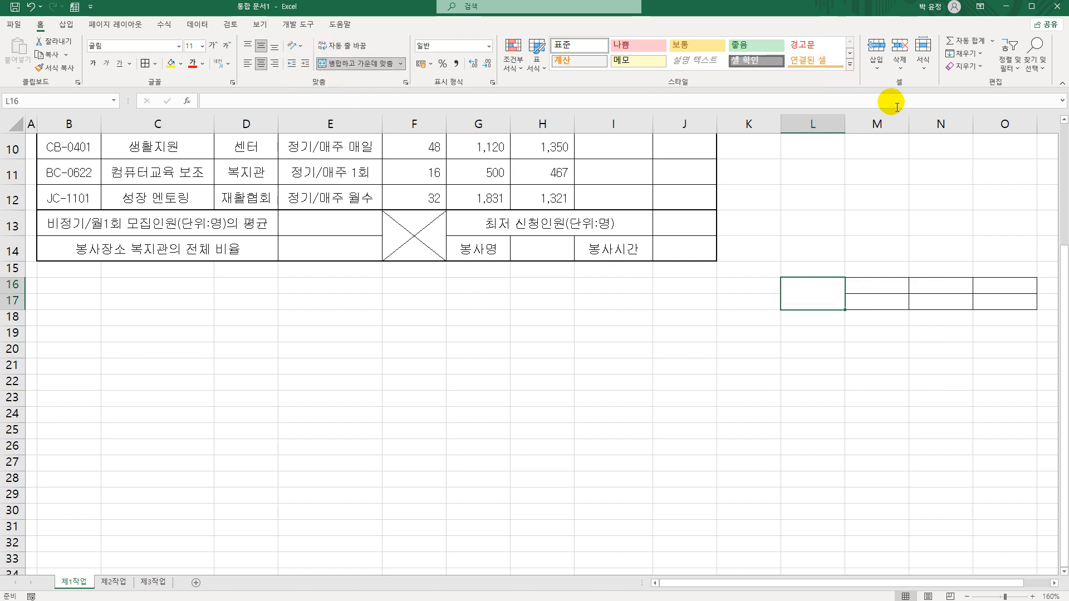
drag(844, 127, 805, 135)
click(17, 285)
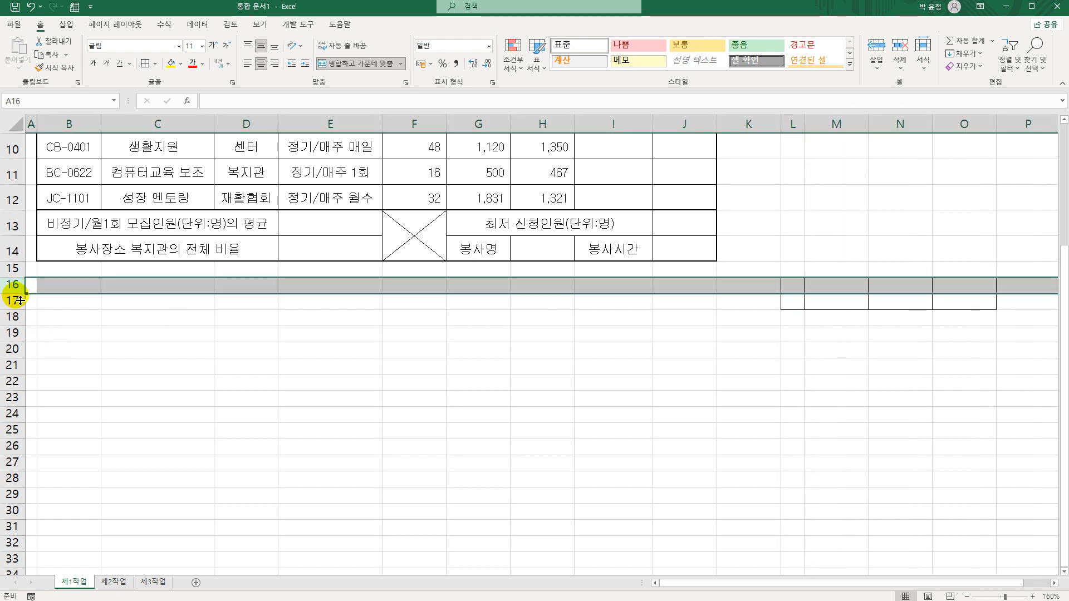
drag(19, 301, 16, 353)
click(18, 306)
click(857, 126)
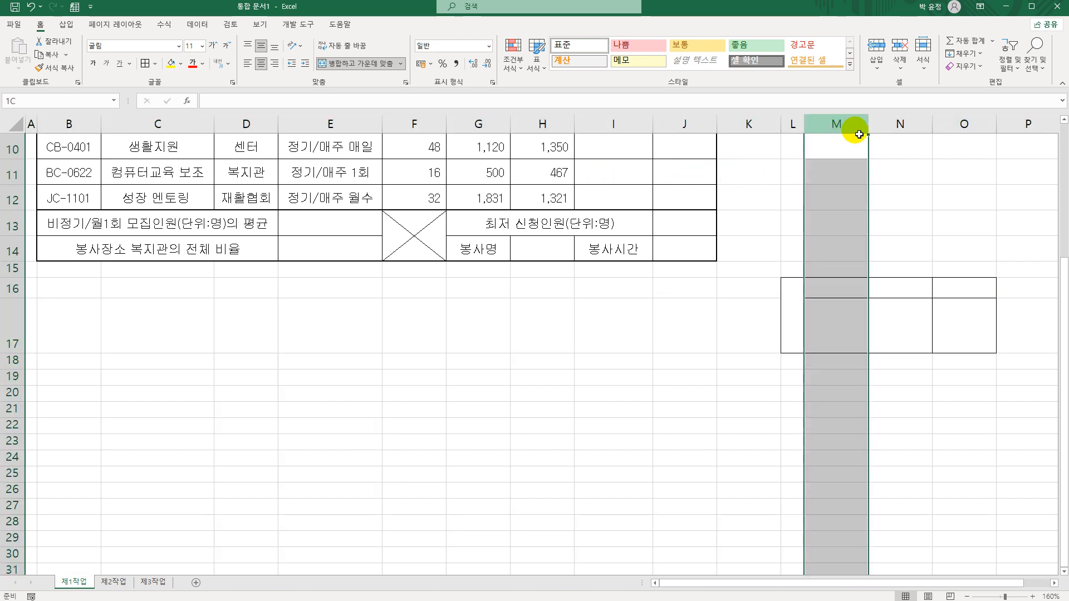
drag(859, 134, 994, 130)
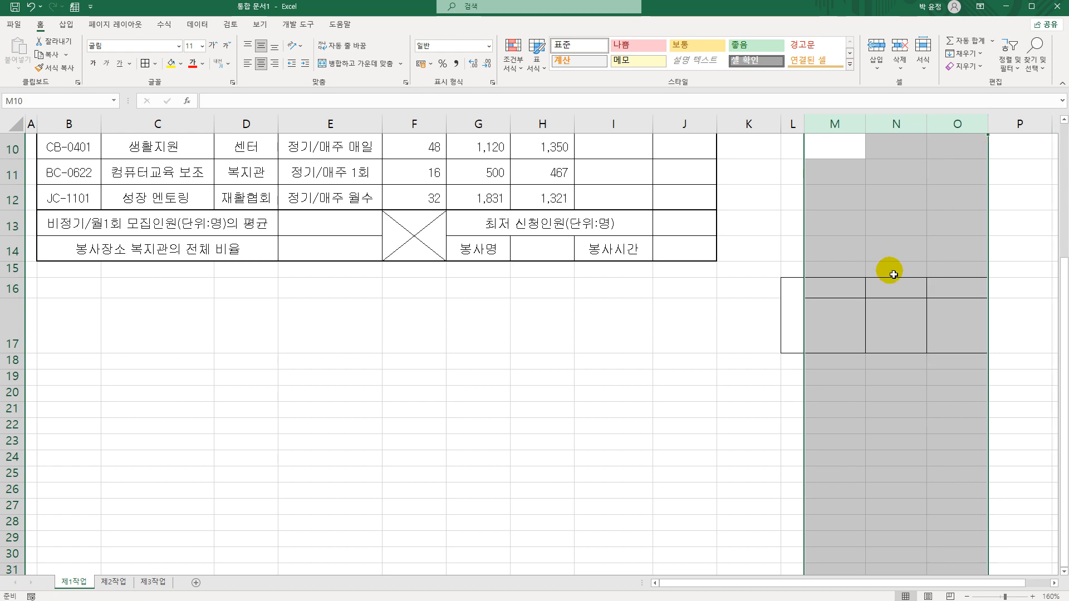
- Enter 결재 on two lines in the merged cell L16 and the headings 담당, 팀장 and 부장 in M16:O16
click(802, 322)
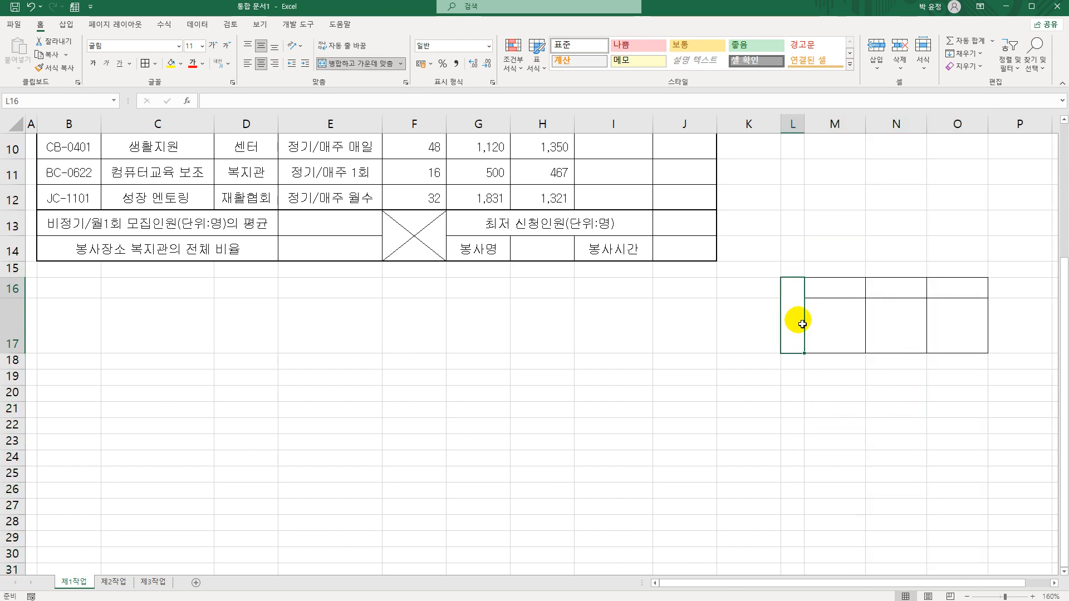
text(결)
key(alt+Return)
text(재)
key(Tab)
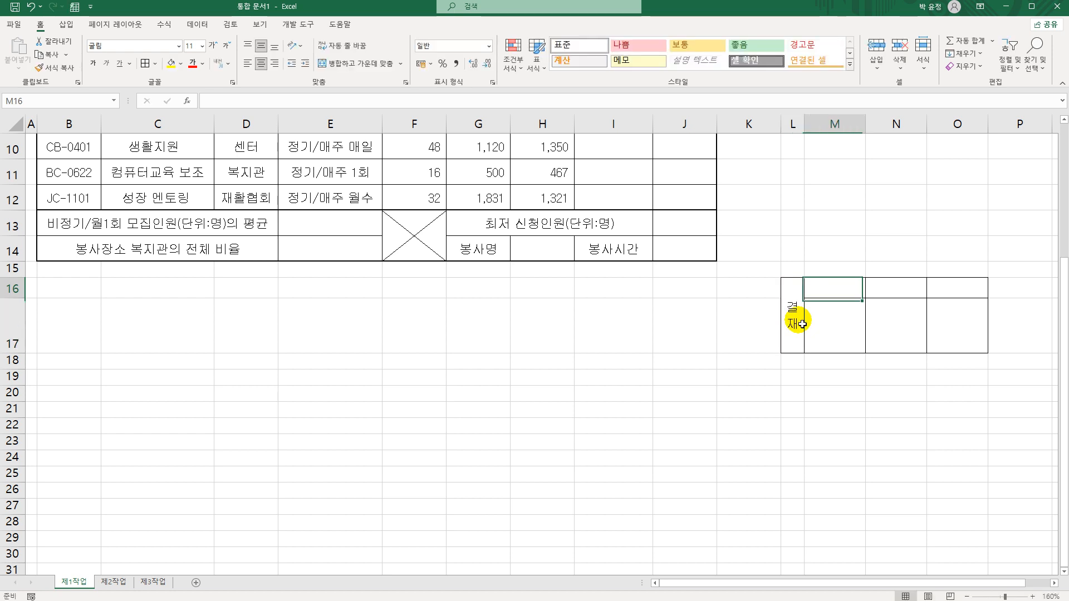
text(담당)
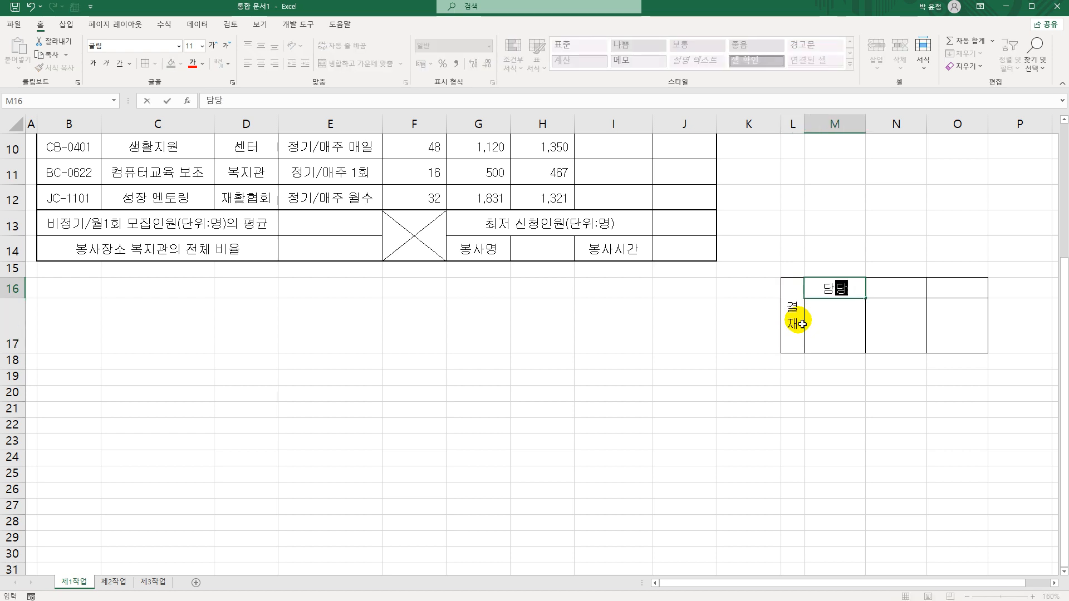
key(Tab)
text(팀장)
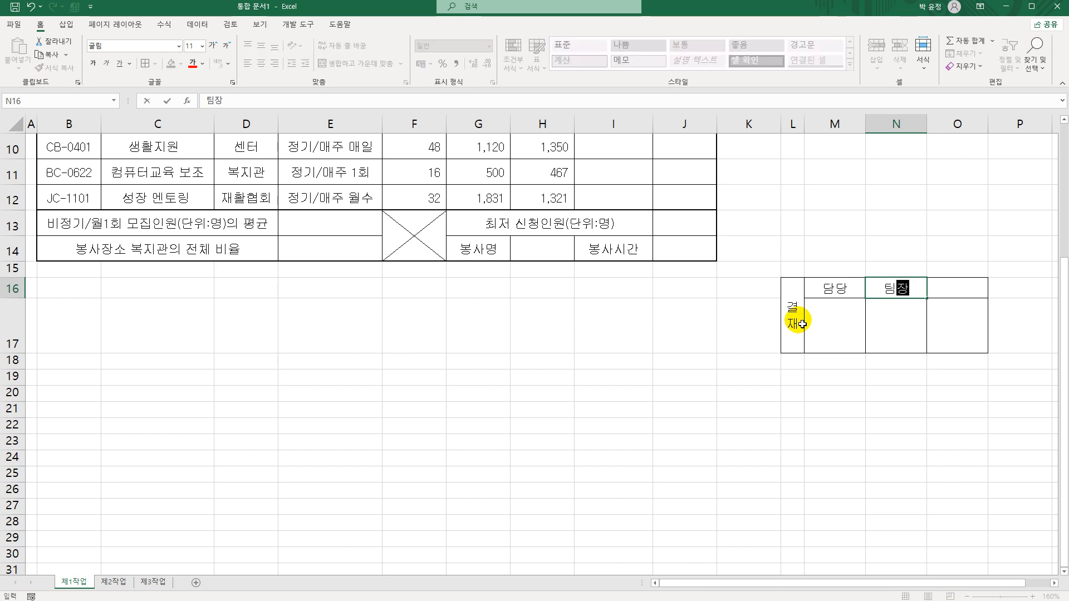
key(Tab)
text(부장)
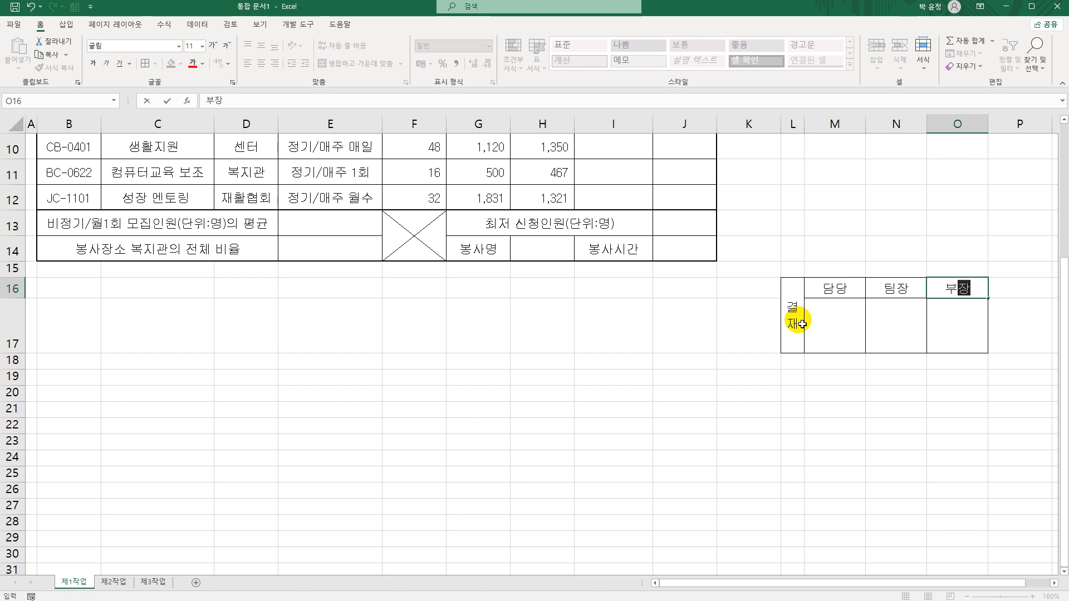
- Copy the approval grid L16:O17, paste it as a picture at H1 and position it just above the table's right end
drag(788, 329, 950, 338)
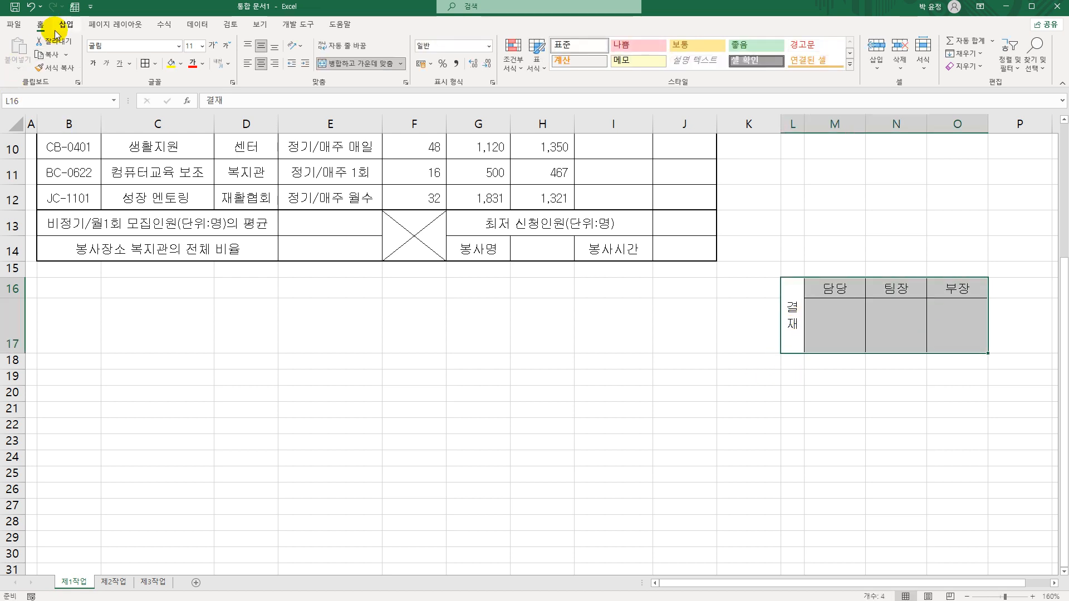
click(48, 54)
scroll(562, 424, up, 3)
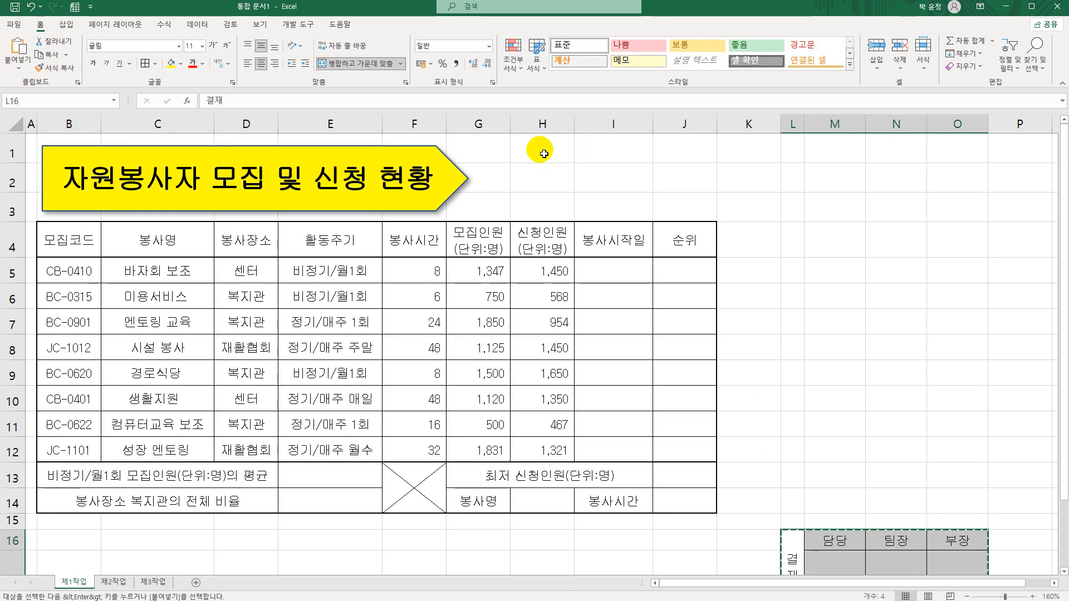
click(544, 153)
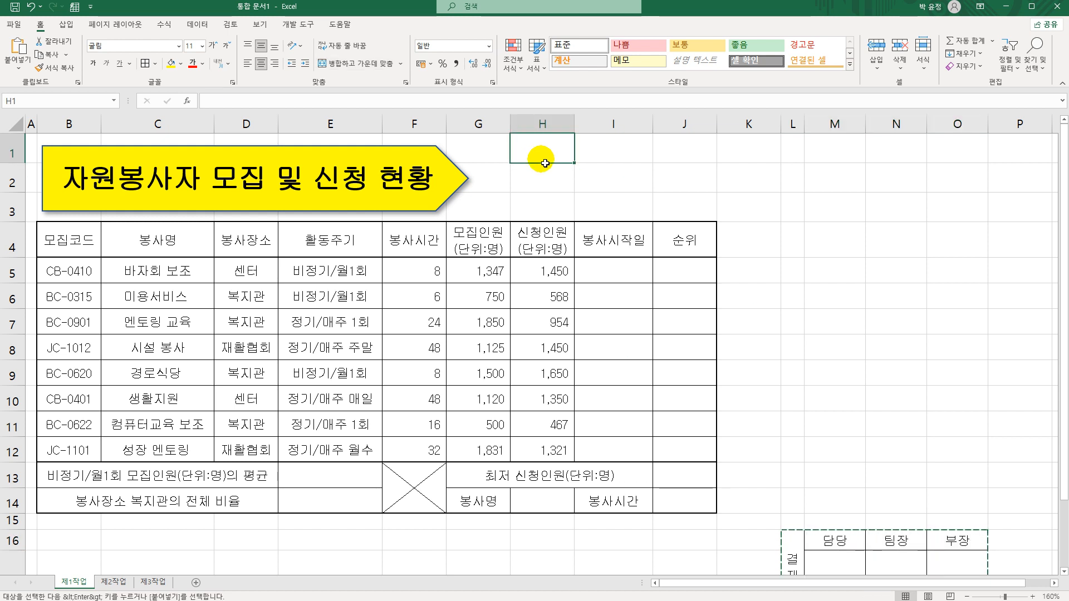
click(18, 67)
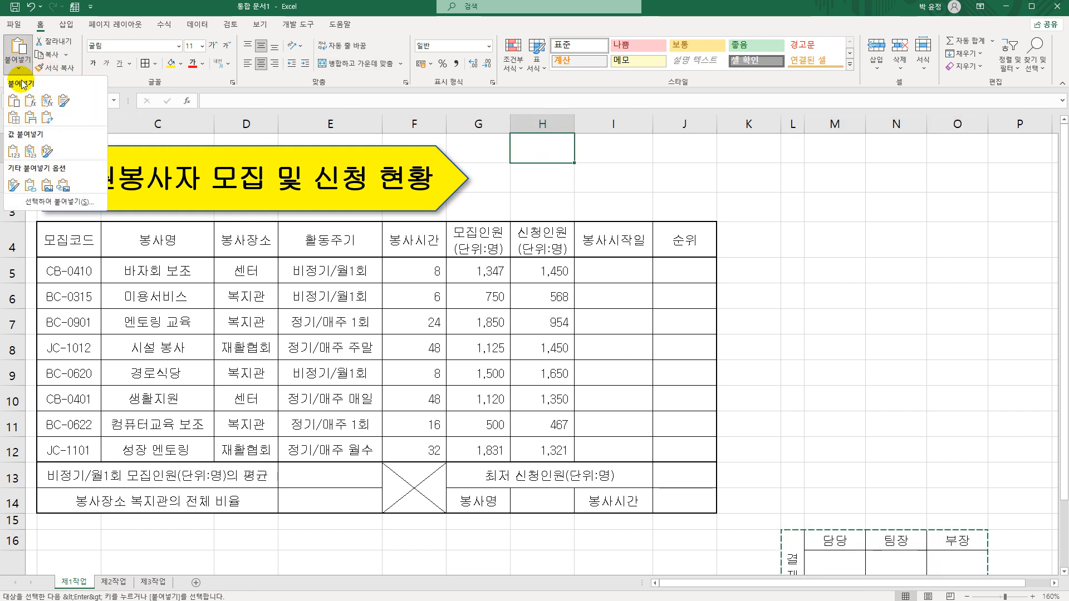
click(49, 186)
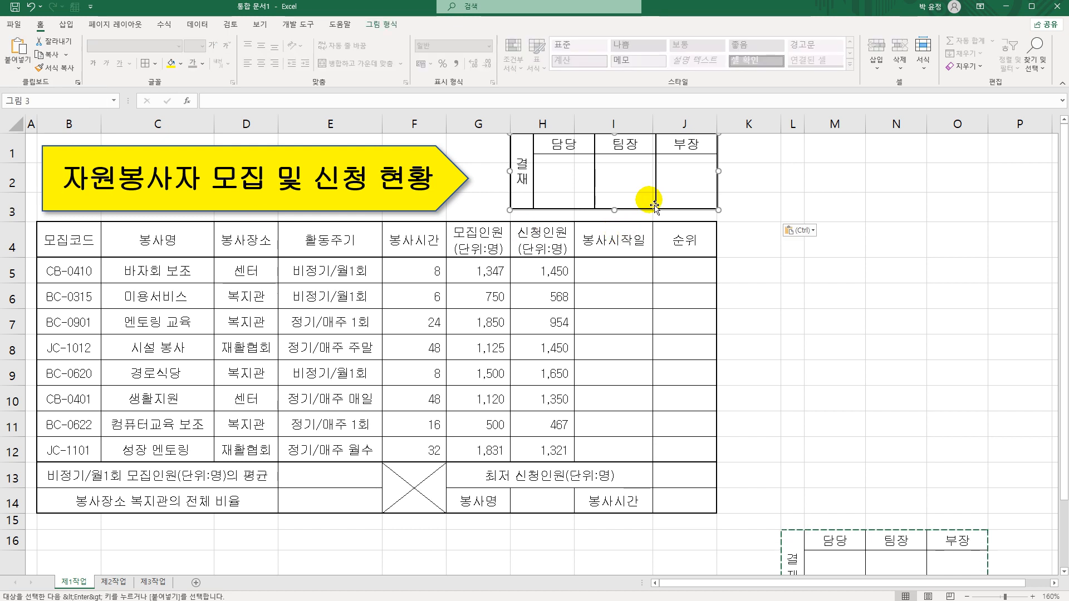
mouse_move(648, 200)
mouse_down()
mouse_move(641, 182)
mouse_move(644, 192)
mouse_up()
click(825, 366)
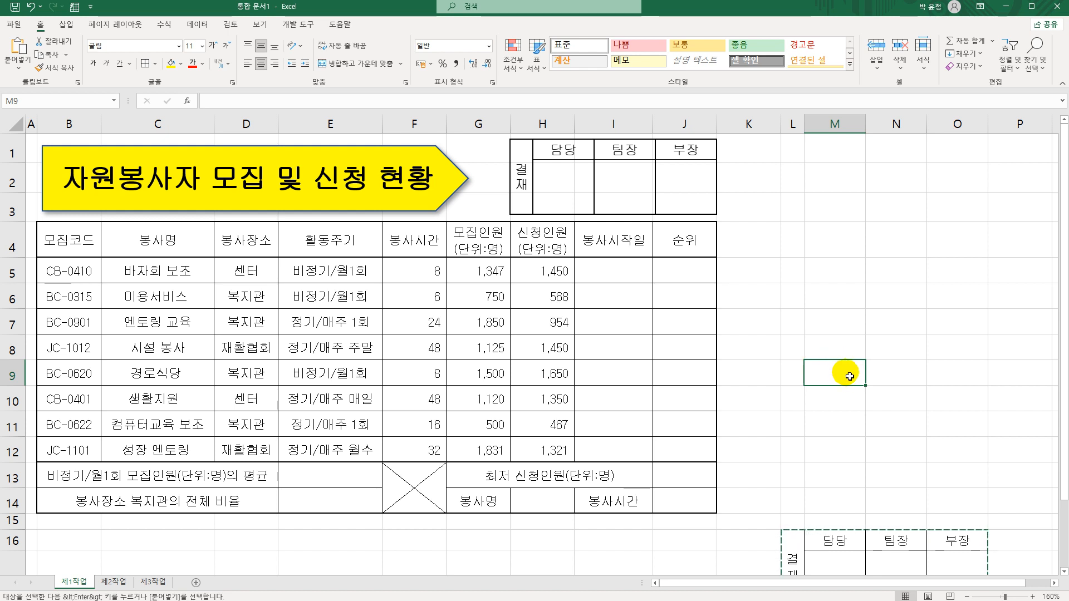
- Delete columns L:O, which contain the original approval grid
drag(793, 124, 951, 127)
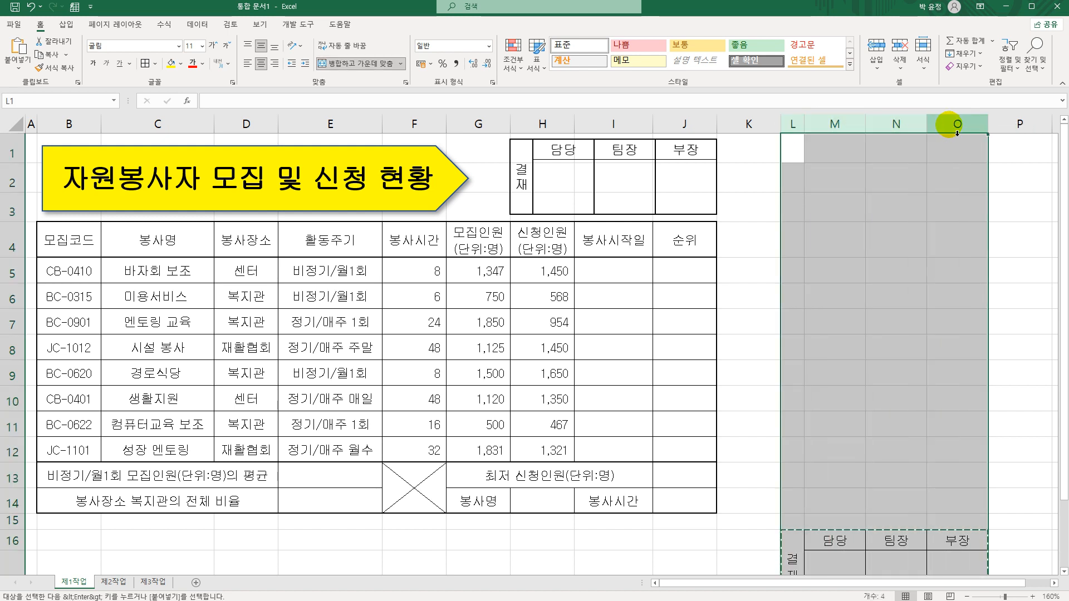
right_click(951, 127)
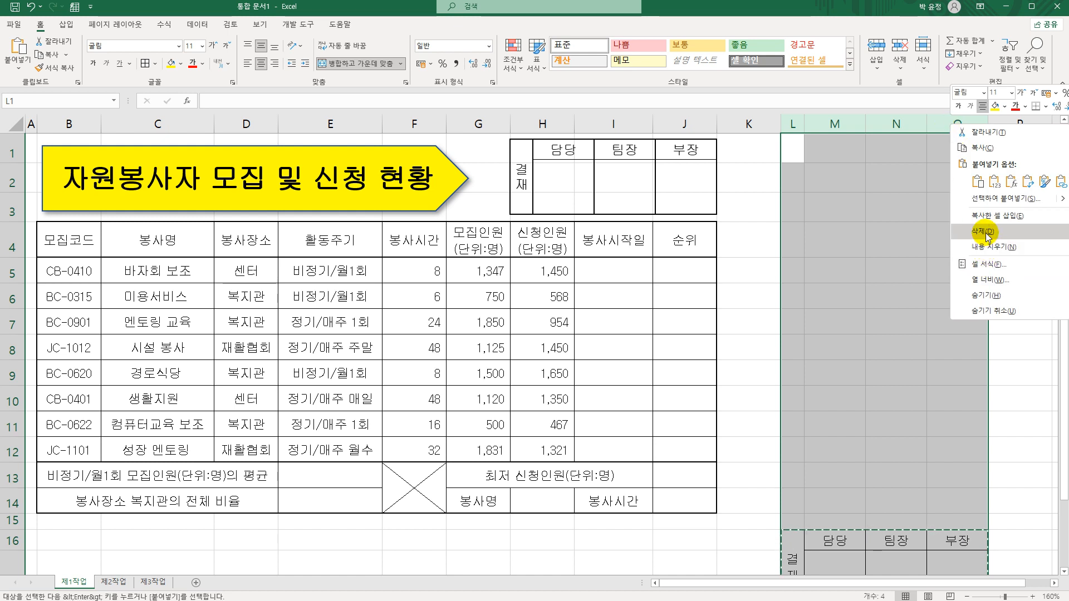
click(987, 236)
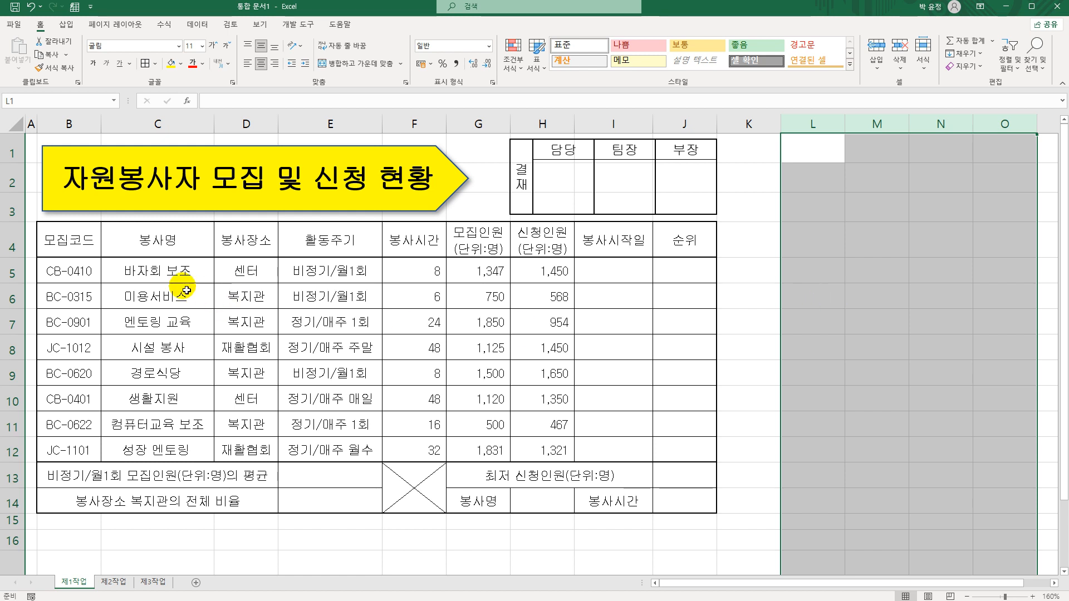
- Fill the header row B4:J4 and the label cells G14 and I14 with the standard orange colour
drag(55, 240, 689, 238)
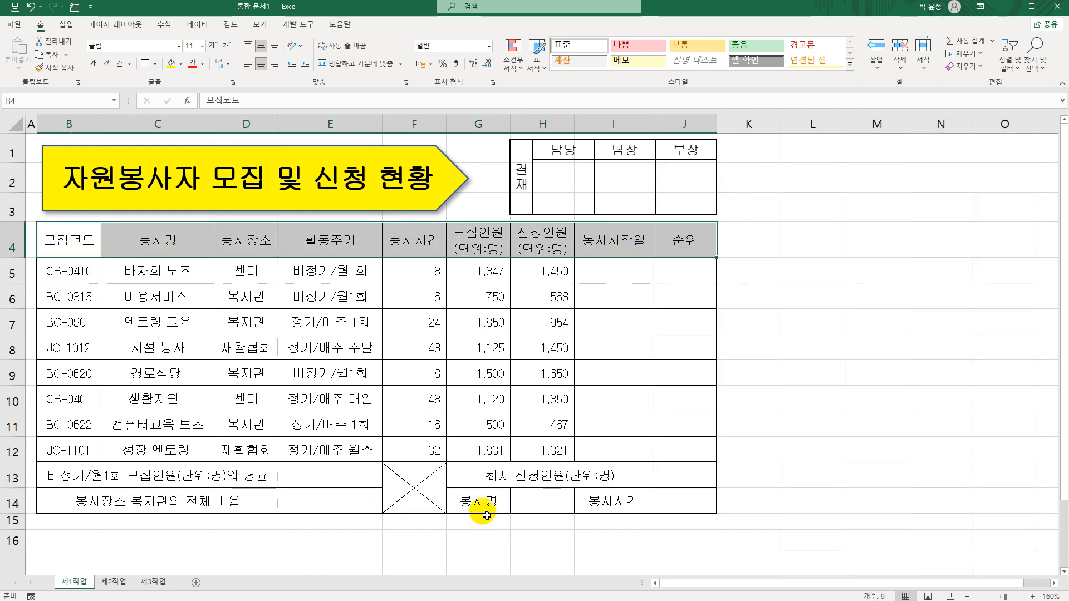
ctrl+click(475, 502)
ctrl+click(604, 507)
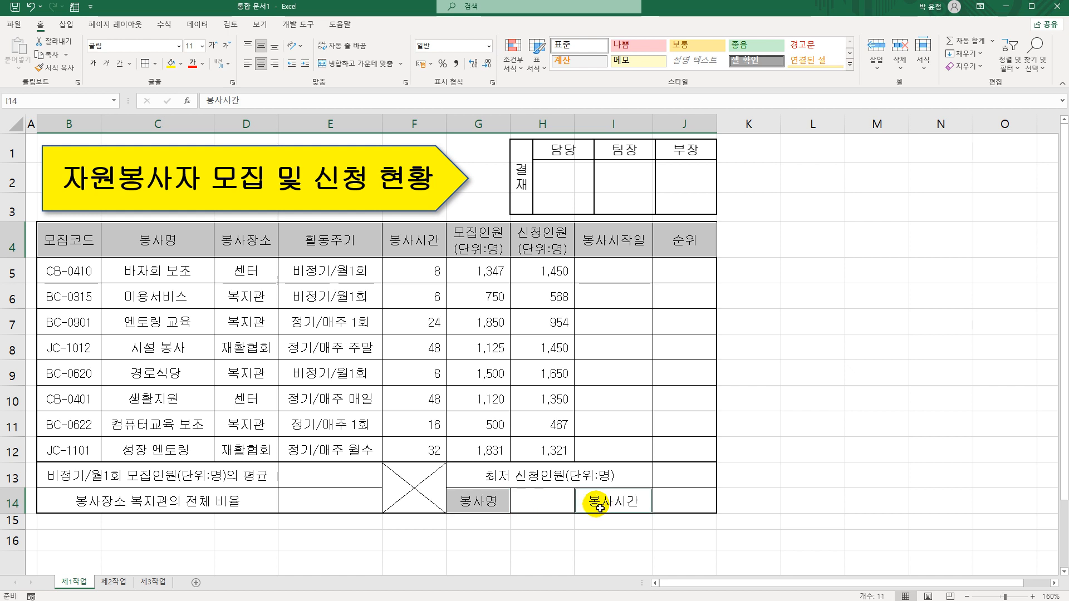
click(181, 64)
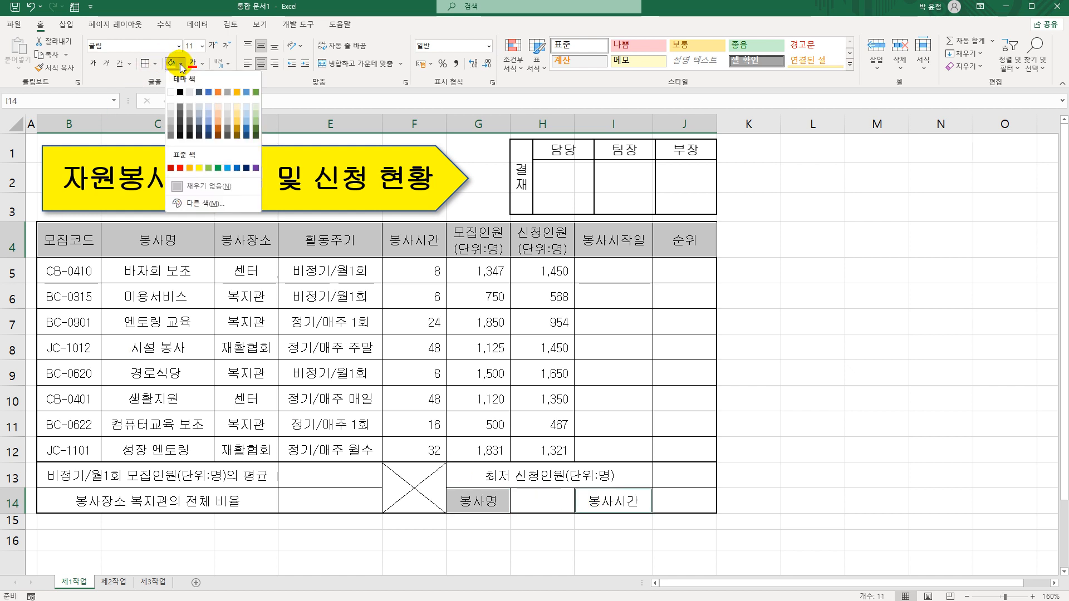
click(190, 167)
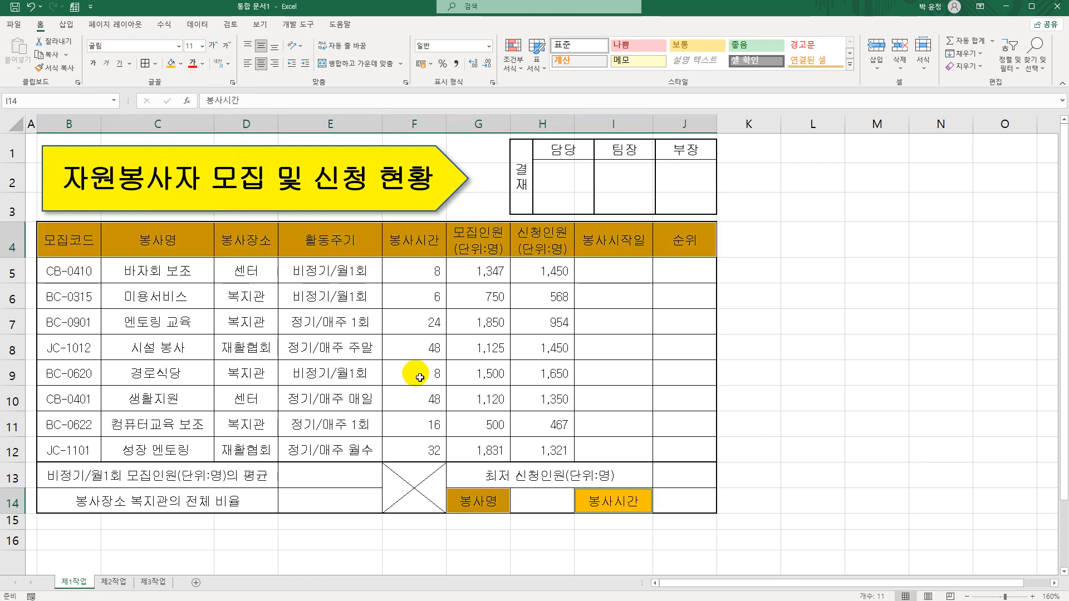
- Add data validation to H14 that allows a 목록 with the source =$C$5:$C$12
click(540, 506)
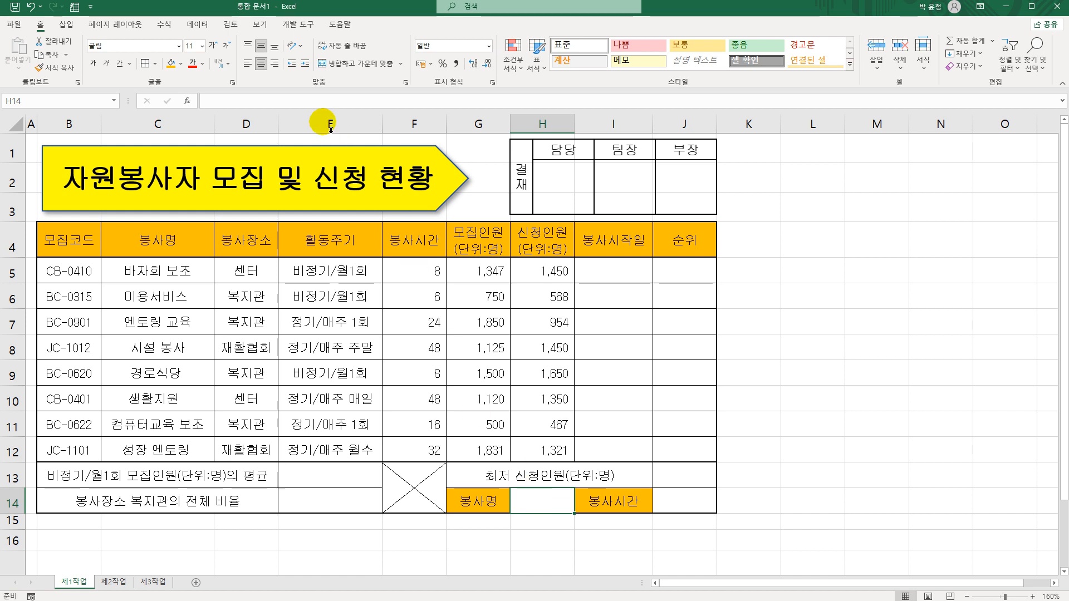
click(198, 25)
click(496, 61)
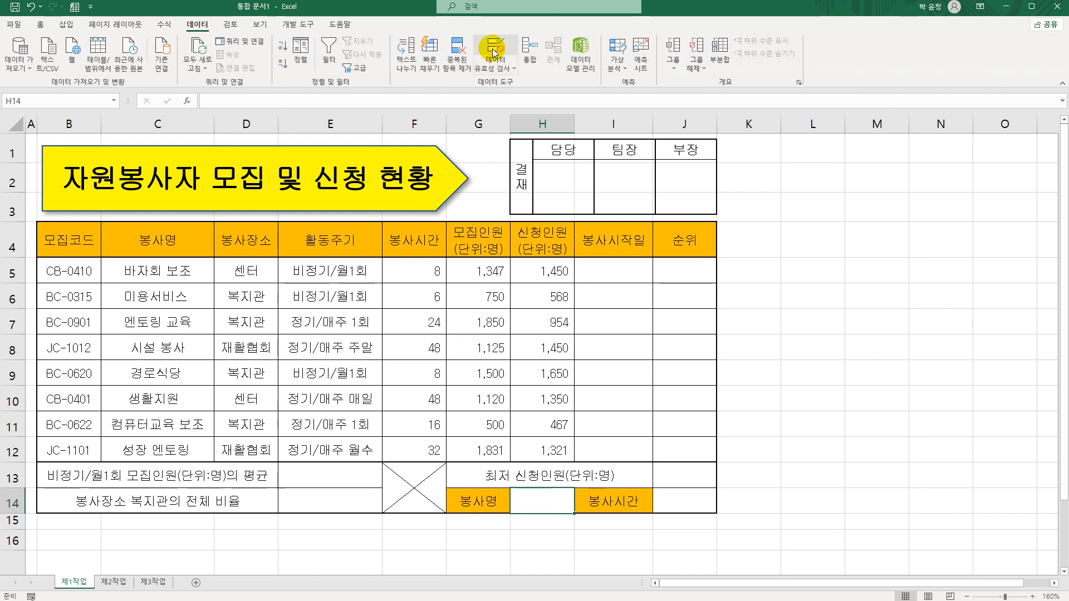
click(659, 214)
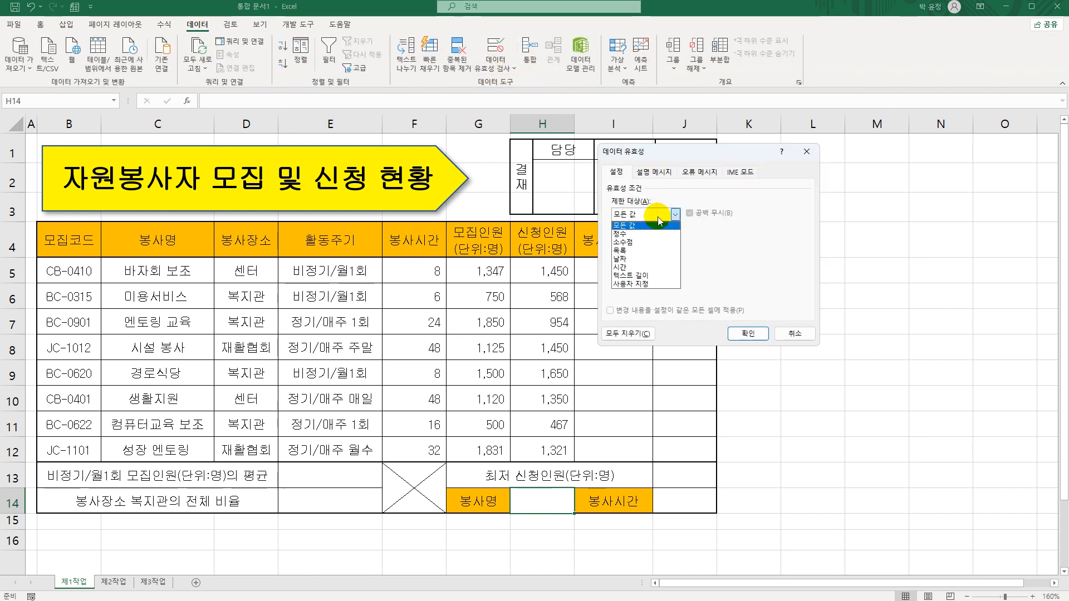
click(620, 251)
click(646, 269)
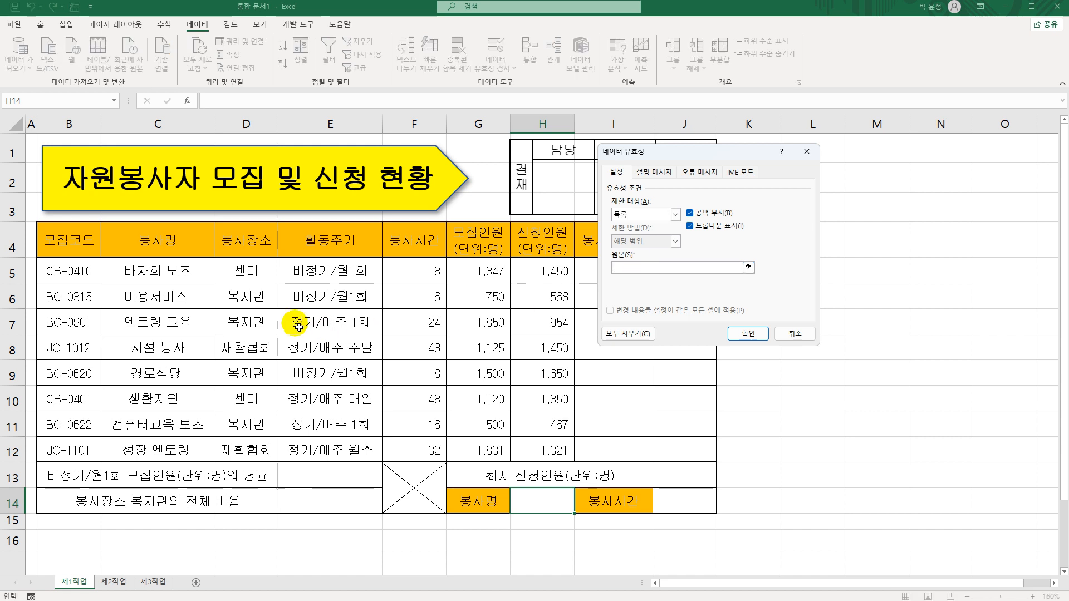
drag(189, 271, 187, 447)
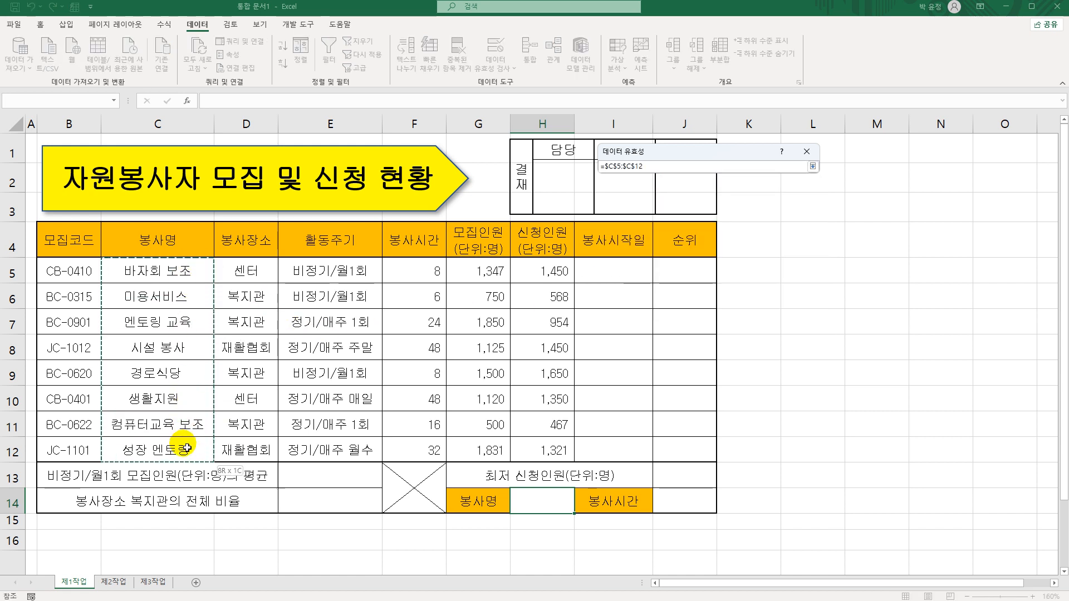
click(755, 333)
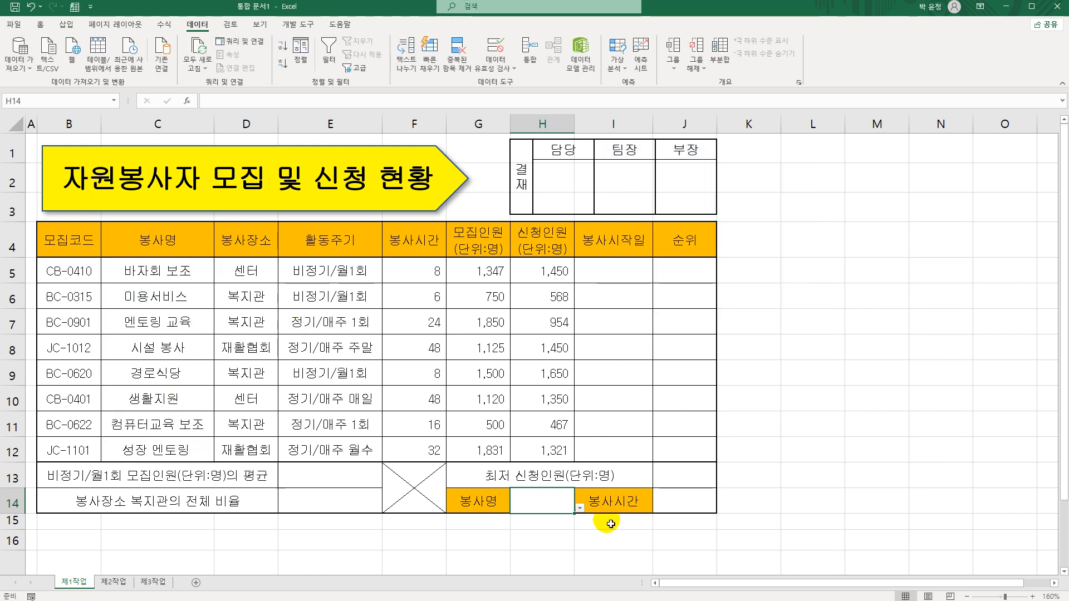
- Choose 바자회 보조 from the validation list in H14 and widen column H to fit it
click(579, 508)
click(550, 520)
drag(574, 123, 594, 124)
- Enlarge the approval grid picture and shift it so it lines up with the right edge of the widened table
click(683, 177)
drag(683, 177, 684, 178)
drag(730, 223, 743, 224)
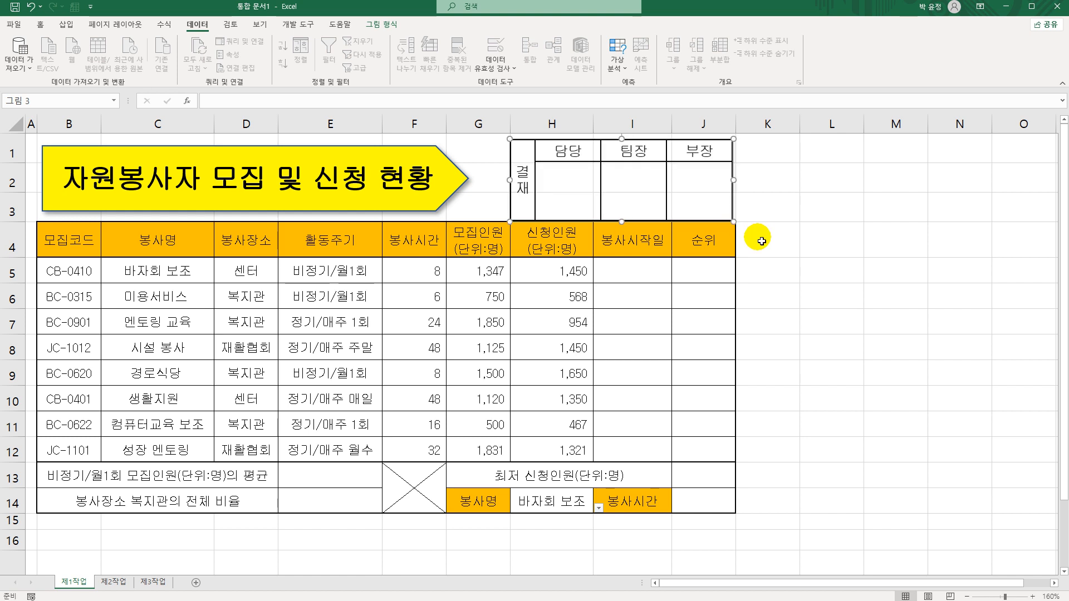
key(Escape)
click(691, 193)
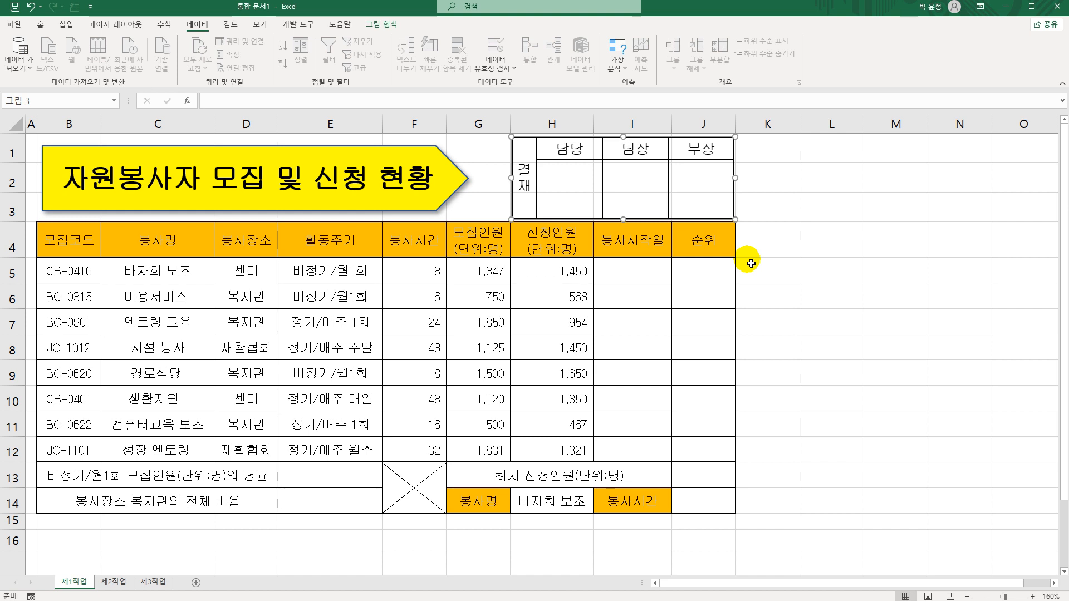
- Apply the custom number format #,##0"시간" to the 봉사시간 values in F5:F12
drag(428, 278, 419, 453)
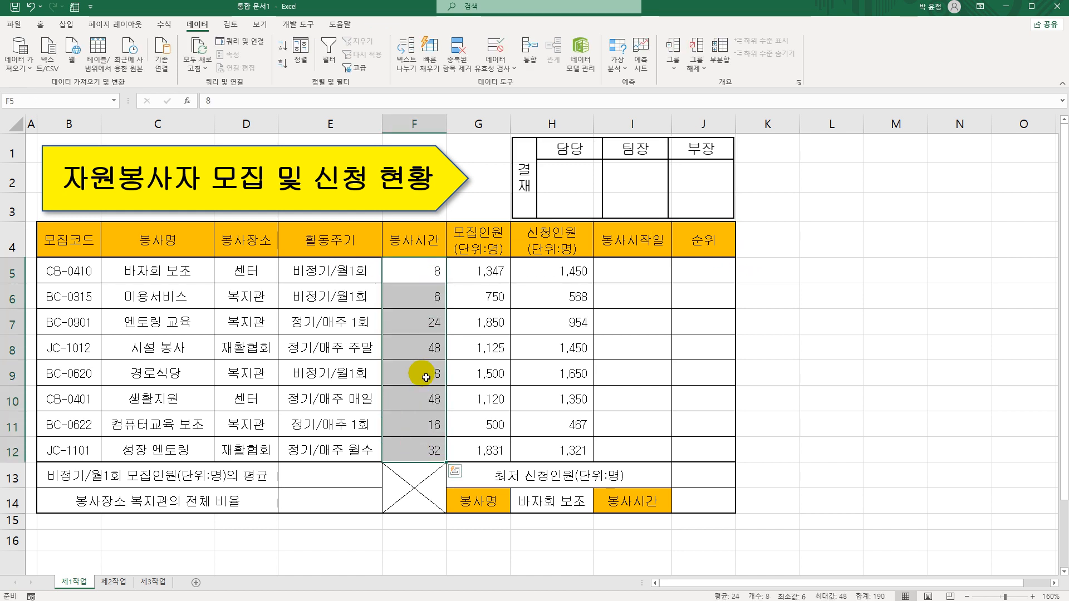
right_click(429, 271)
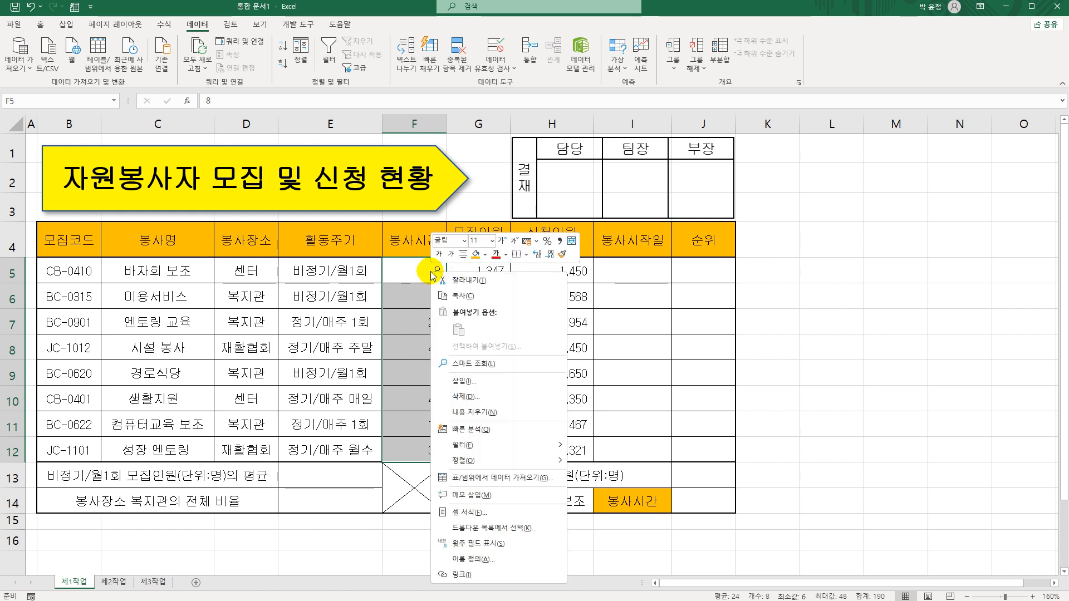
click(497, 513)
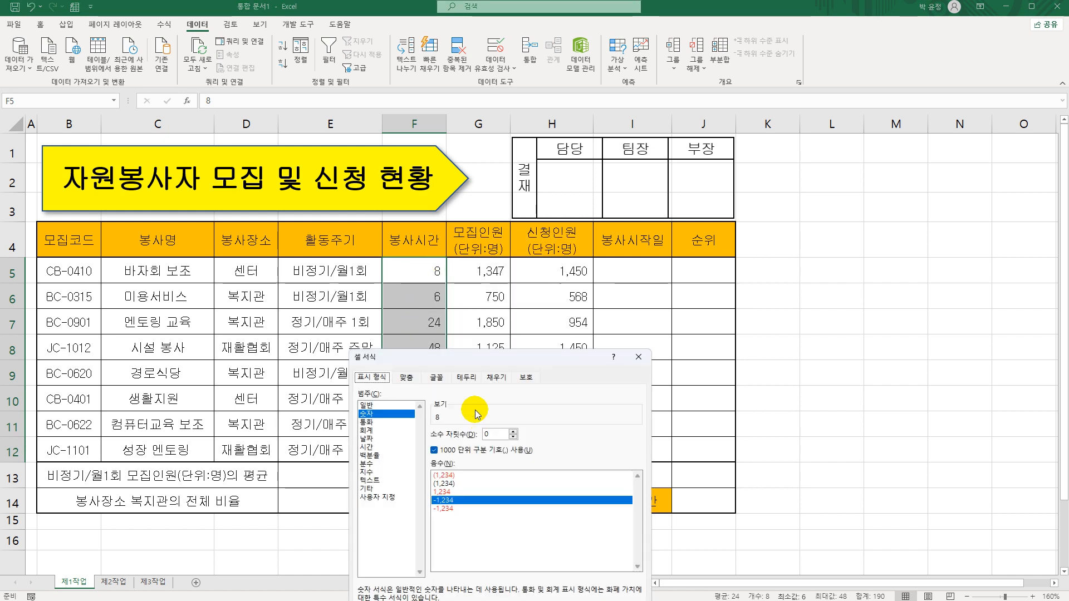
drag(466, 363, 590, 183)
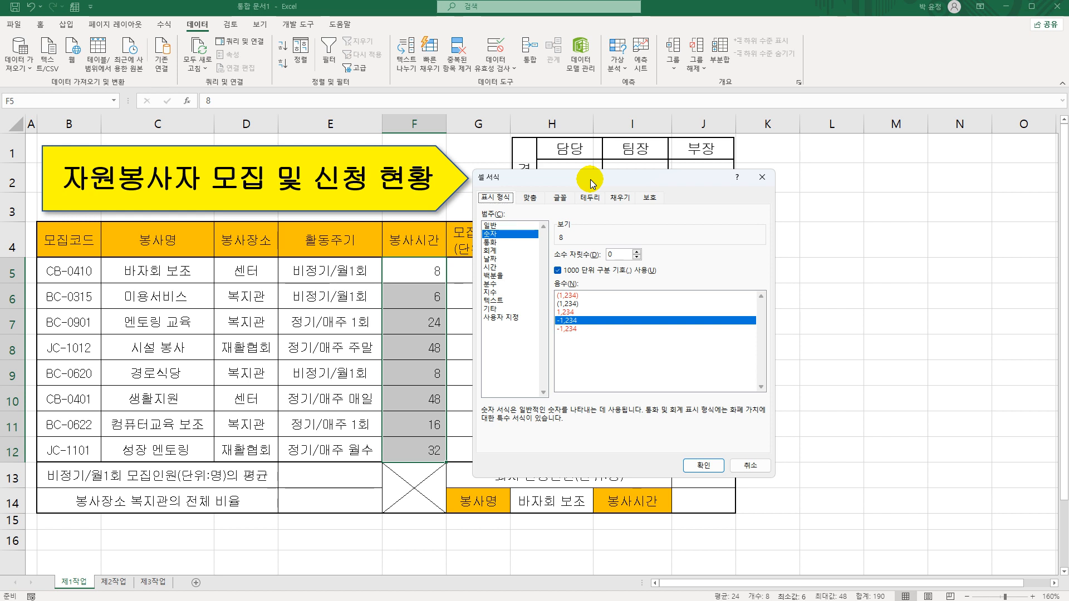
click(492, 226)
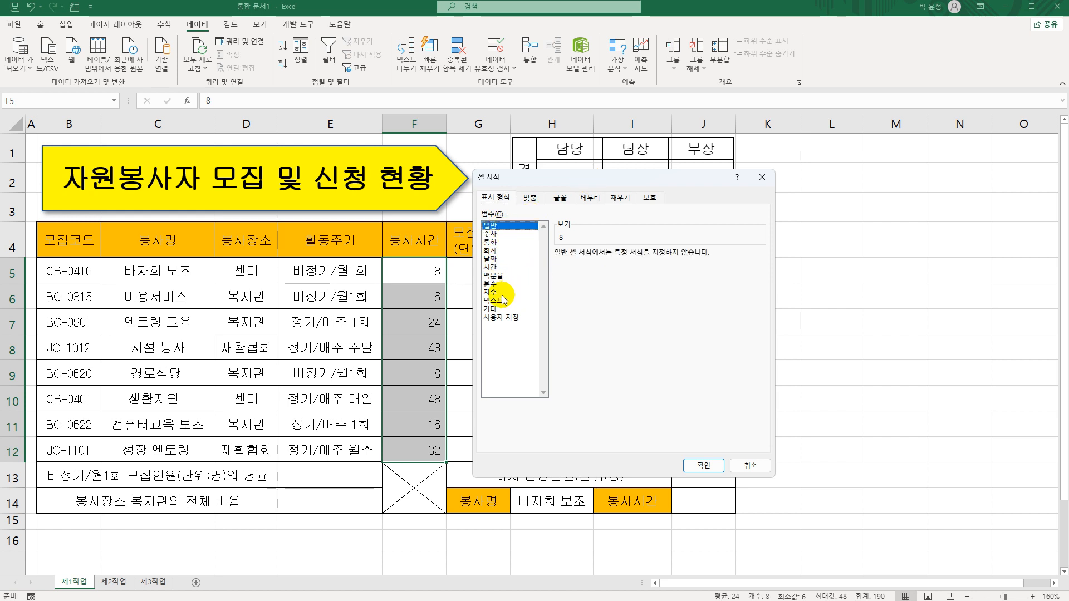
click(506, 318)
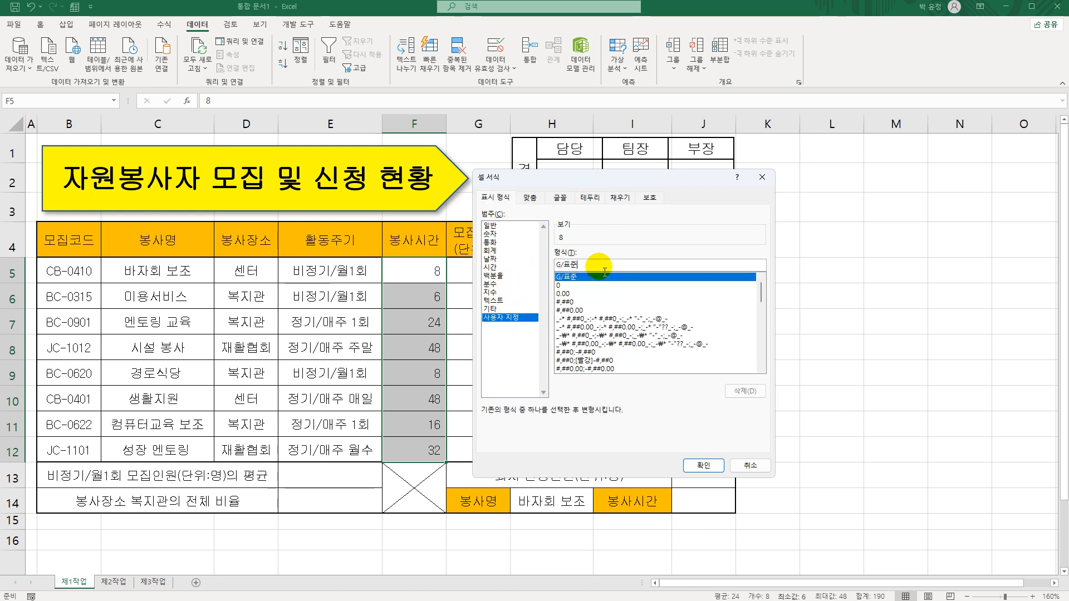
click(492, 234)
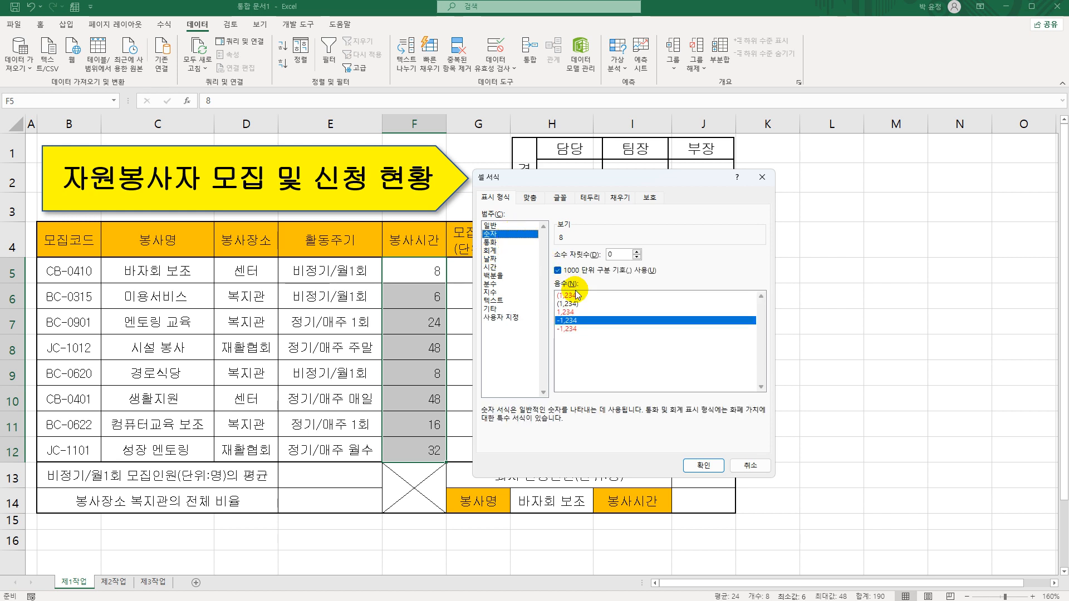
click(508, 318)
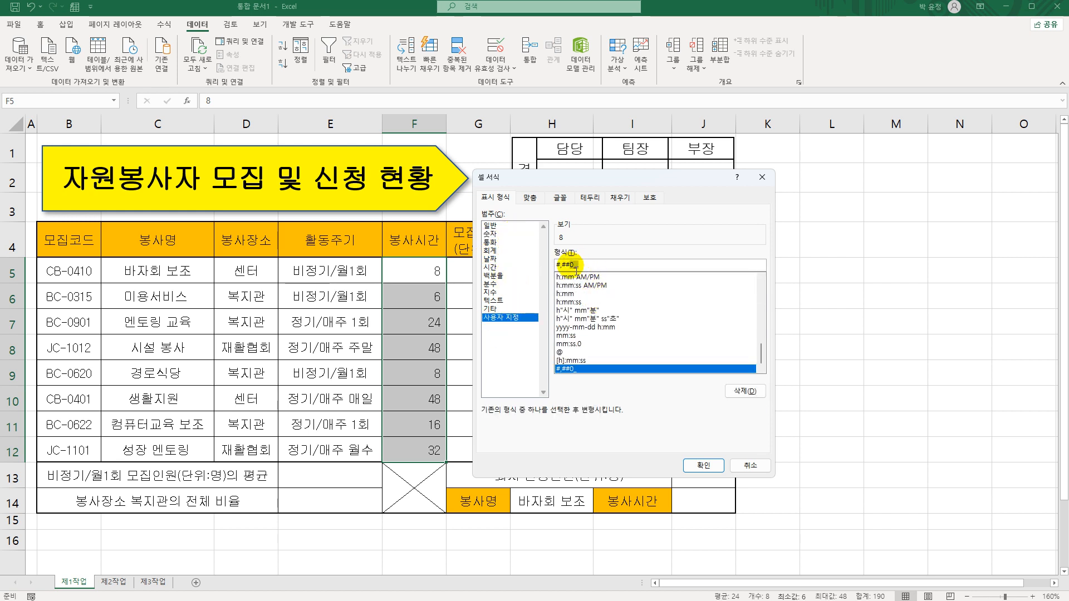
drag(574, 265, 605, 262)
text("시간")
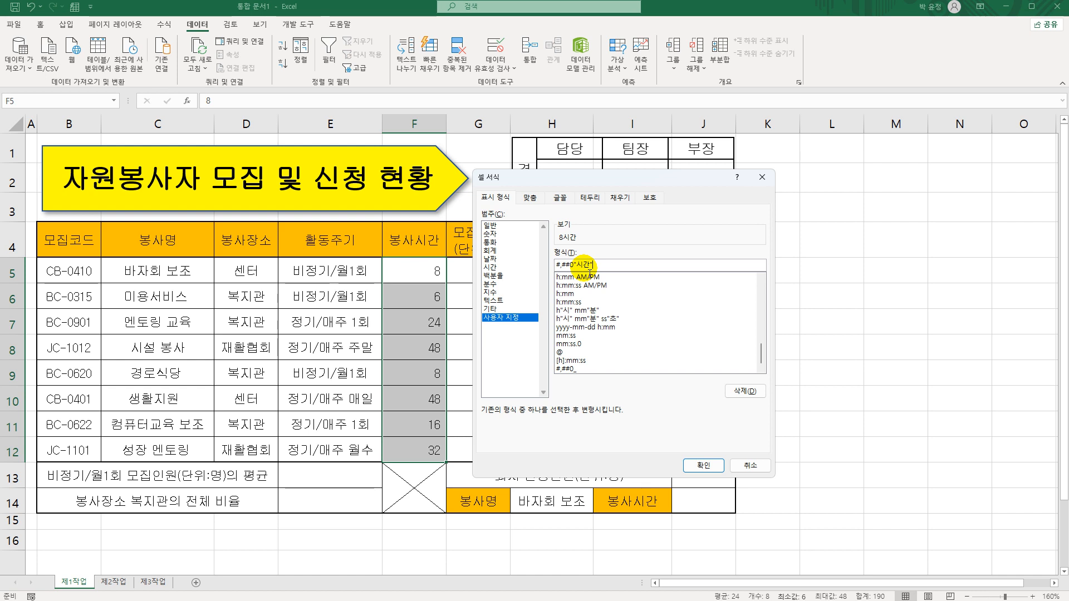
click(696, 466)
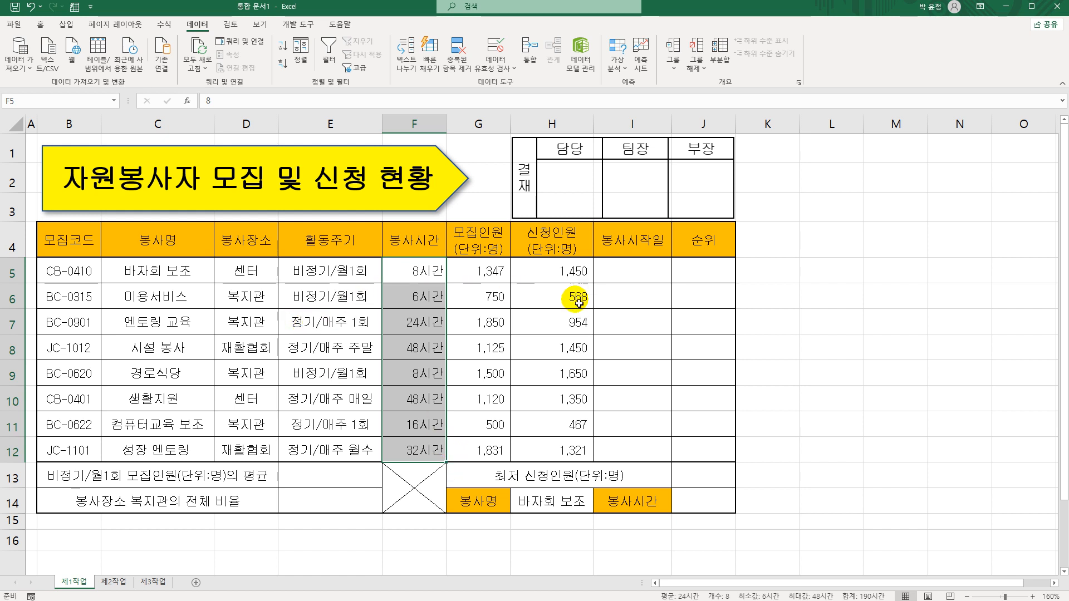
- Name the range H5:H12 신청인원 and check its definition in the Name Manager
drag(553, 272, 544, 449)
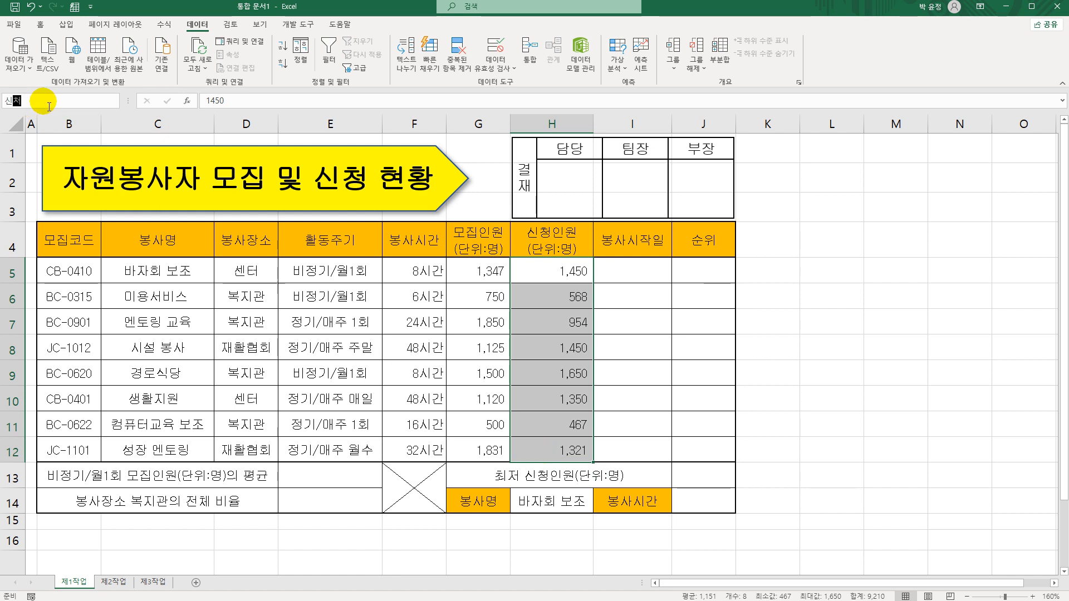
click(49, 106)
text(신청인원)
key(Return)
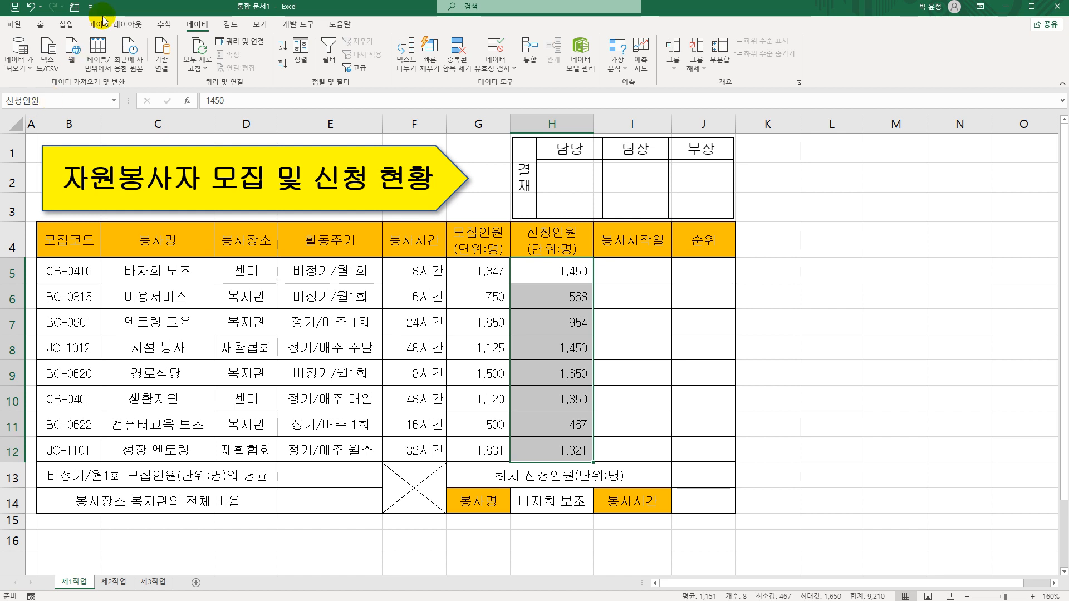
click(164, 24)
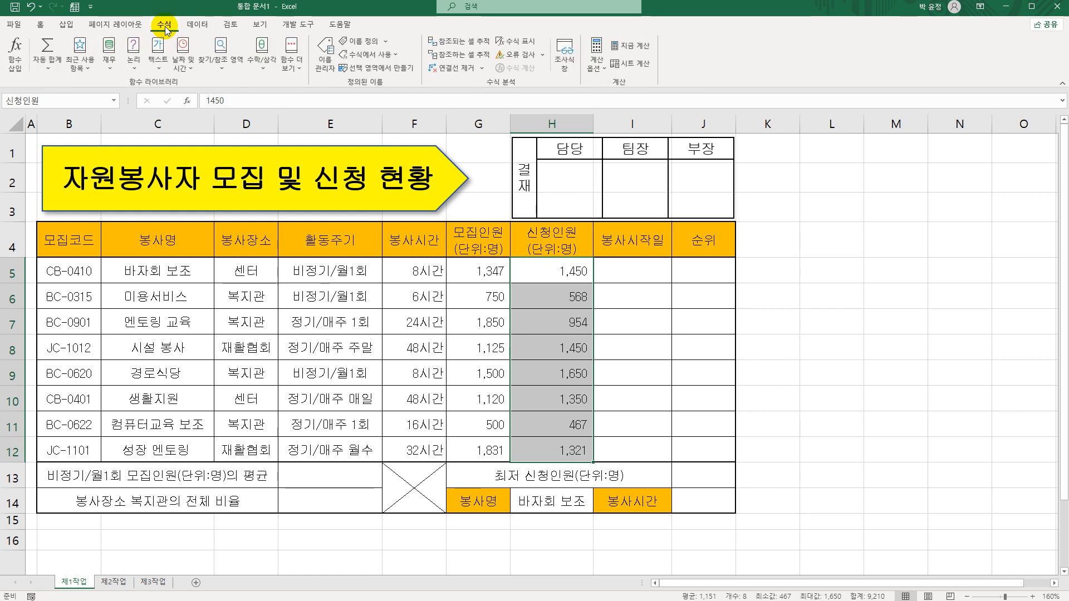
click(324, 59)
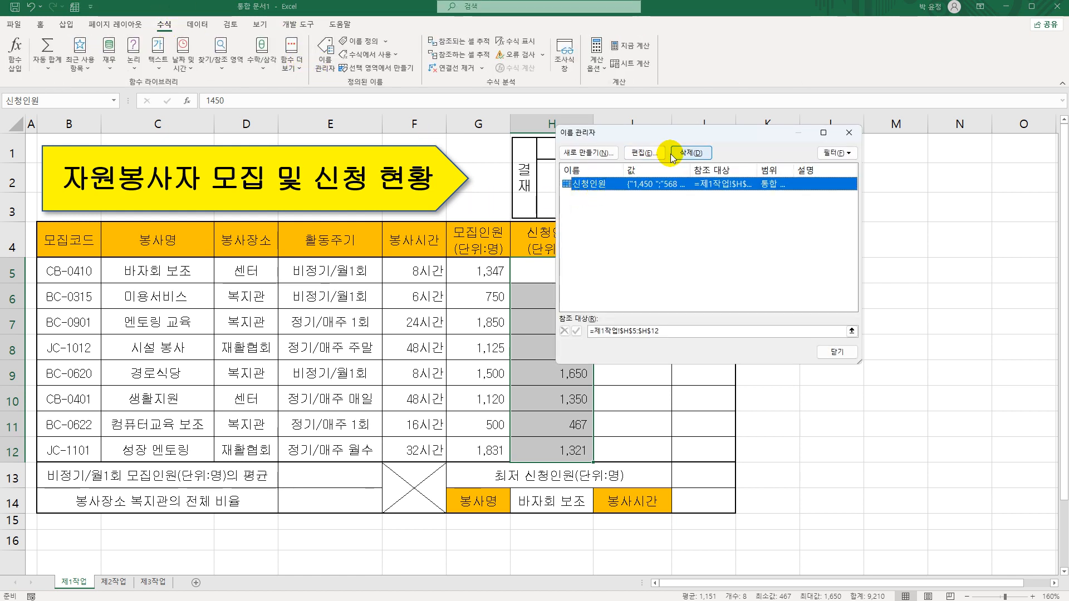
click(824, 352)
click(811, 365)
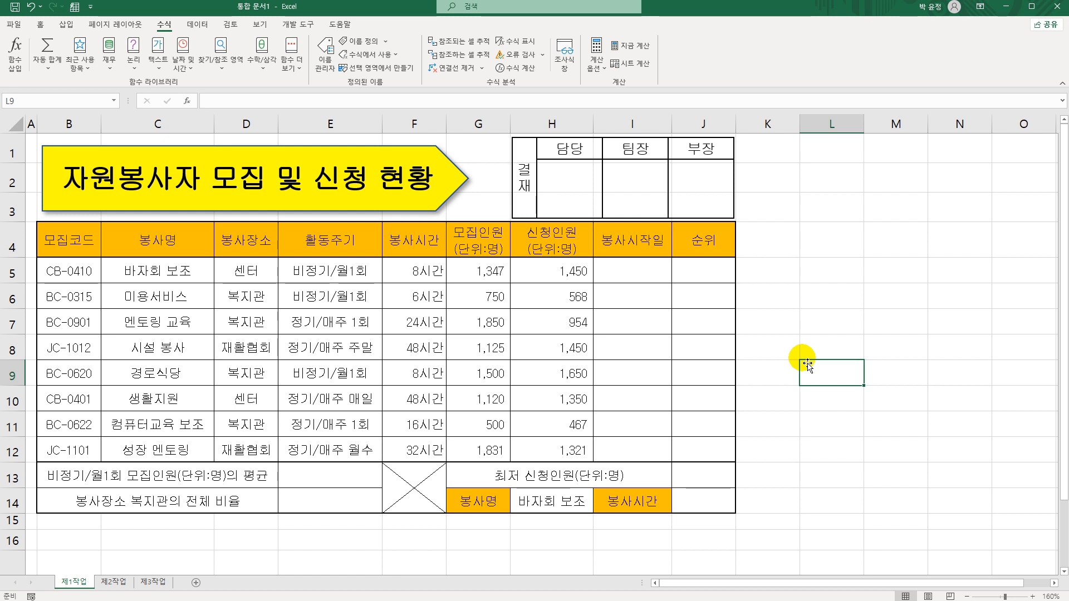
- Enter =MID(B5,4,2) in I5, using Function Arguments with text B5, start position 4 and 2 characters
click(654, 283)
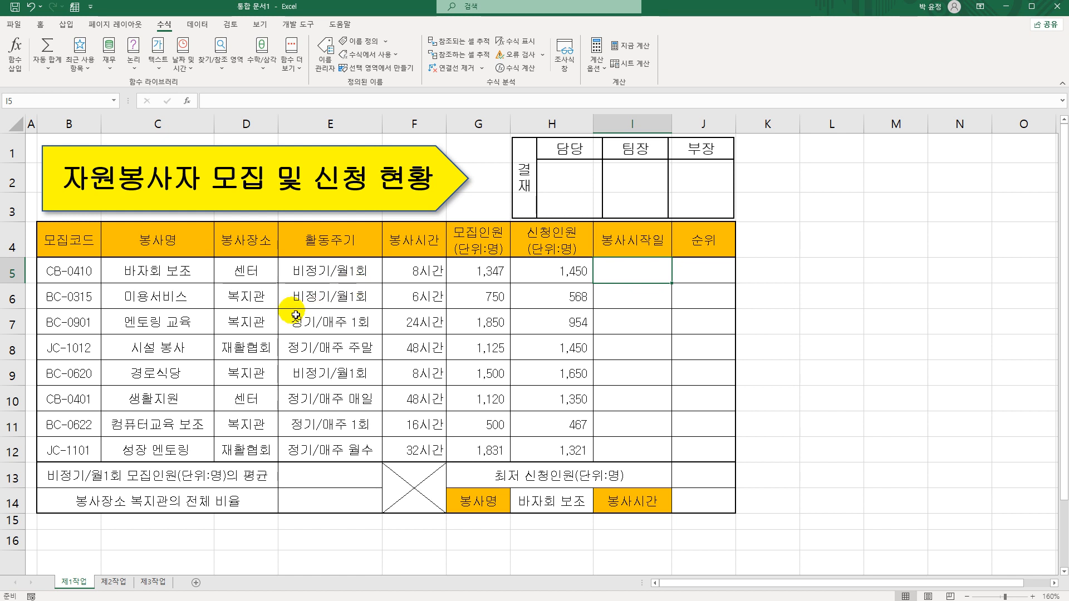
click(83, 271)
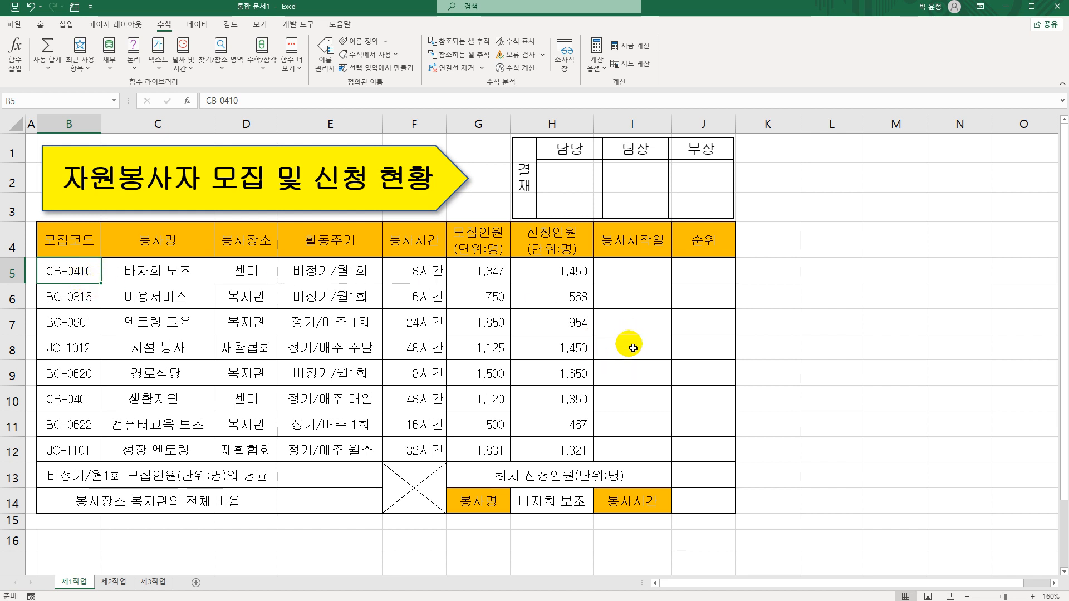
click(627, 282)
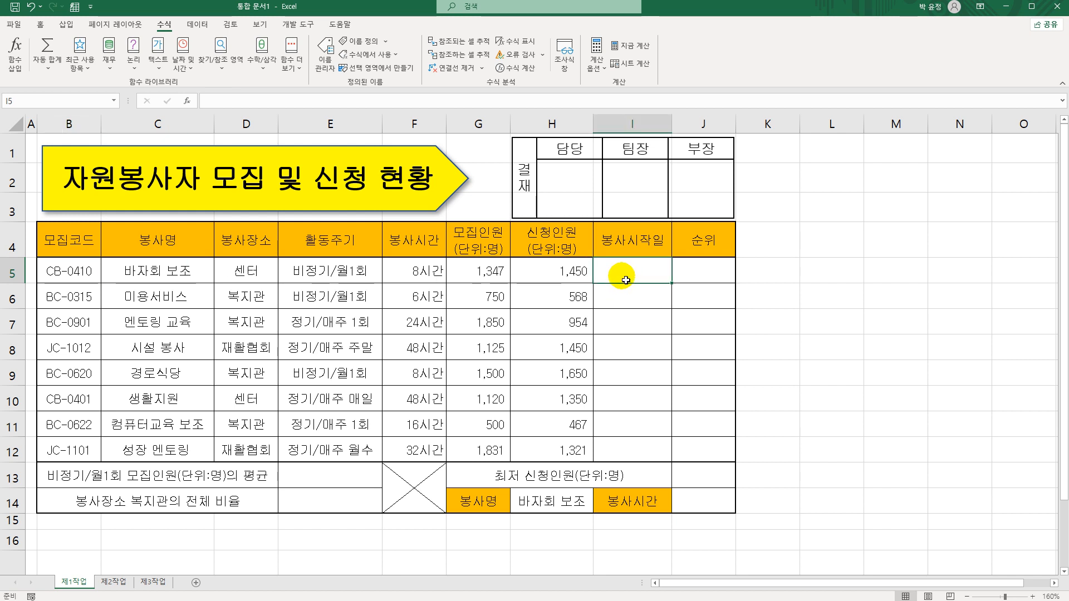
text(=)
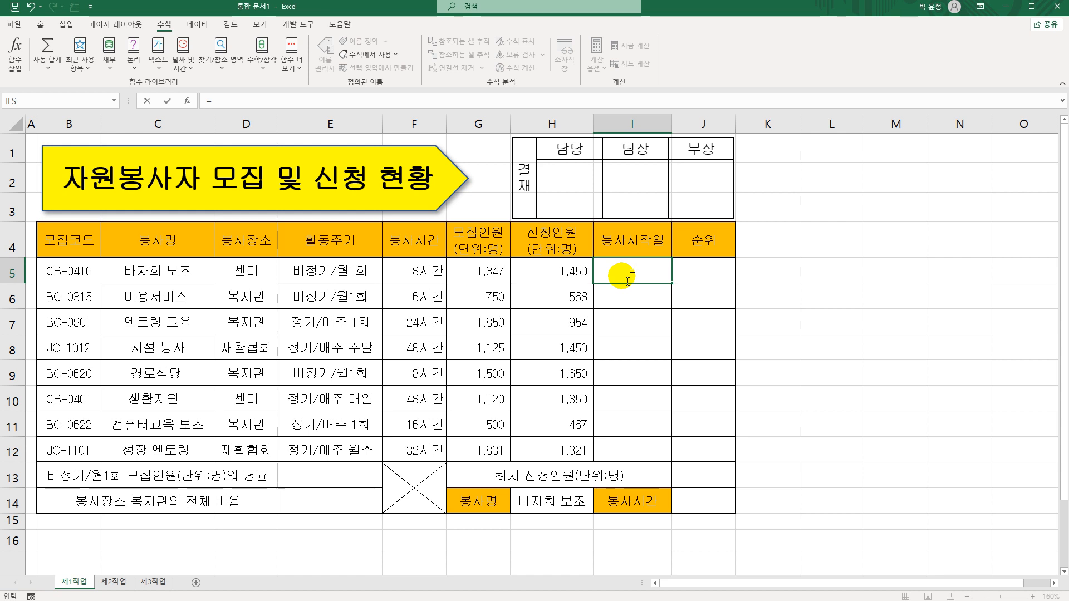
text(ㅇ)
key(BackSpace)
text(MID()
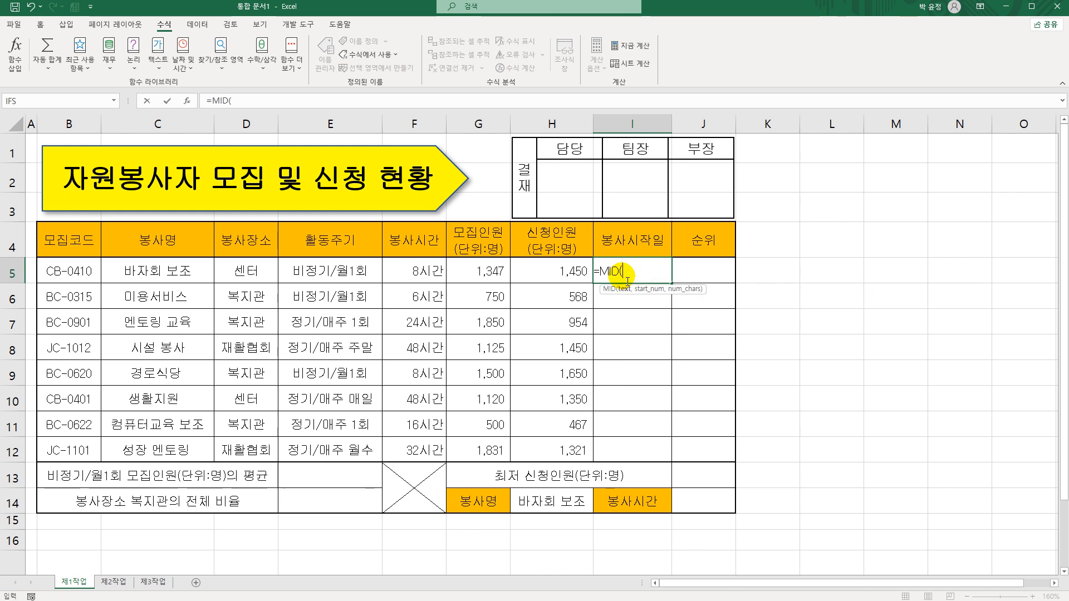
click(187, 100)
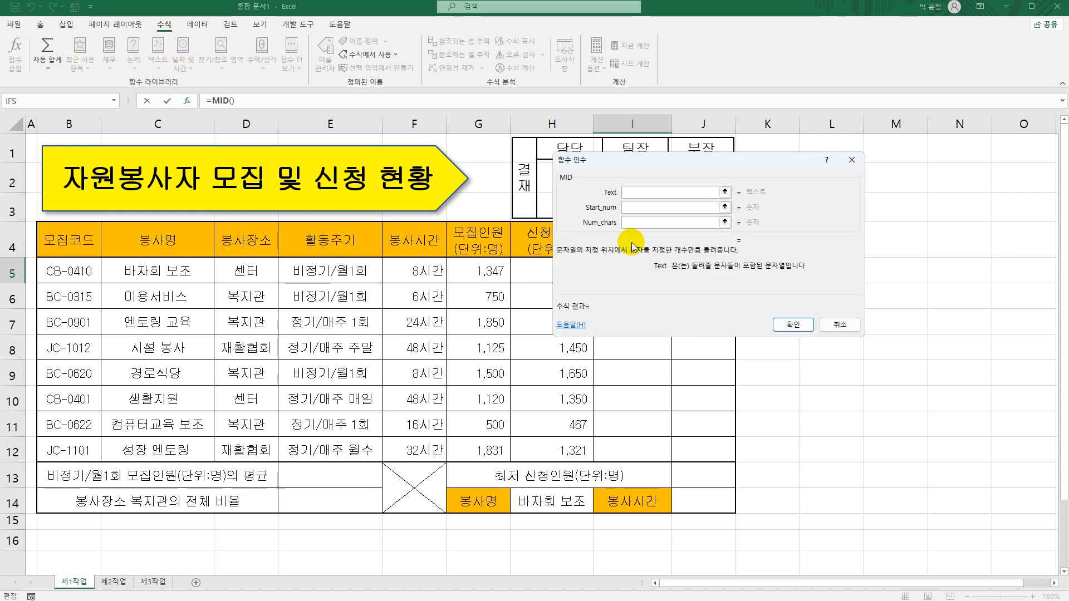
click(89, 271)
click(645, 214)
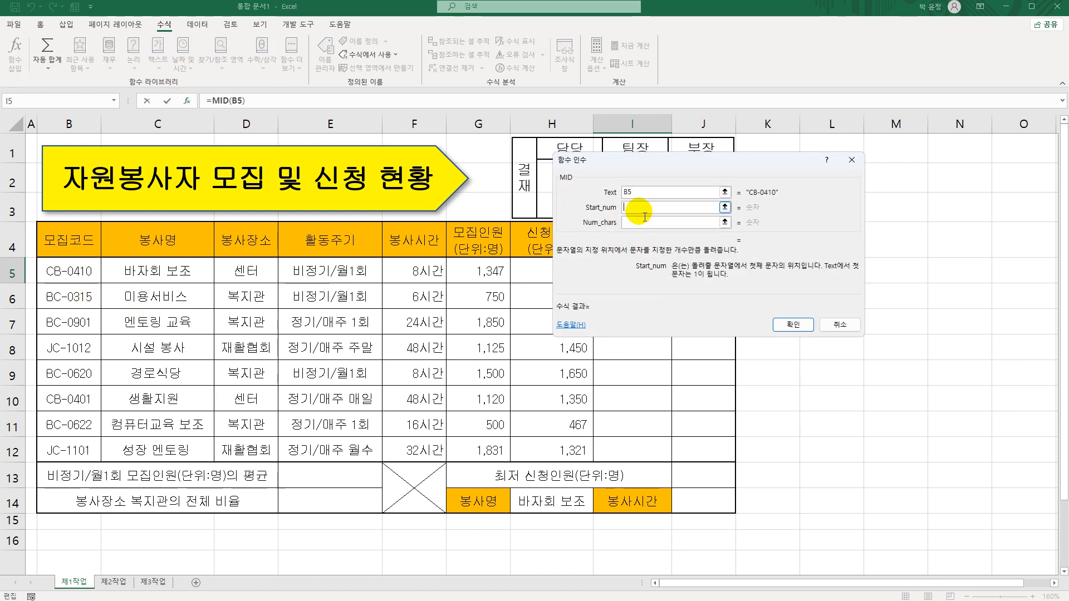
text(4)
click(646, 224)
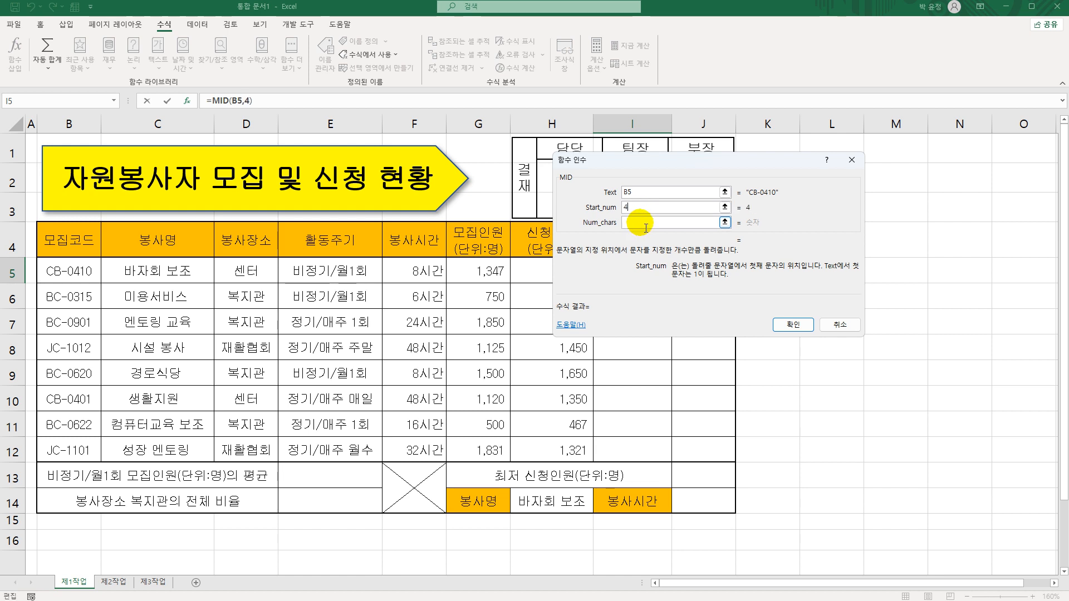
text(2)
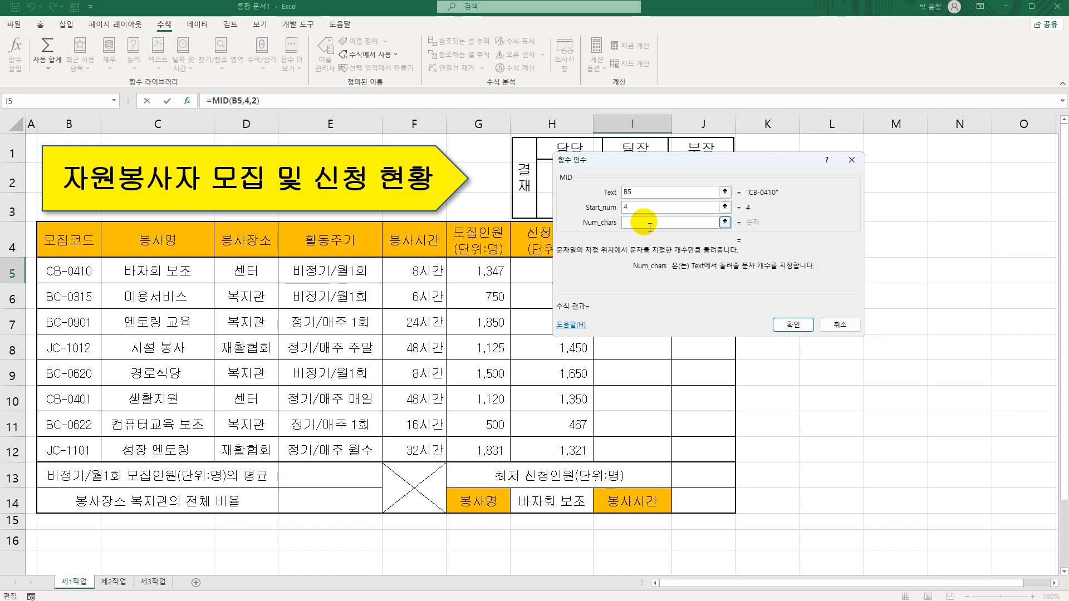
click(802, 327)
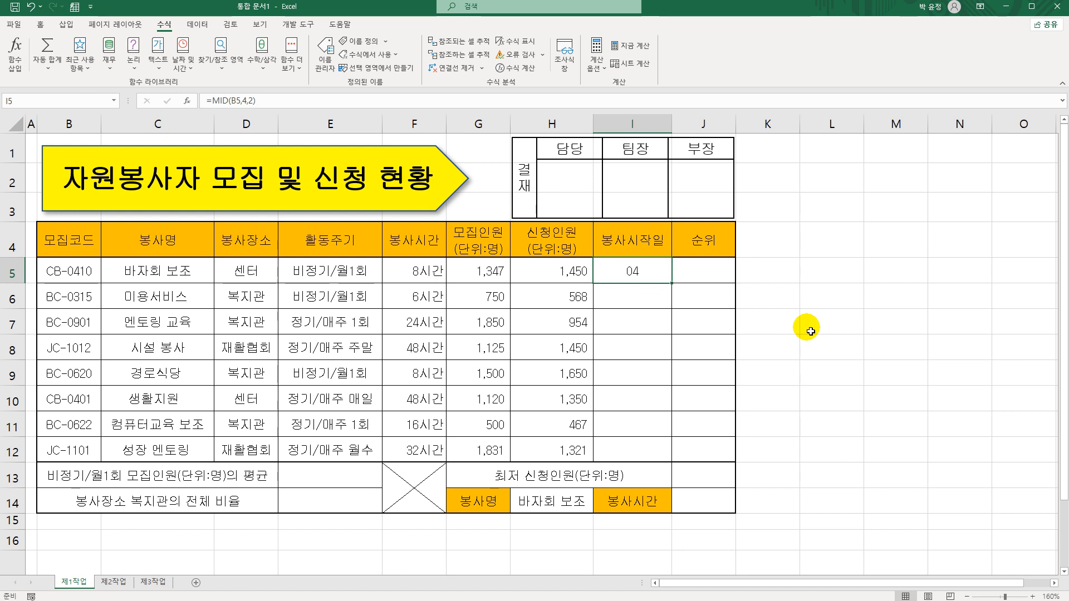
- Wrap the MID formula in I5 in a DATE function with 2025 as the year and MID(B5,4,2) as the month
double_click(623, 276)
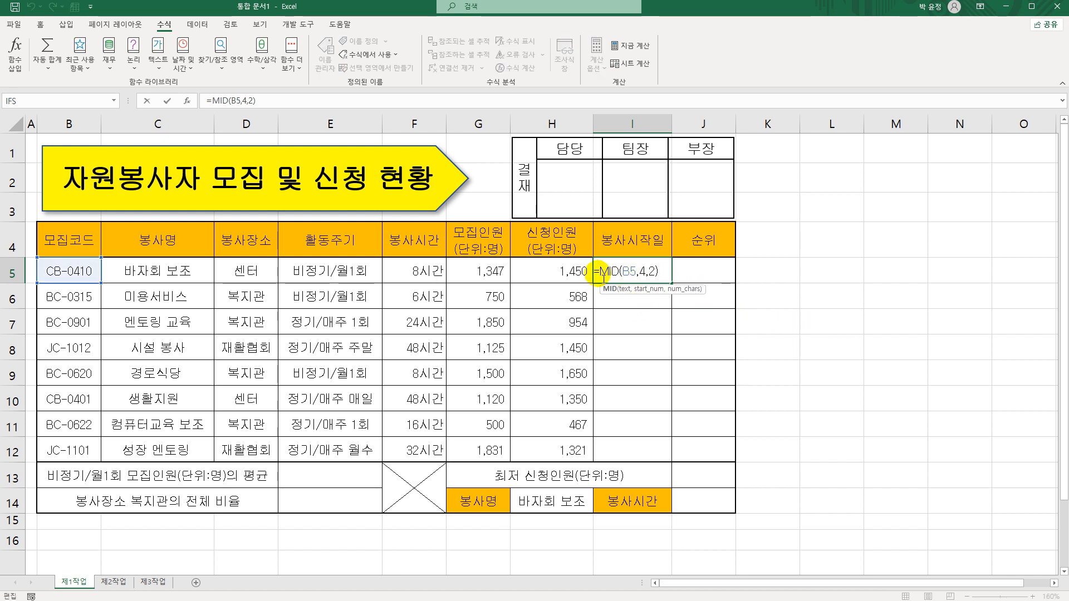
text(DATE()
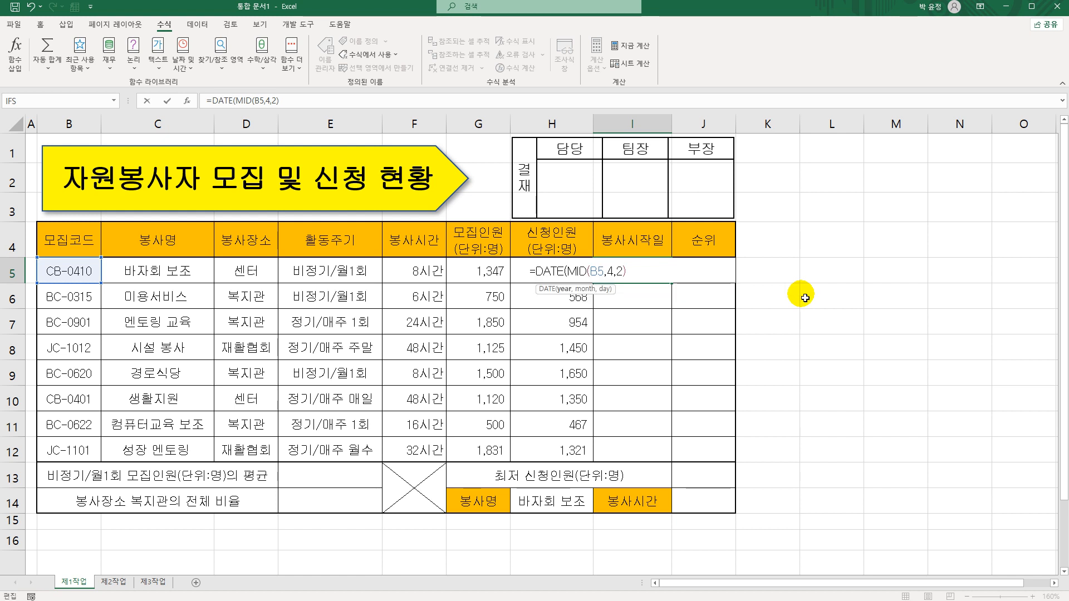
text(2025)
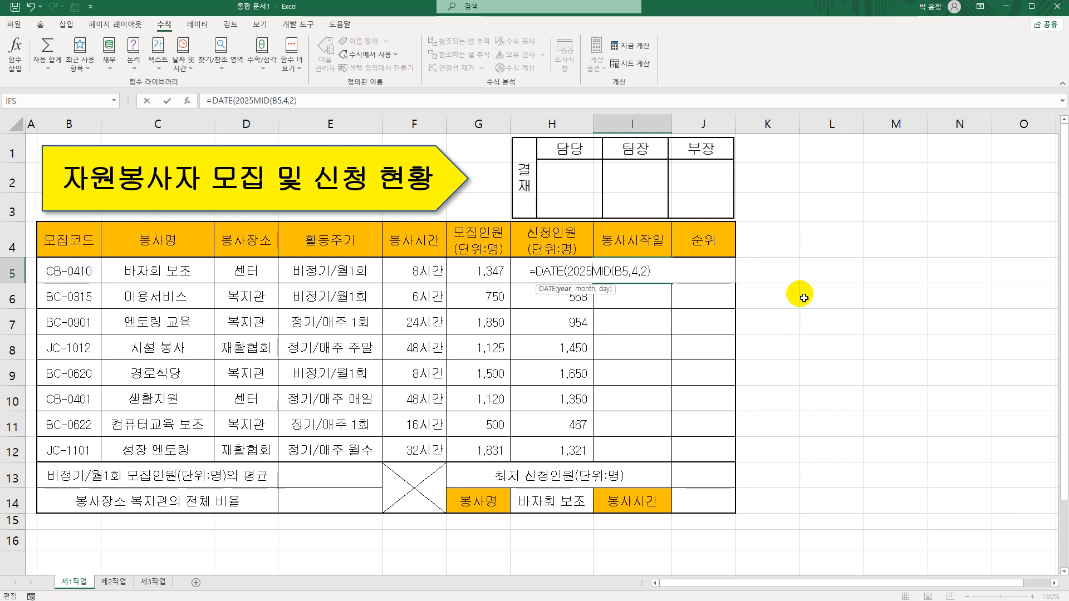
text(,)
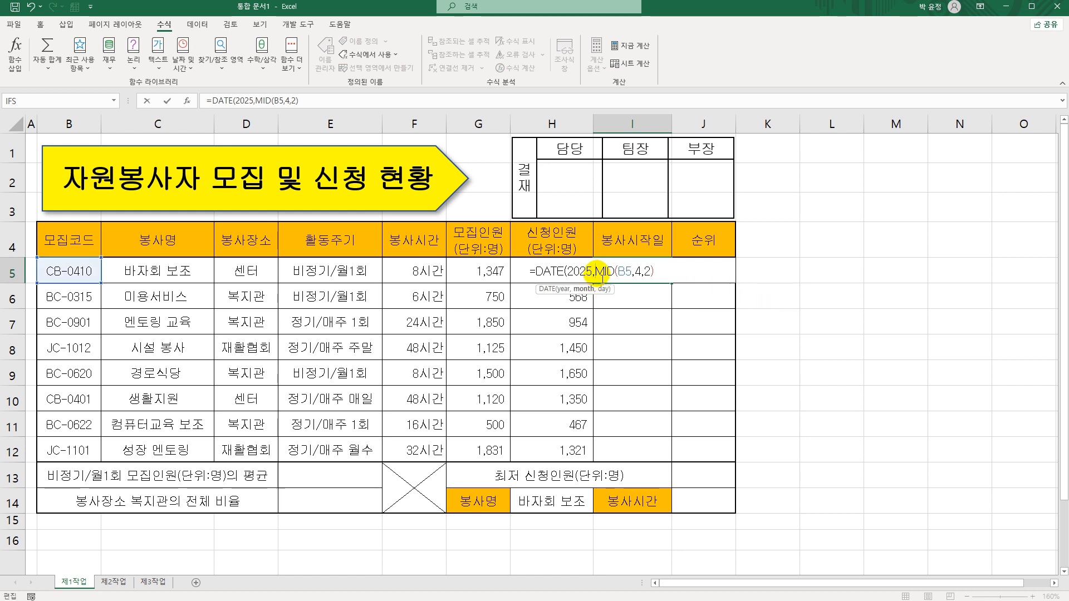
- Complete I5 as =DATE(2025,MID(B5,4,2),MID(B5,6,2)) by reusing the MID part as the day, and fill the formula down to I12
drag(595, 272, 668, 273)
key(ctrl+c)
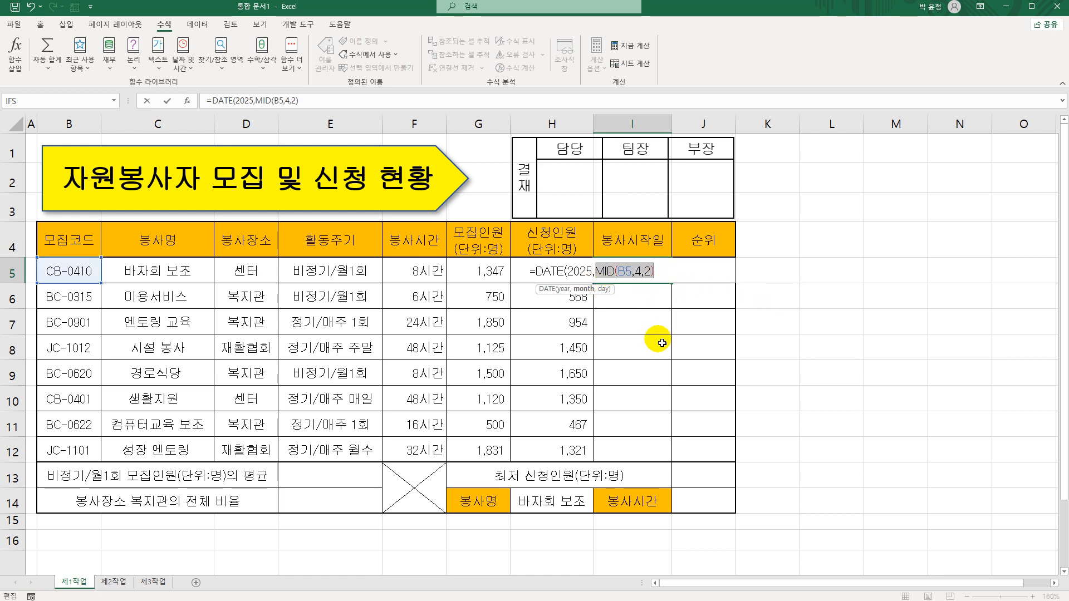
click(658, 273)
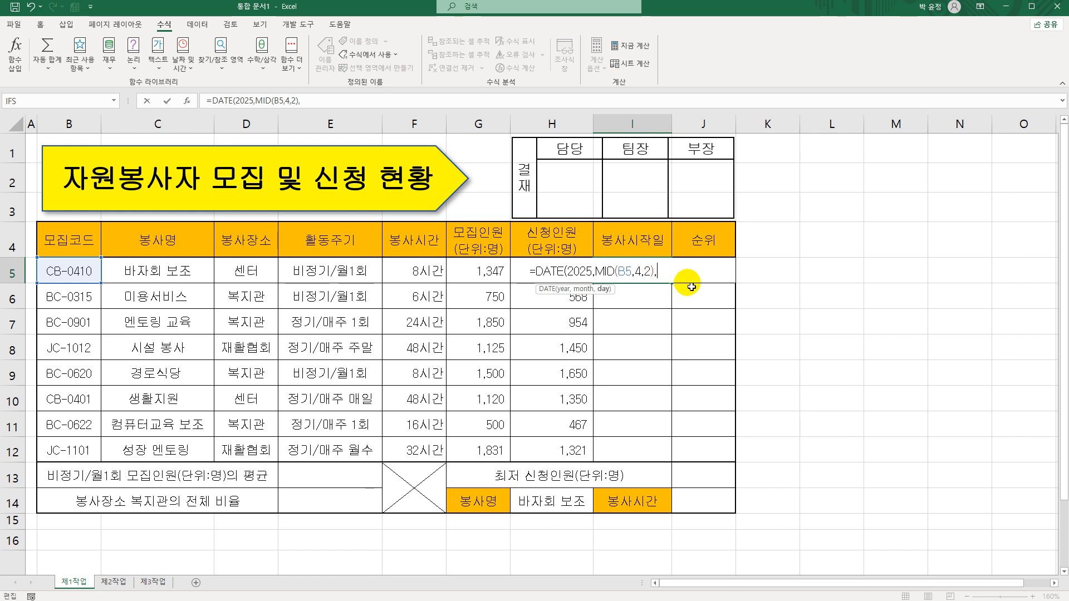
text(,)
key(ctrl+v)
double_click(702, 273)
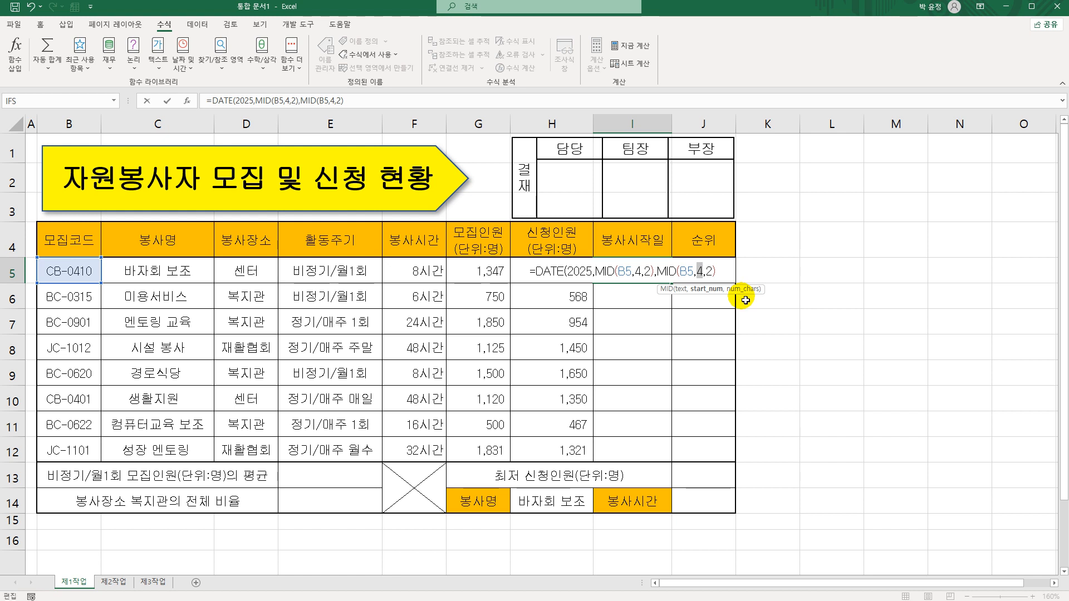
text(6)
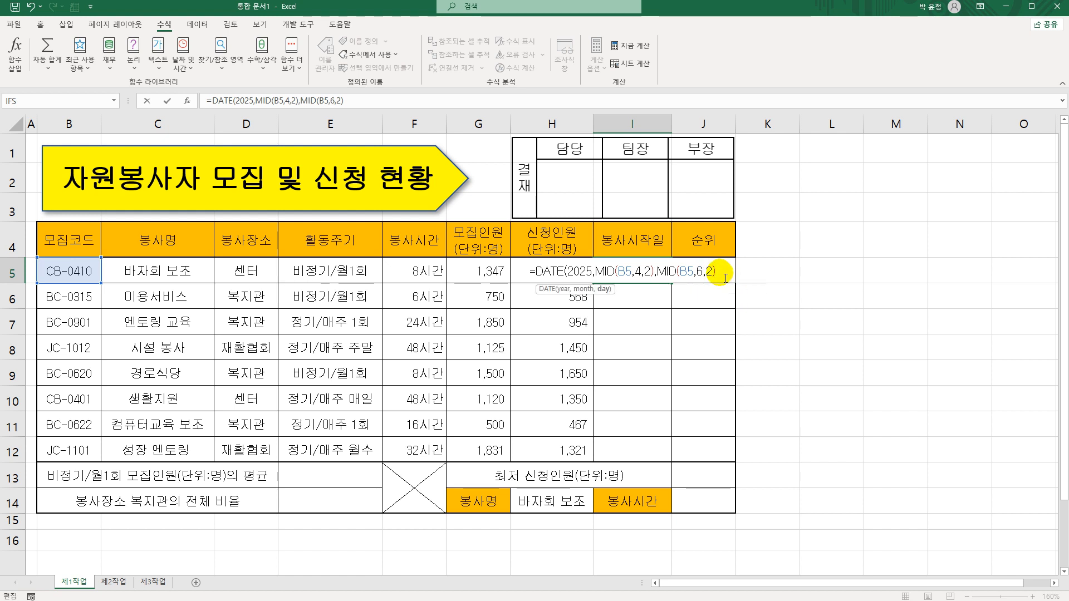
key(Return)
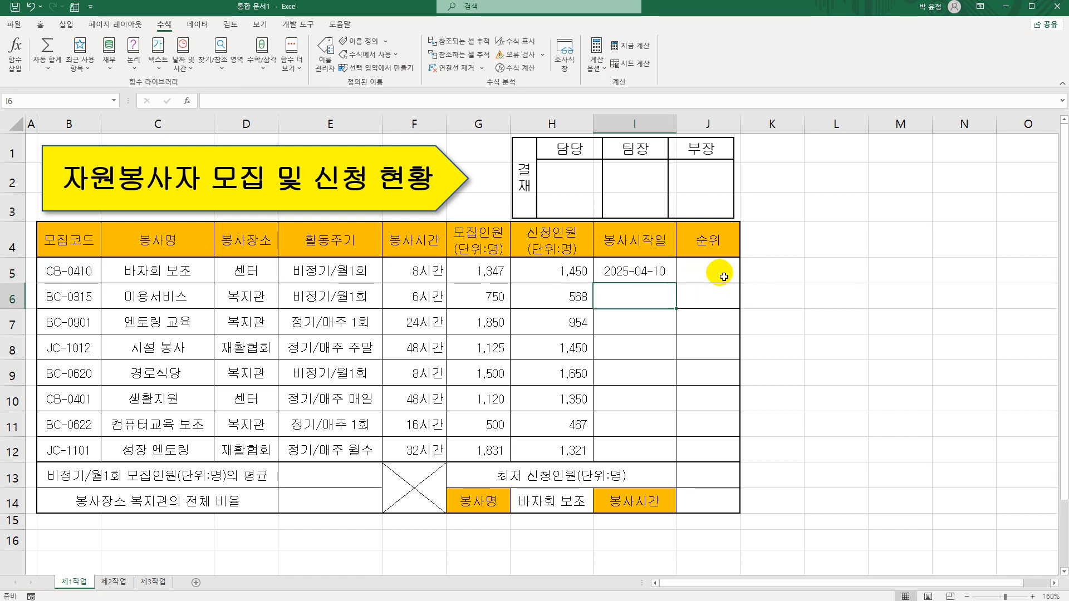
click(626, 269)
drag(676, 284, 662, 461)
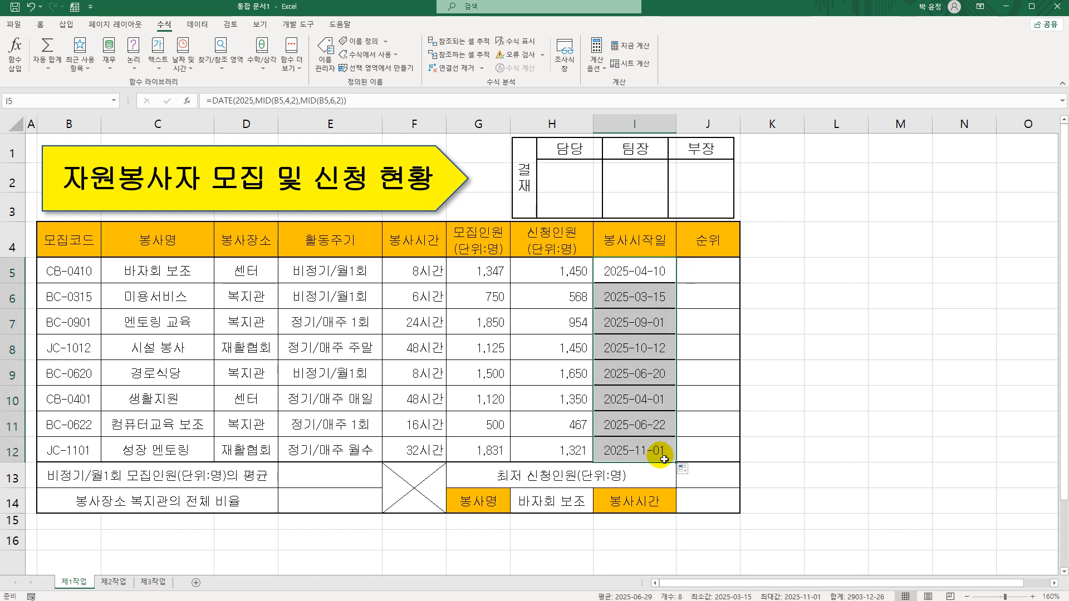
- Try filling the dates in I6:I12 without formatting, undo that fill, and fill I5 down to I12 again with its formatting
click(686, 471)
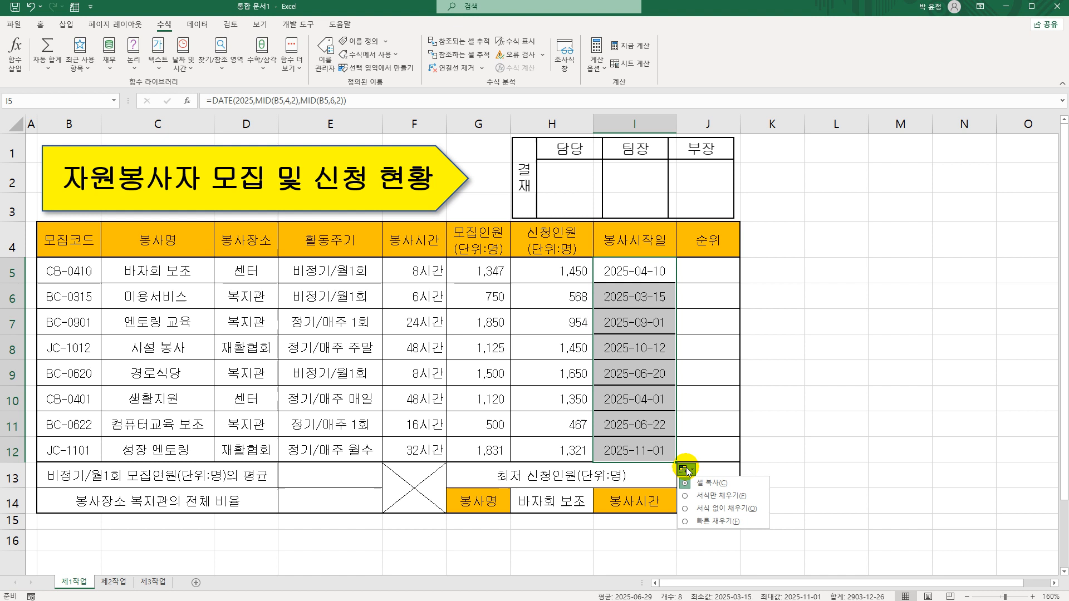
click(703, 511)
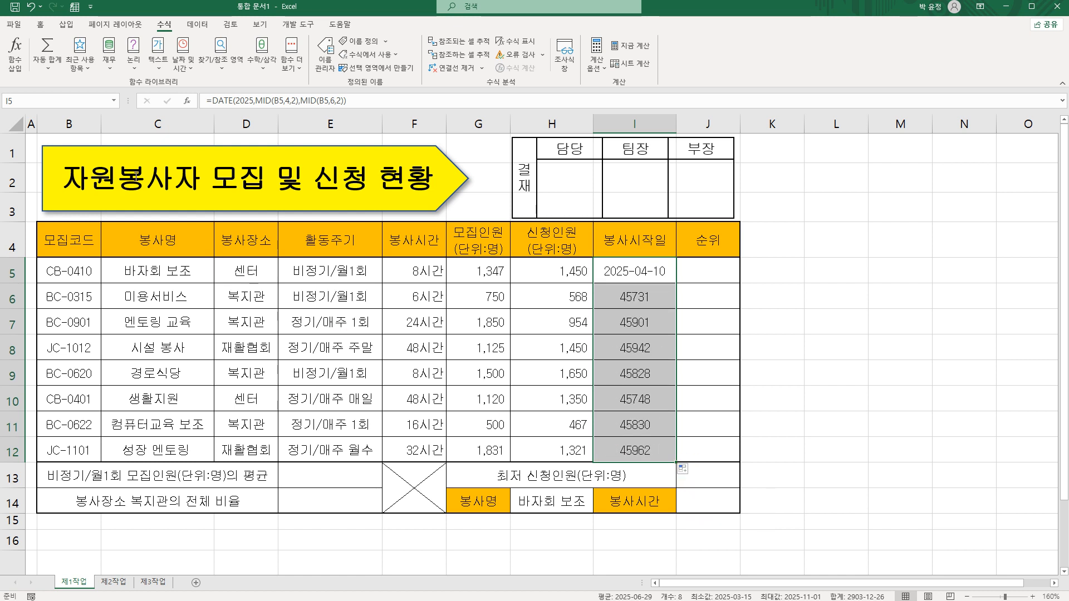
click(30, 7)
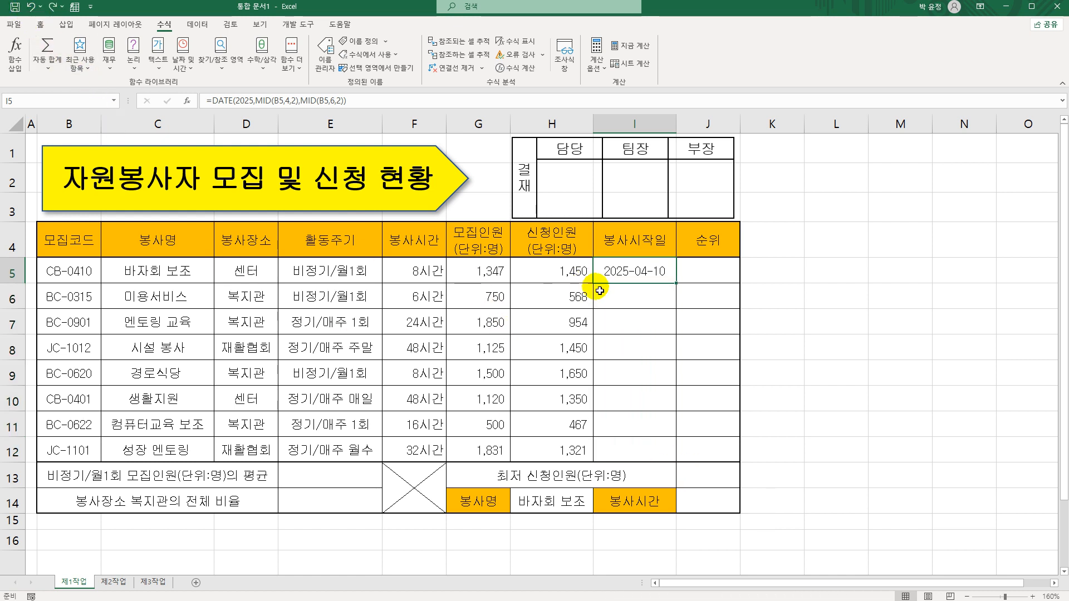
drag(680, 289, 683, 454)
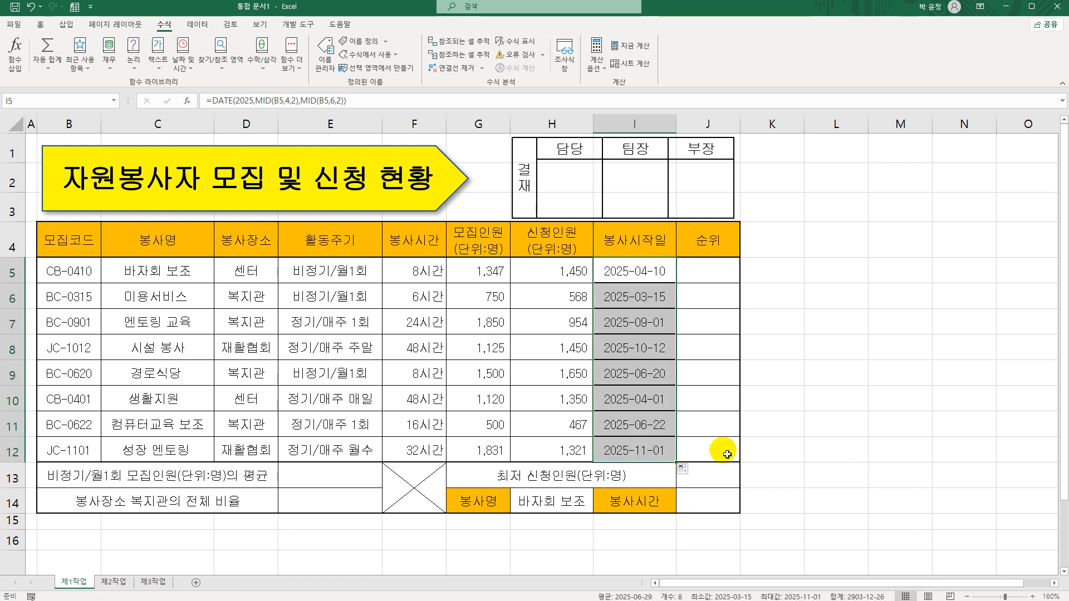
- Enter =RANK.EQ(H5,신청인원,0) in J5 through Function Arguments, using H5:H12 as the reference, and fill it down to J12
click(718, 278)
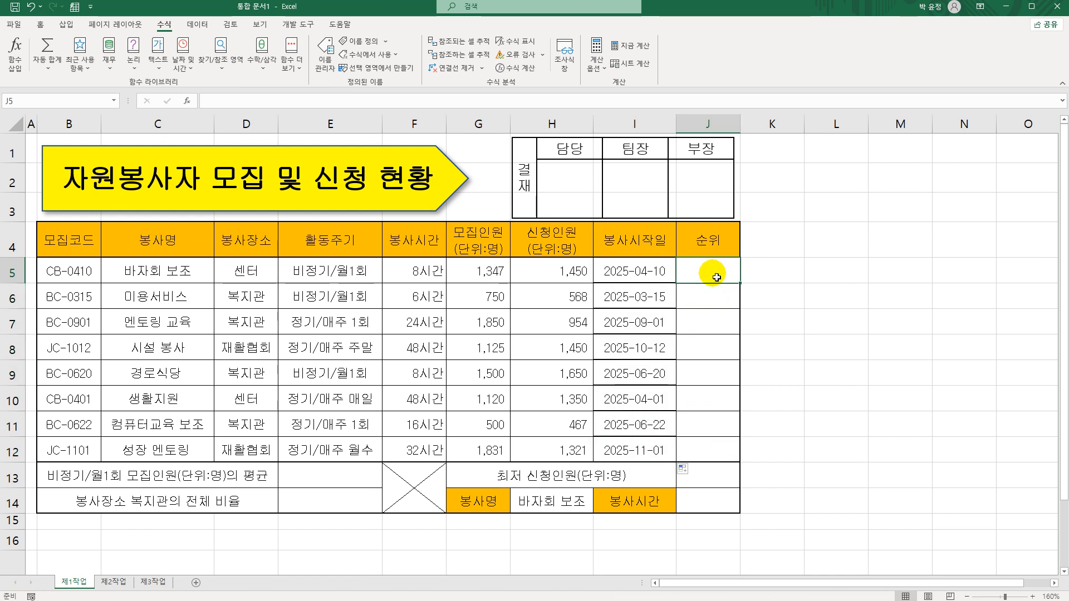
click(557, 282)
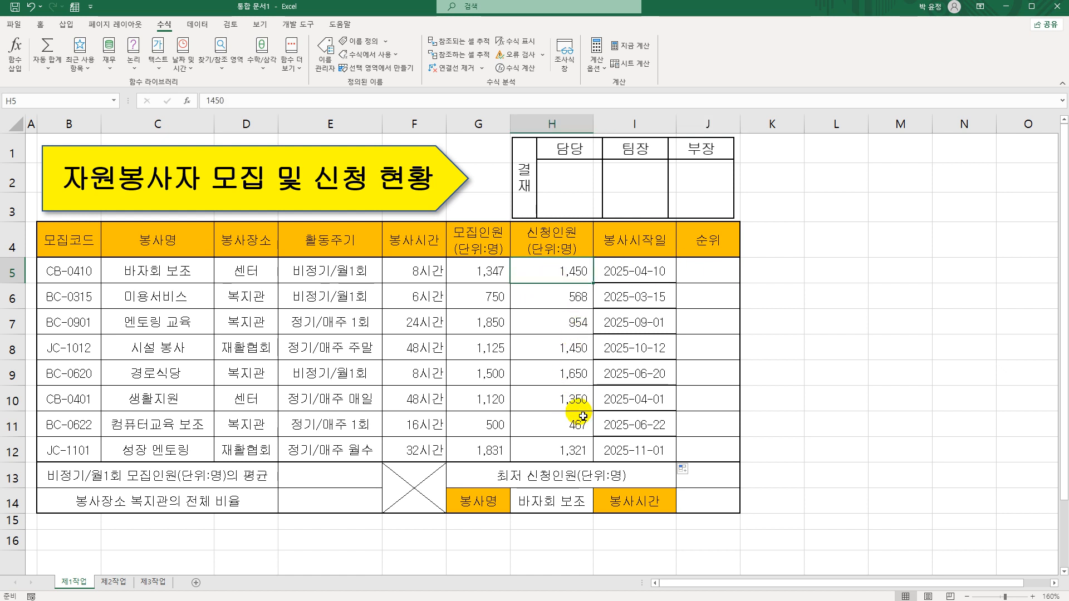
click(710, 277)
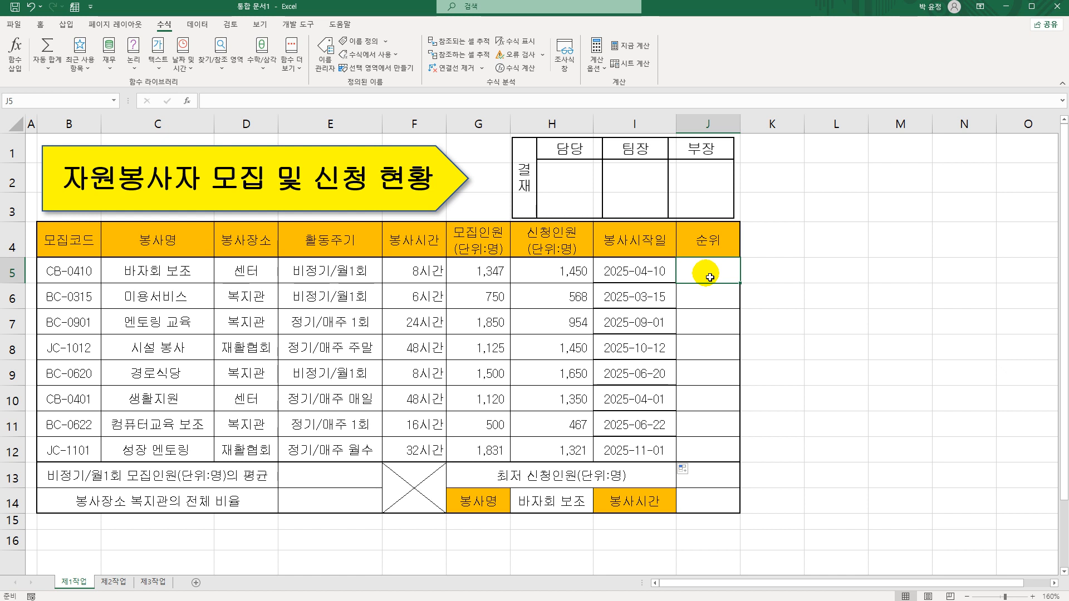
text(=)
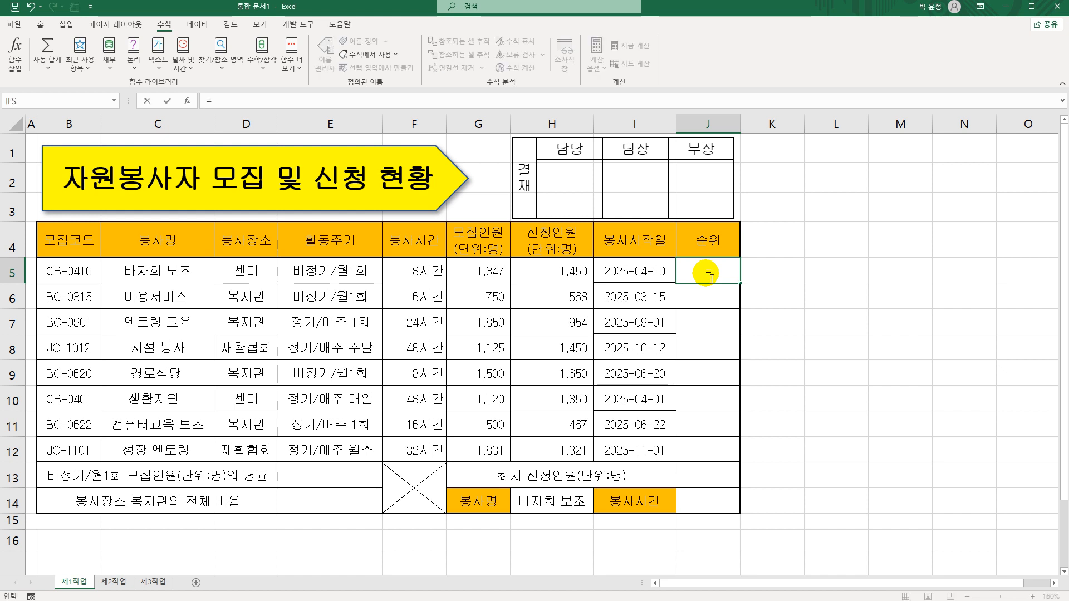
text(r)
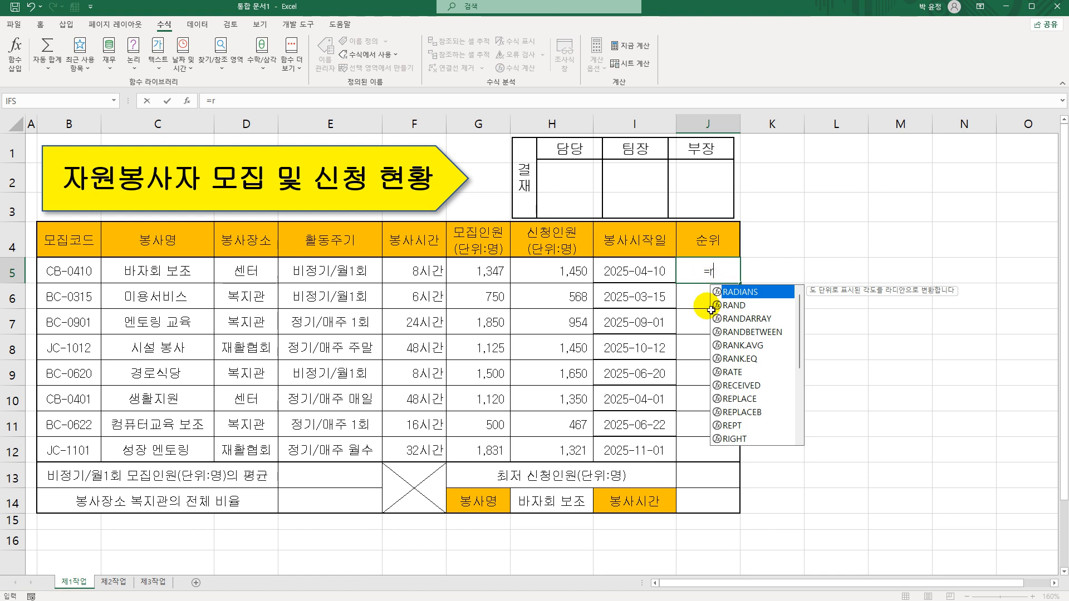
click(752, 358)
double_click(753, 358)
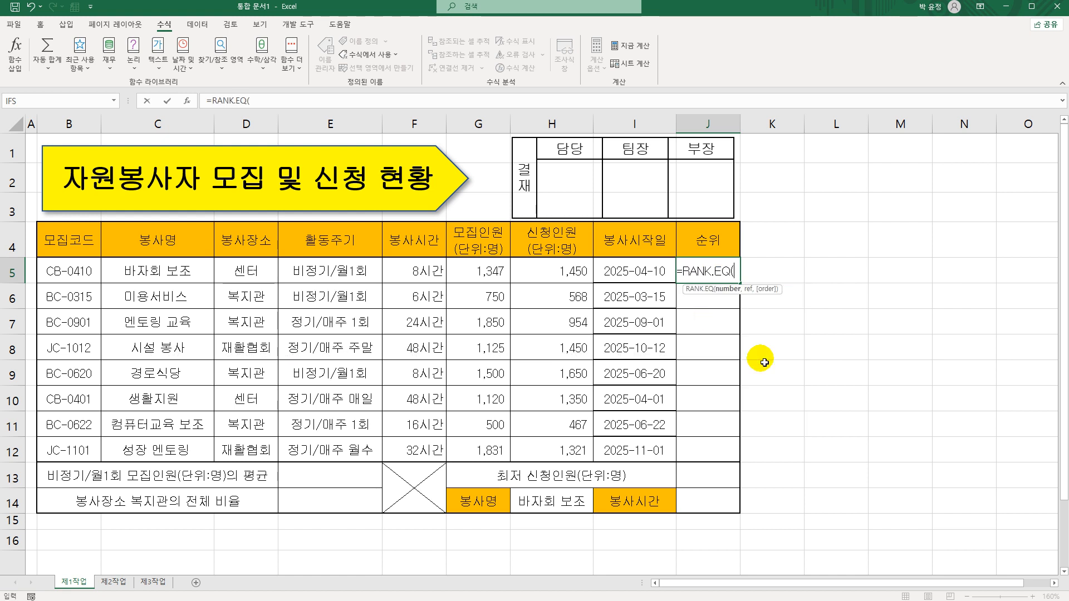
click(188, 102)
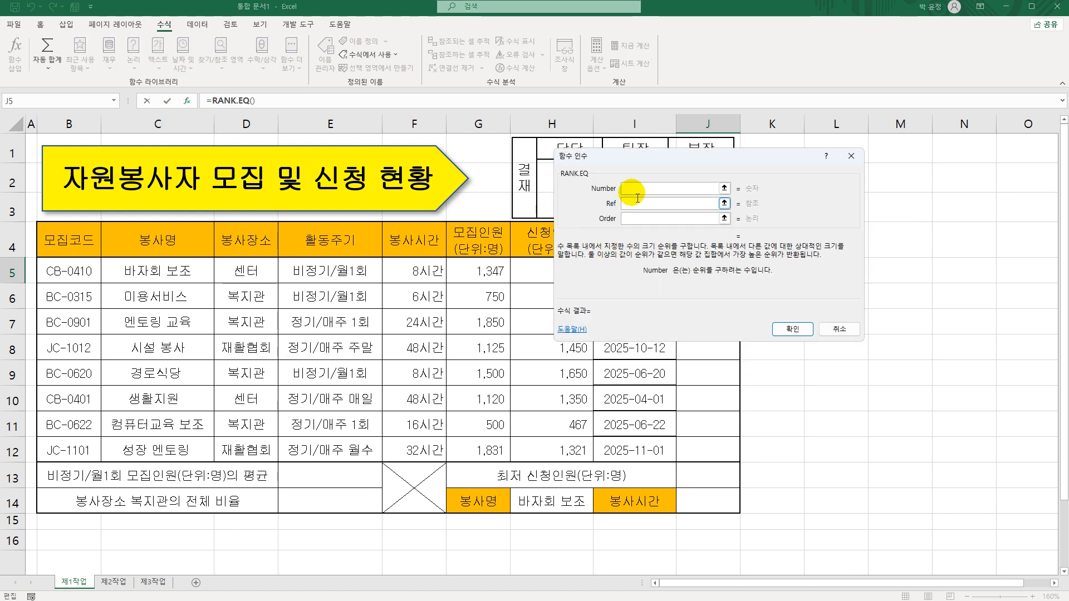
drag(656, 155, 759, 206)
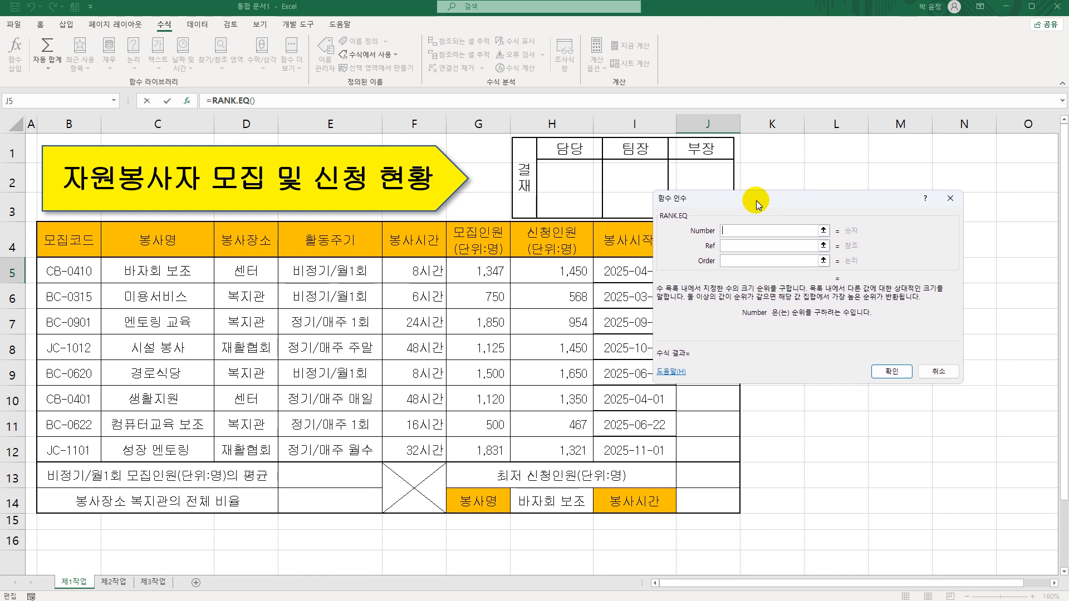
click(571, 281)
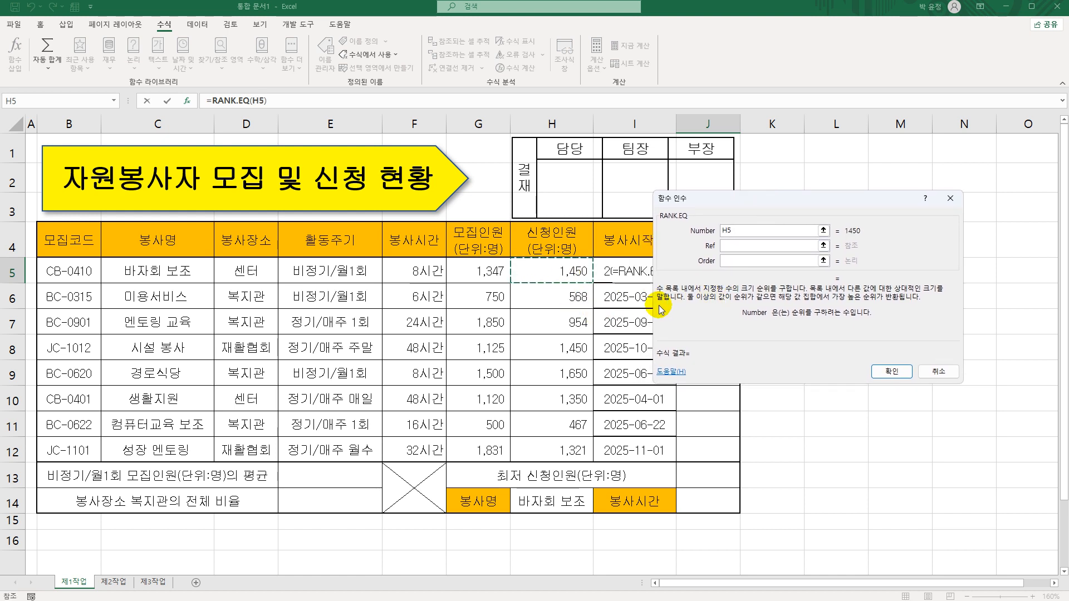
click(724, 246)
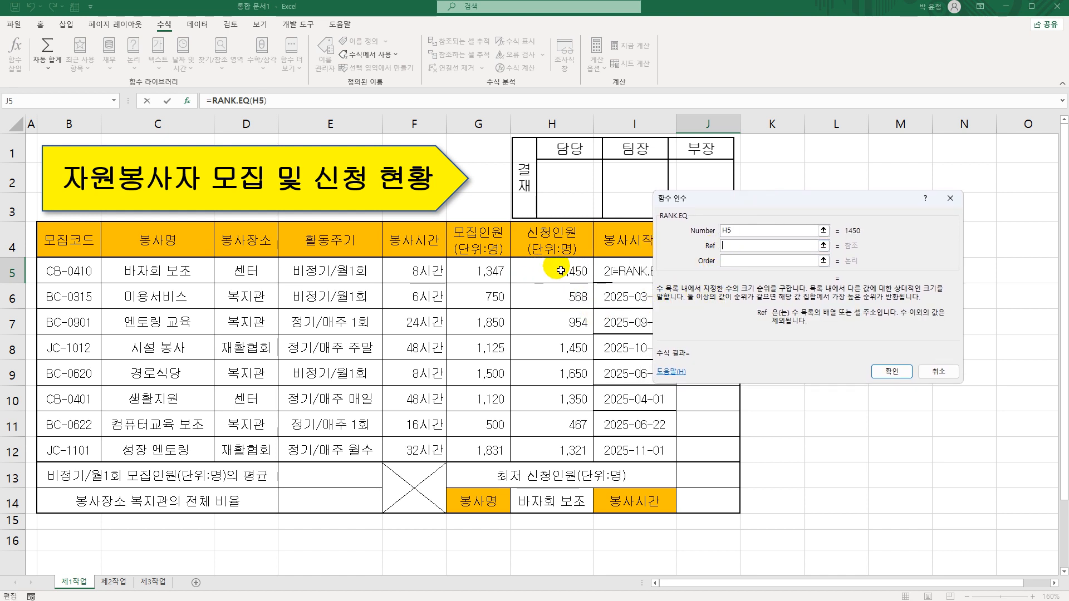
drag(565, 271, 574, 453)
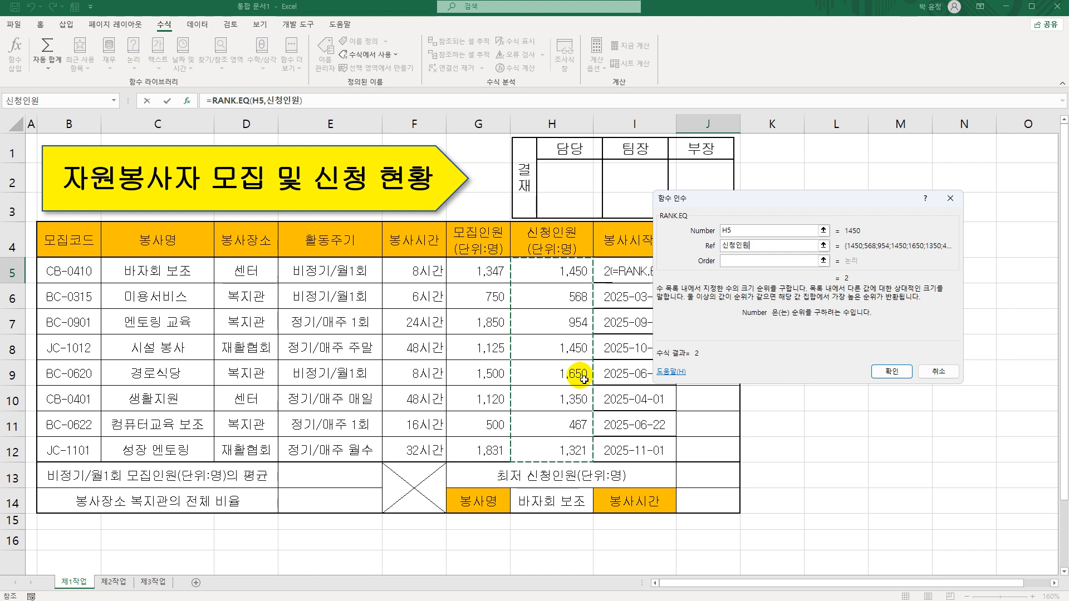
click(745, 263)
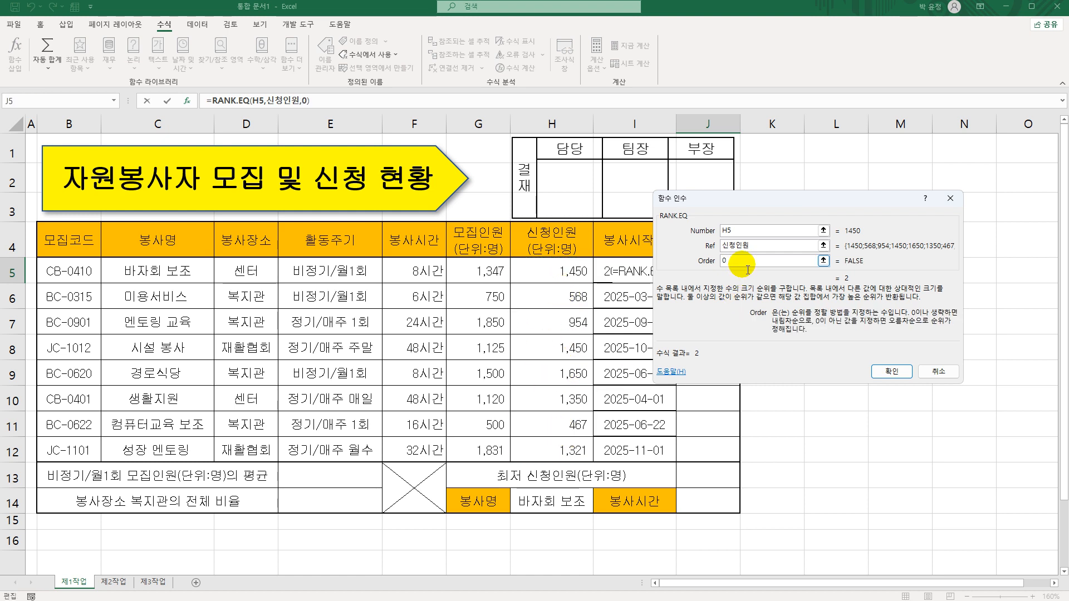
click(883, 372)
drag(741, 283, 733, 451)
- Append &"위" to the RANK.EQ formula in J5 and fill the revised formula down to J12
double_click(720, 270)
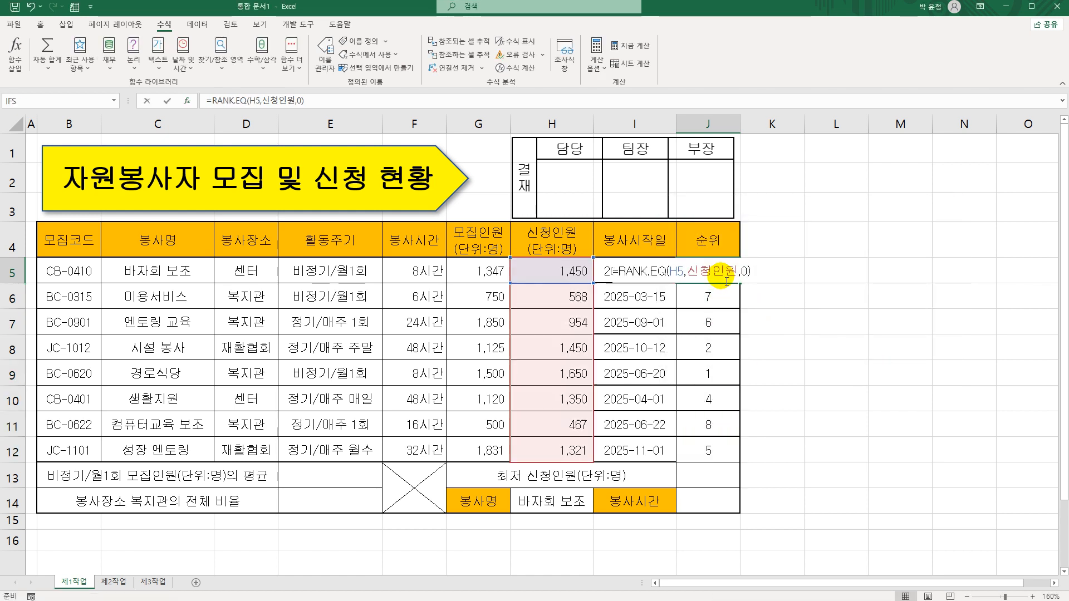
click(762, 282)
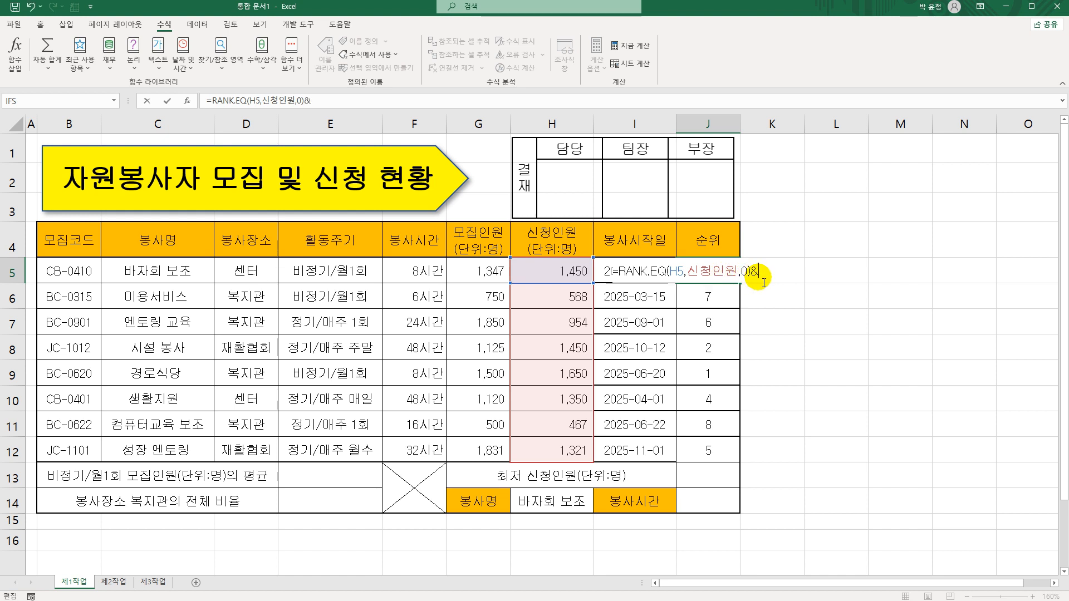
text("위)
key(Return)
click(719, 274)
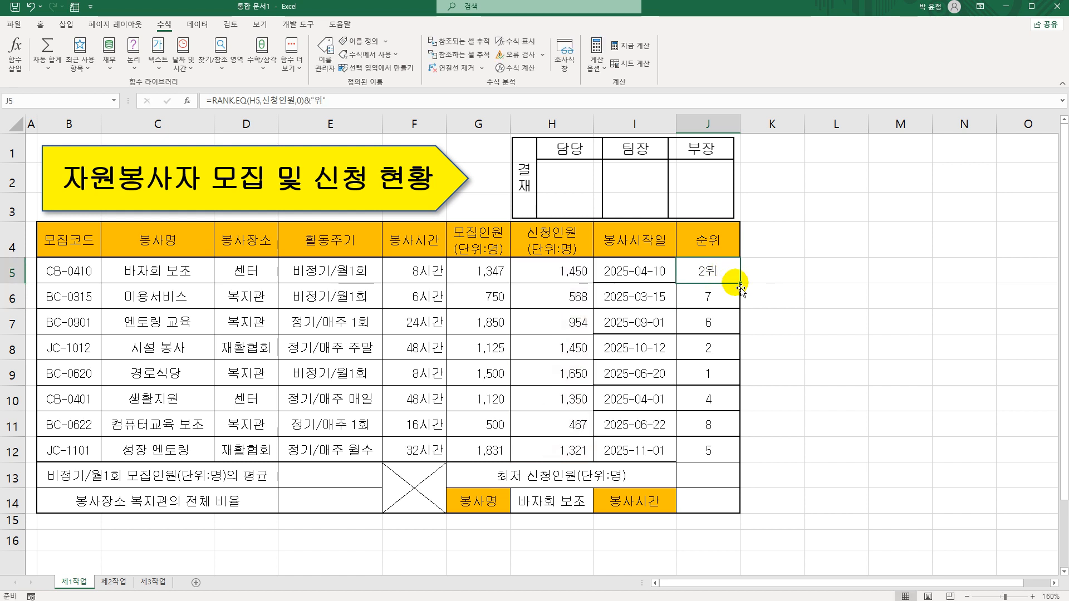
drag(745, 287, 743, 463)
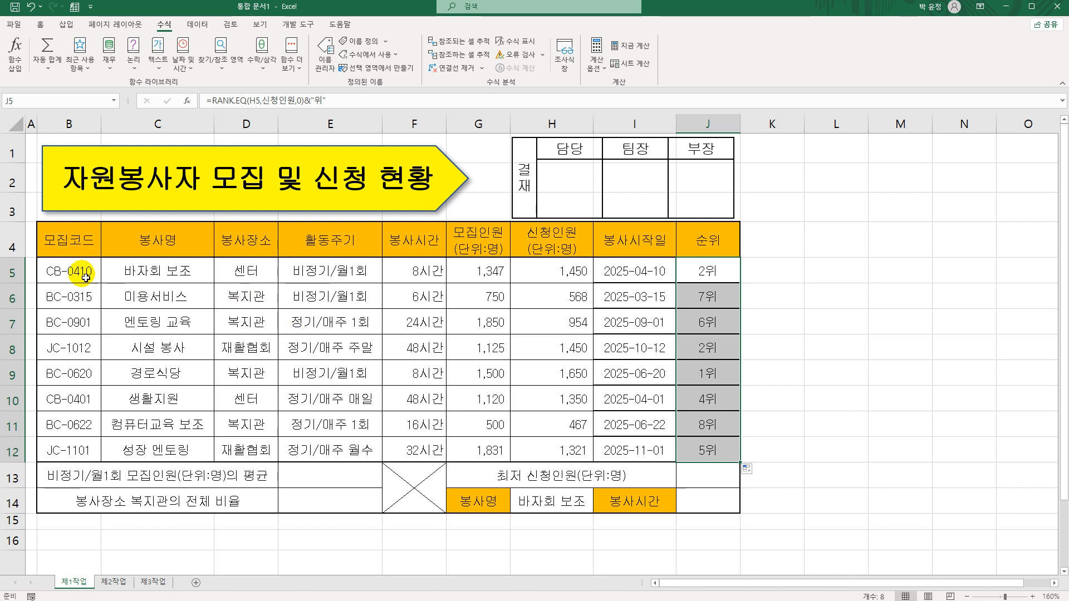
- Reapply all borders and a thick outside border to the data rows B5:J12
drag(85, 277, 702, 448)
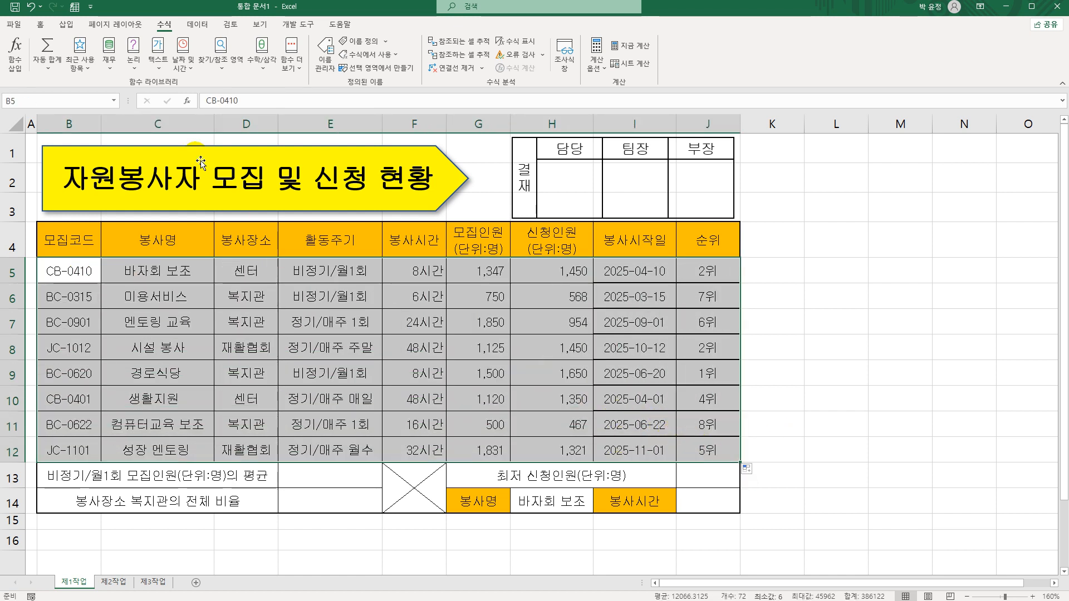
click(40, 24)
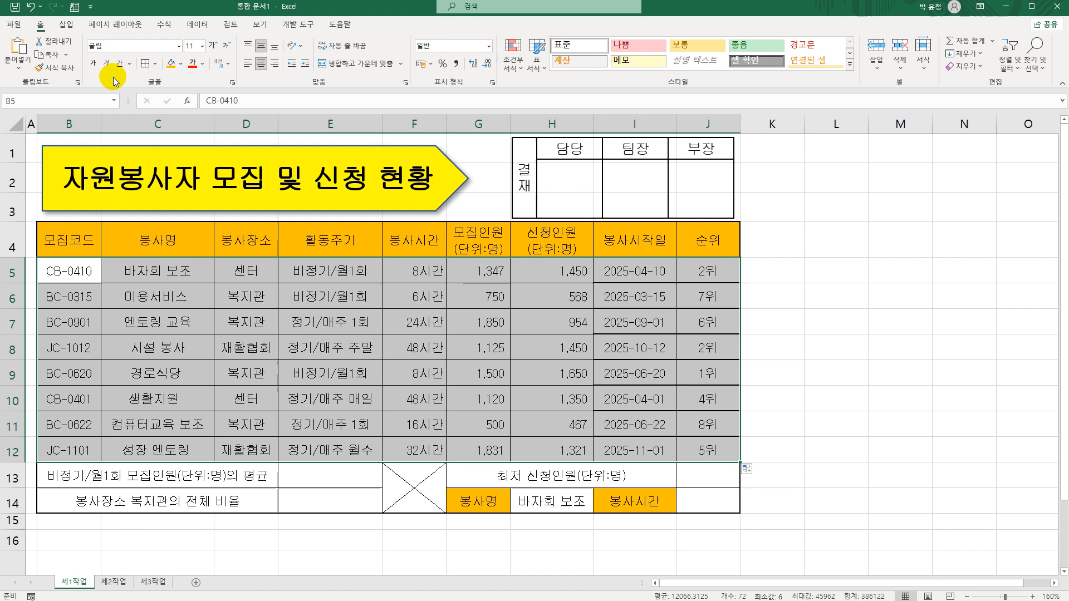
click(155, 64)
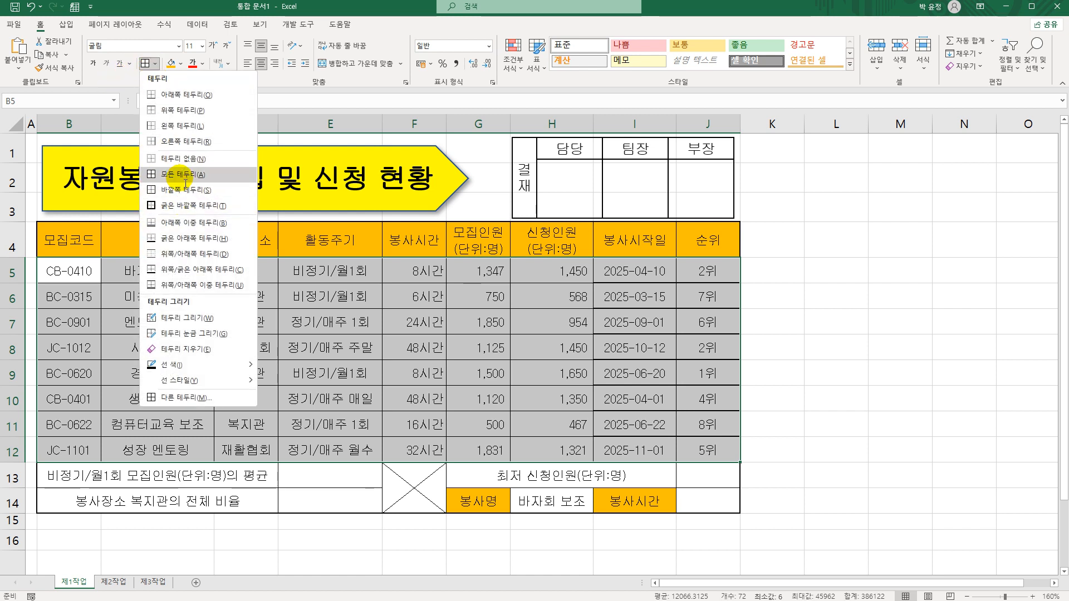
click(186, 175)
click(155, 64)
click(181, 206)
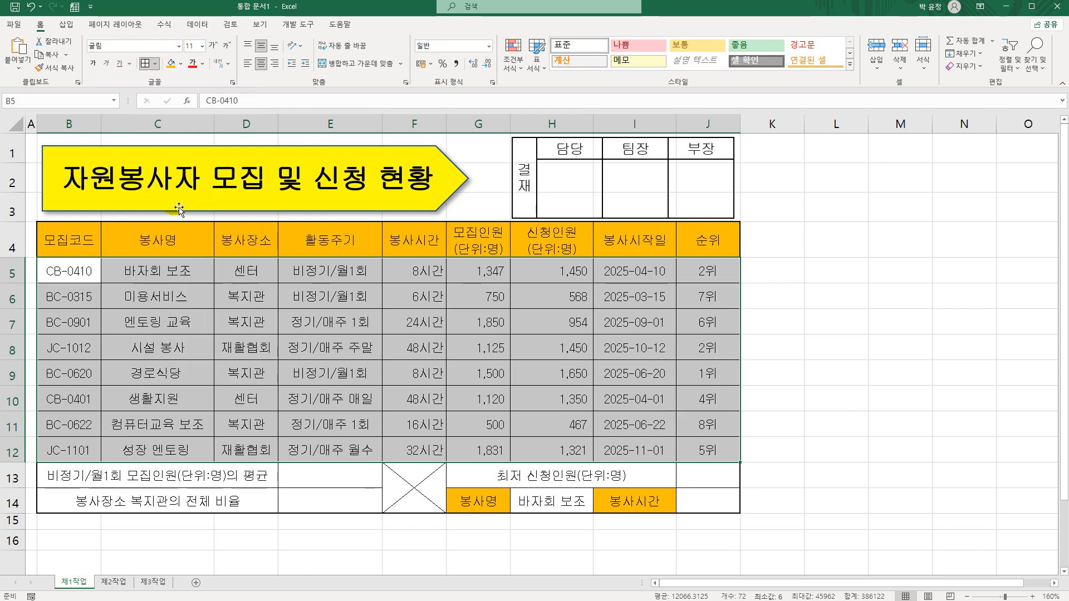
click(798, 347)
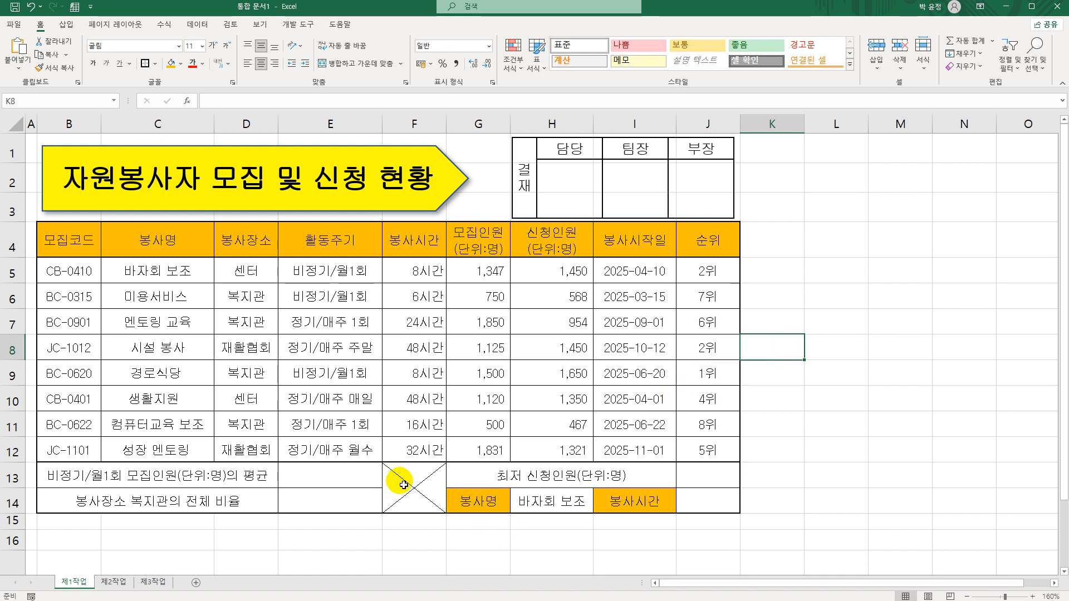
- Enter =DAVERAGE(B4:H12,G4,E4:E5) in E13 through Function Arguments and right-align the cell
click(320, 481)
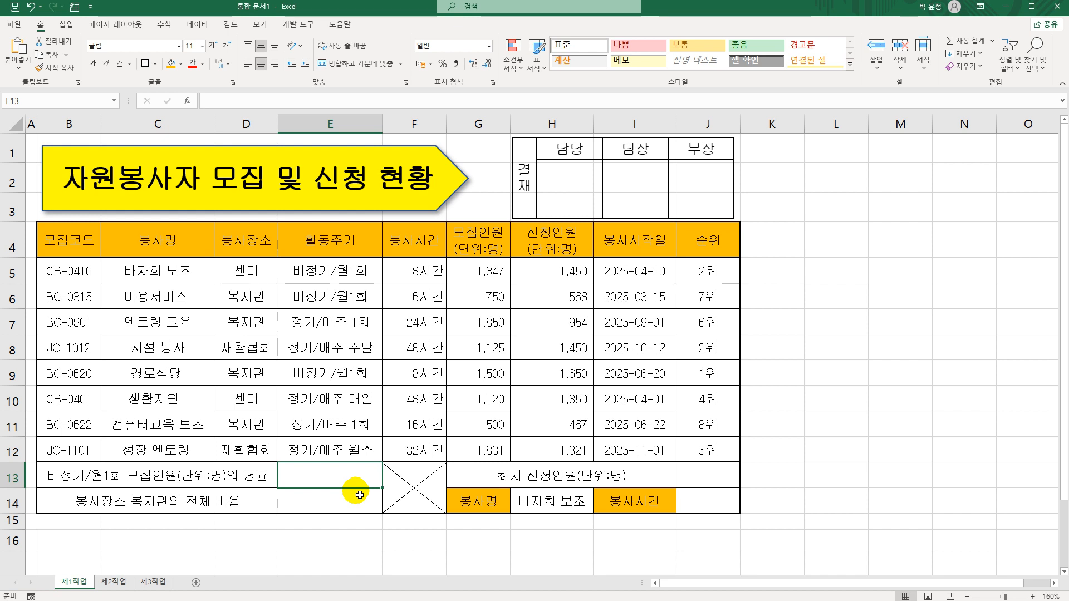
text(=ㅇ)
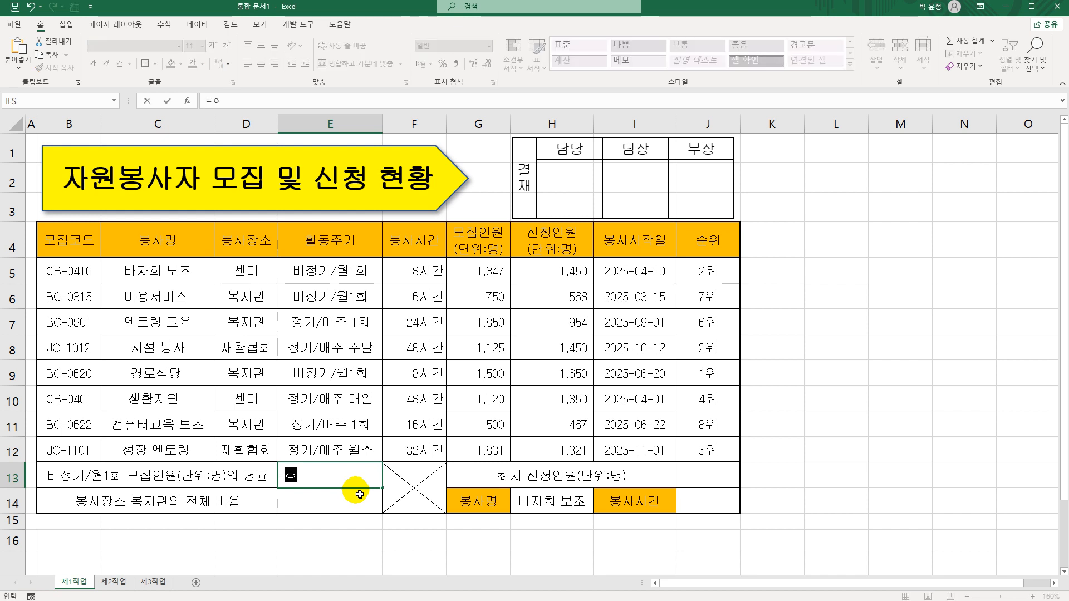
text(da)
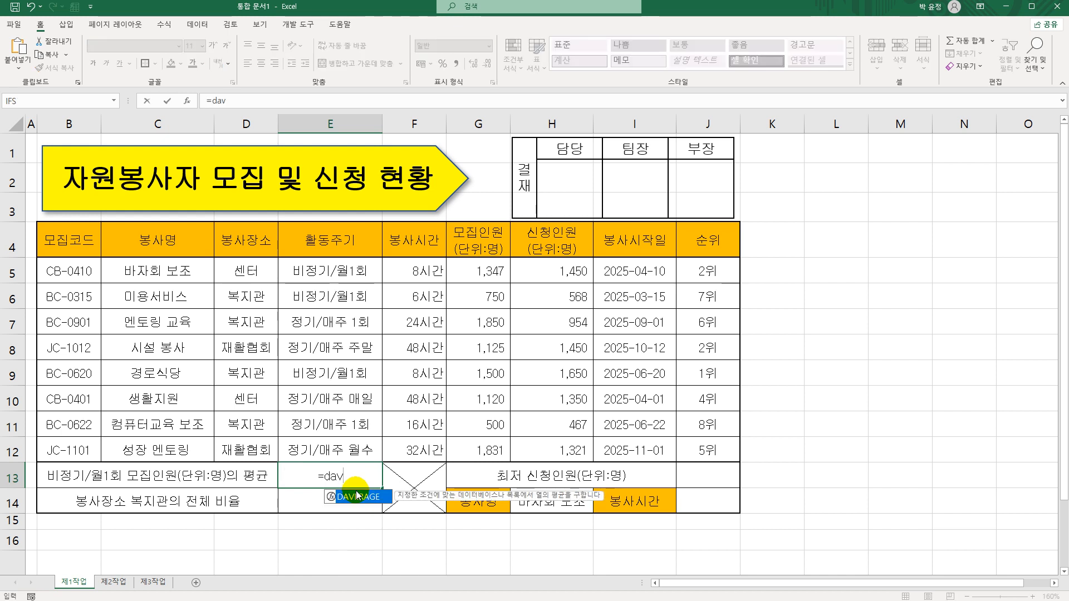
text(v)
double_click(357, 495)
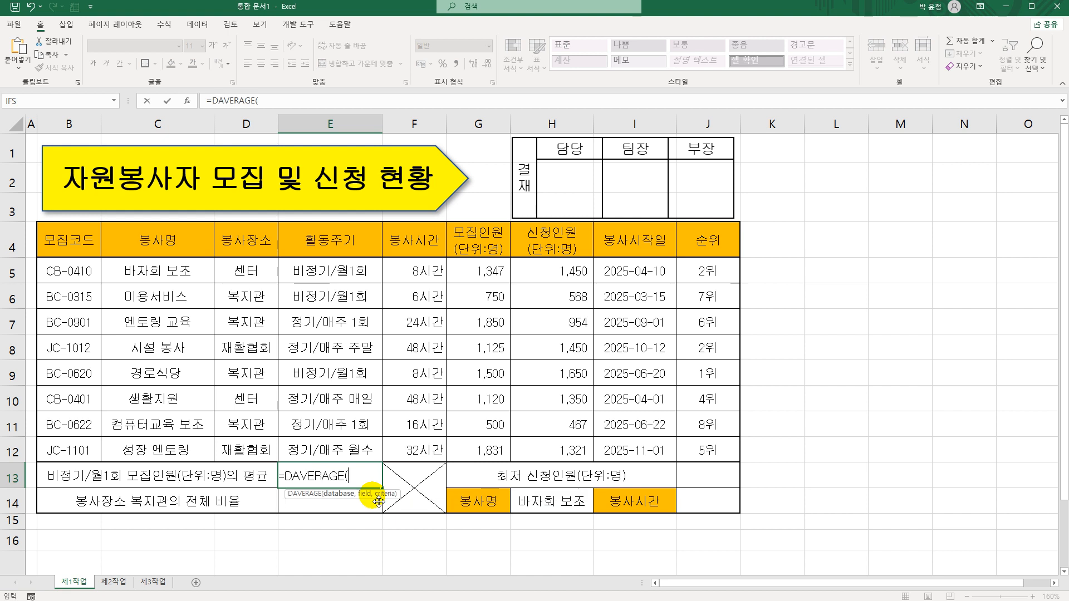
click(187, 102)
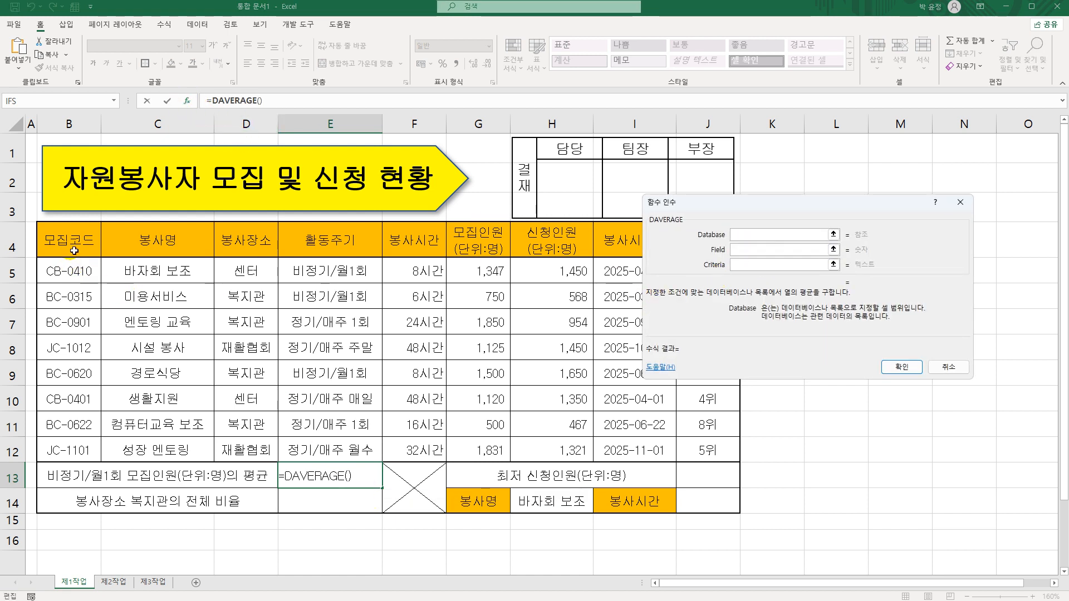
drag(74, 251, 553, 449)
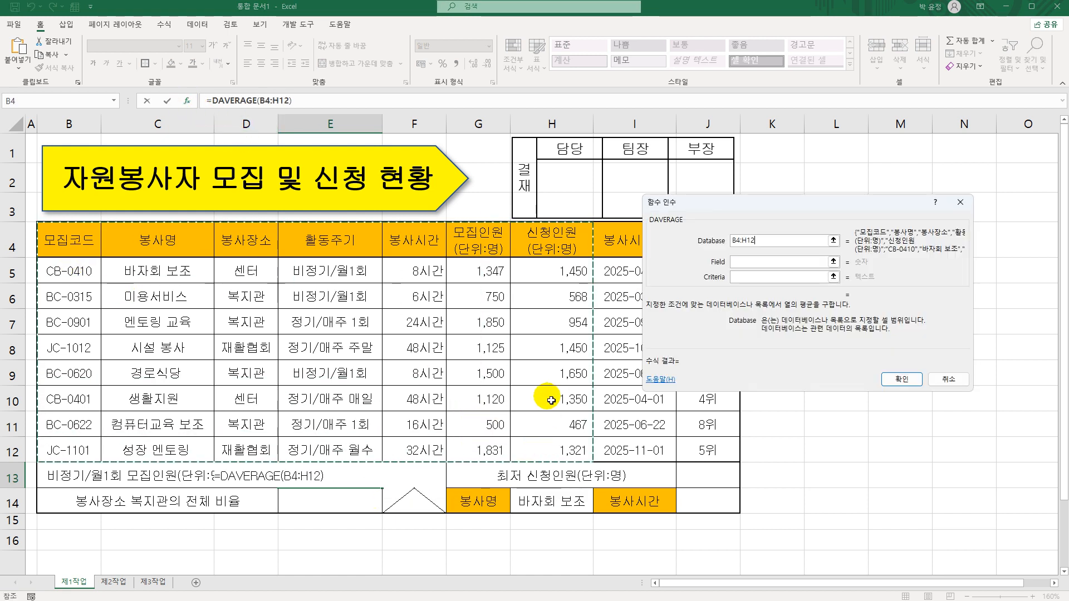
click(752, 263)
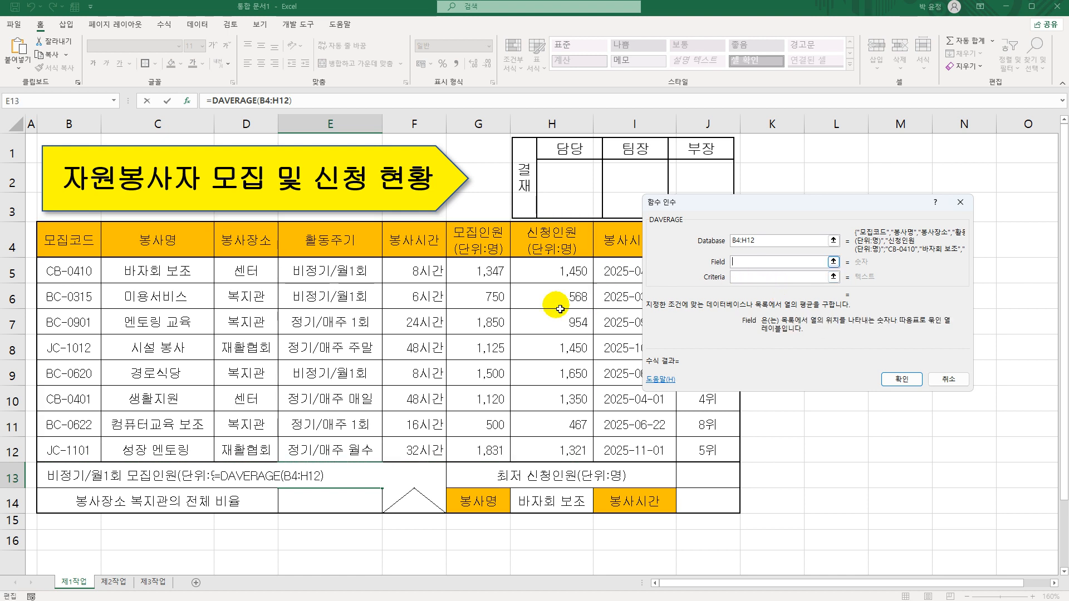
click(478, 249)
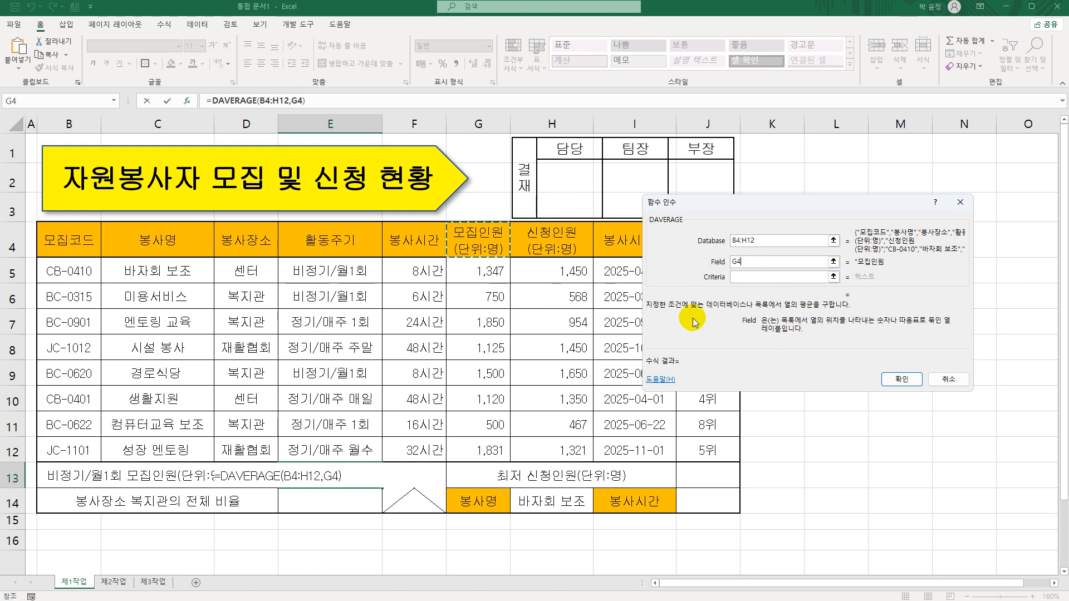
click(740, 276)
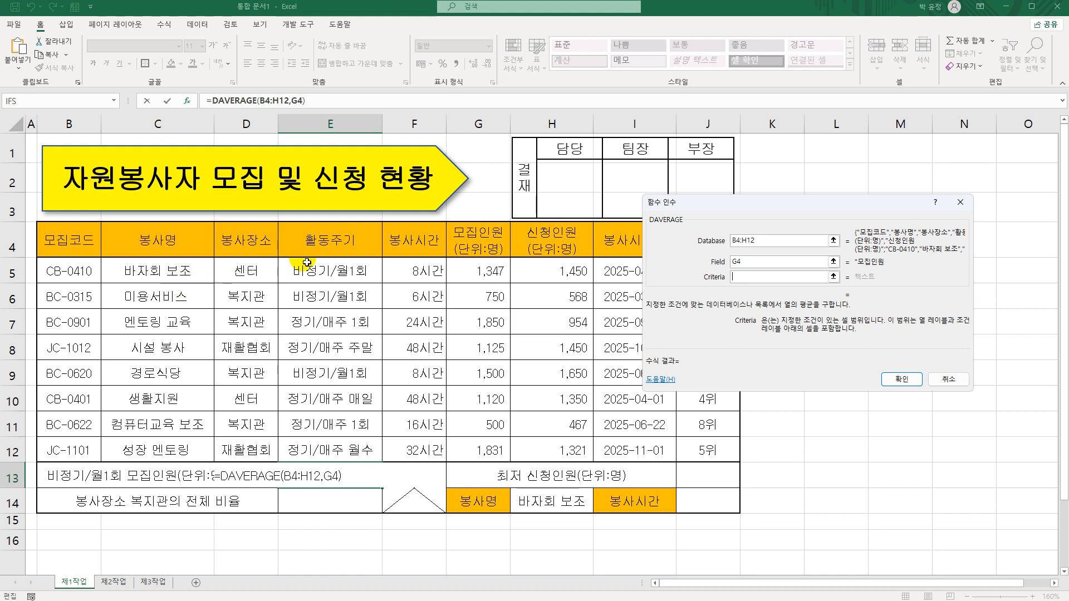
drag(326, 248, 327, 273)
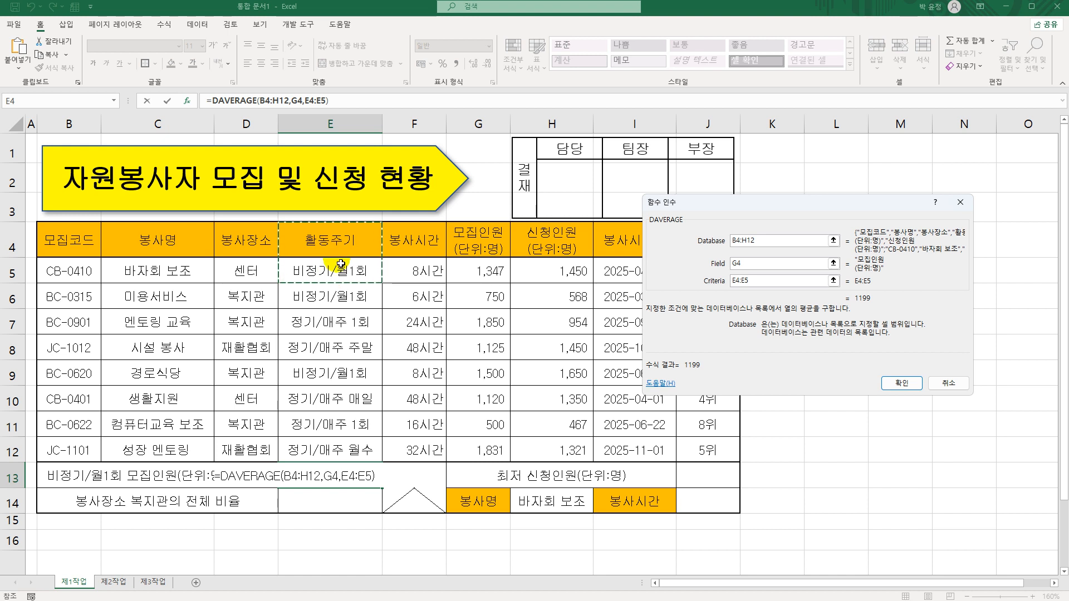
click(902, 384)
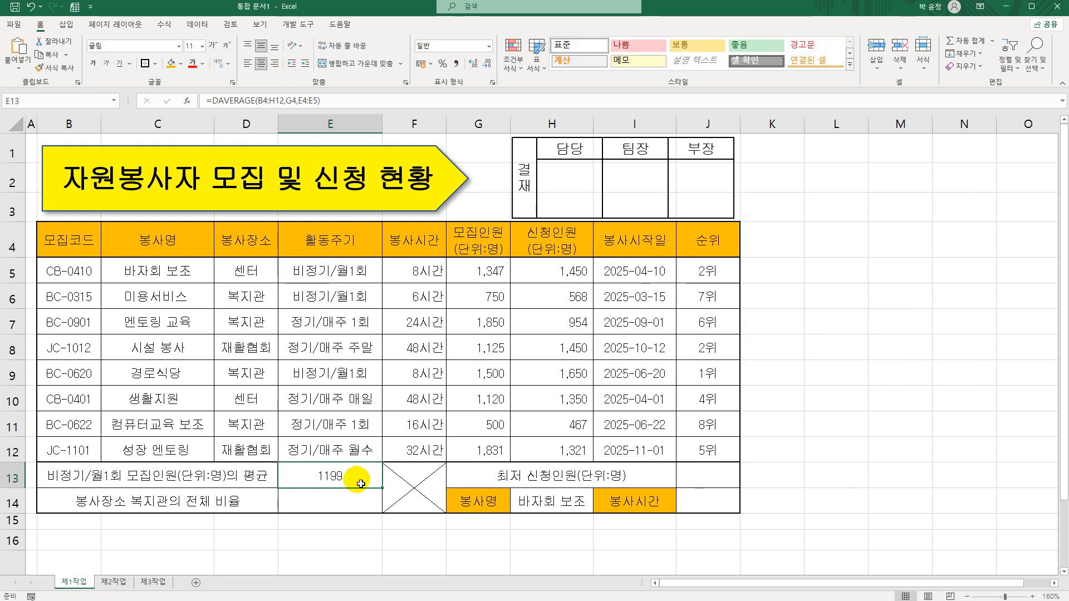
click(276, 64)
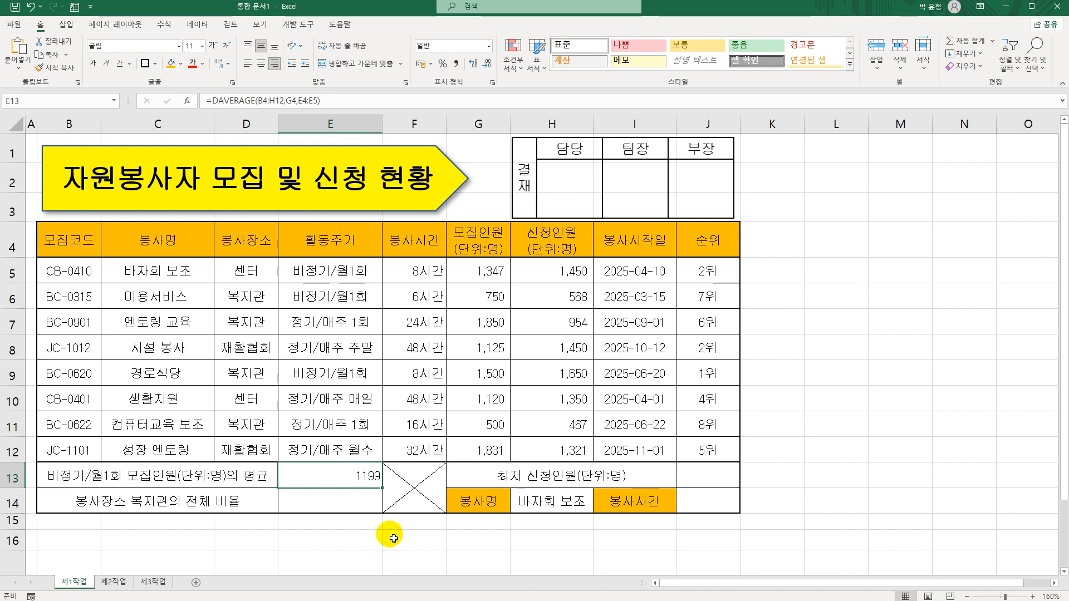
- Enter =COUNTIF(D5:D12,"복지관") in E14 through Function Arguments
click(348, 507)
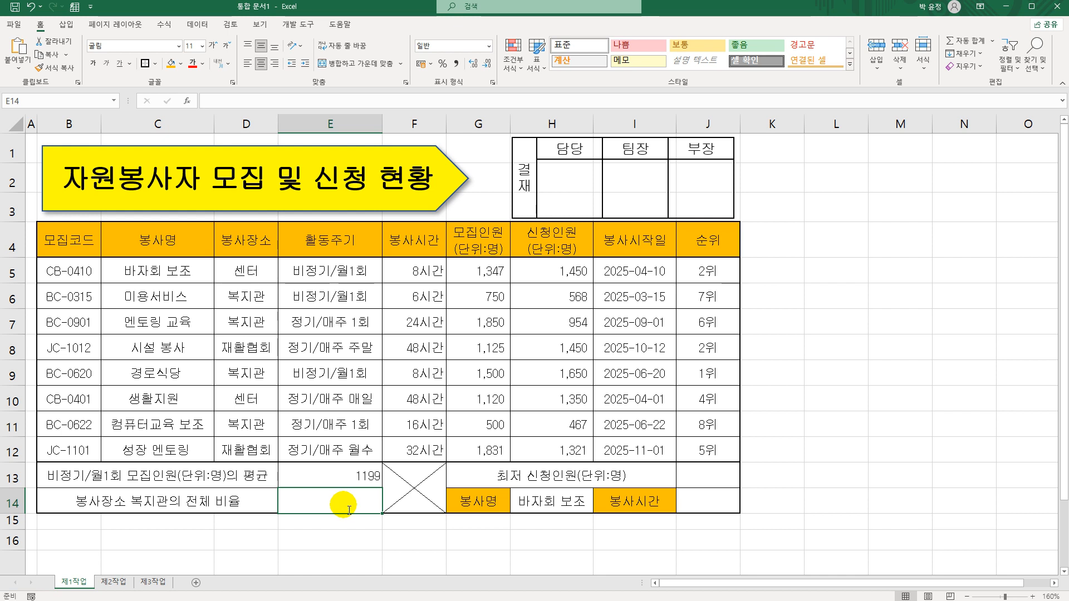
text(=cou)
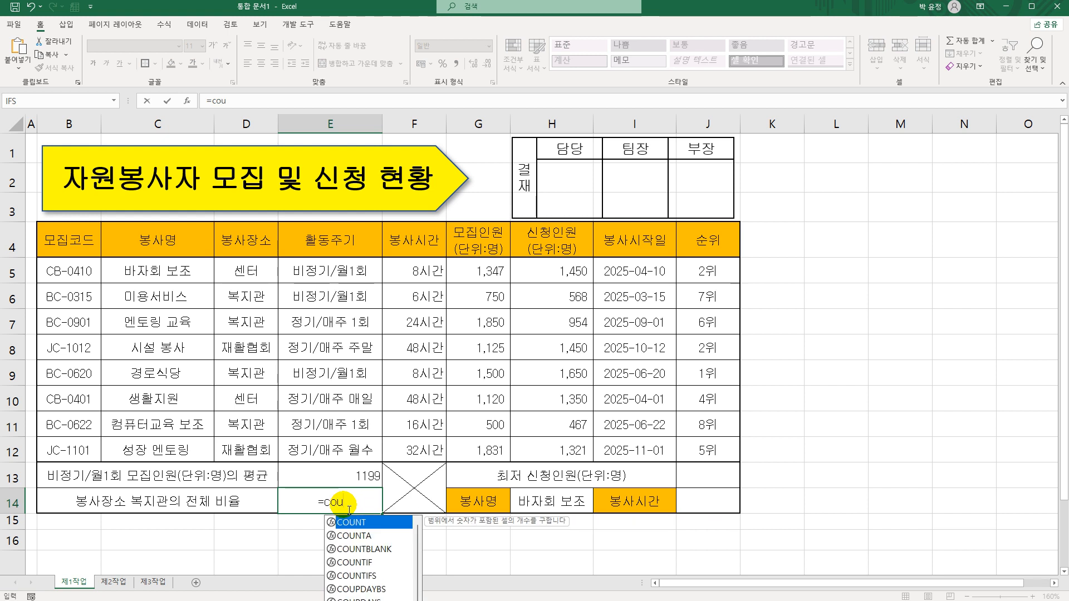
double_click(357, 563)
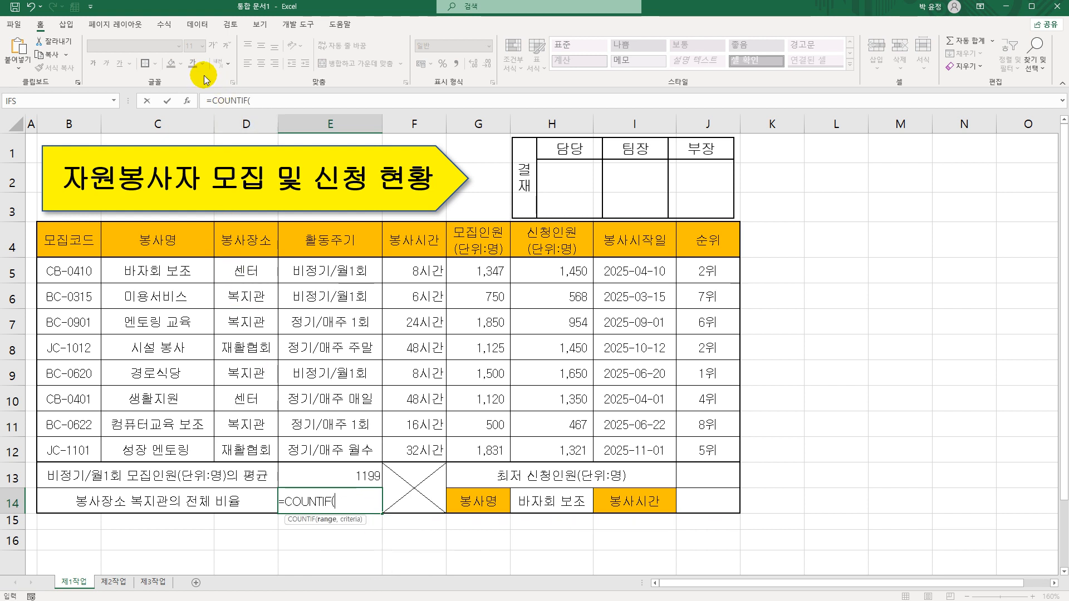
click(187, 101)
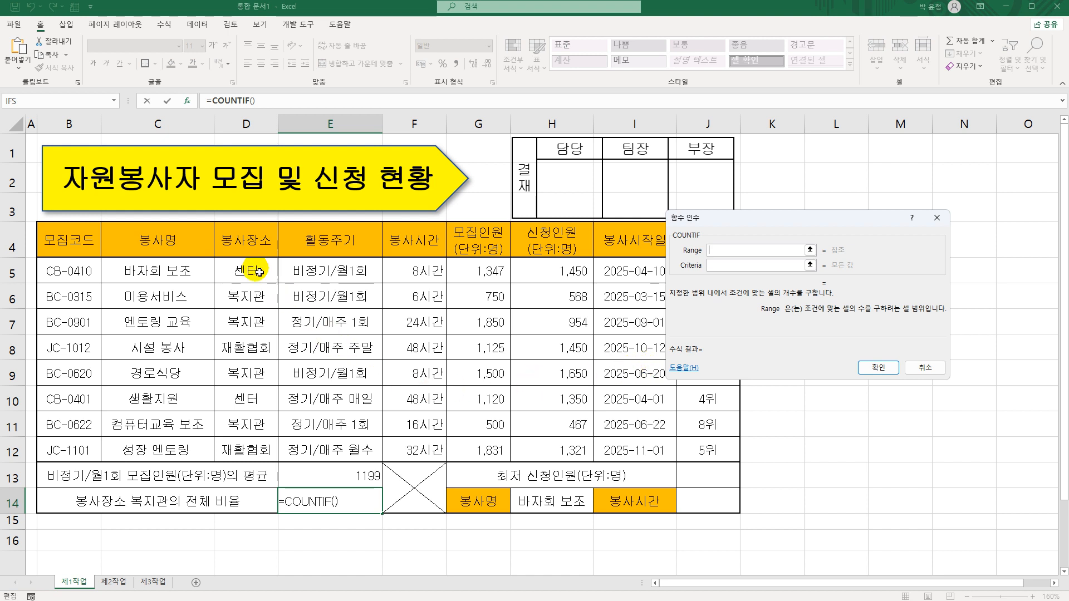
drag(260, 273, 262, 446)
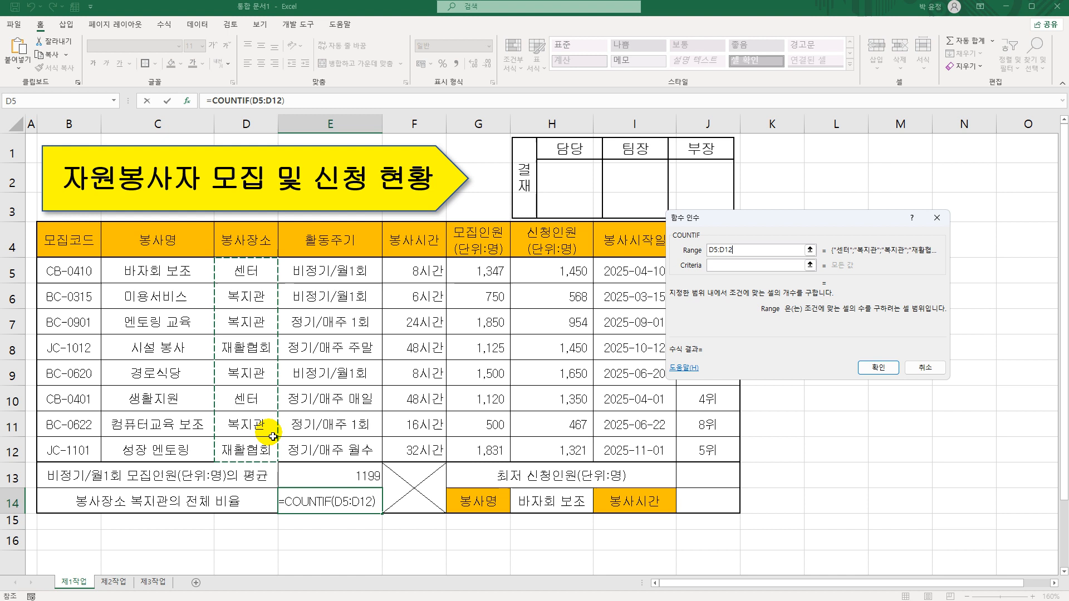
click(739, 266)
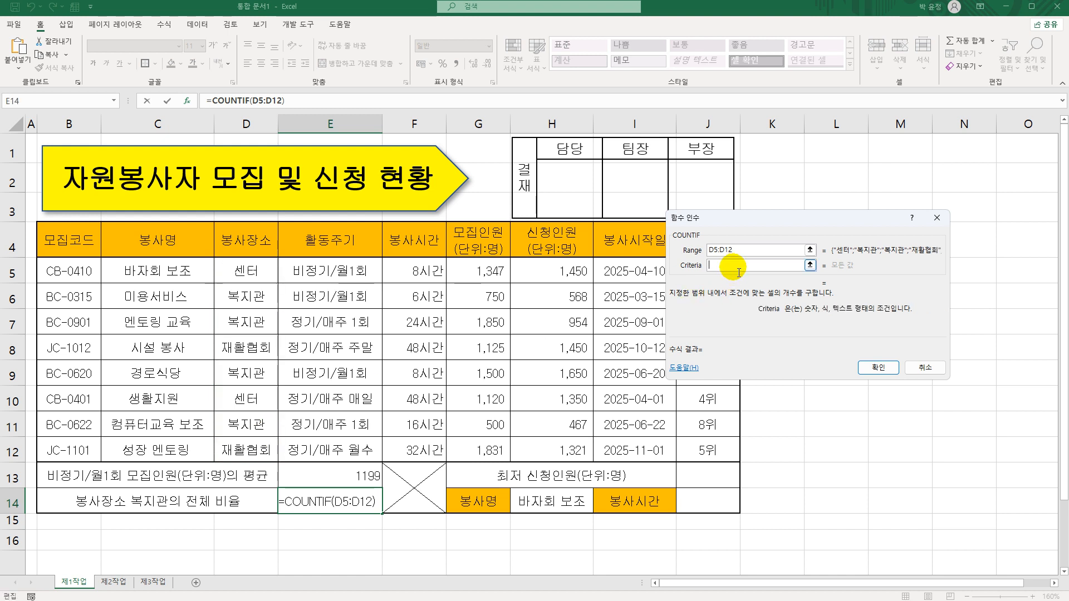
click(266, 300)
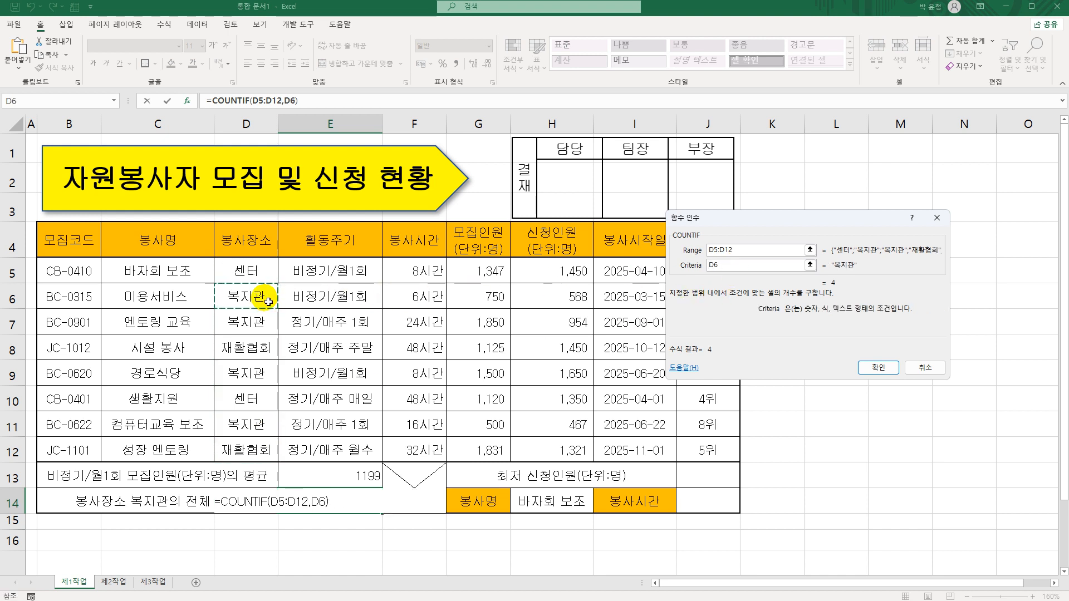
key(BackSpace)
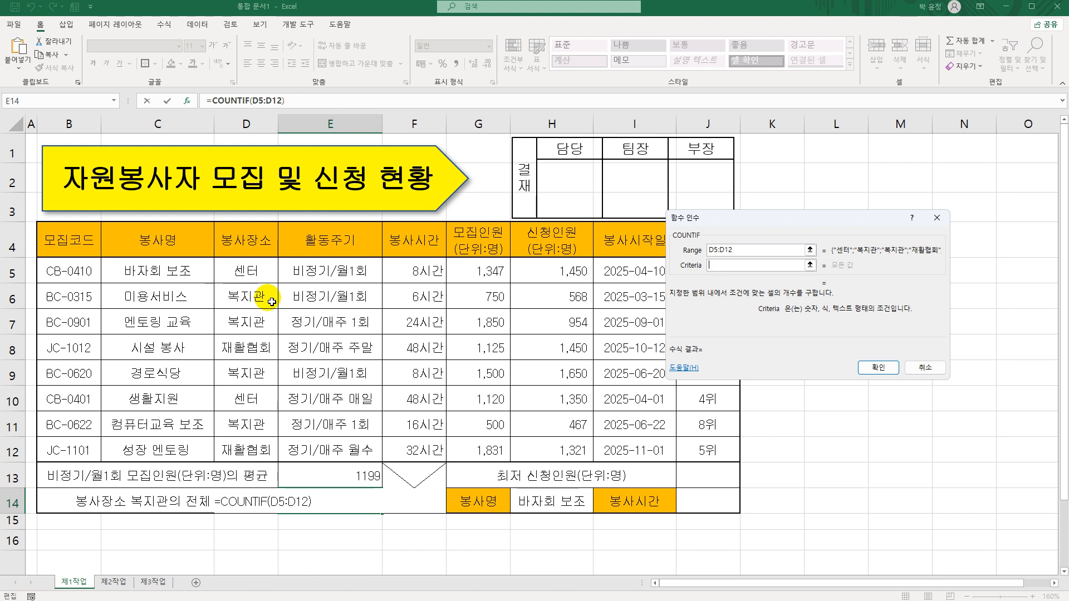
text(qh)
key(BackSpace)
key(BackSpace)
key(Hangul)
text(보ㄱ지관)
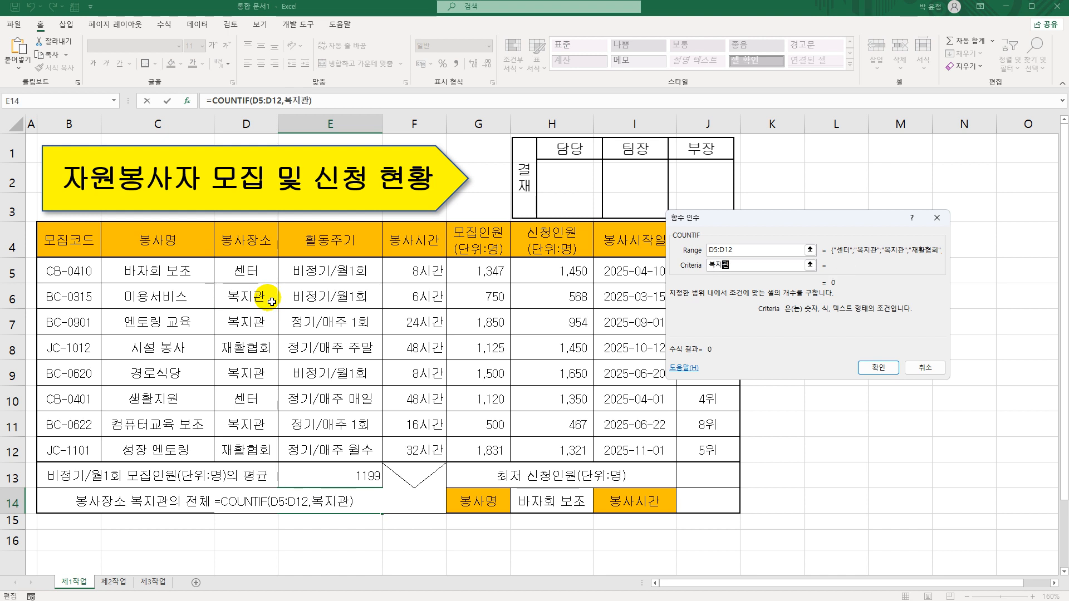
click(752, 252)
click(883, 370)
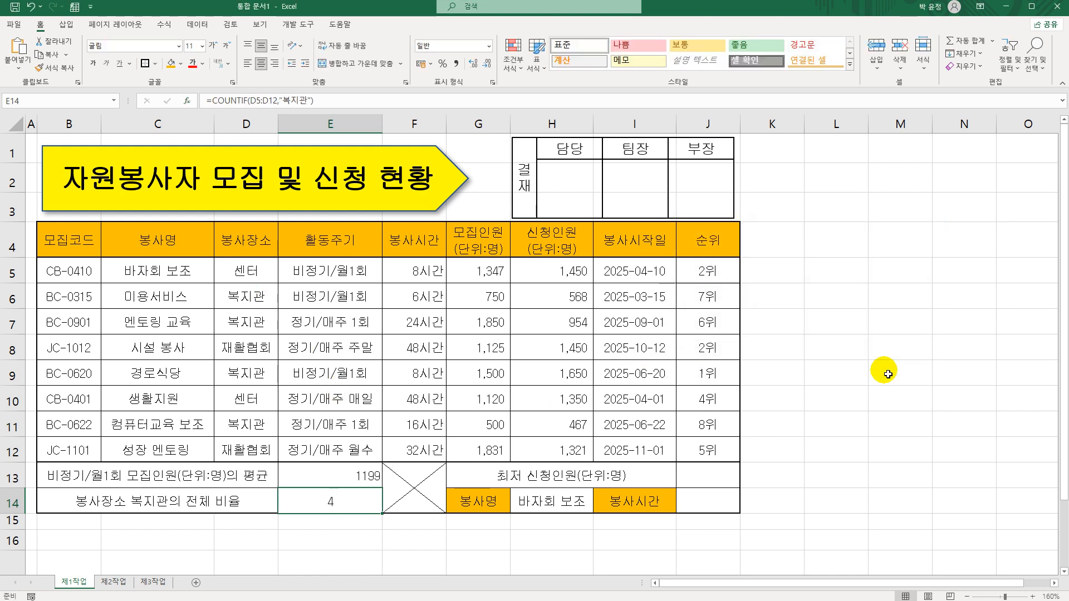
- Divide the COUNTIF formula in E14 by COUNTA(D5:D12), and format the cell as a right-aligned percentage
click(260, 293)
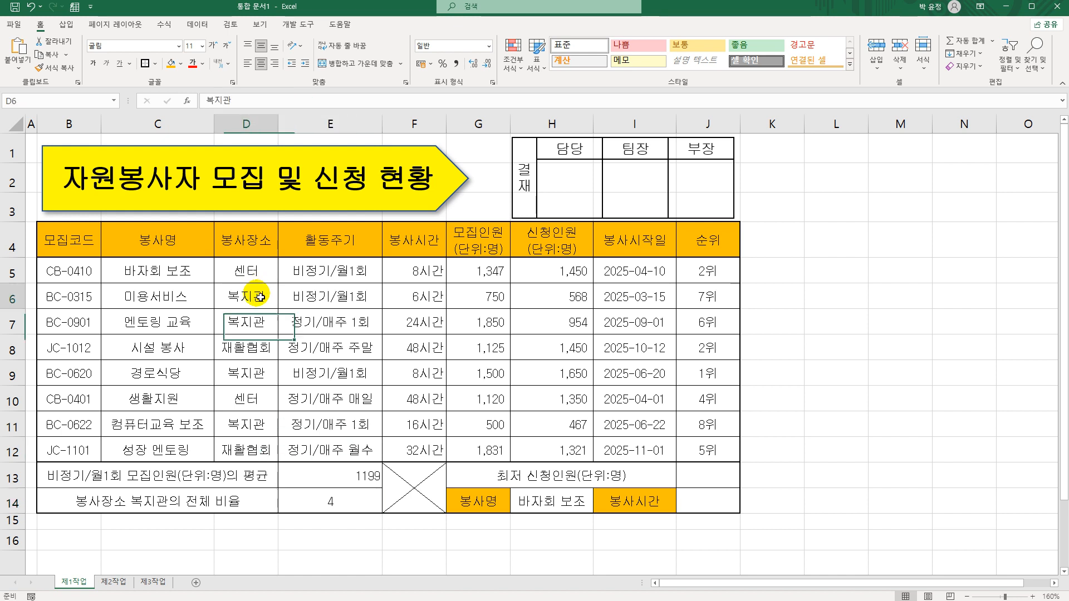
click(252, 323)
click(250, 373)
click(258, 428)
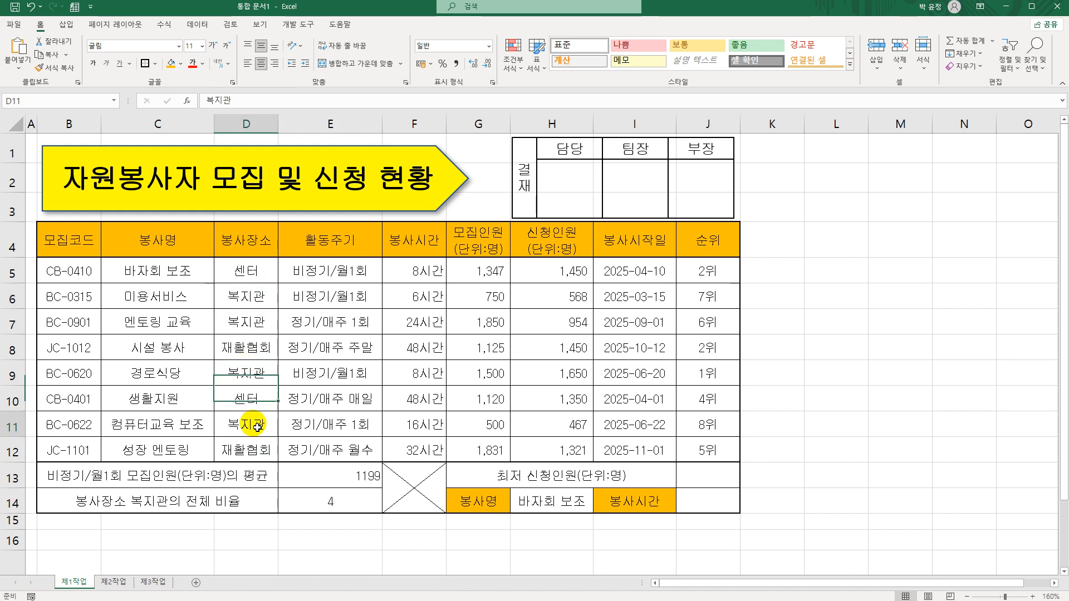
click(356, 507)
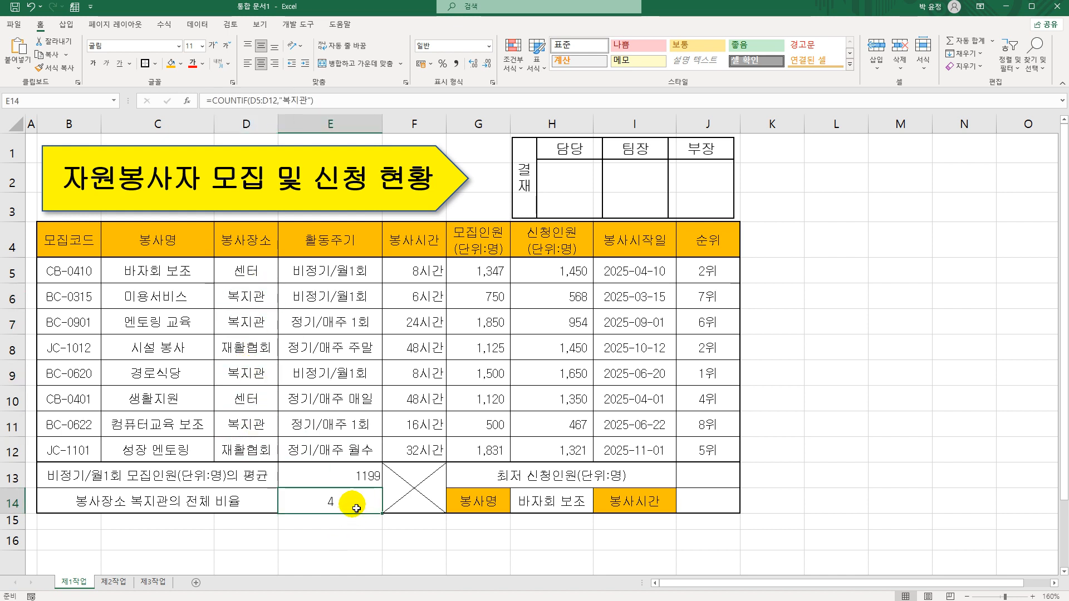
double_click(356, 508)
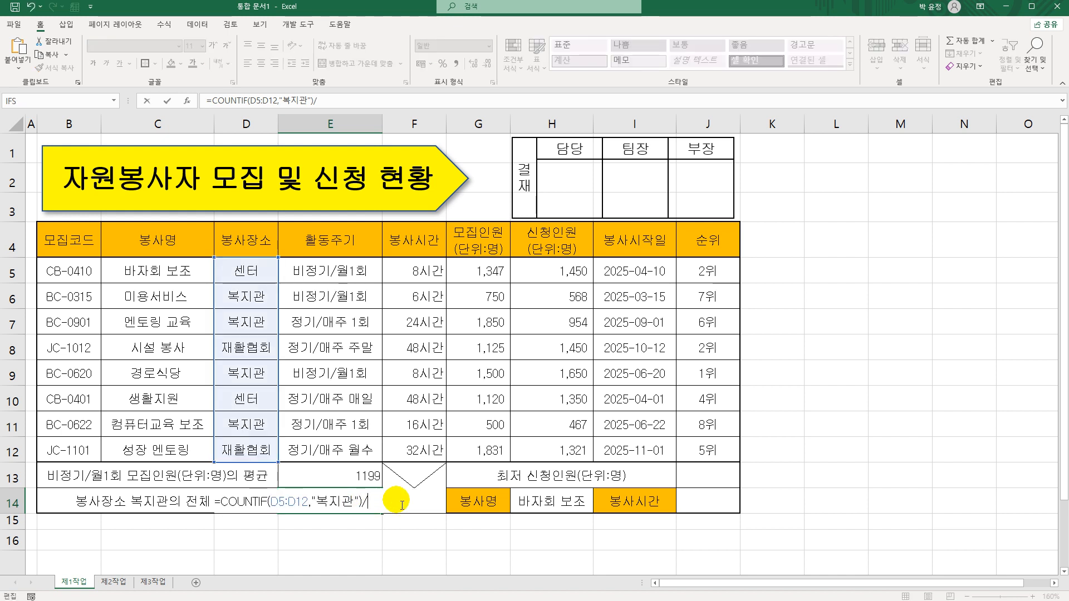
text(/cou)
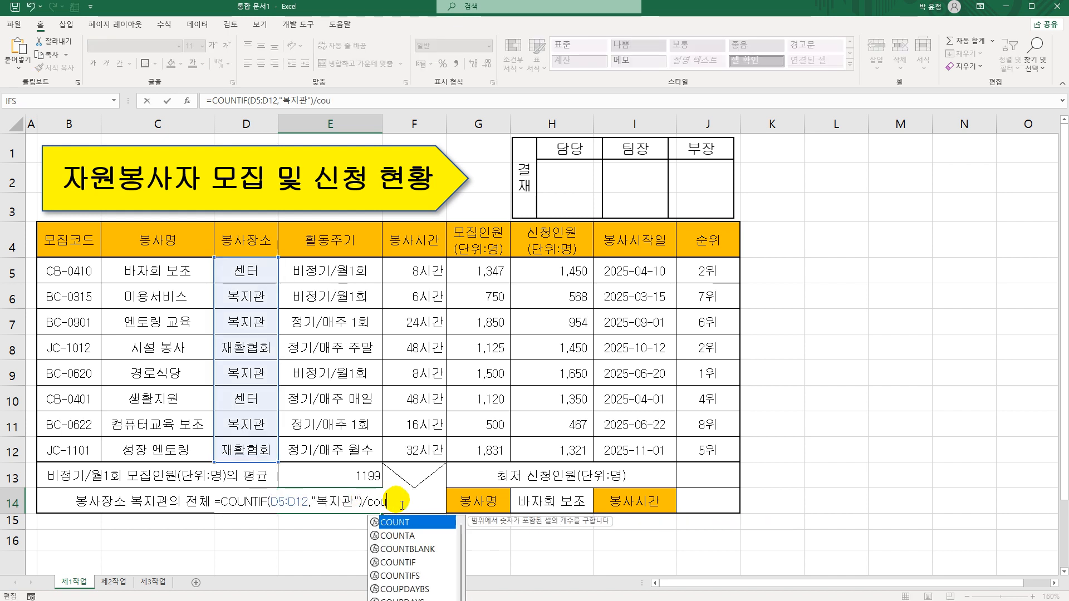
double_click(396, 535)
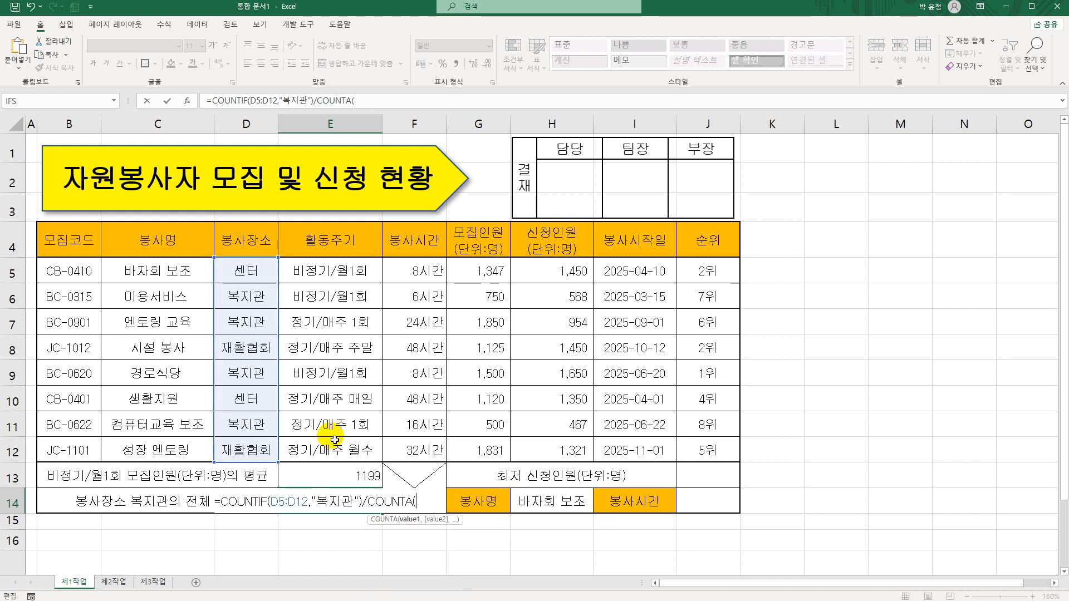
drag(247, 272, 258, 445)
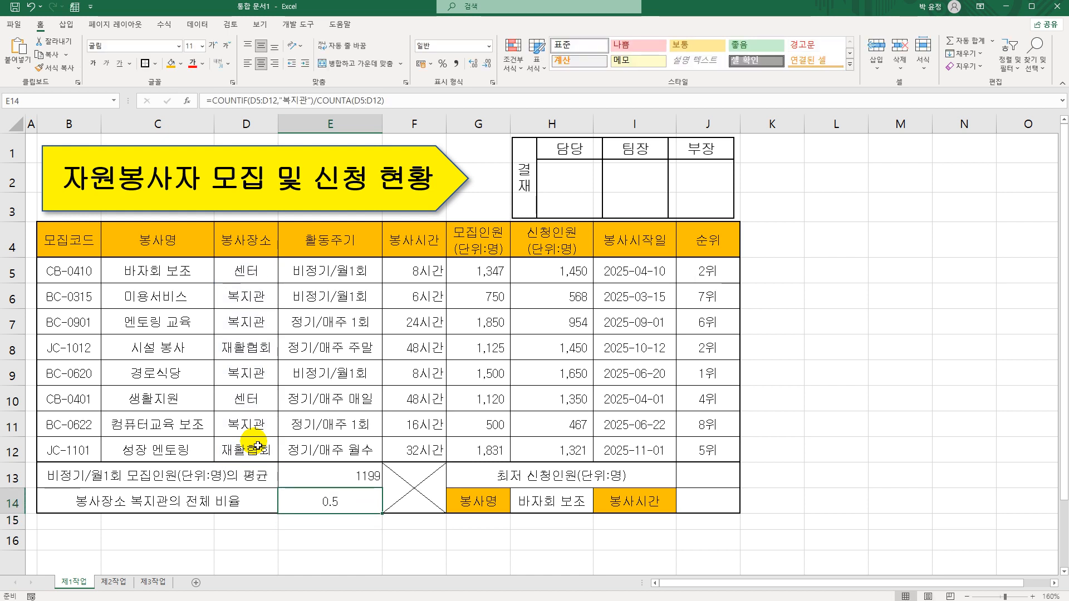
click(276, 65)
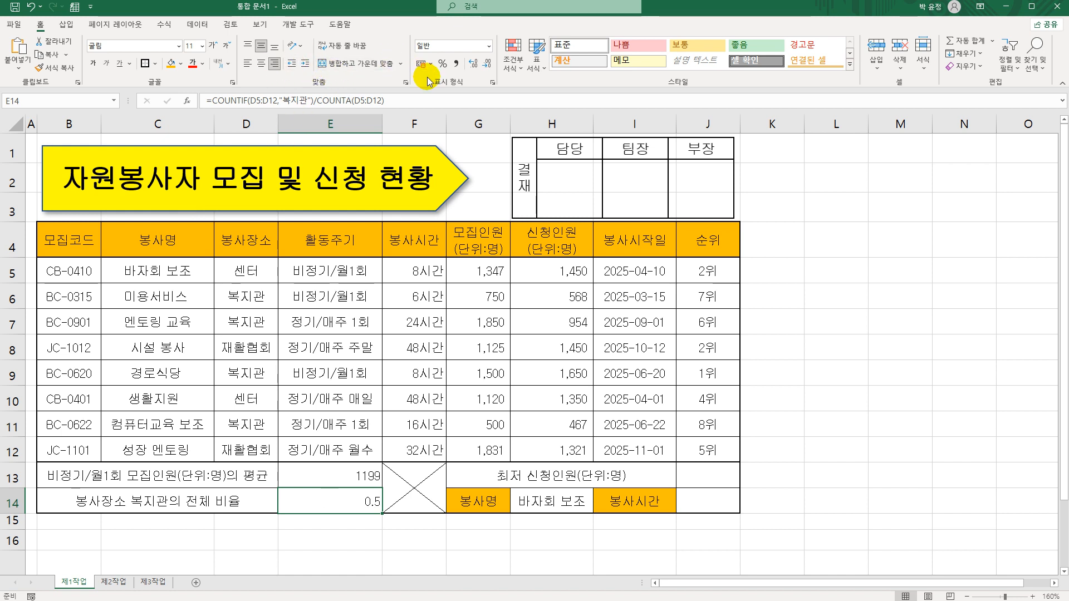
click(442, 65)
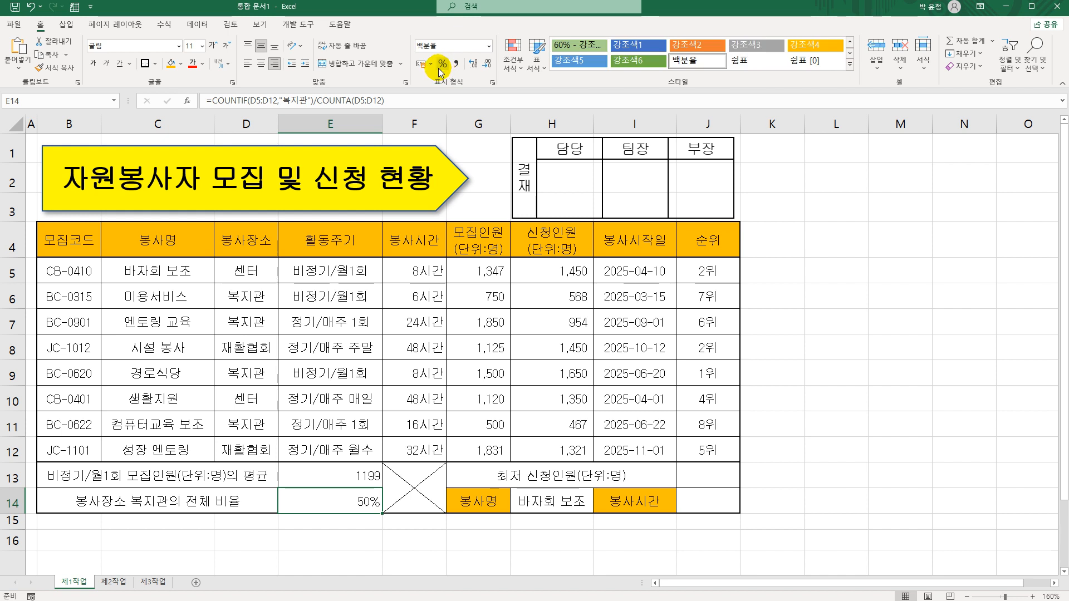
- Select cell J13 next to the 최저 신청인원(단위:명) label
click(719, 476)
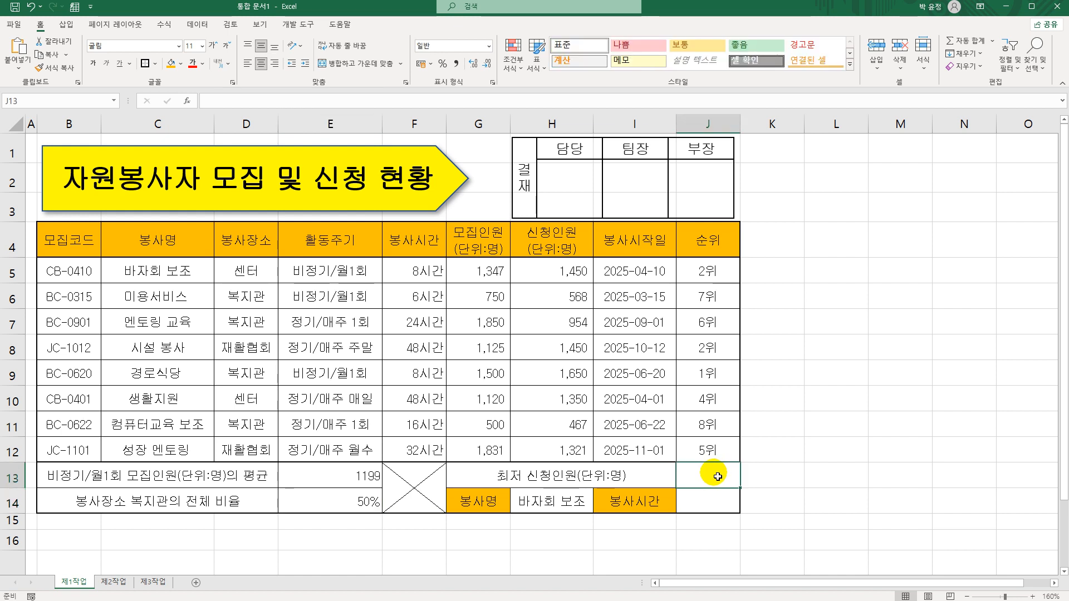
- Calculate the lowest applicant count in J13 with SMALL, using the named range 신청인원 and K set to 1
text(=sm)
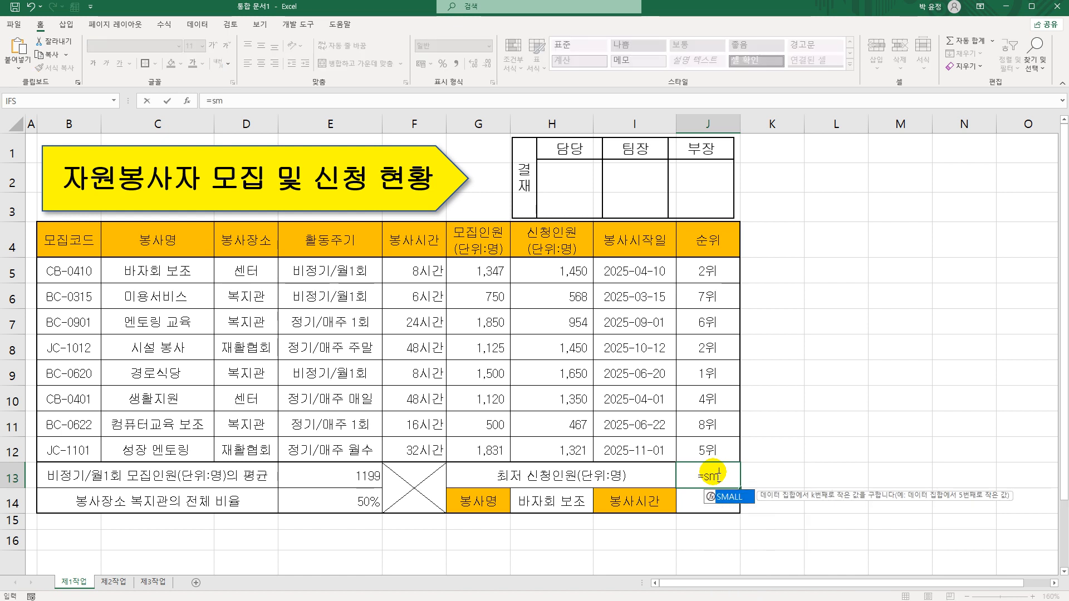
key(Tab)
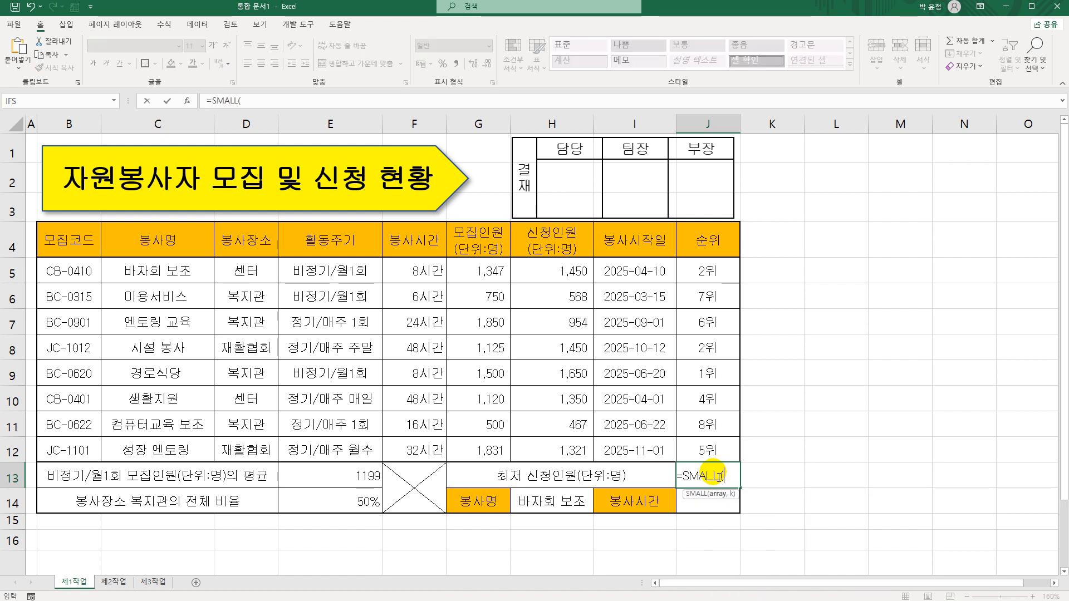
click(187, 100)
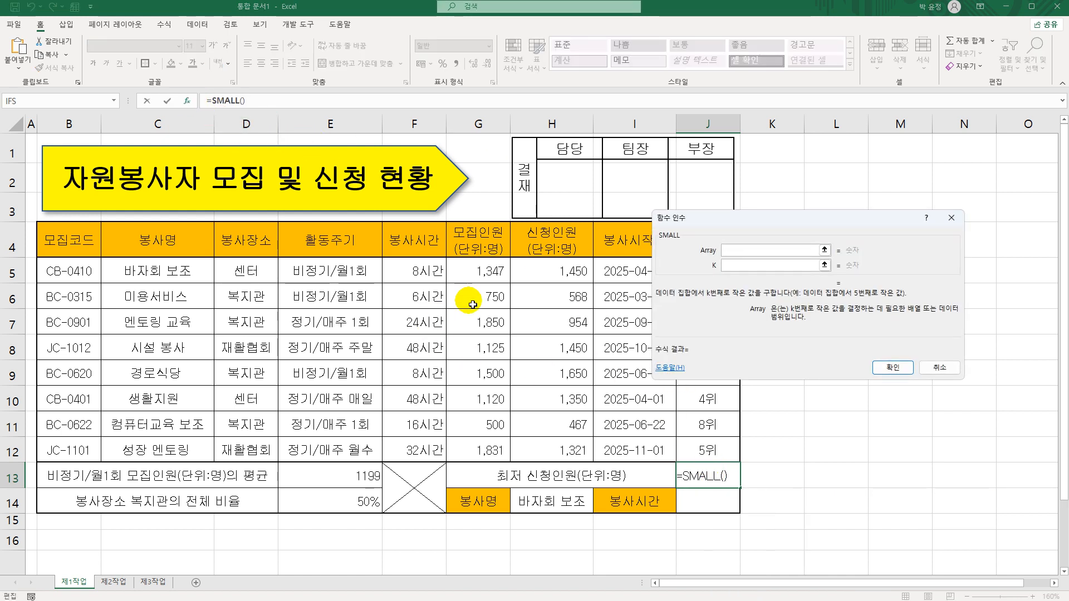
drag(548, 276, 573, 455)
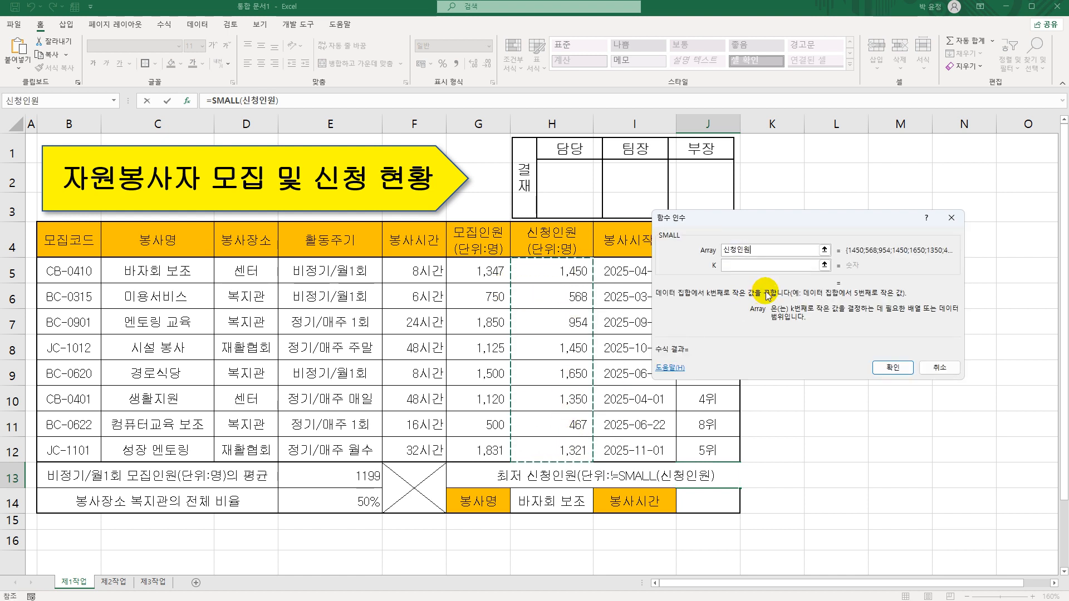
click(762, 266)
text(1)
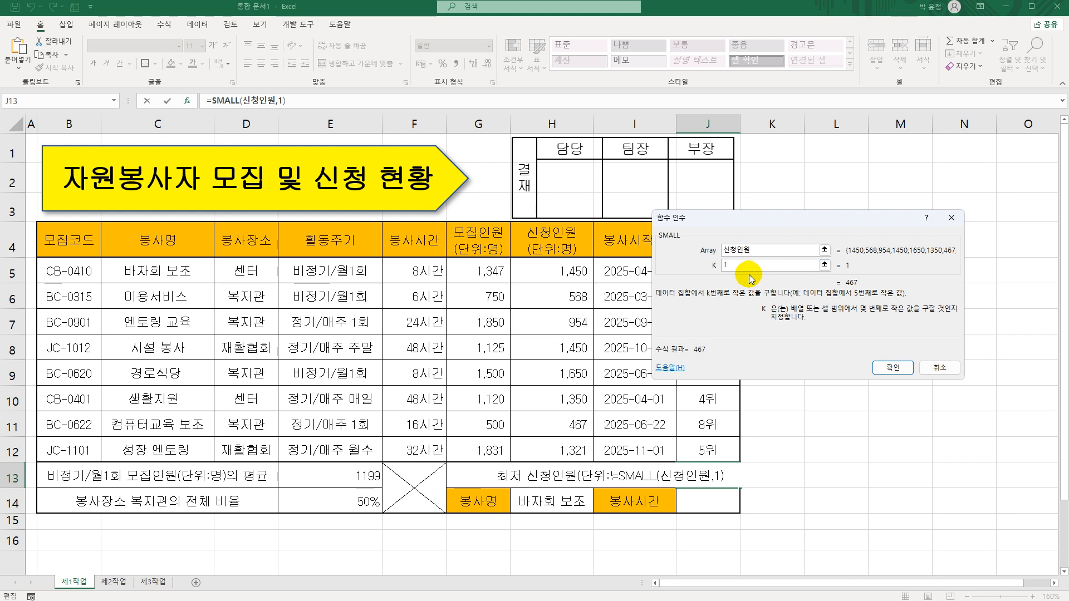
click(893, 368)
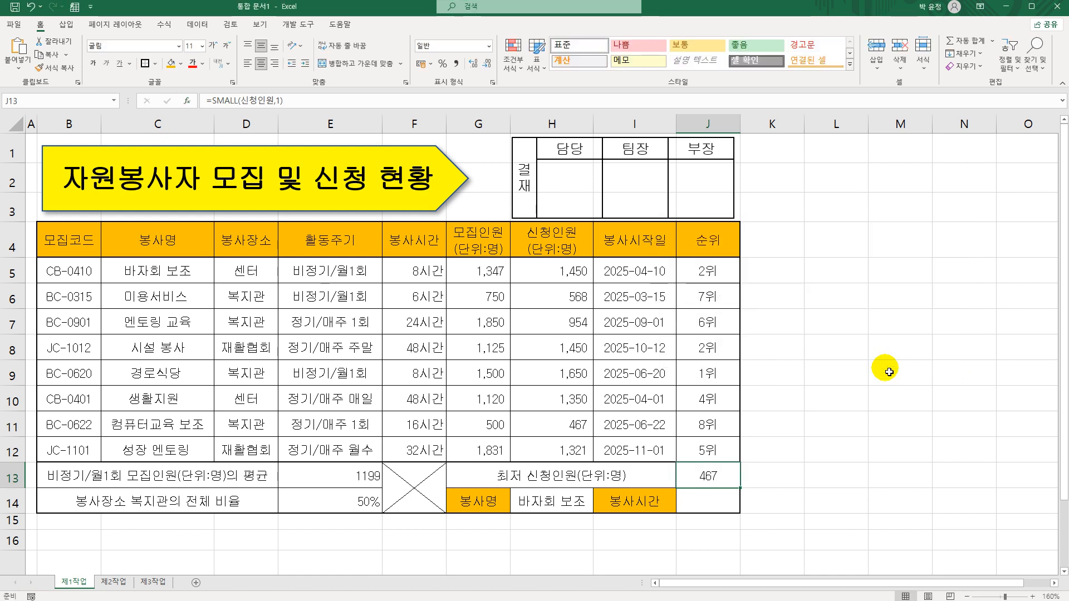
- Right-align cells E13 and J13 and give them the 숫자 (Number) format with a thousands separator
click(360, 482)
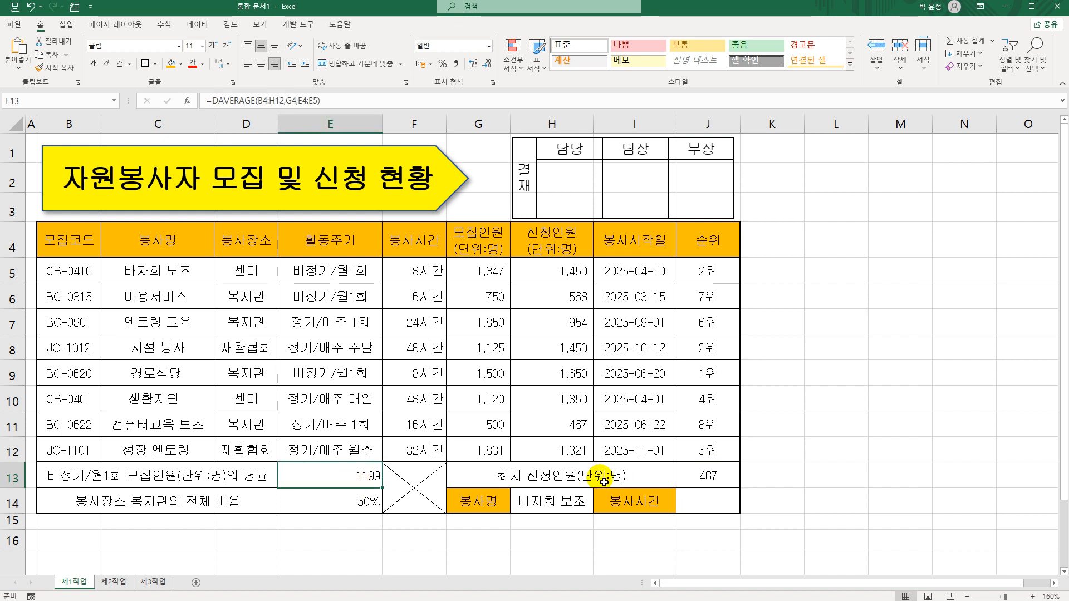
ctrl+click(722, 483)
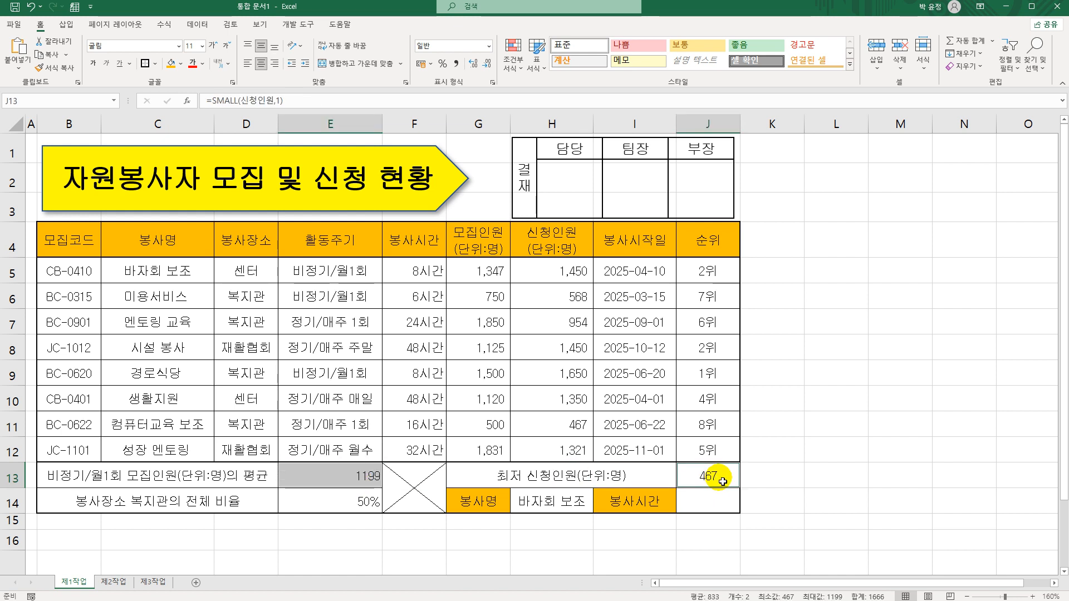
click(275, 64)
right_click(715, 480)
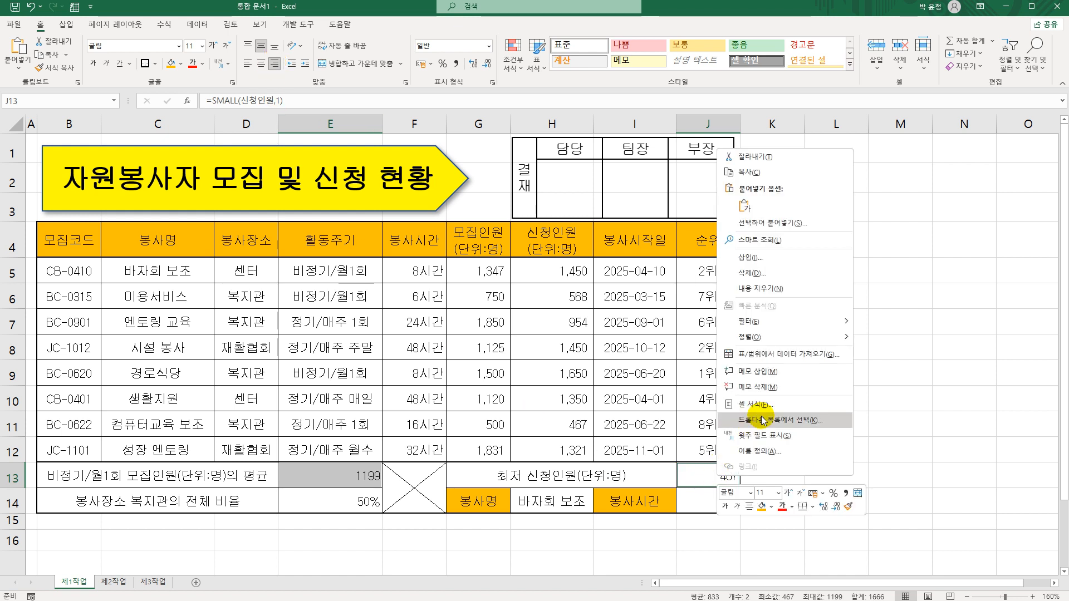
click(746, 411)
click(637, 307)
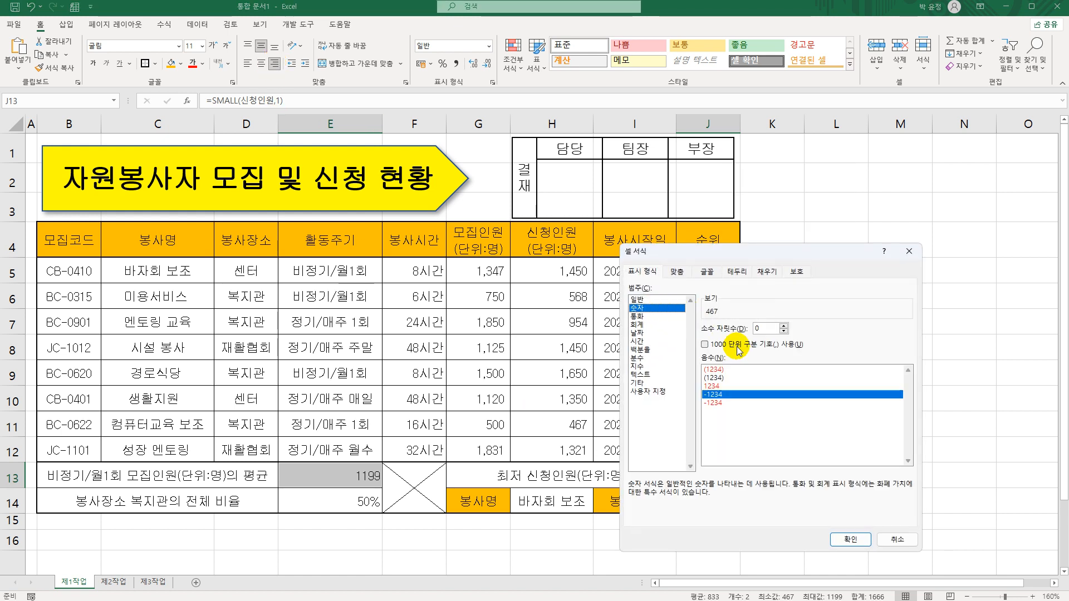
click(737, 346)
click(847, 537)
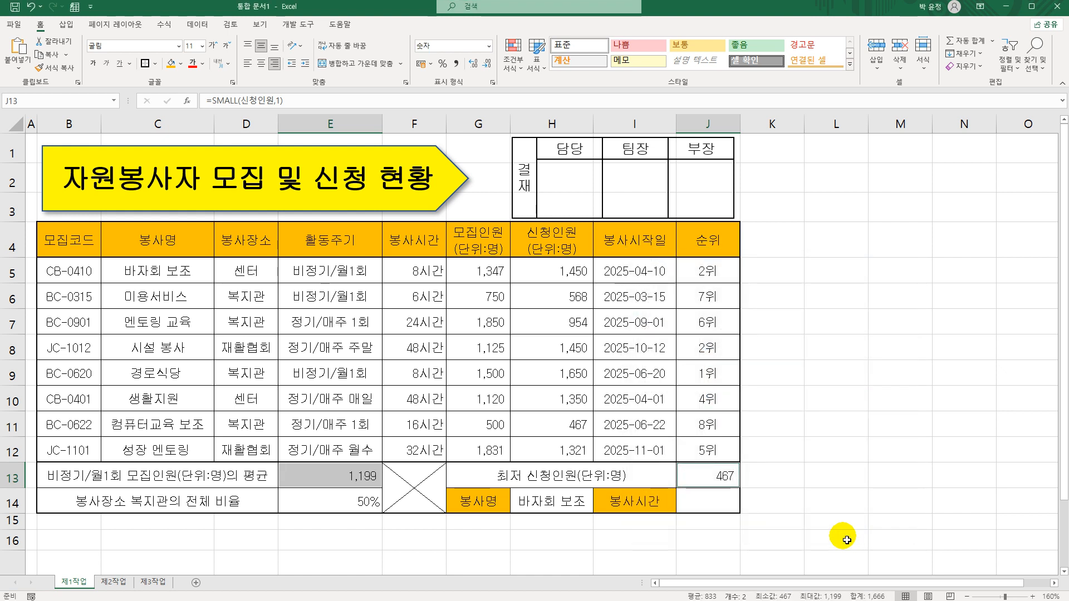
- Begin a VLOOKUP formula in J14 with H14 as the lookup value
click(730, 506)
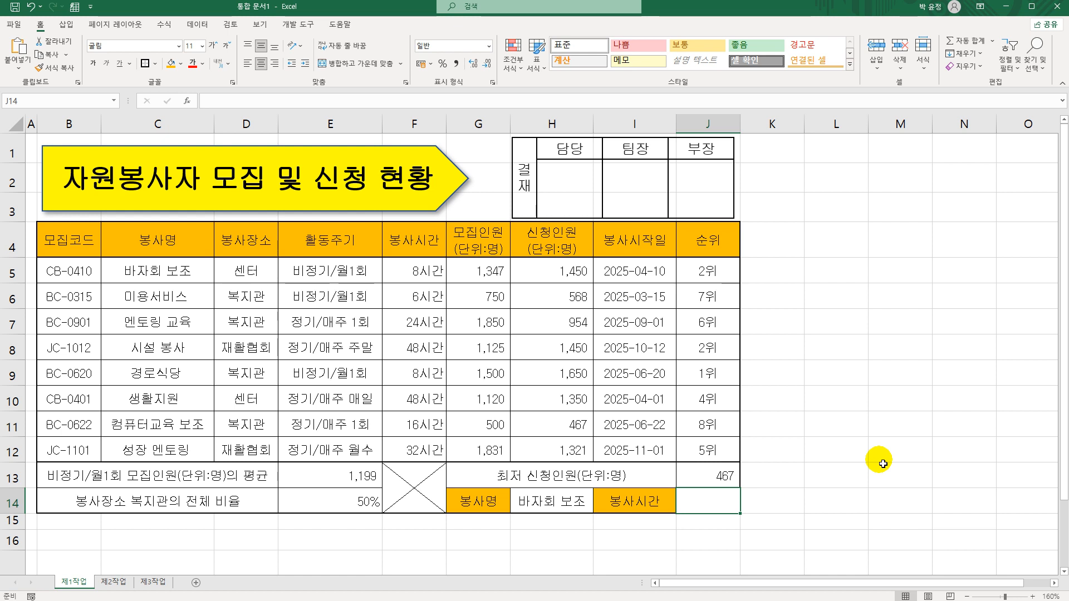
click(575, 511)
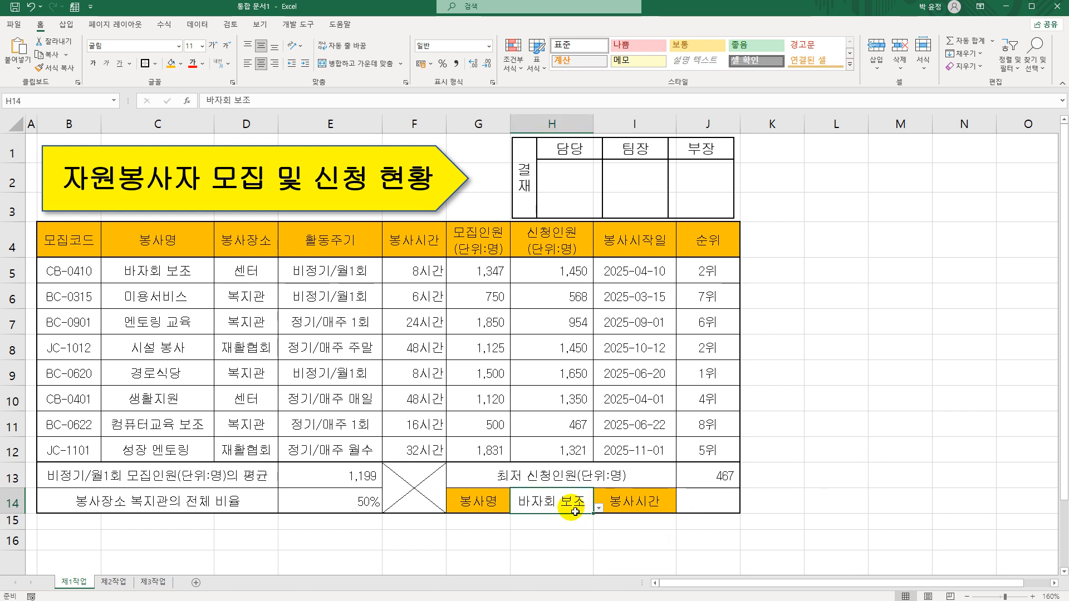
click(728, 510)
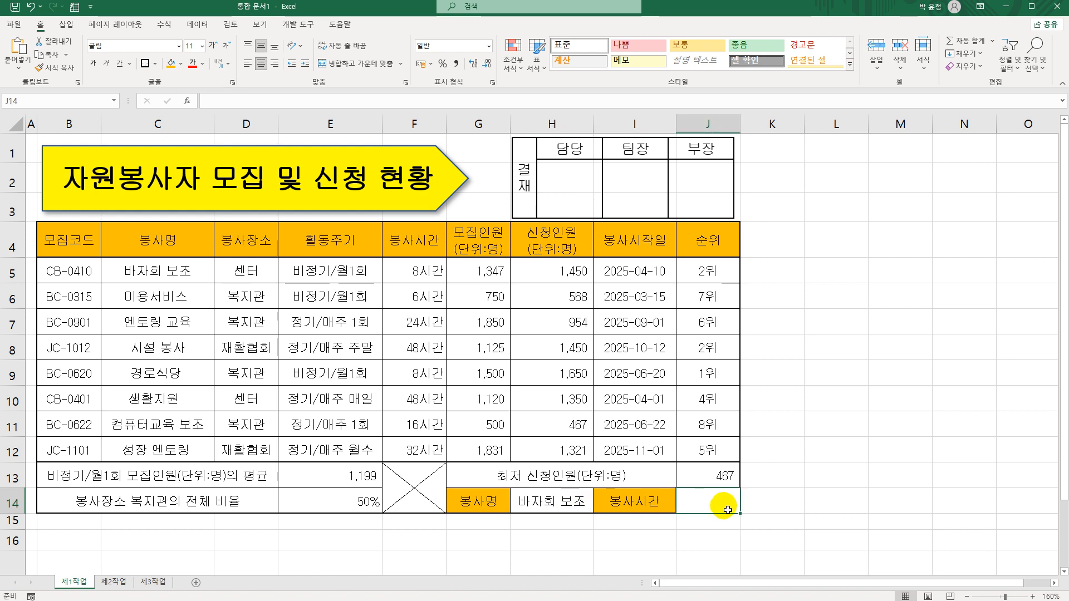
text(=vl)
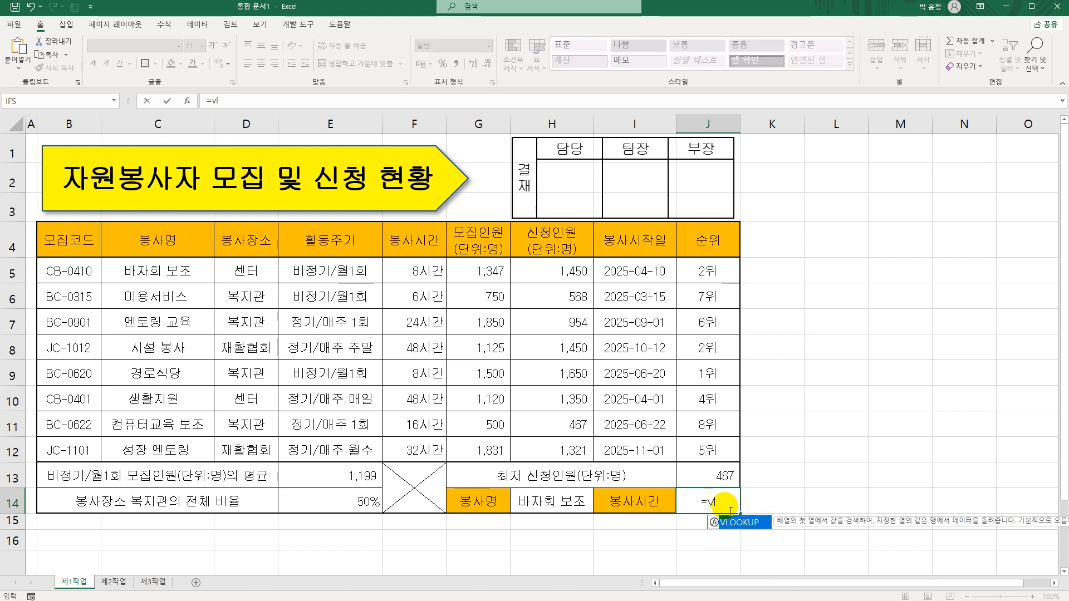
key(Tab)
click(184, 101)
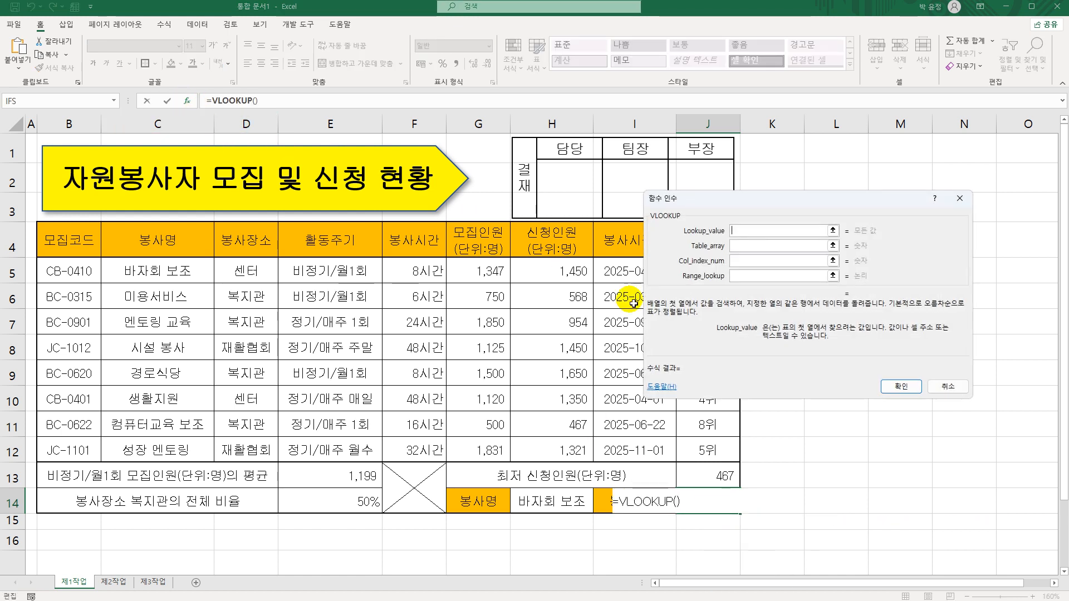
click(562, 503)
click(749, 250)
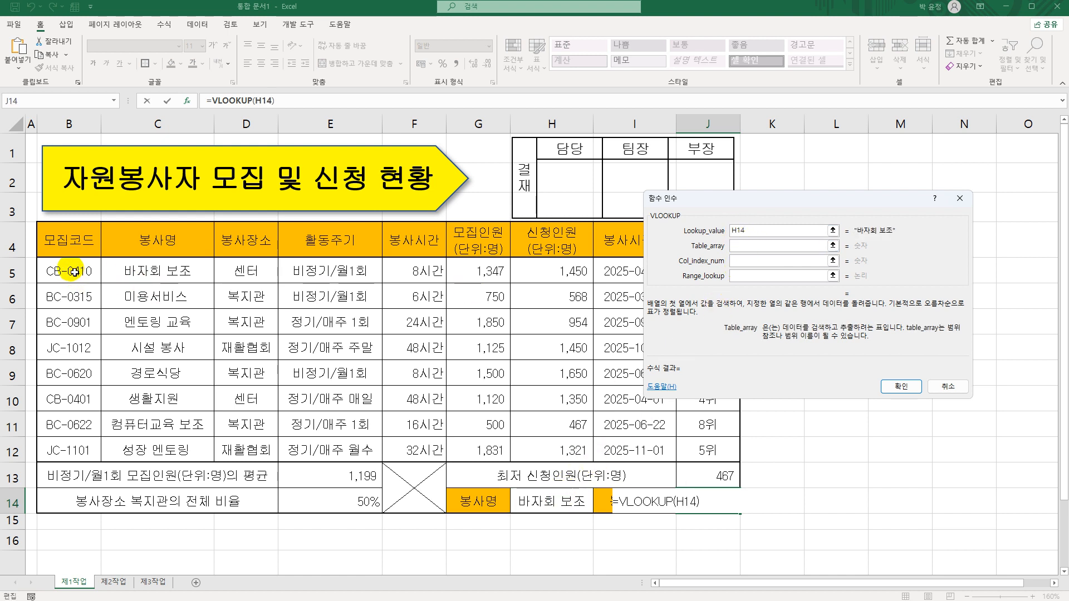
drag(74, 272, 545, 451)
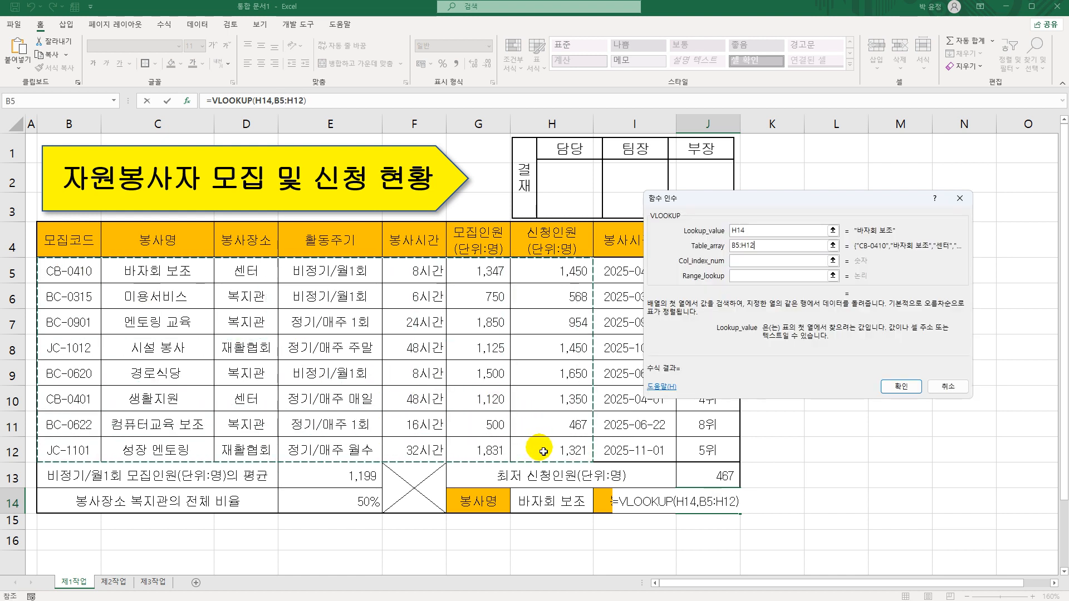
click(753, 266)
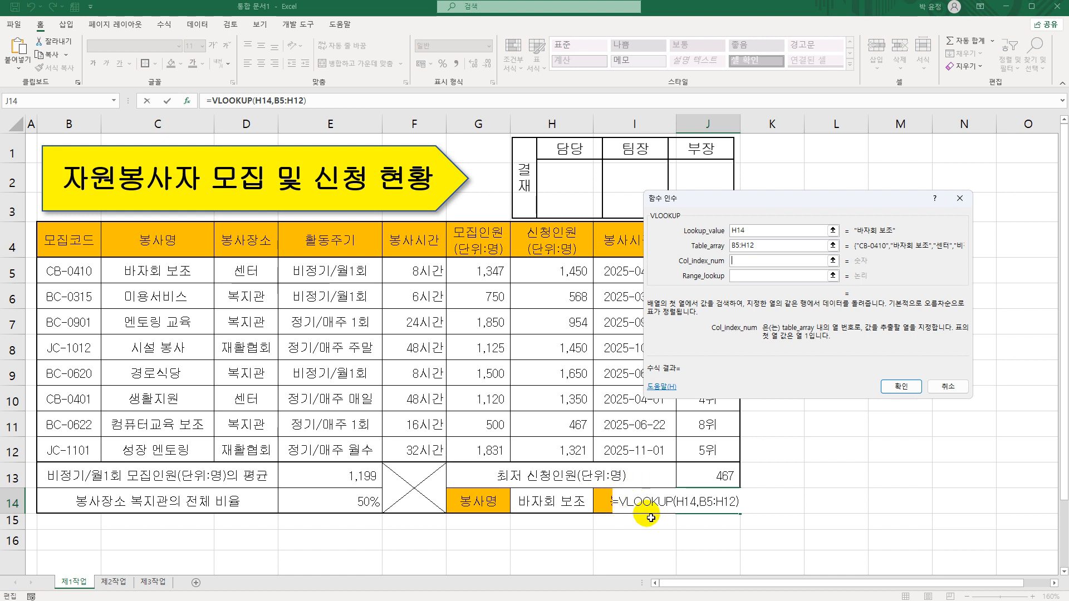
drag(762, 246, 680, 249)
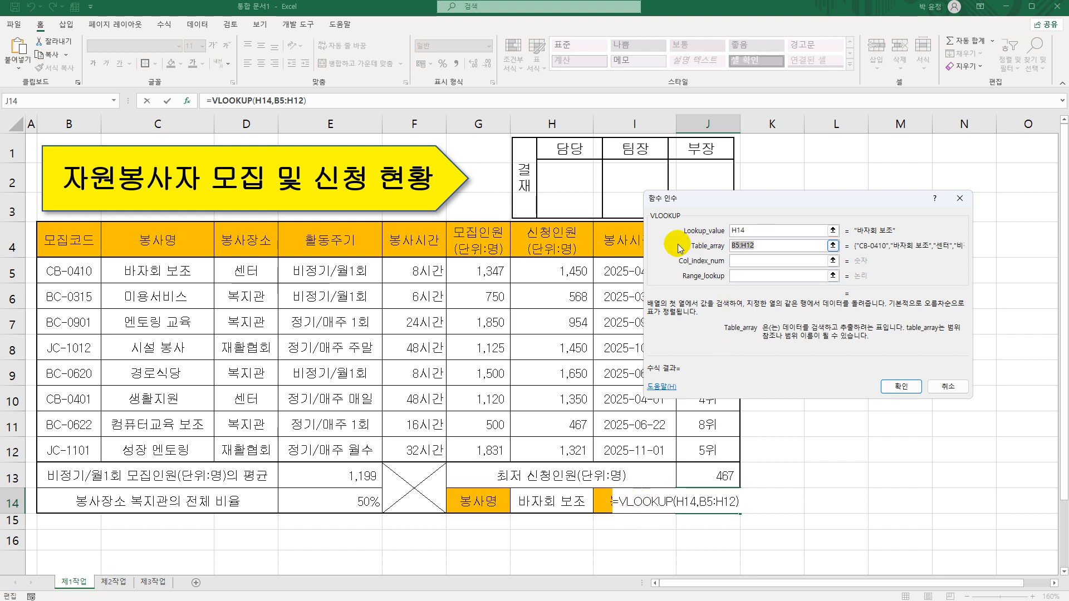
key(BackSpace)
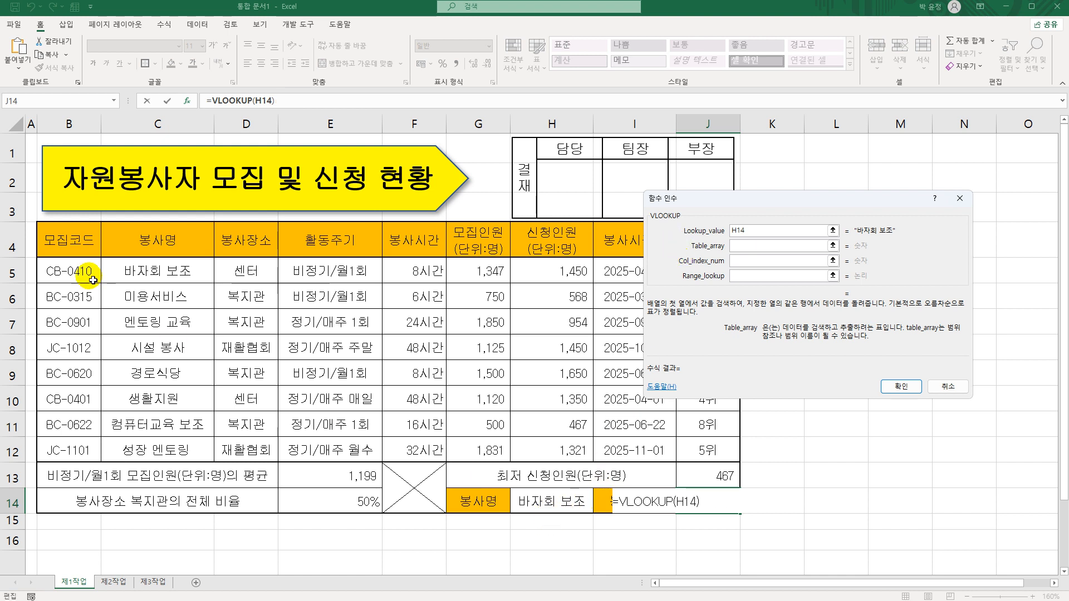
- Complete the VLOOKUP with table range C5:H12, column index 4 and range lookup 0, and right-align cell J14
drag(131, 272, 504, 452)
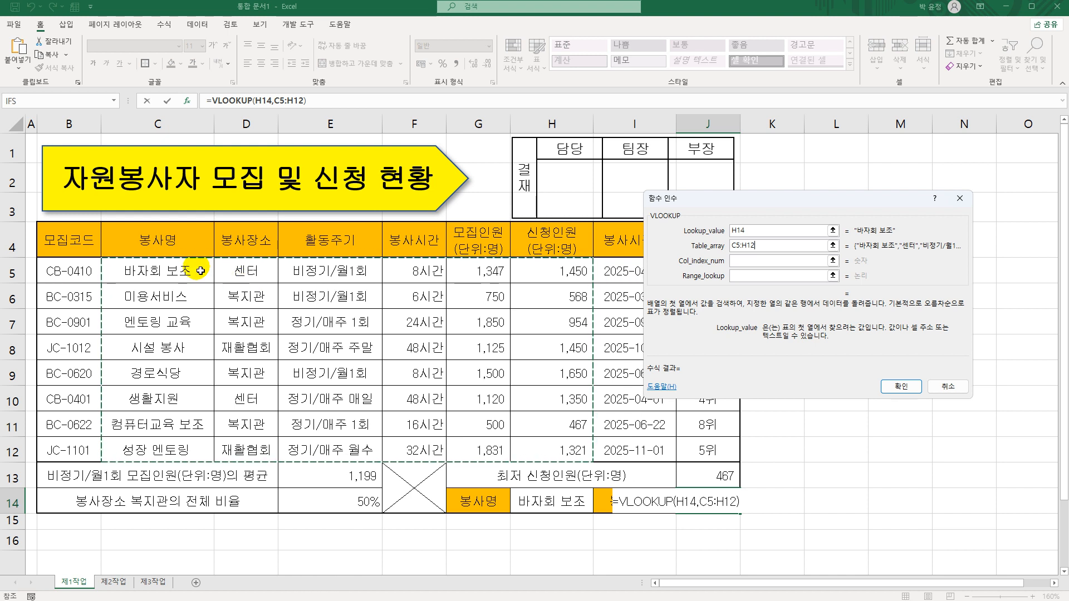
click(758, 263)
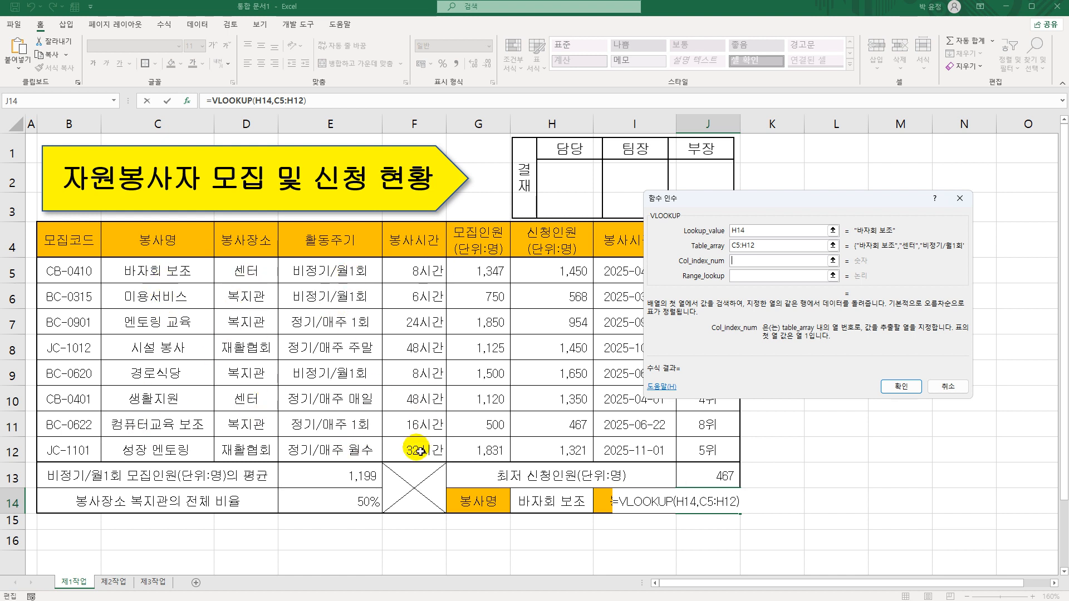
text(4)
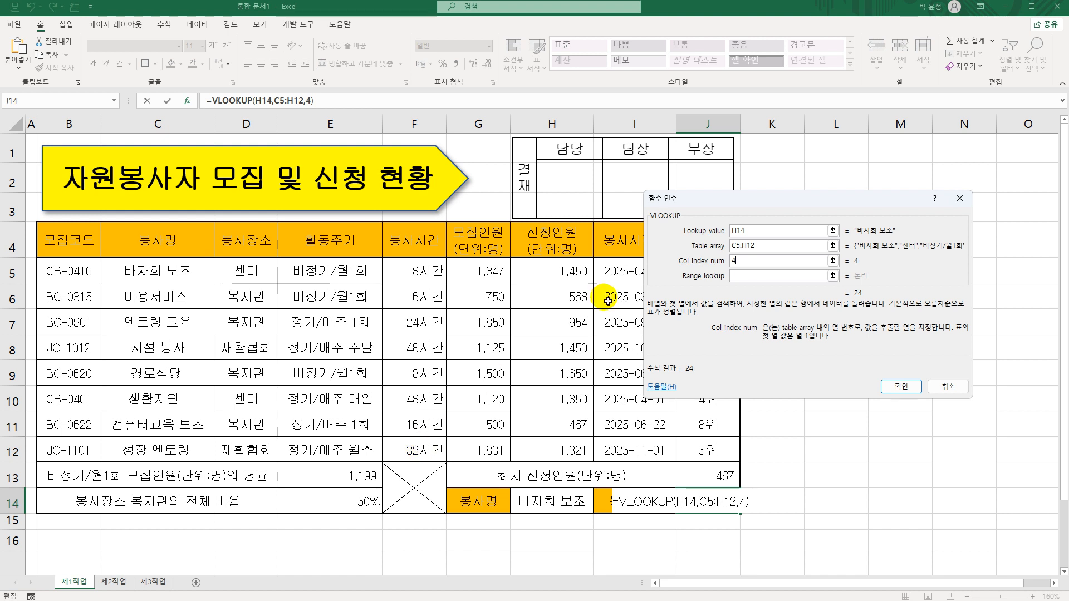
click(751, 281)
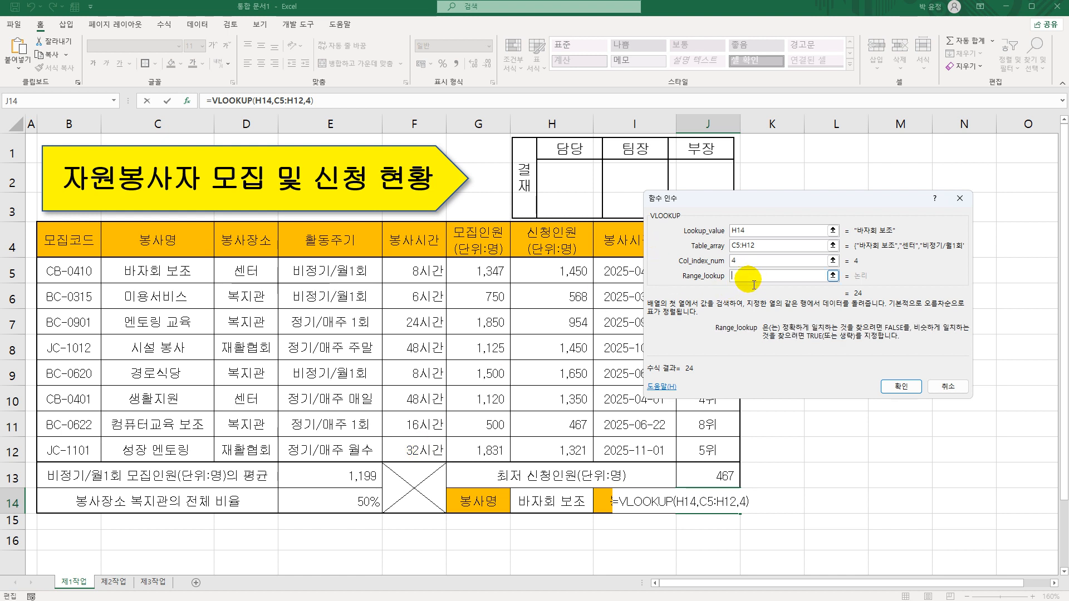
text(0)
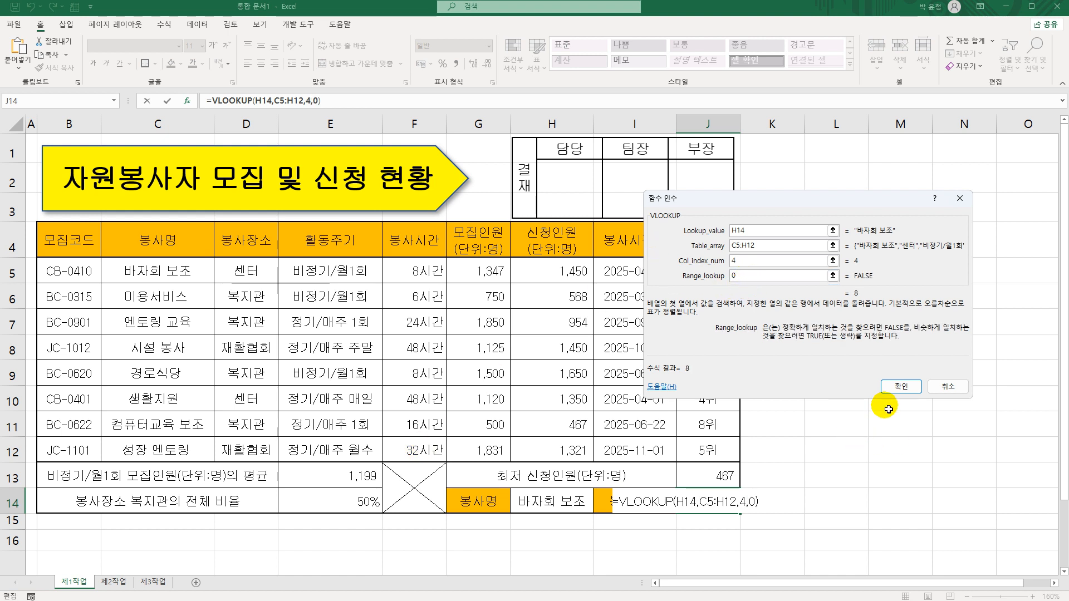
click(899, 388)
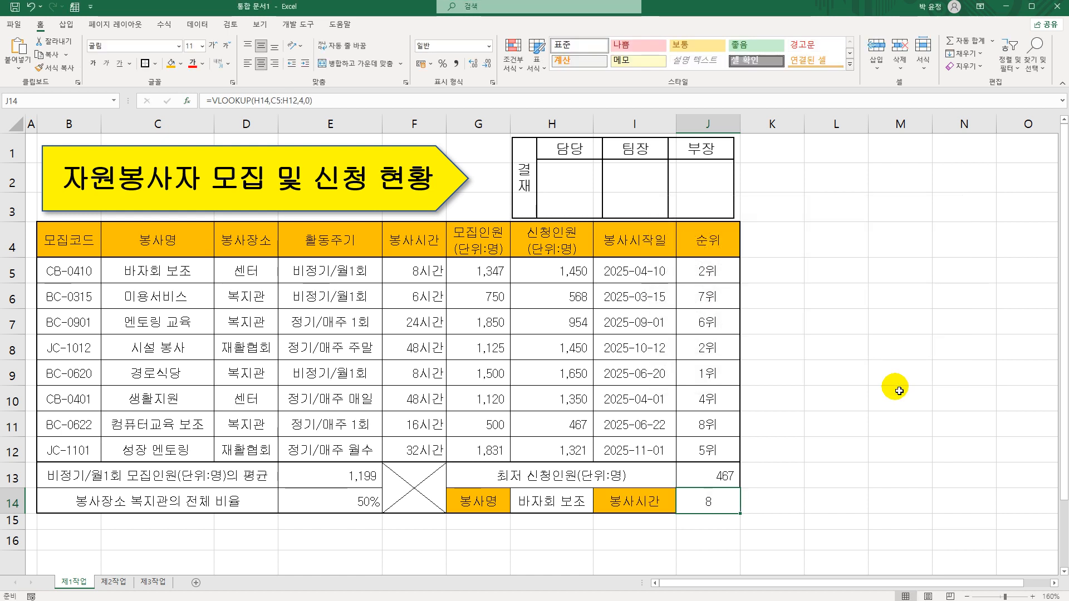
click(275, 63)
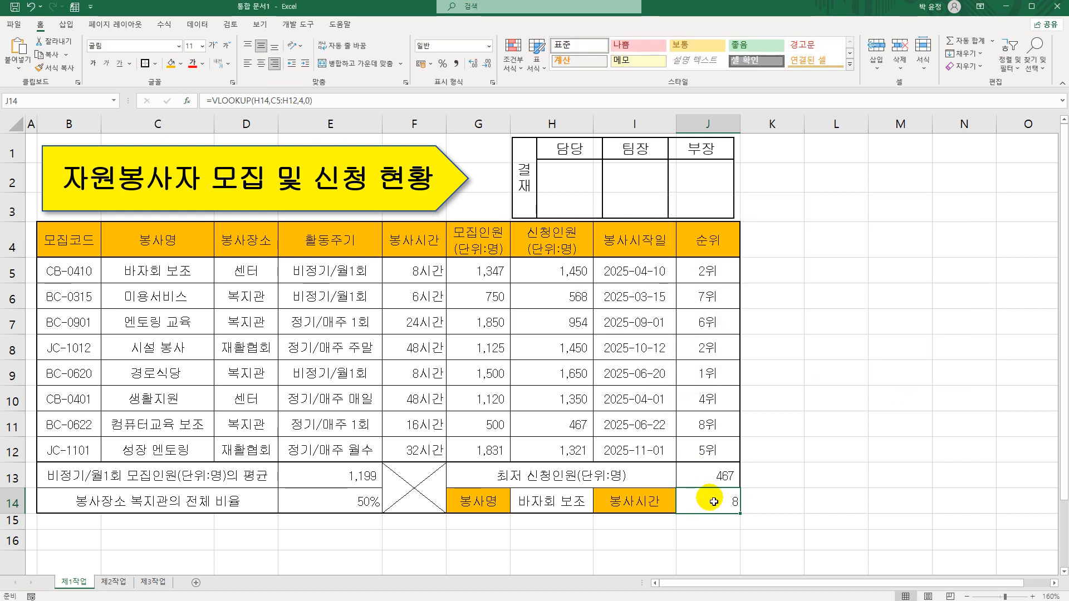
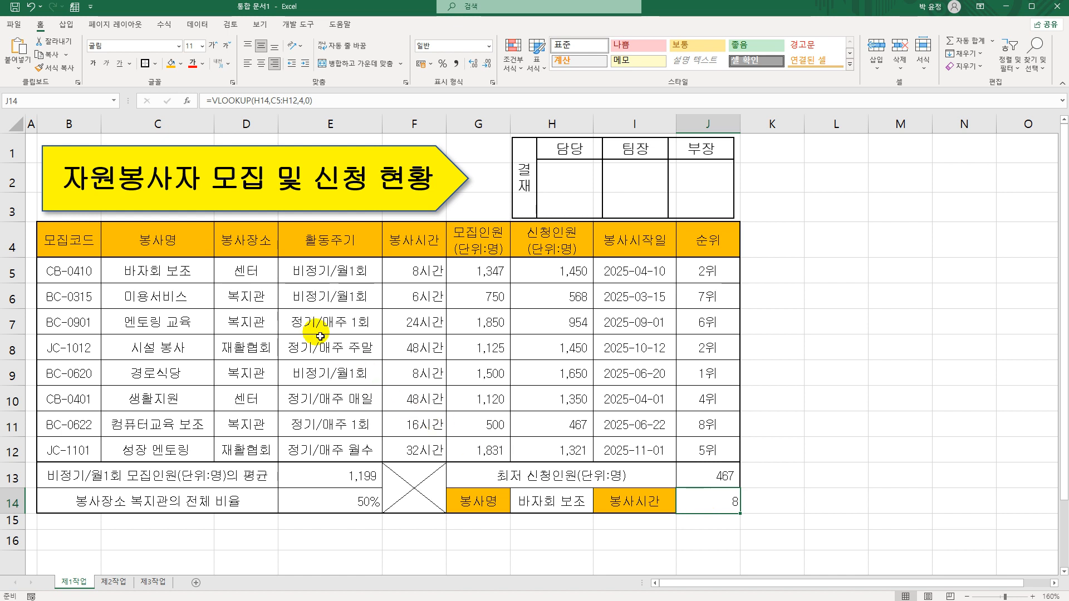
- Create a formula-based conditional formatting rule for B5:J12 with the formula =$H5<=1000
drag(80, 280, 686, 458)
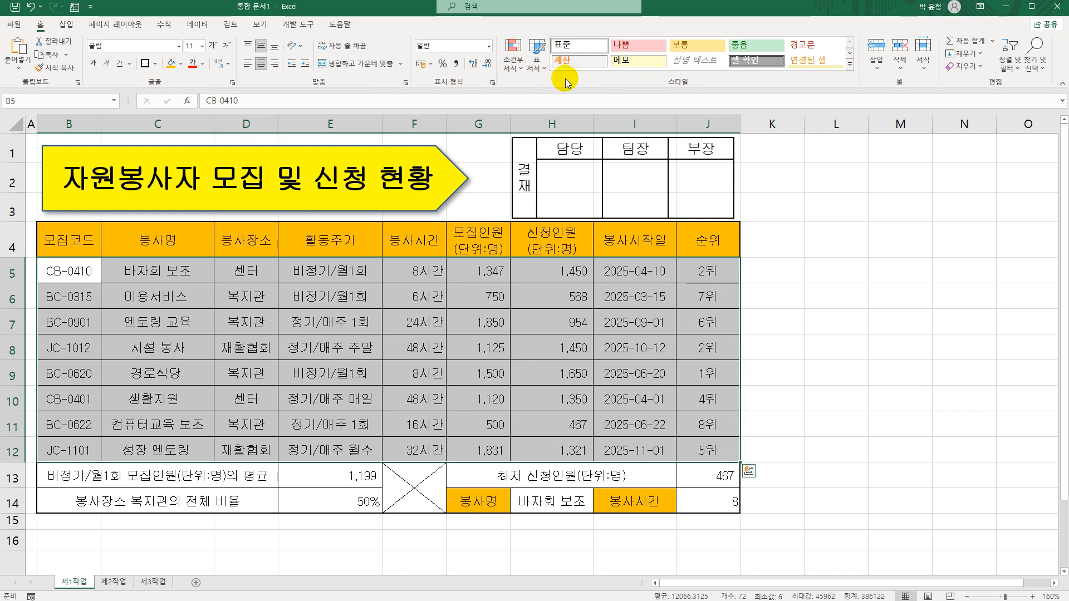
click(511, 66)
click(553, 223)
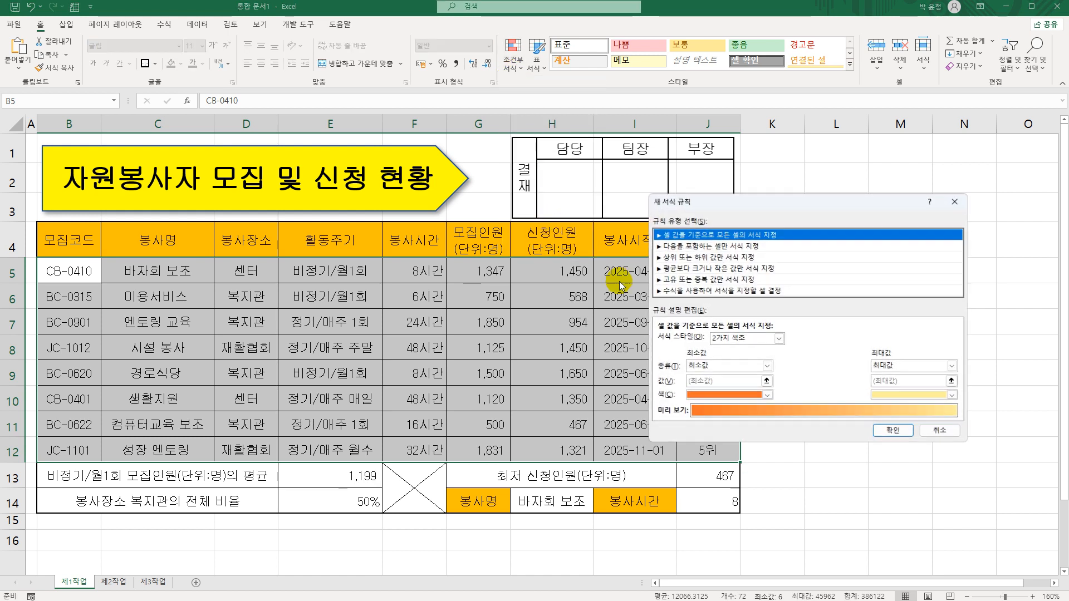
click(726, 292)
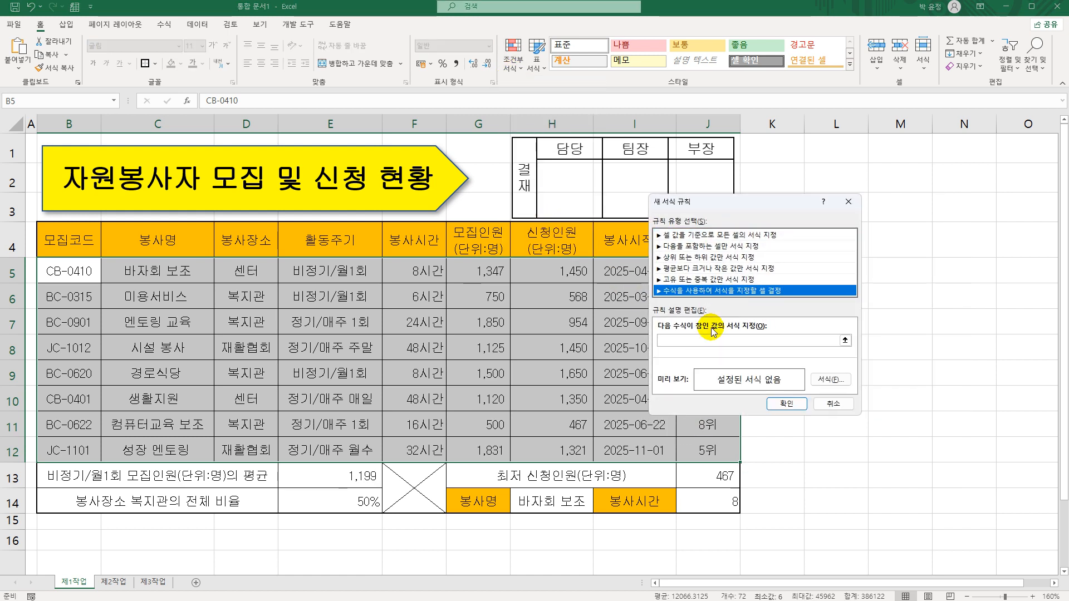
click(708, 341)
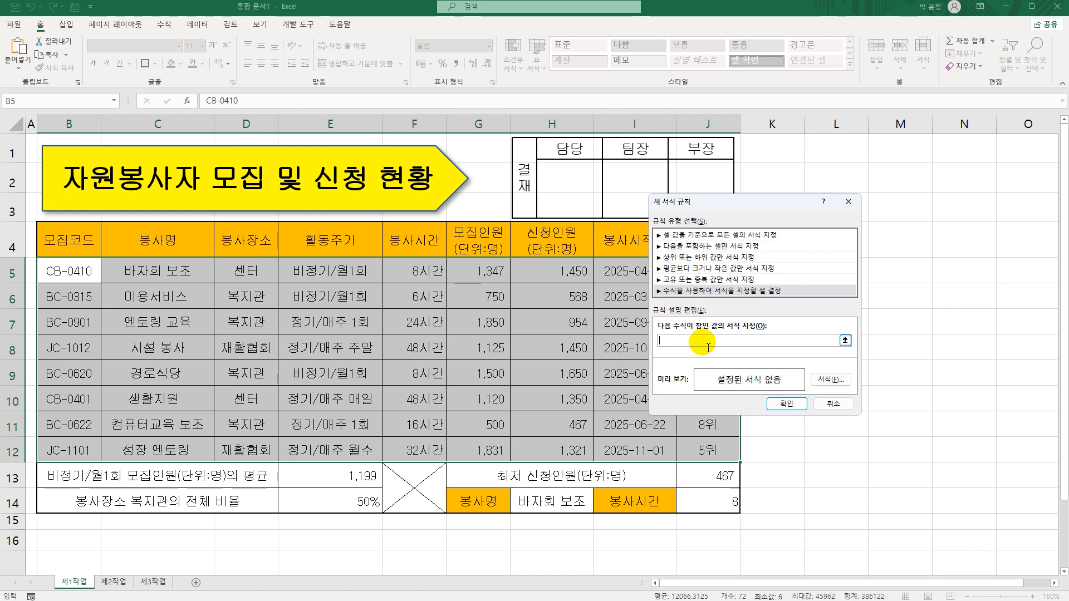
text(=)
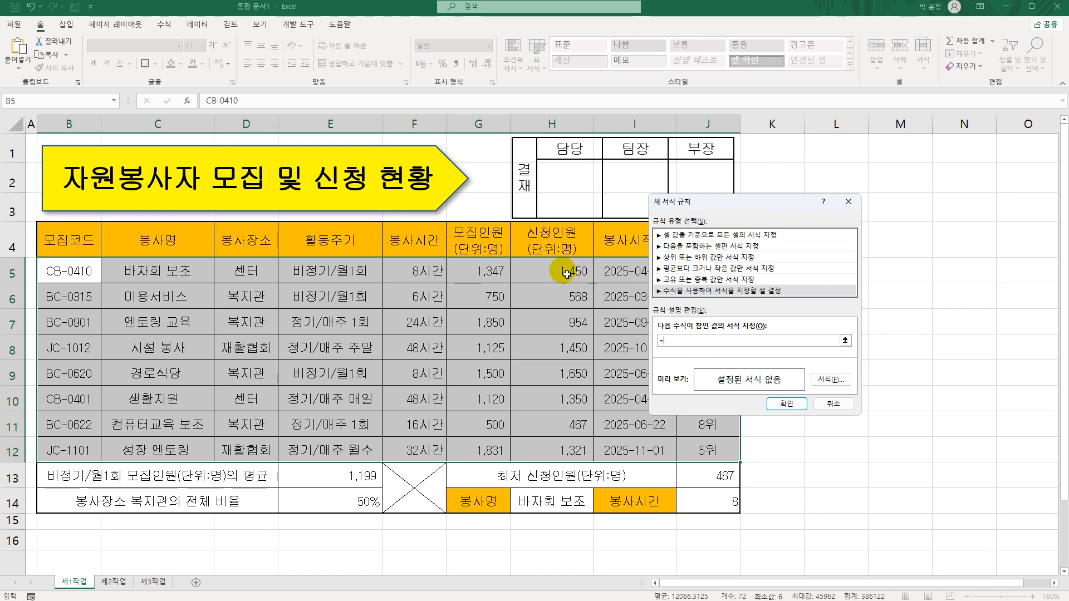
click(563, 271)
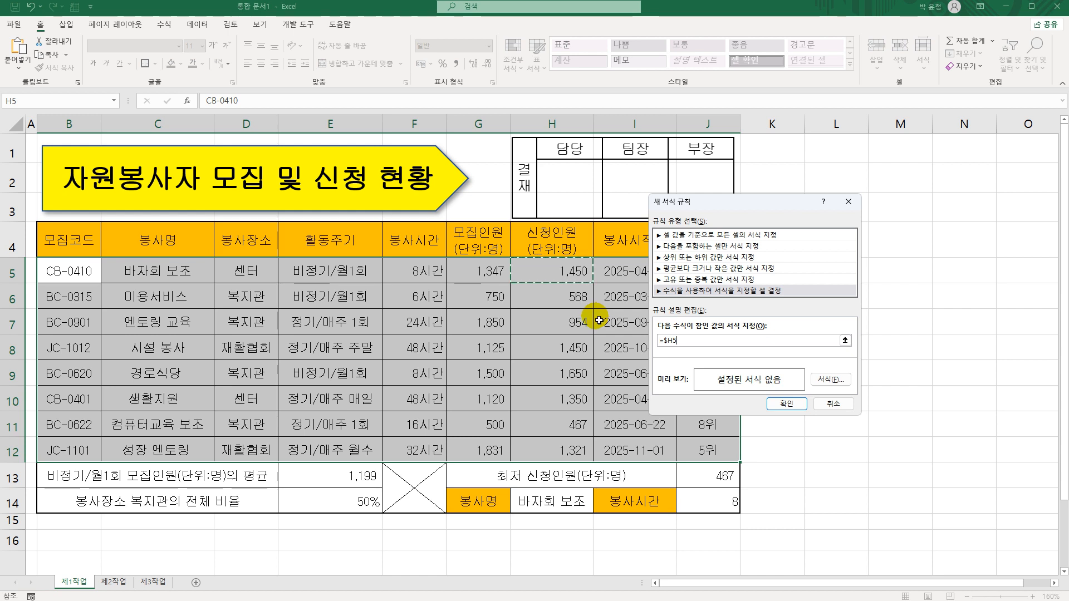
text(<=1000)
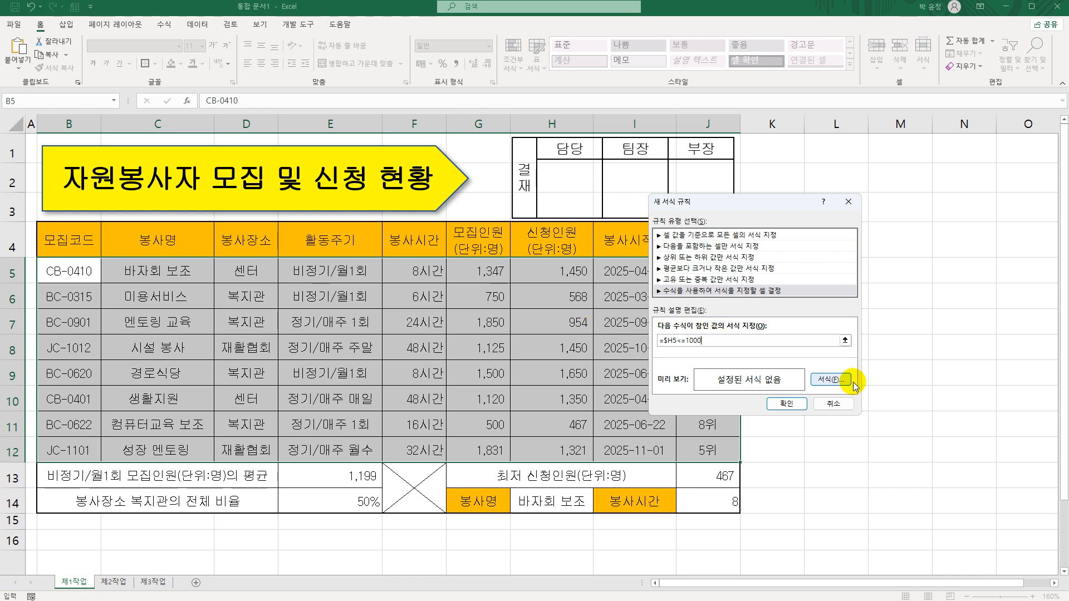
- Give the rule a bold (굵게) font style in standard blue and apply it to the table rows
click(833, 381)
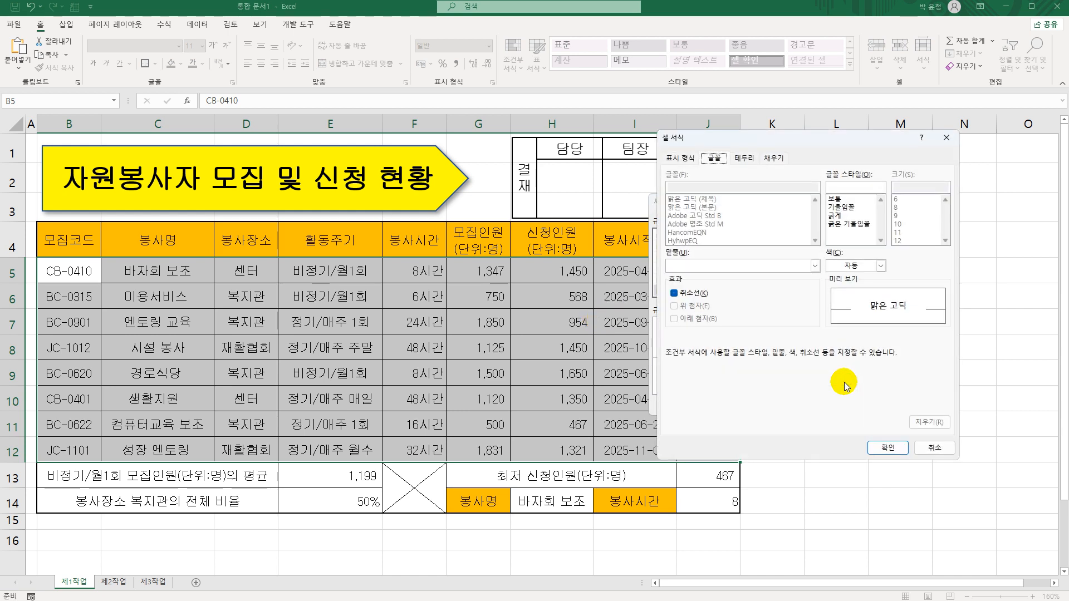
click(838, 216)
click(881, 265)
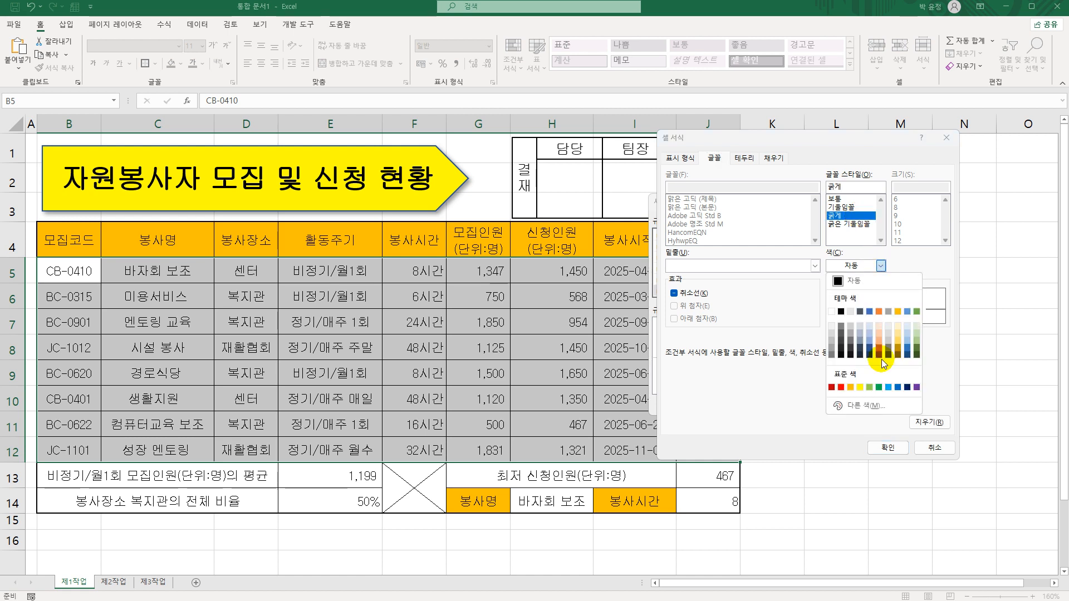
click(898, 388)
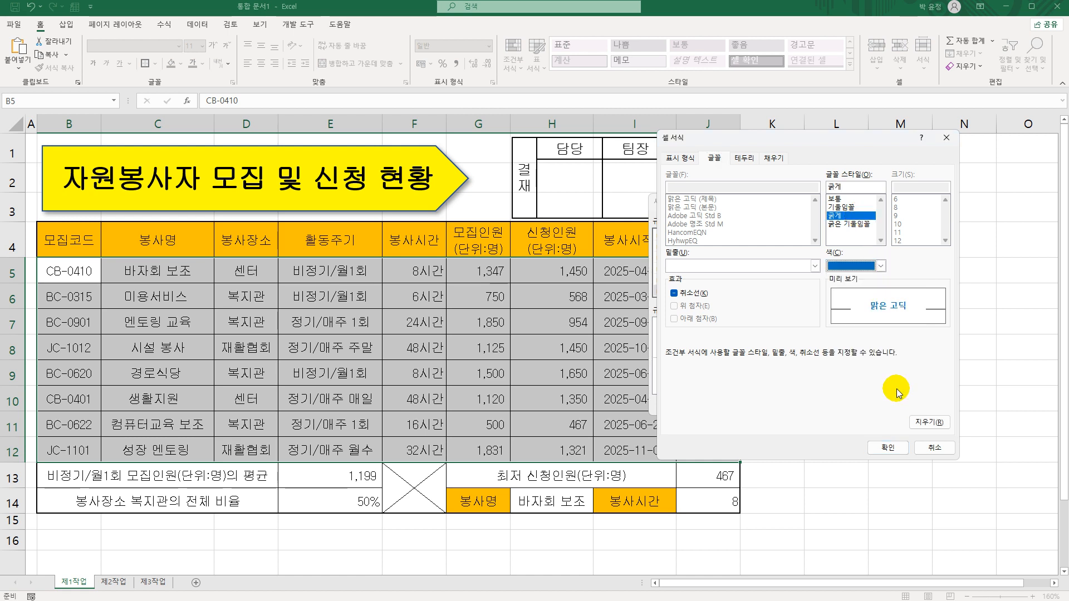
click(877, 450)
click(786, 403)
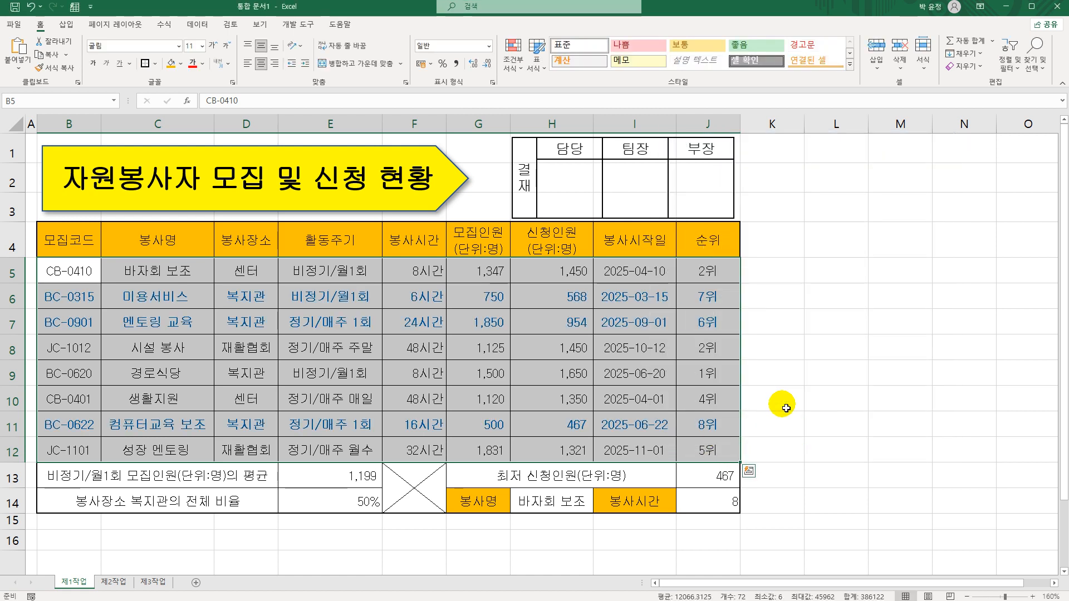
click(712, 301)
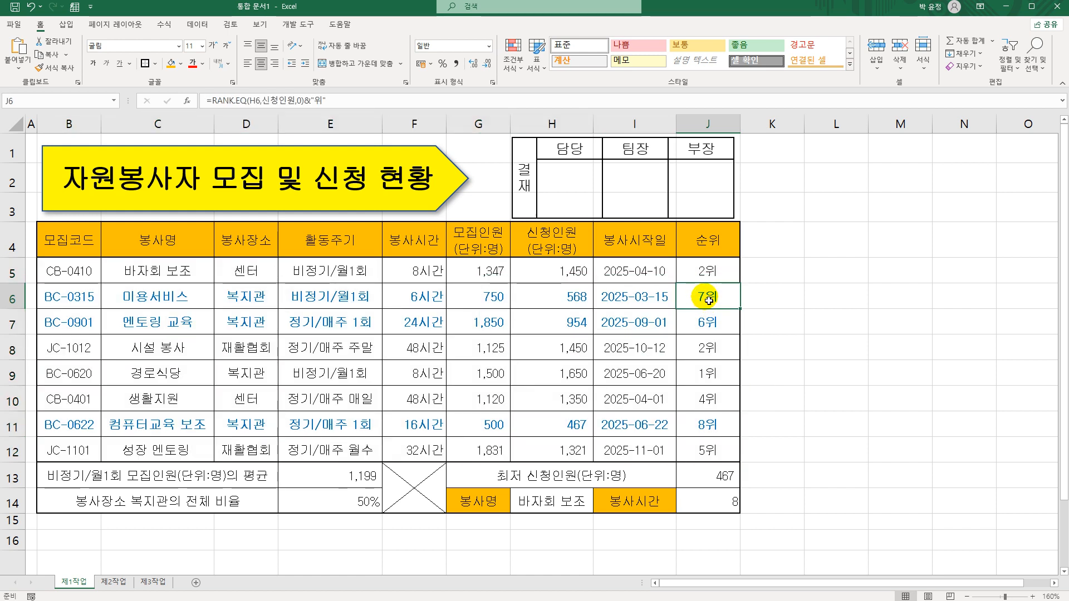
click(730, 426)
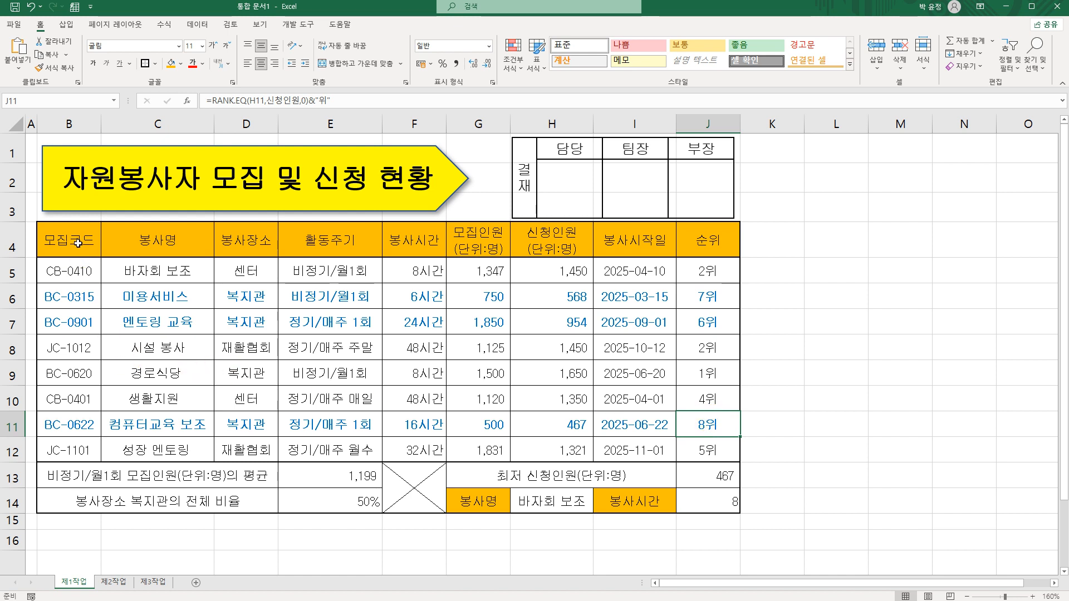
- Copy the table range B4:H12 and paste it into the 제2작업 sheet starting at B2
drag(78, 243, 562, 450)
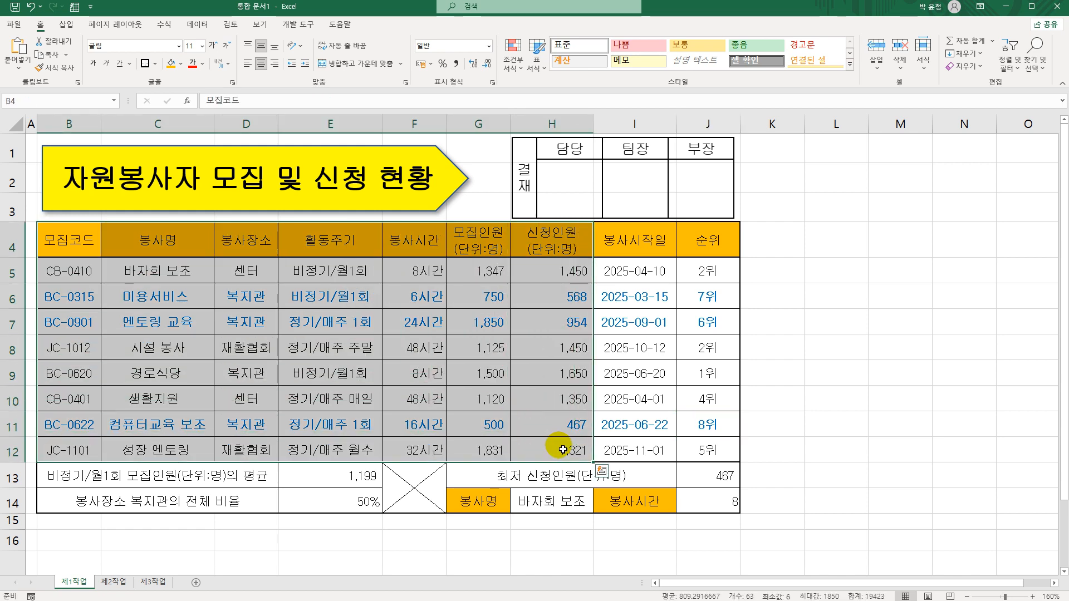
key(ctrl+c)
click(116, 582)
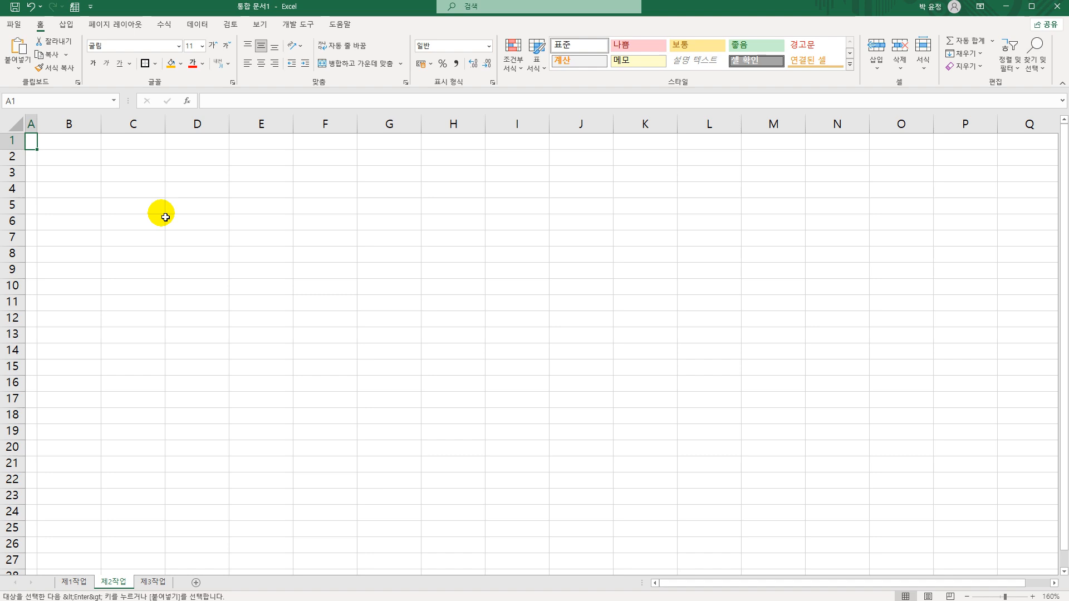
click(77, 162)
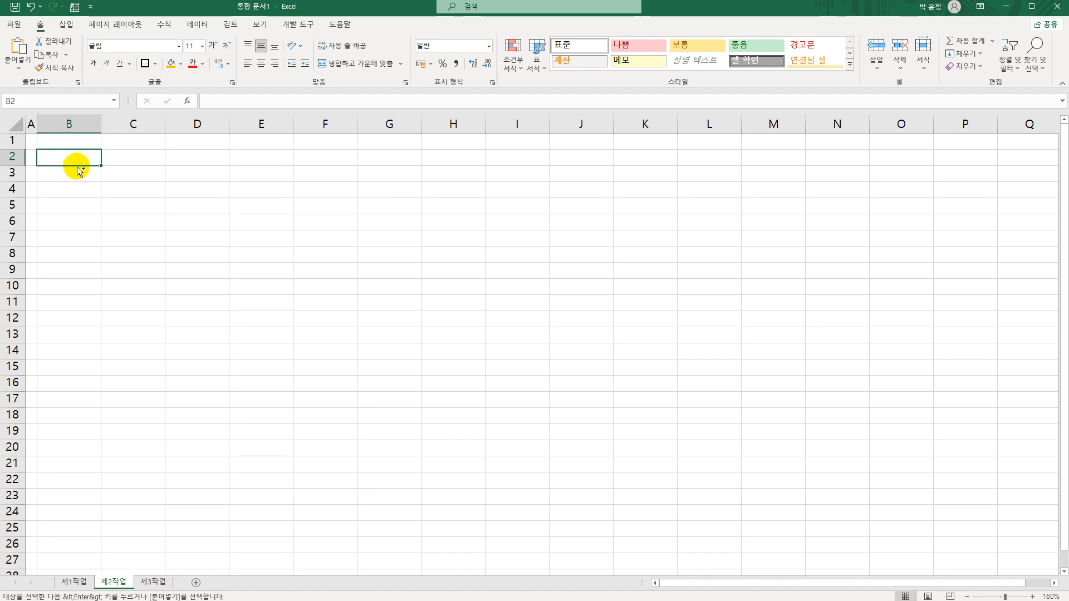
key(ctrl+v)
- Autofit the widths of columns B through H on the 제2작업 sheet to their contents
drag(78, 123, 455, 139)
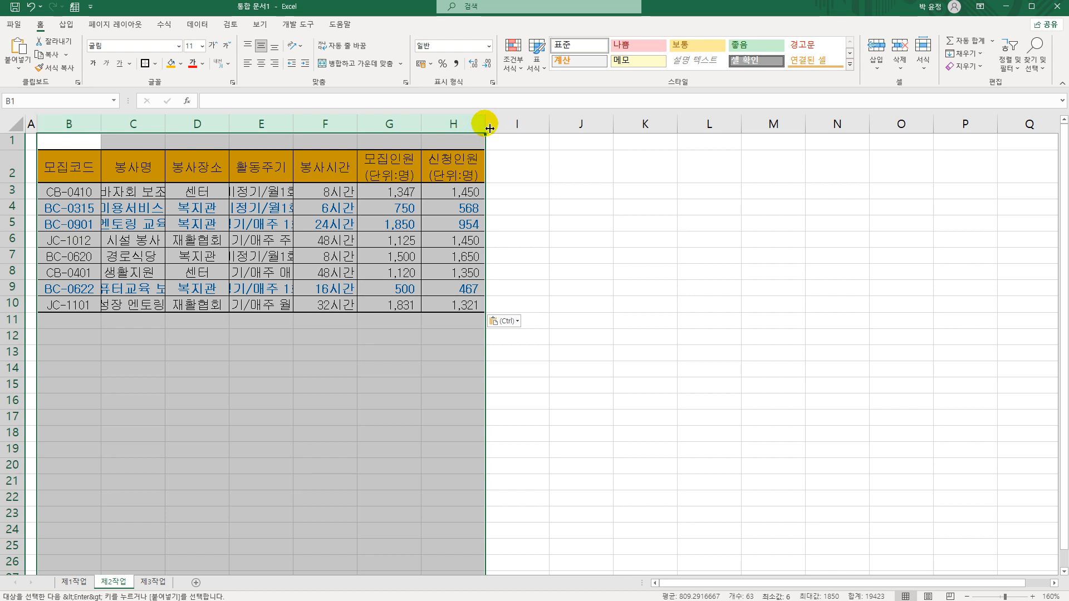
double_click(485, 123)
click(651, 372)
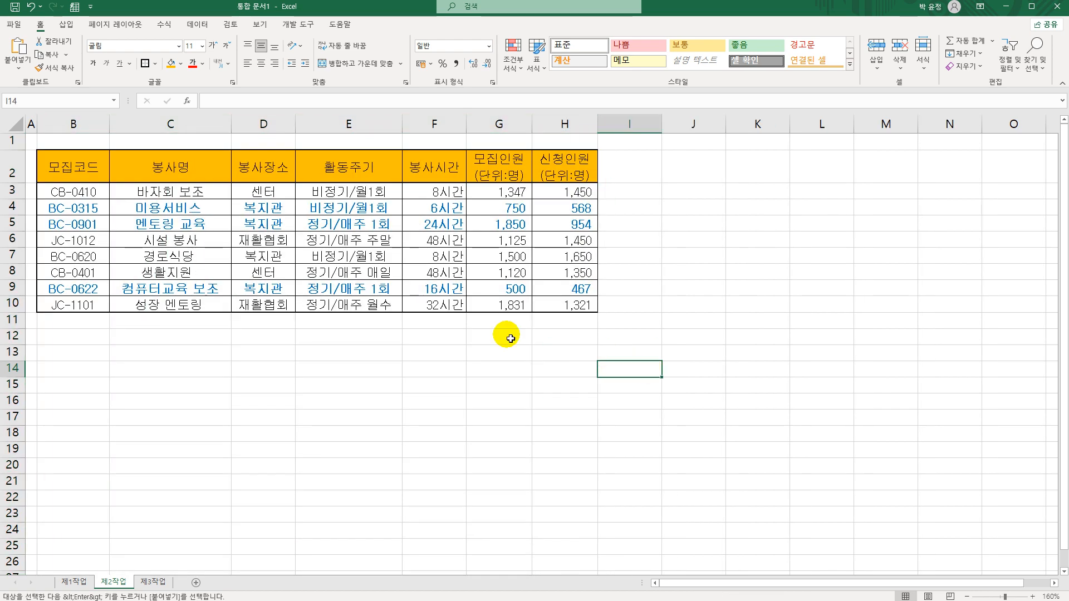
- Copy the headers 봉사장소 and 모집인원(단위:명) from D2 and G2 to the criteria area starting at B13
click(281, 167)
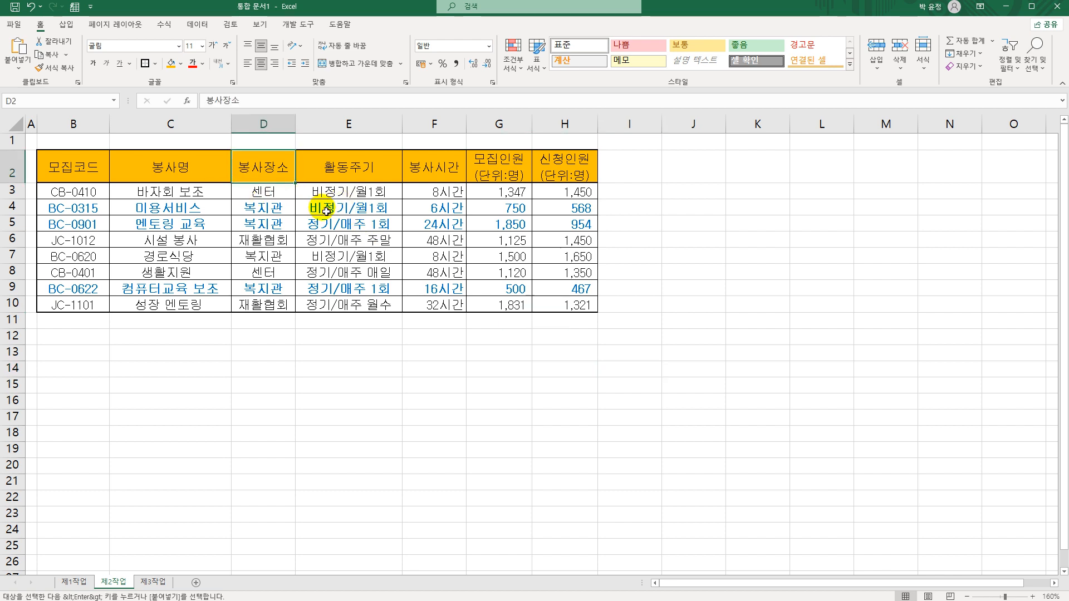
ctrl+click(502, 170)
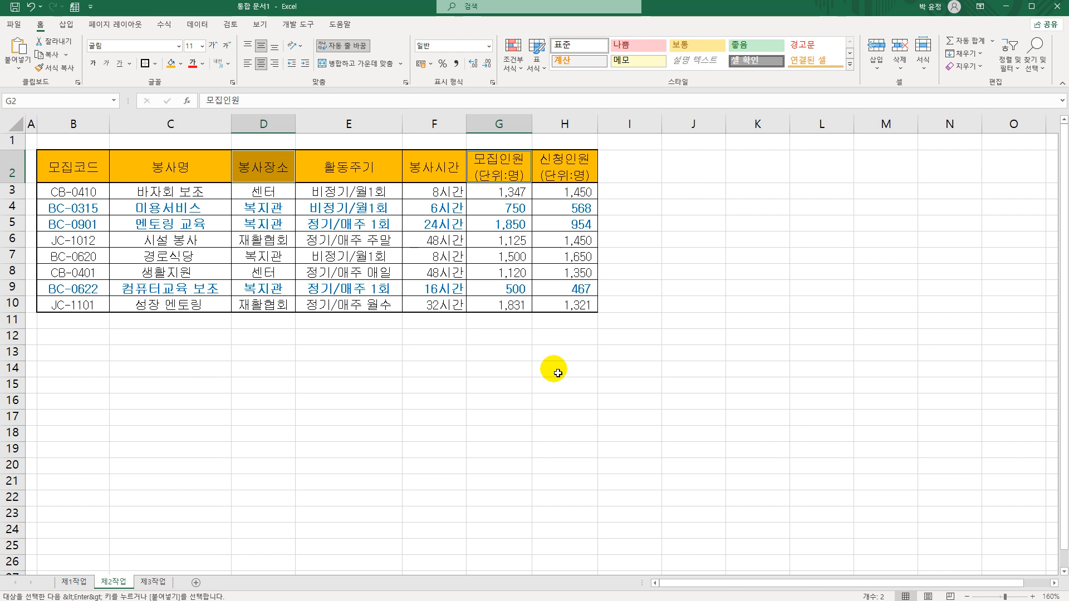
key(ctrl+c)
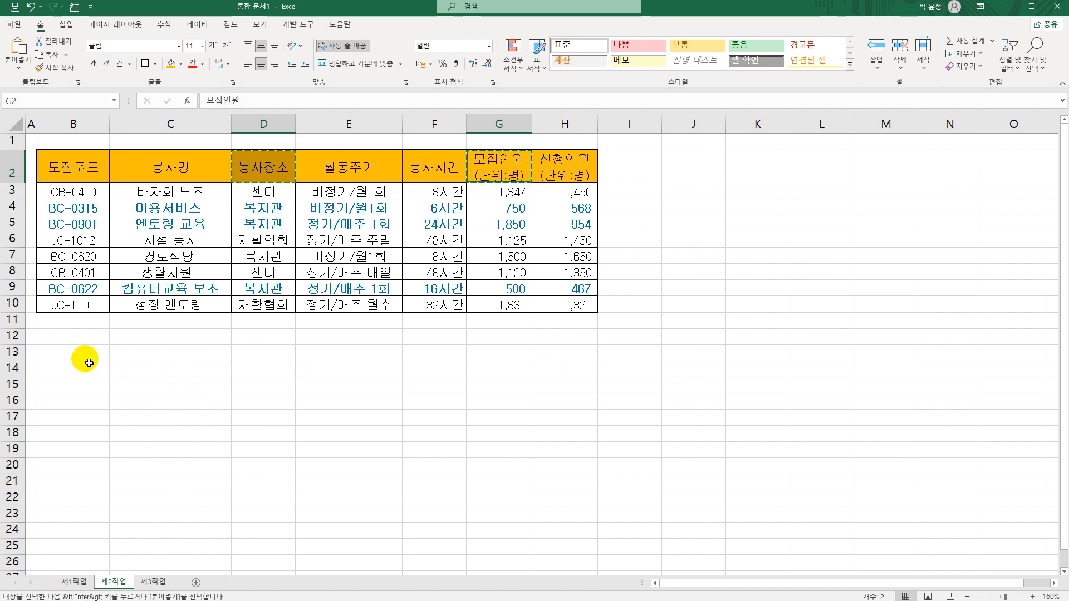
click(83, 359)
key(ctrl+v)
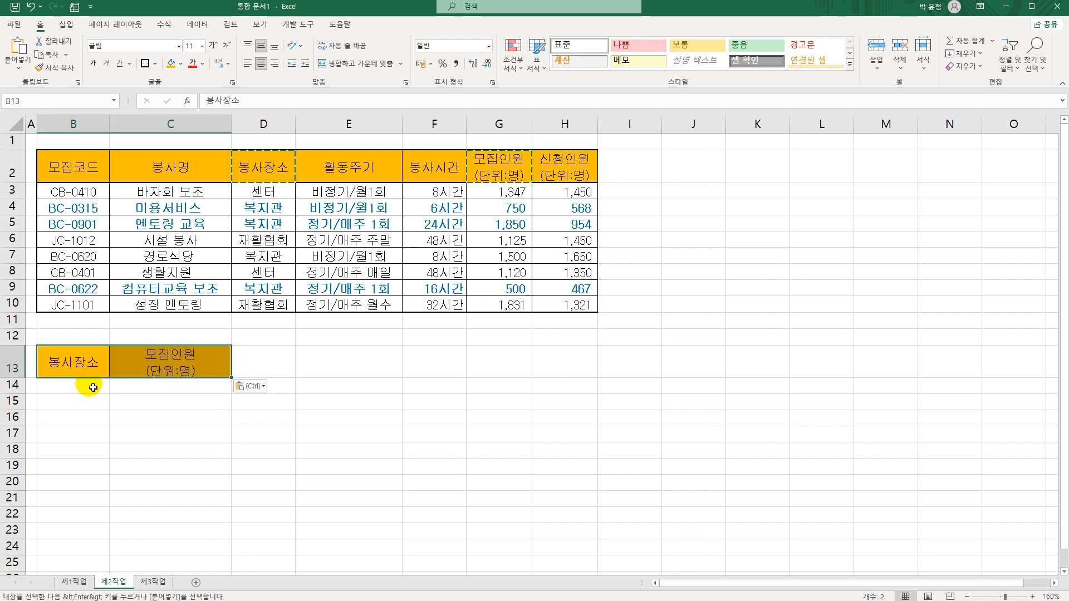
- Fill in the OR criteria by copying 센터 into B14 and entering >=1800 in C15
click(93, 388)
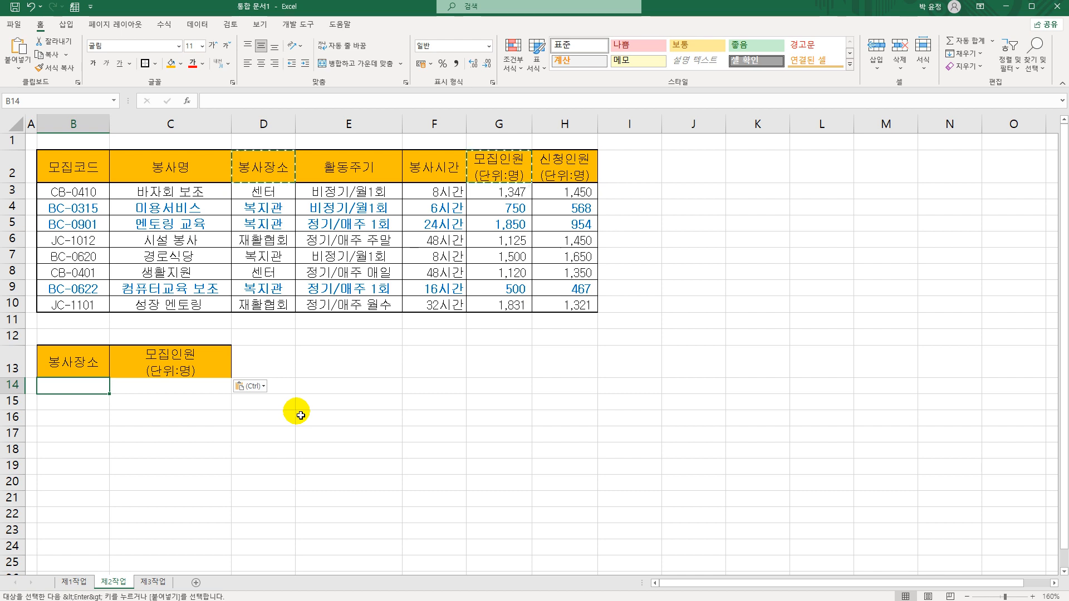
click(280, 199)
key(ctrl+c)
click(95, 390)
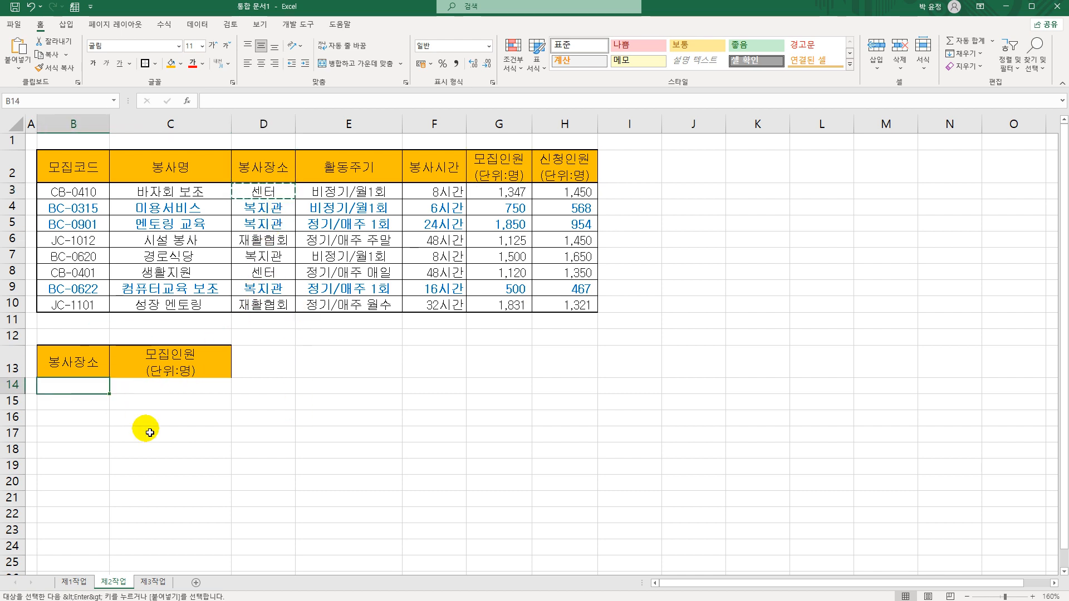
key(ctrl+v)
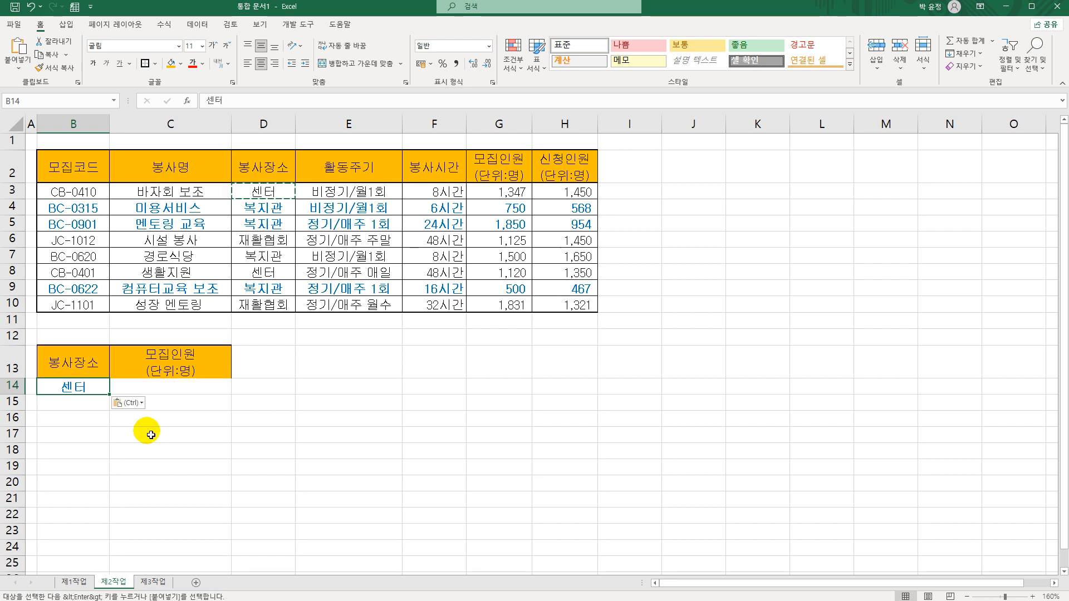
click(166, 405)
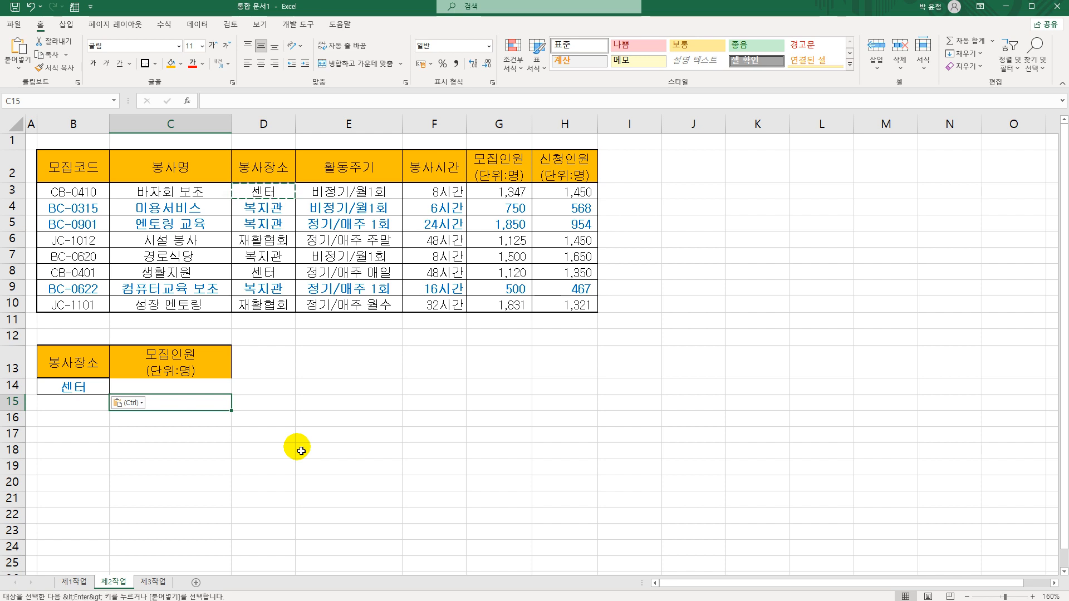
text(>=1800)
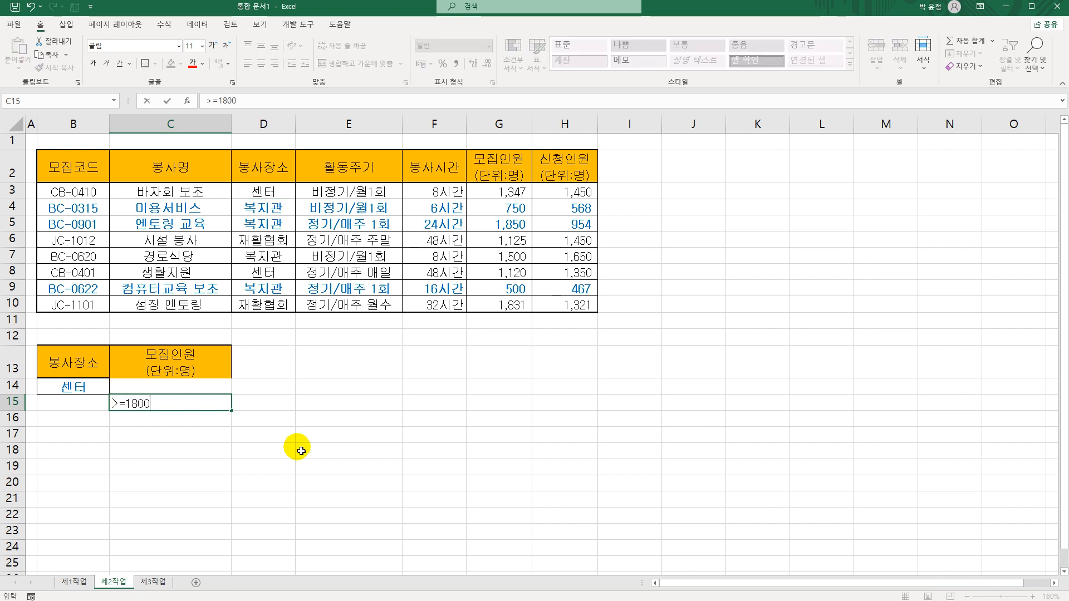
key(Return)
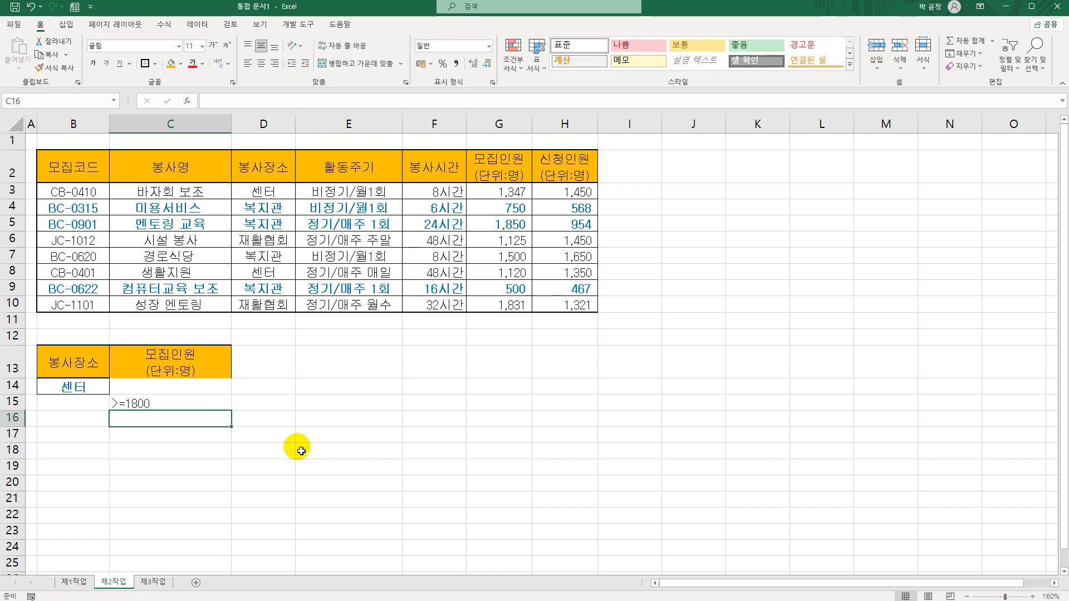
- Run an advanced filter on list range B2:H10 with criteria range B13:C15, copying the matching records to B18
click(270, 240)
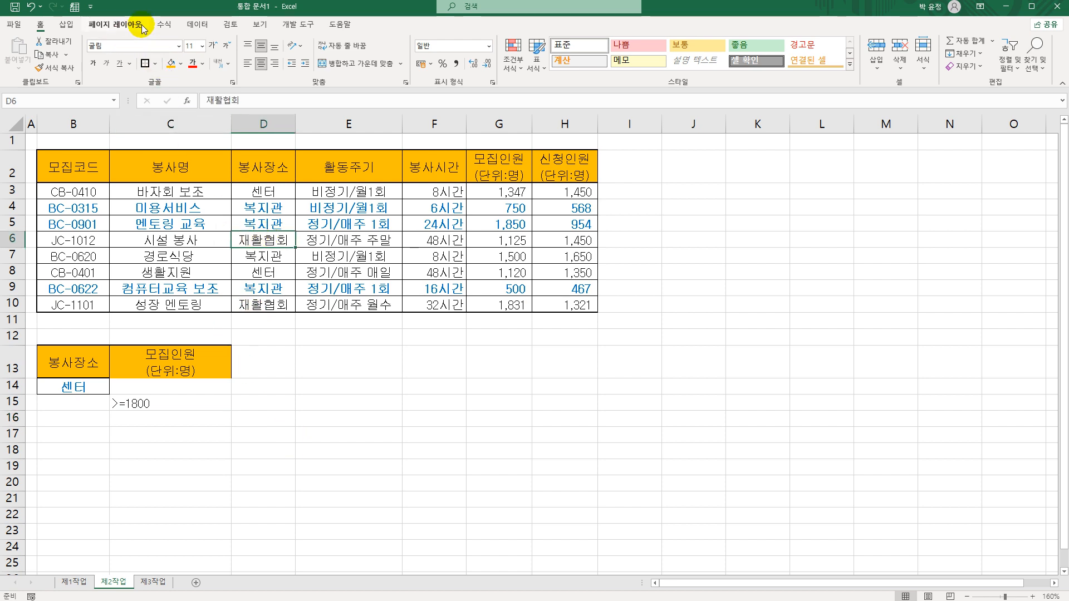
click(194, 25)
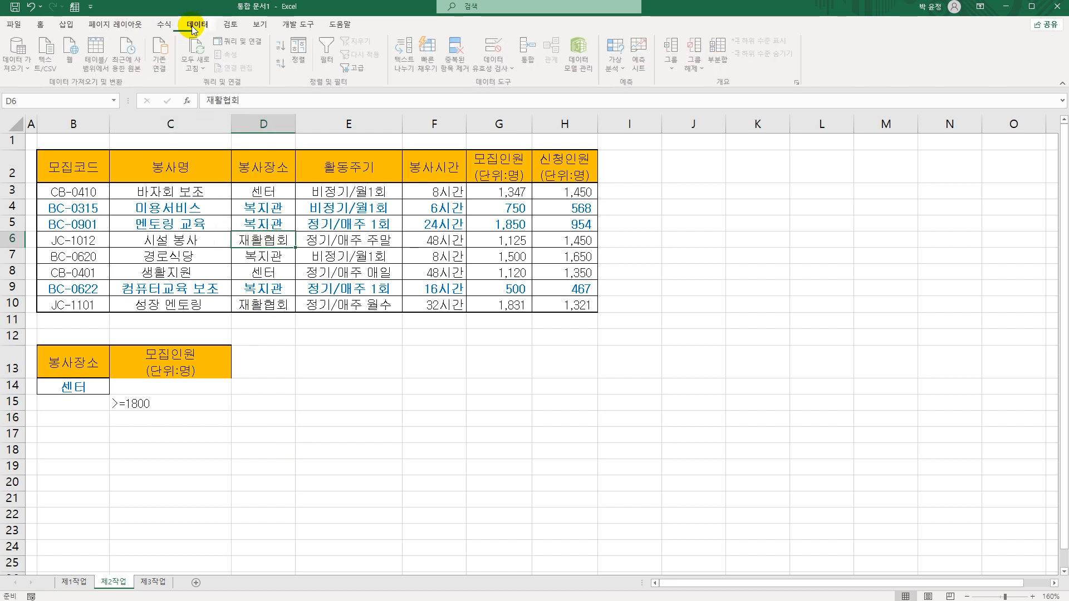
click(351, 68)
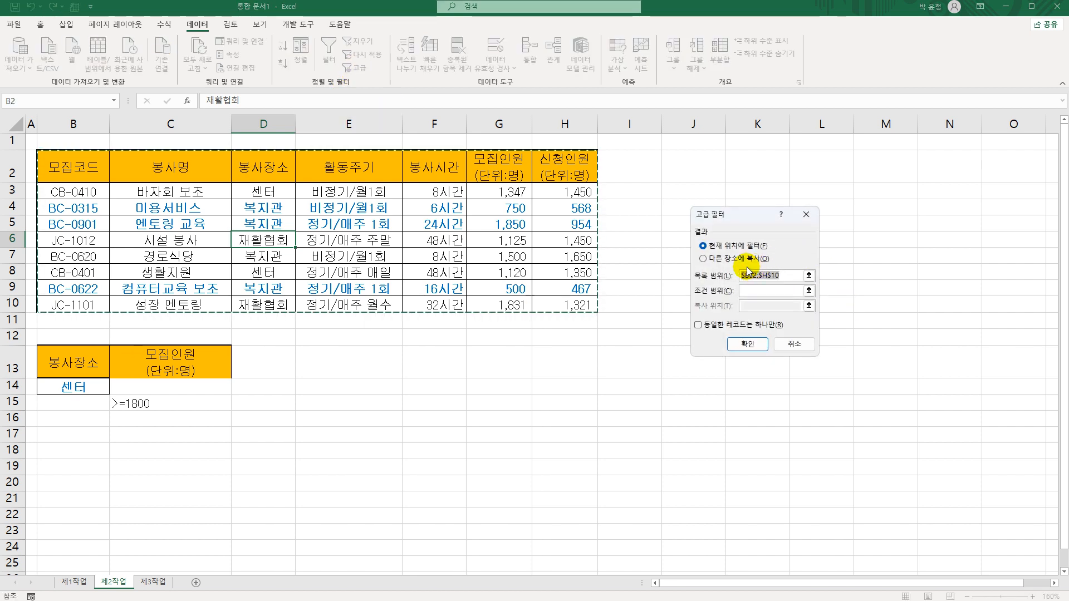
click(741, 259)
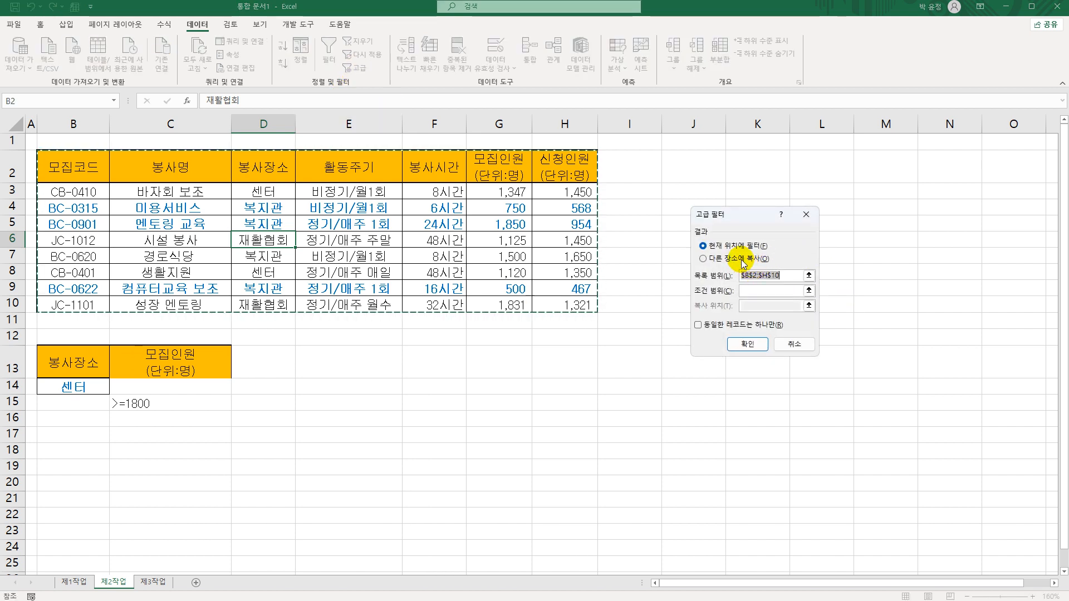
click(761, 294)
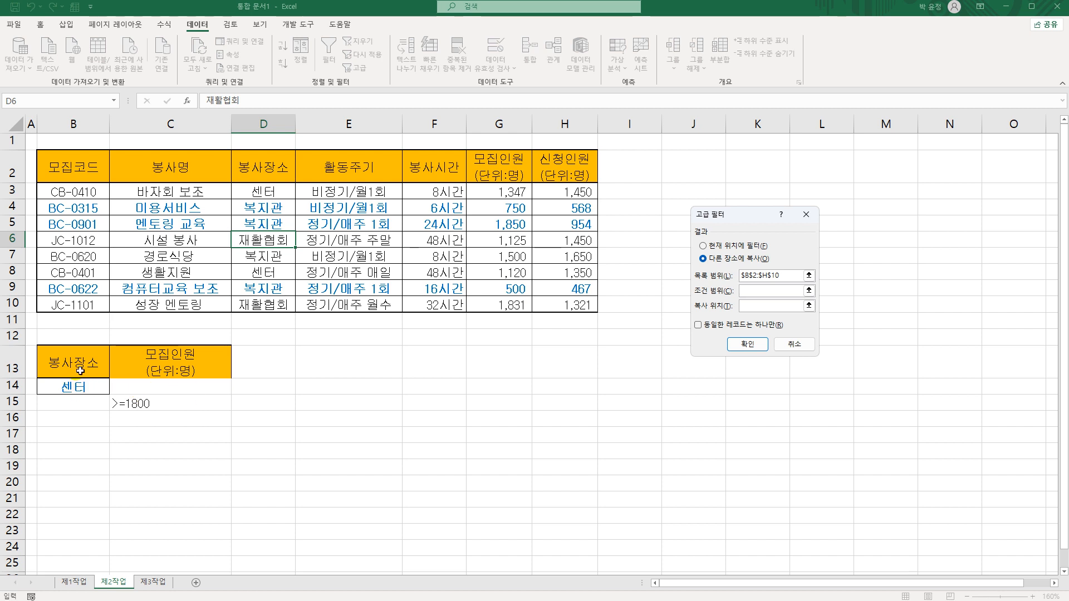
drag(81, 370, 163, 402)
click(766, 308)
click(764, 307)
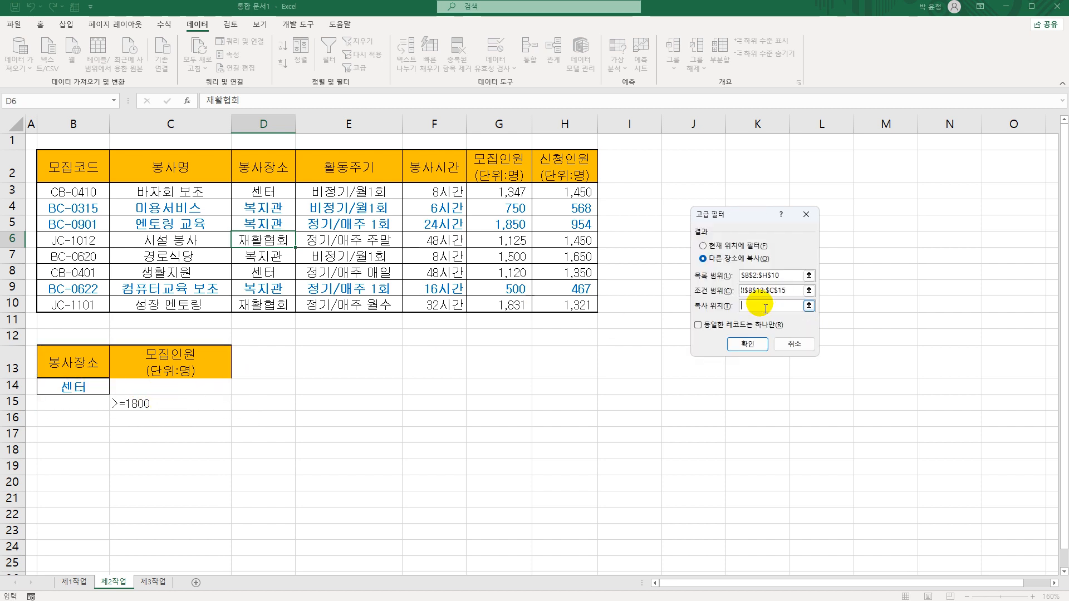
click(69, 453)
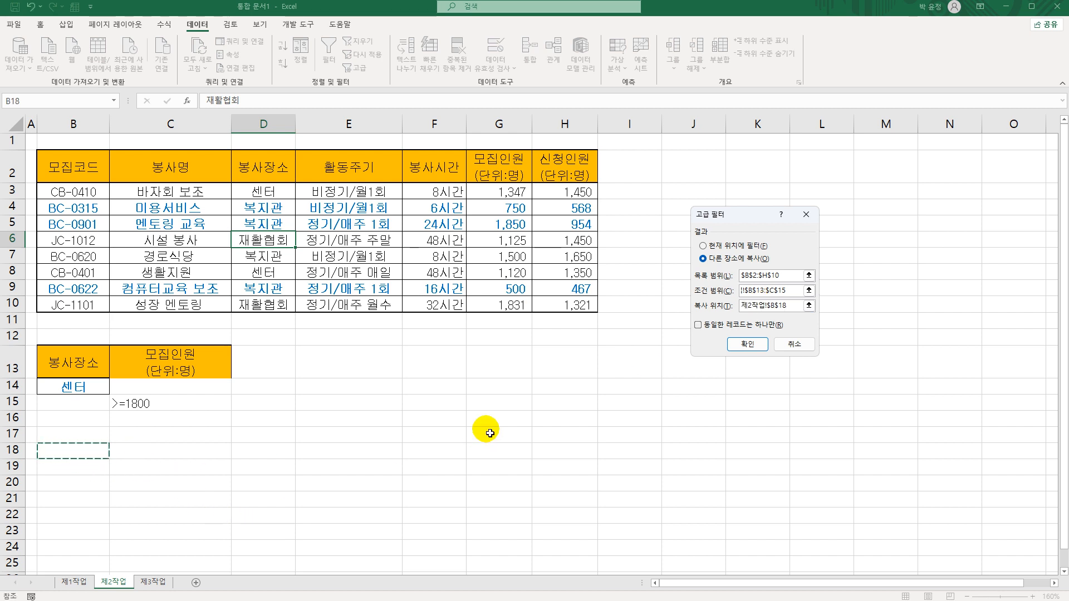
click(747, 344)
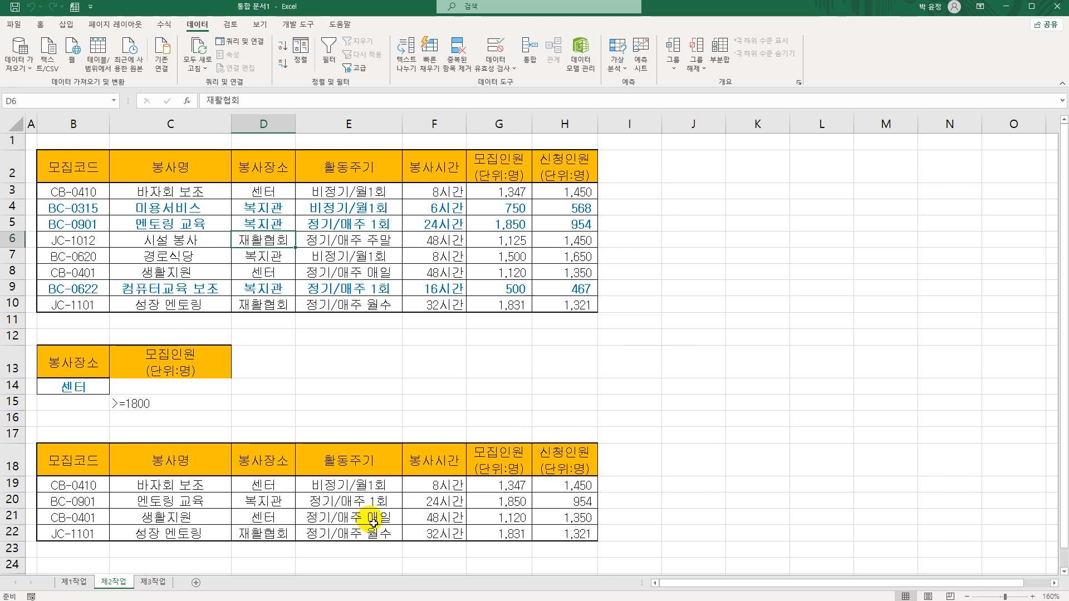
click(269, 487)
click(277, 516)
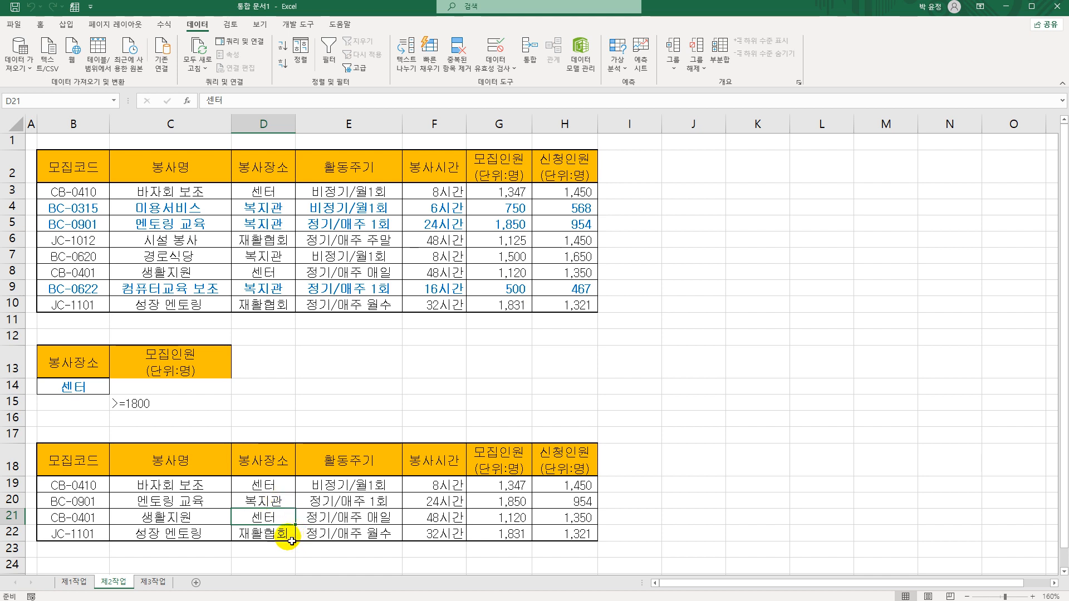
click(496, 502)
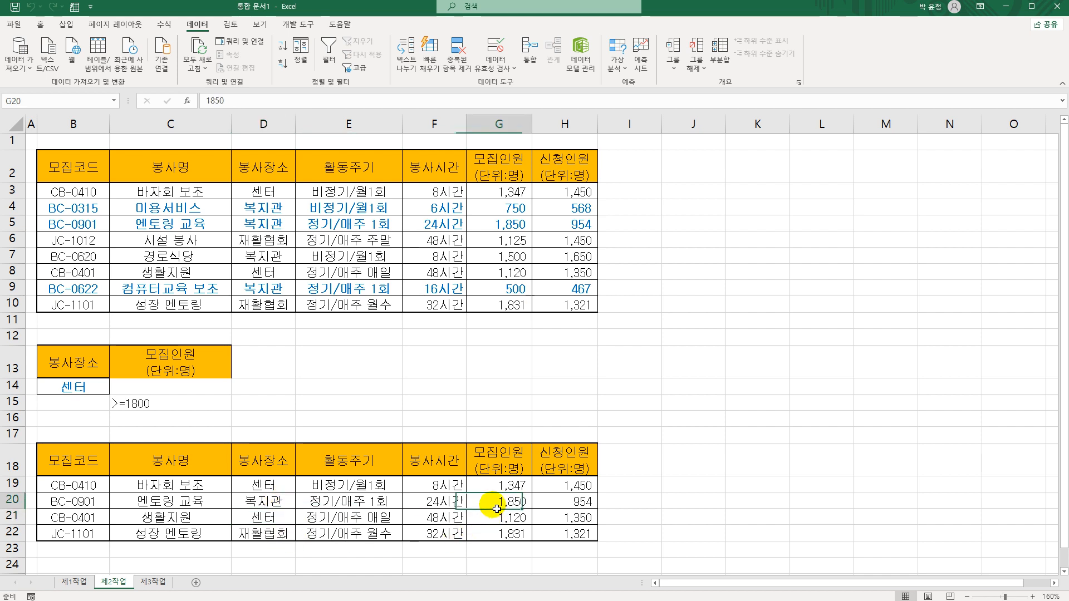
click(495, 539)
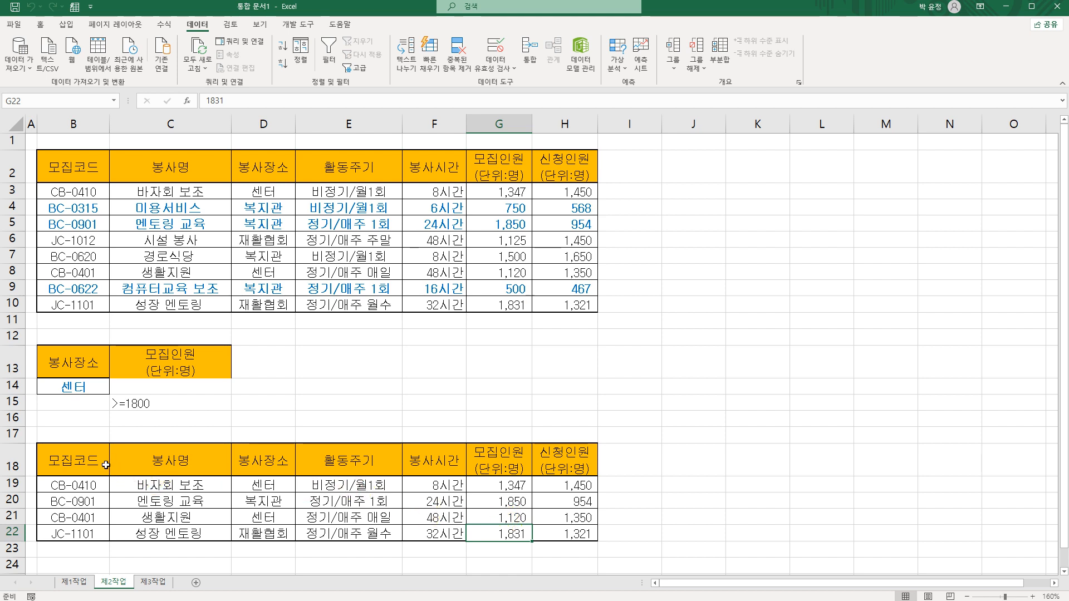
- Remove the fill colour from the extracted range B18:H22
drag(104, 463, 543, 537)
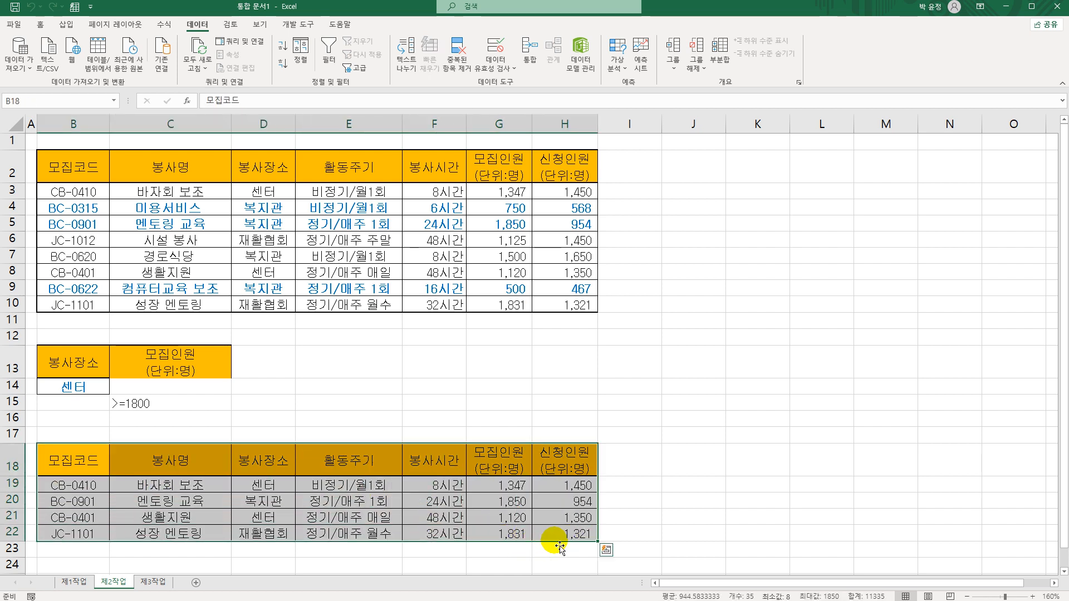
click(40, 24)
click(181, 64)
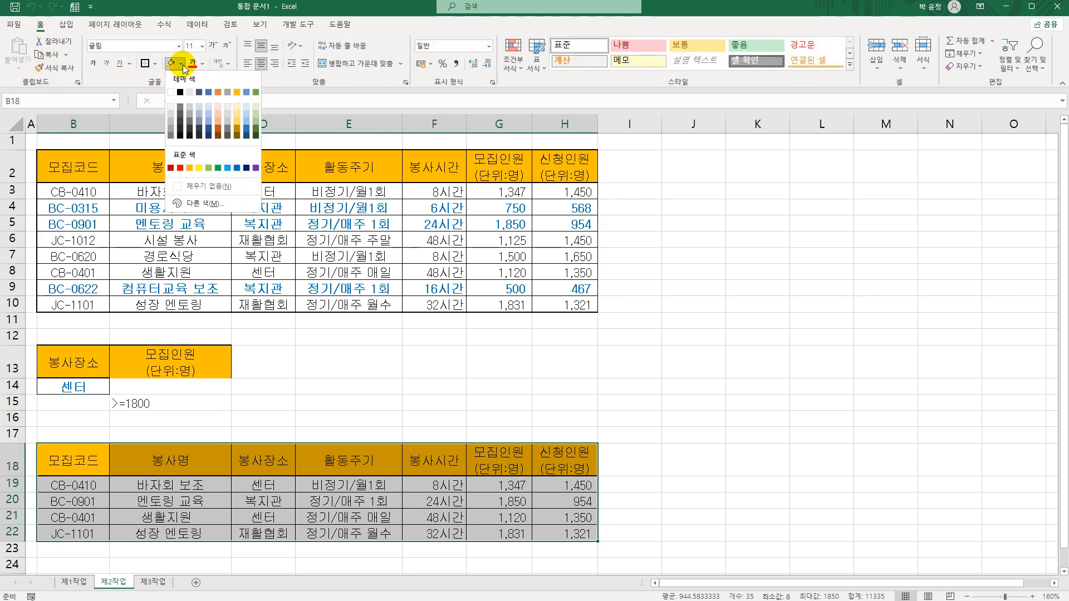
click(207, 193)
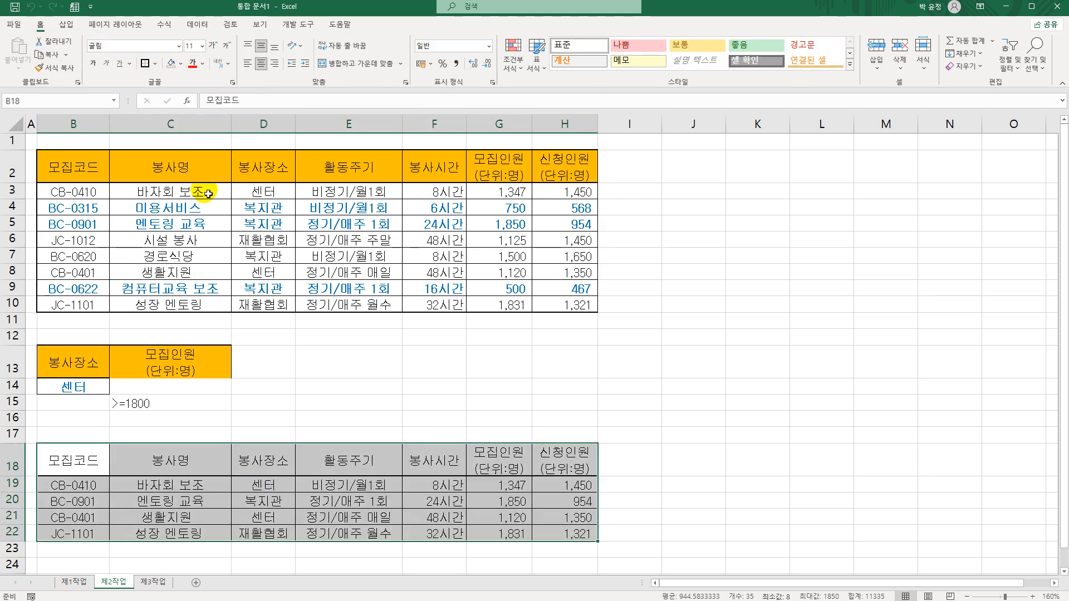
- Format B18:H22 as a table with headers, using the gray style in the first row of the 중간 group
click(535, 61)
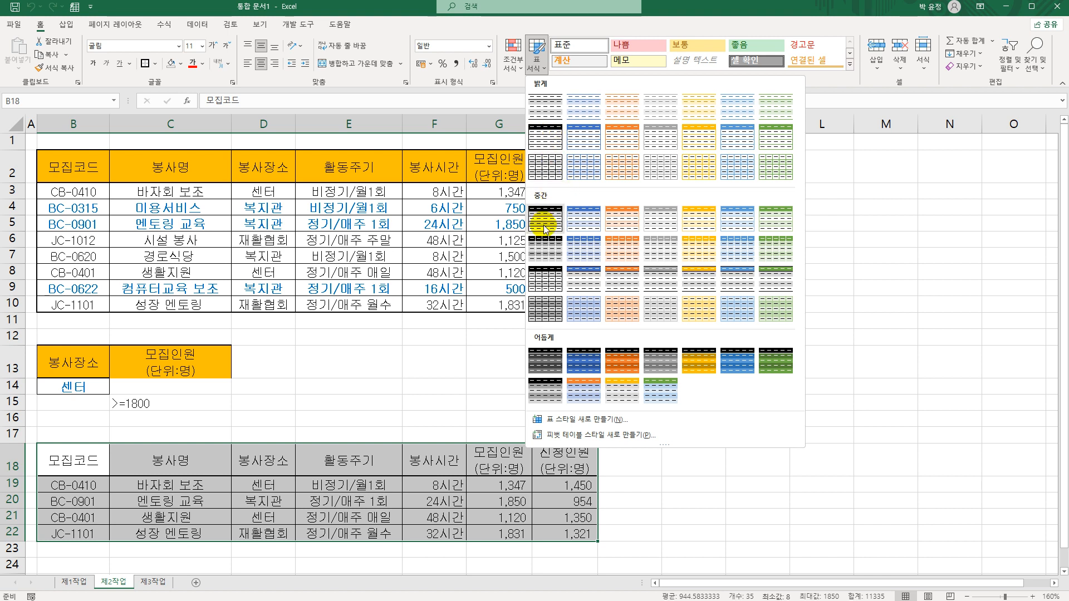
click(652, 225)
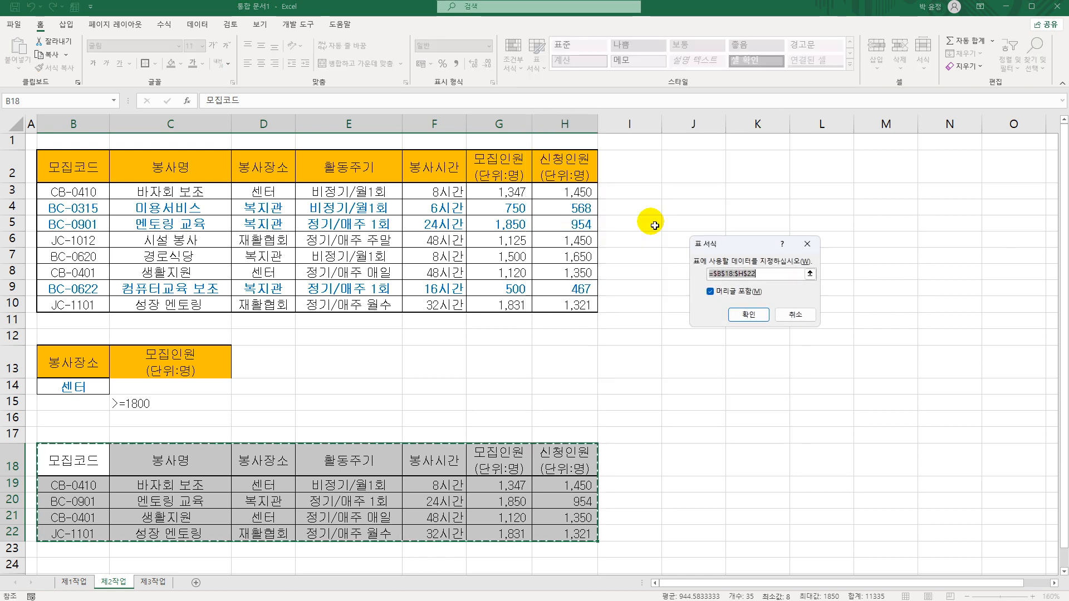
click(743, 312)
click(720, 365)
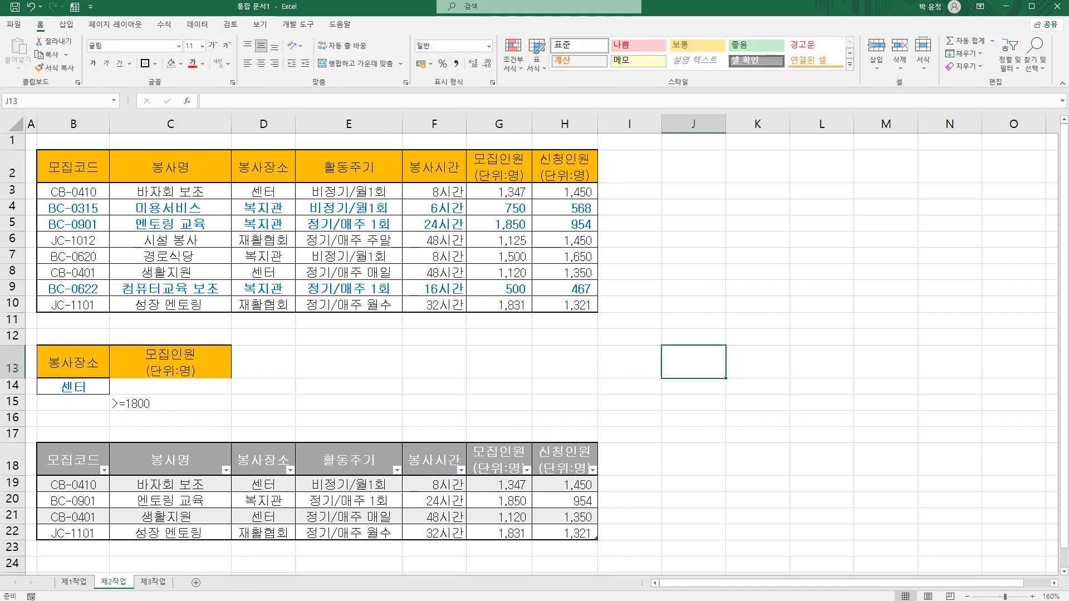
- Create a pivot table from 제1작업 range B4:H12, placed on the existing 제3작업 sheet at B2
click(72, 583)
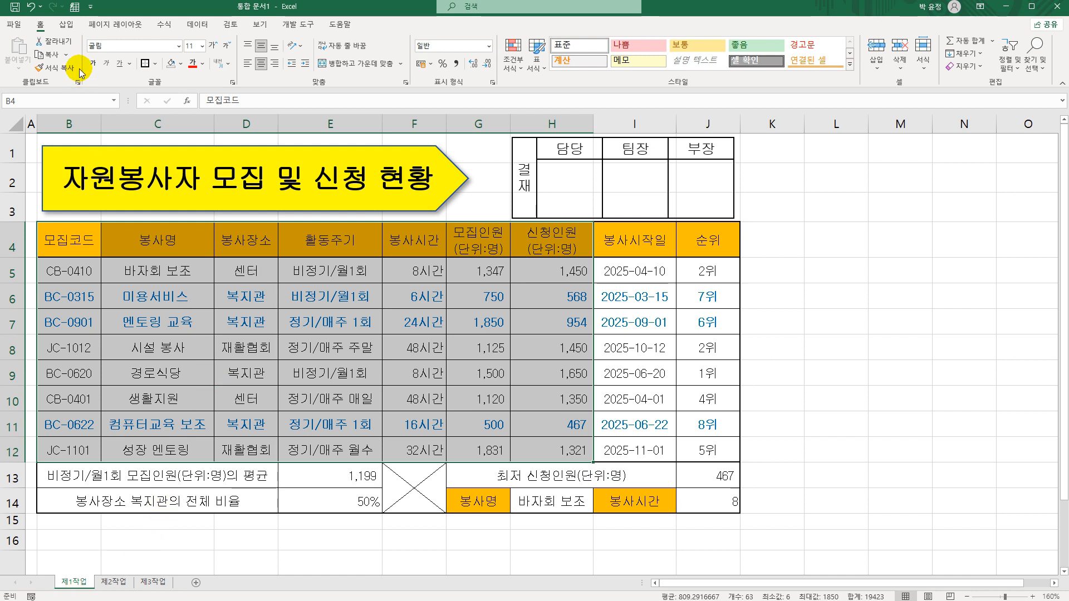
click(66, 24)
click(15, 51)
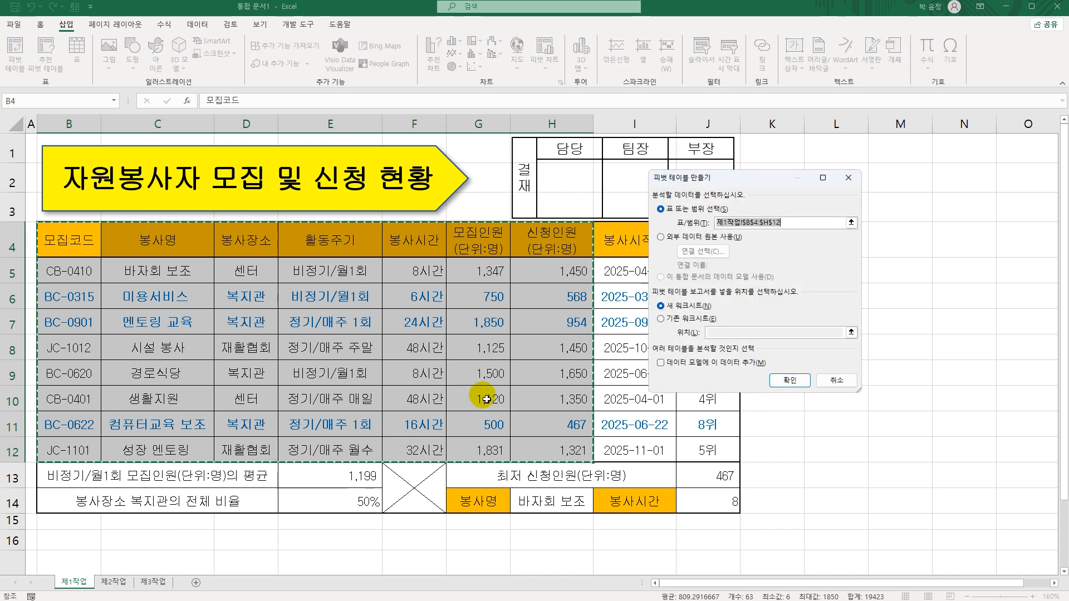
click(688, 319)
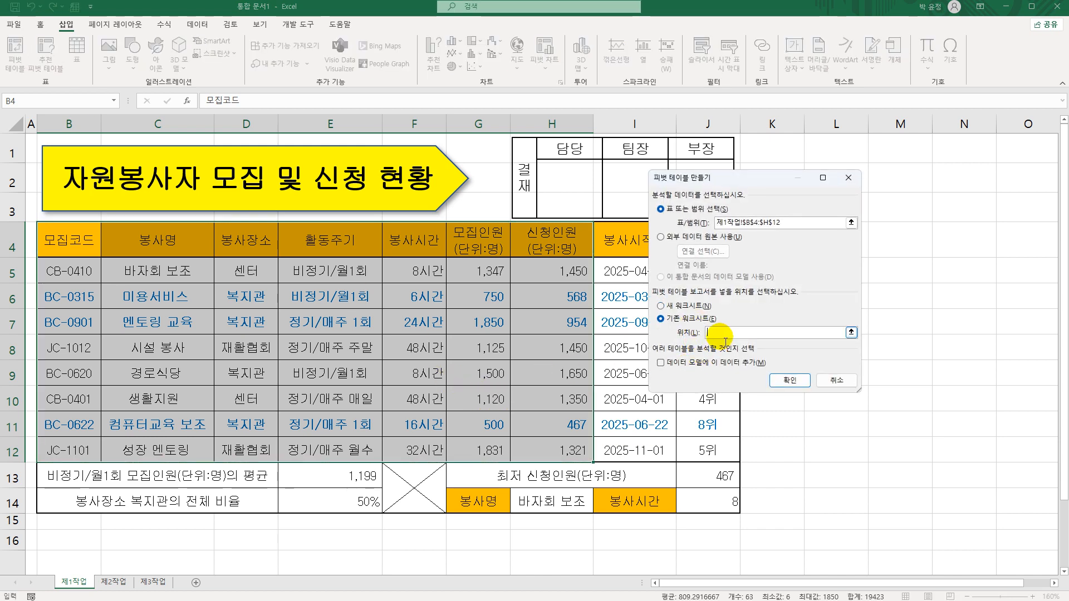
click(153, 582)
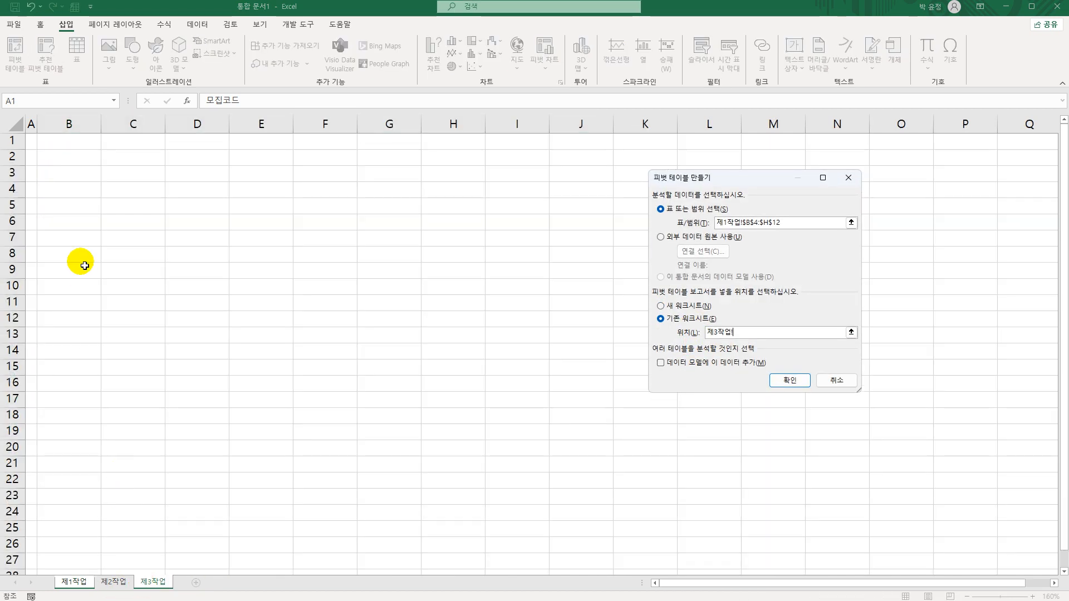
click(71, 157)
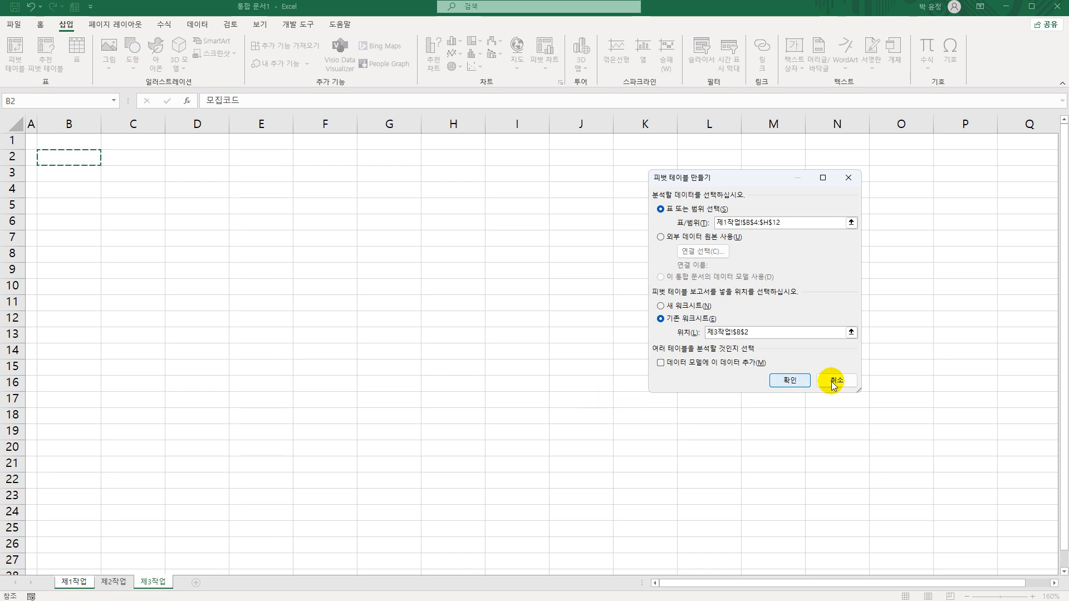
click(793, 386)
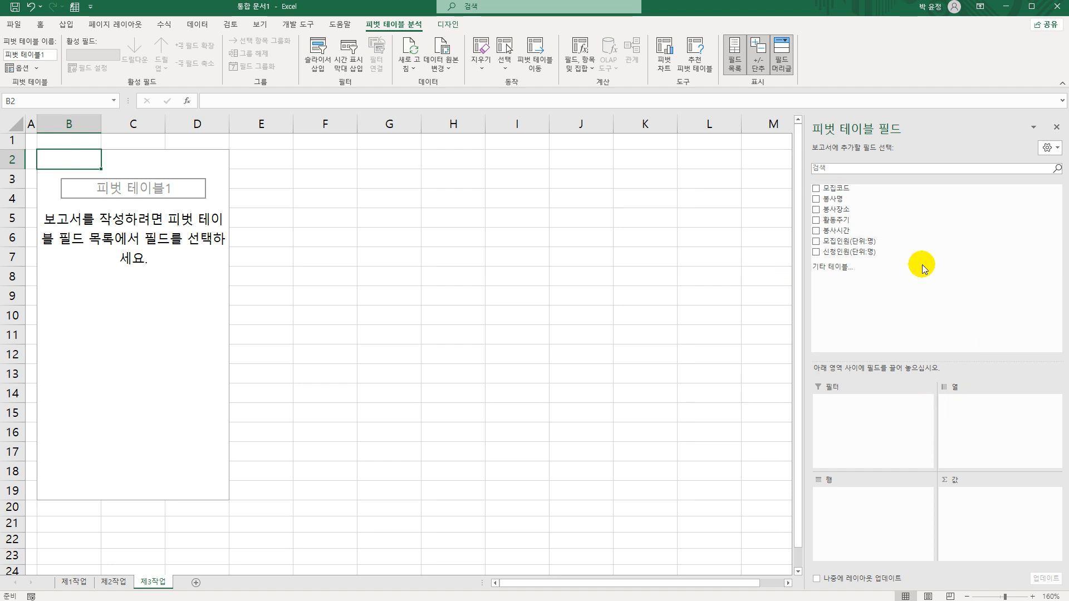
- Lay out the pivot table with 봉사장소 in columns, 봉사시간 in rows, and 봉사명 and 신청인원(단위:명) as values
drag(853, 210, 983, 415)
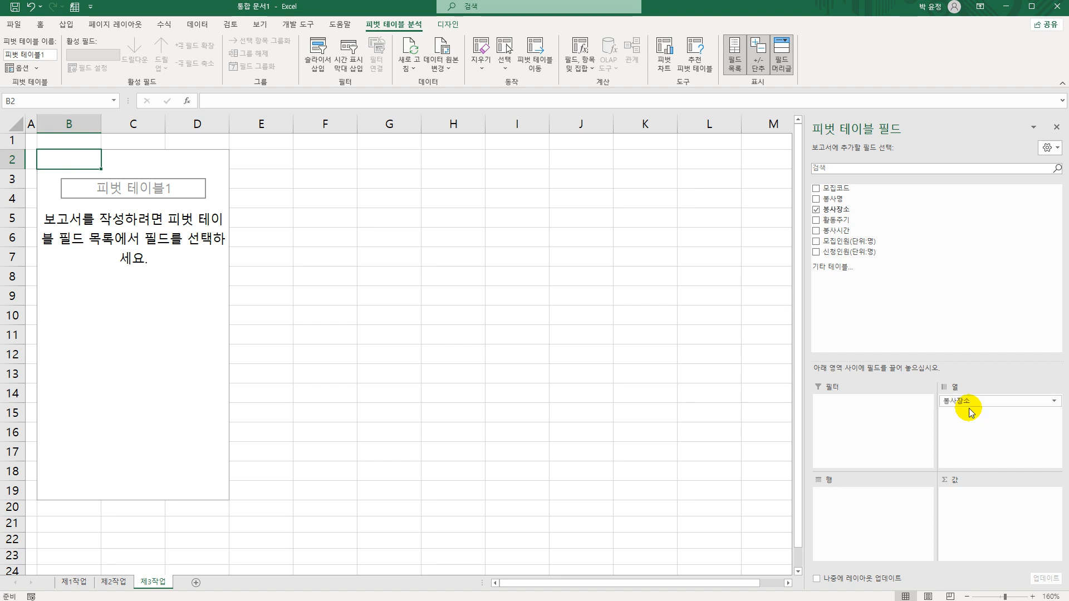
drag(856, 238, 865, 536)
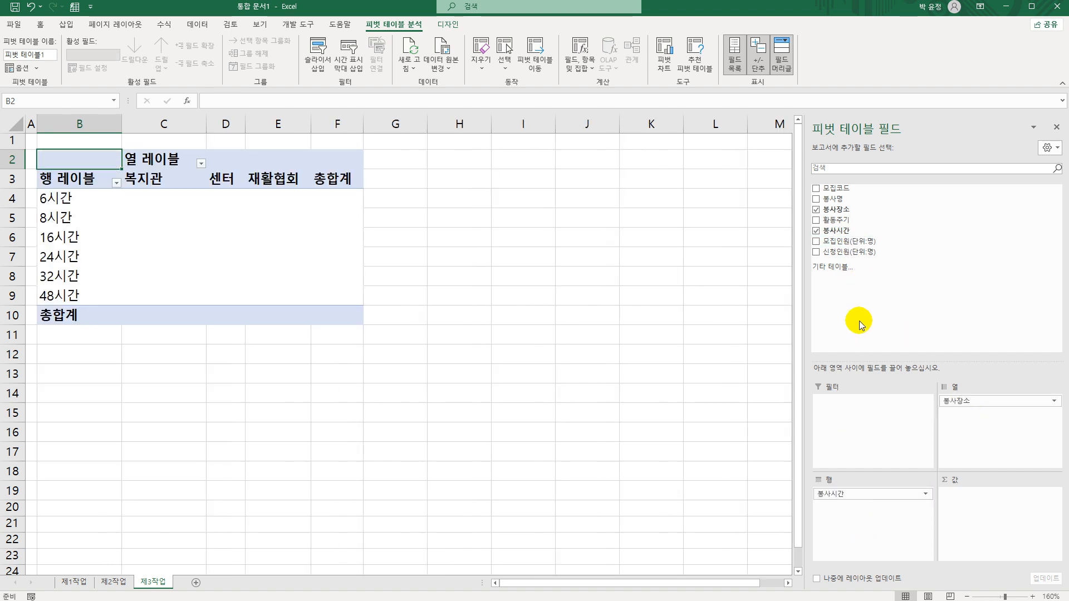
drag(840, 200, 995, 536)
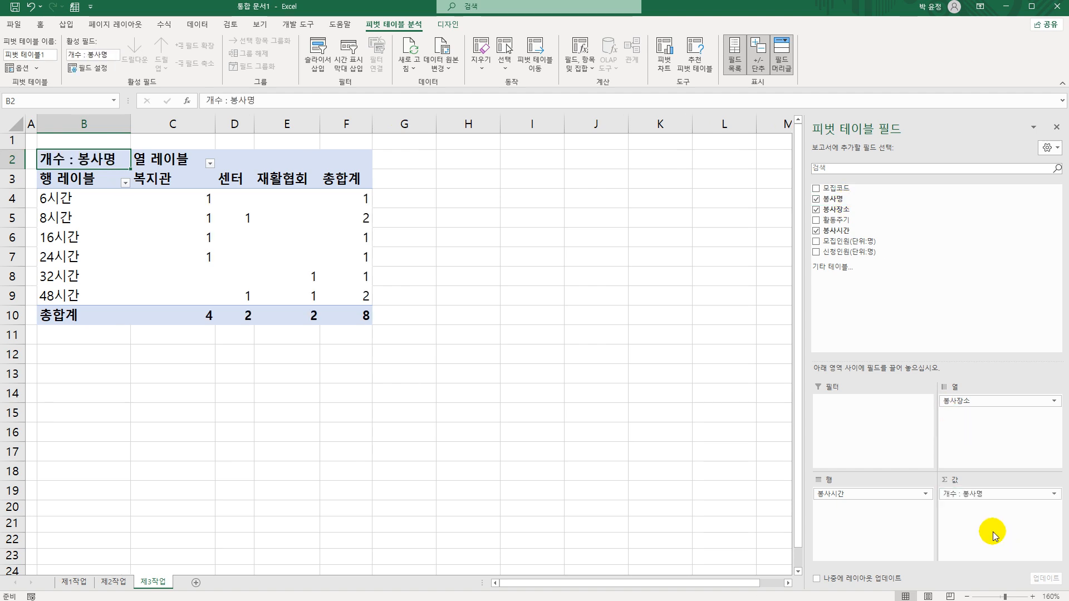
drag(852, 252, 1010, 563)
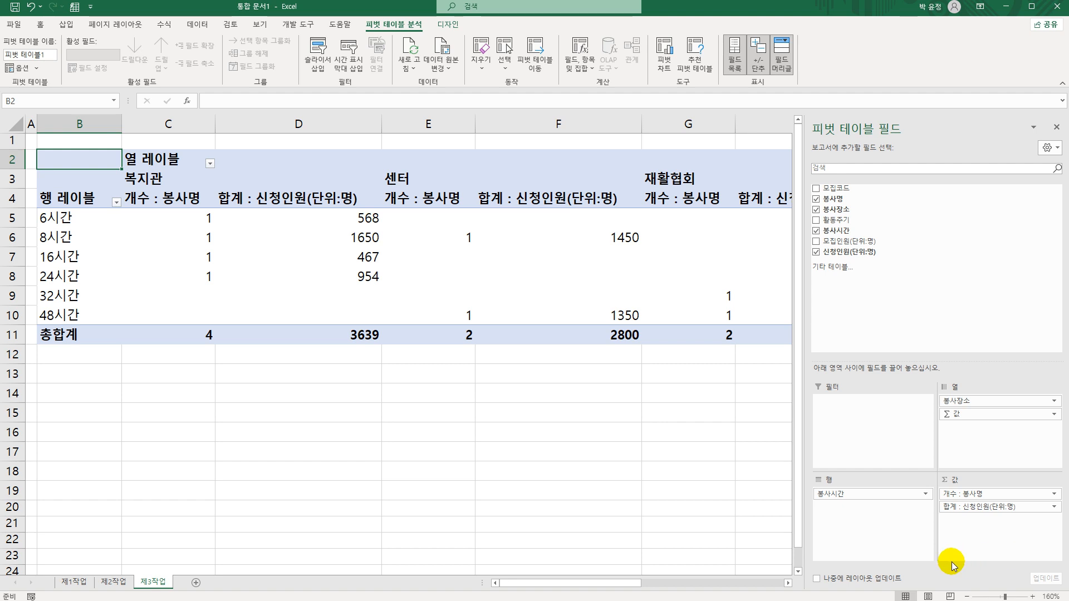
- Summarize the 신청인원 value field by 평균 and name it 평균 : 신청인원(단위:명)
click(255, 206)
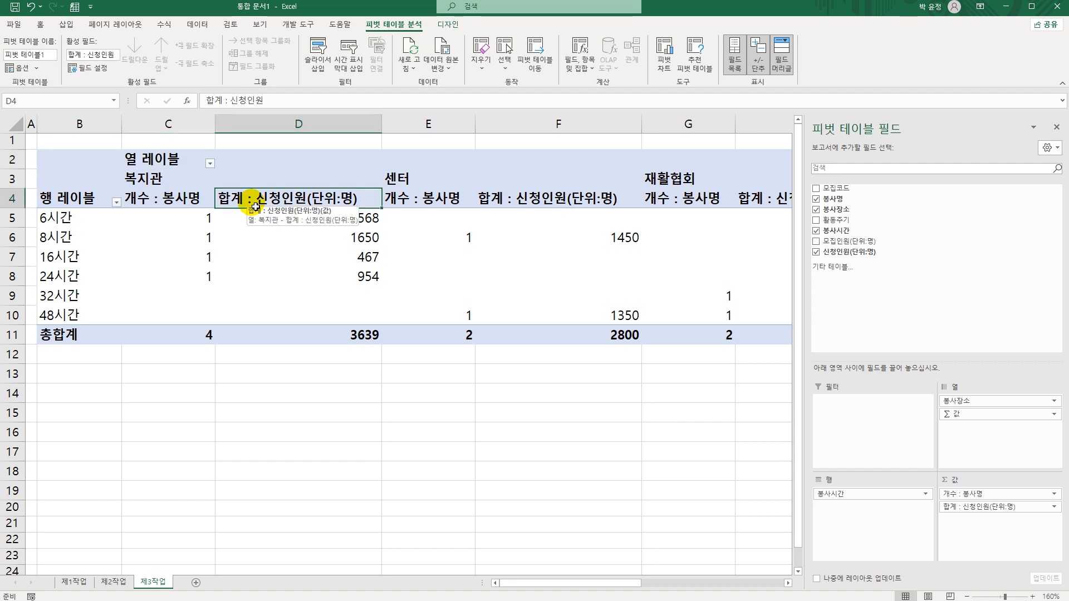
right_click(255, 206)
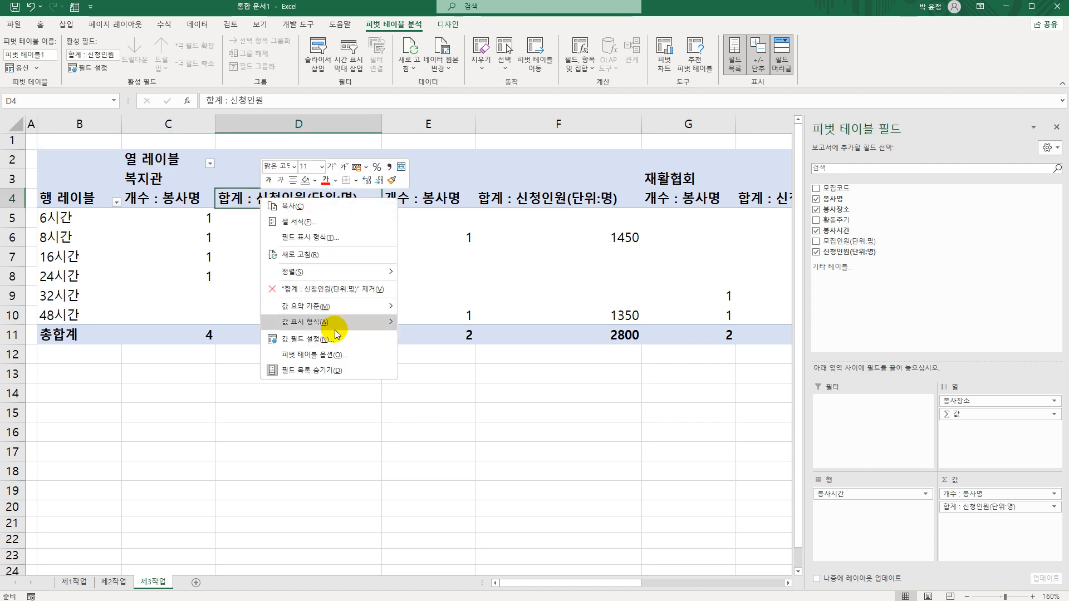
click(344, 347)
click(244, 362)
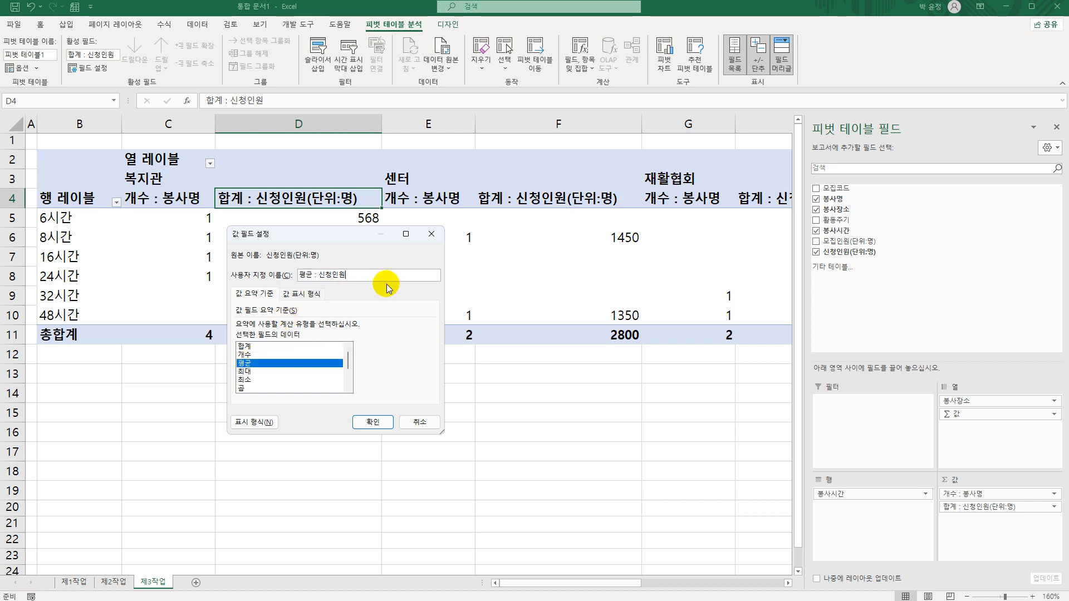
text((단위:명)
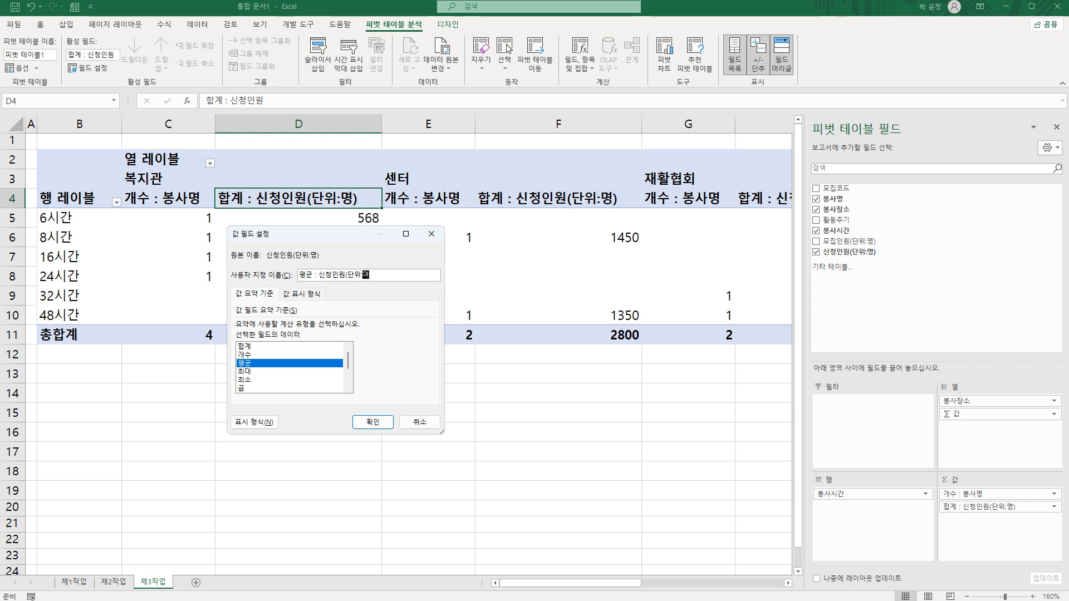
click(365, 426)
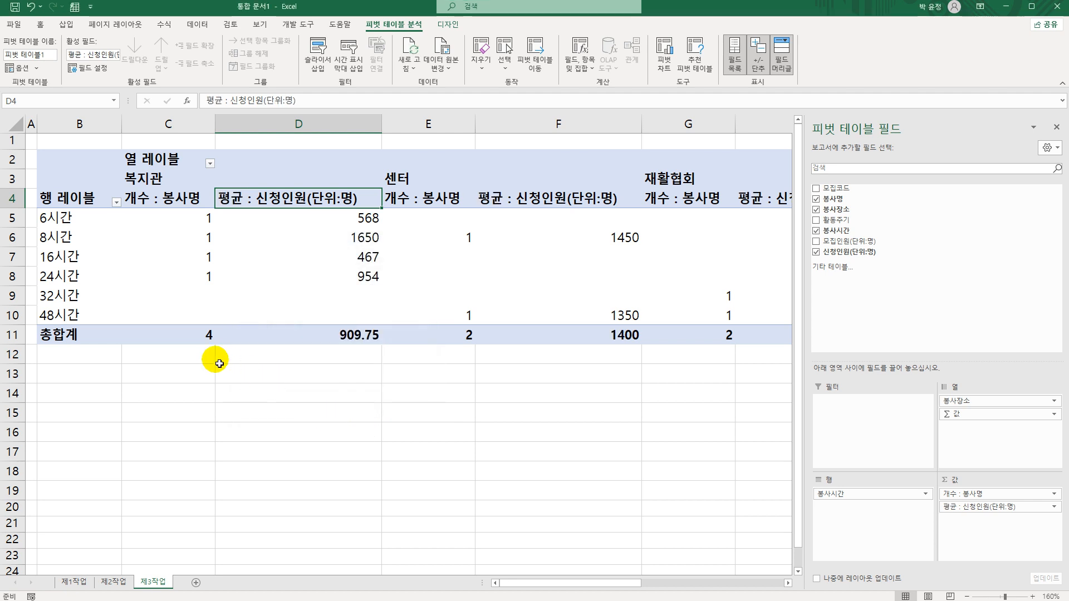
- Group the pivot table's 봉사시간 row values starting at 6 and ending at 65, in intervals of 20
click(63, 222)
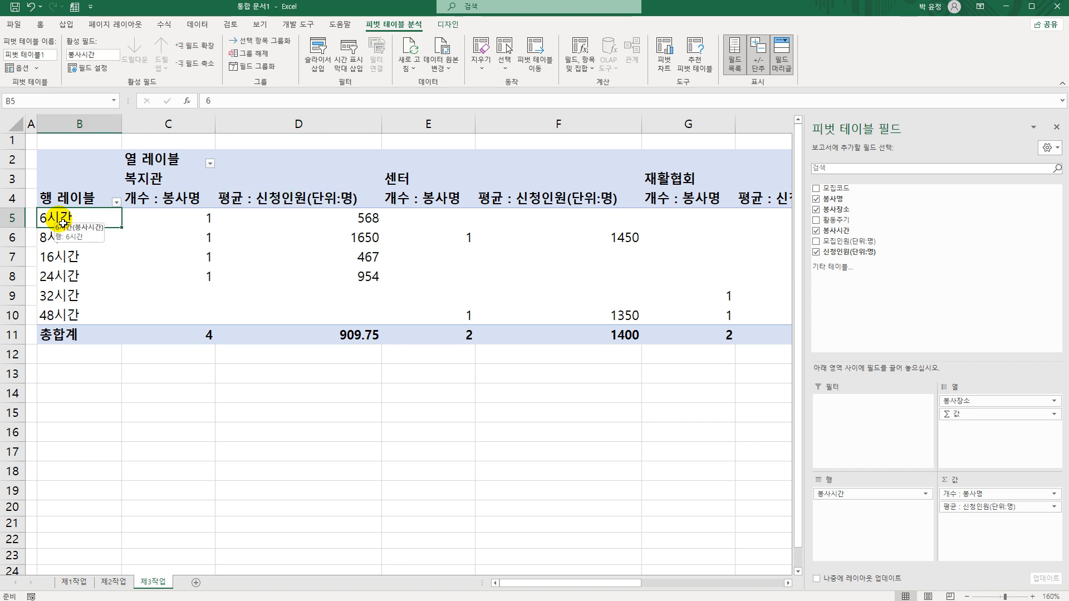
right_click(63, 223)
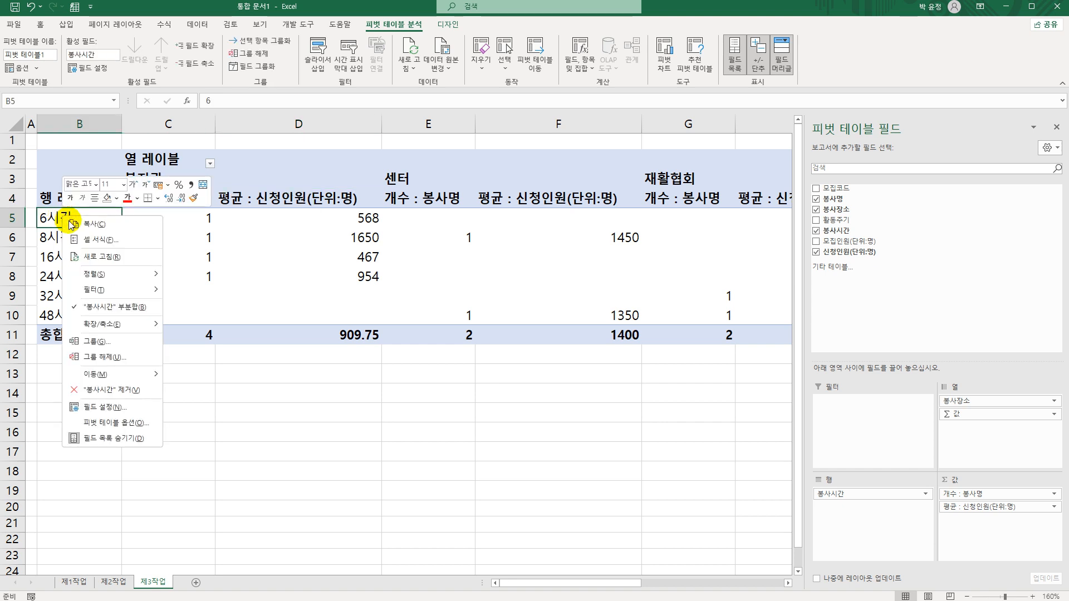
click(121, 342)
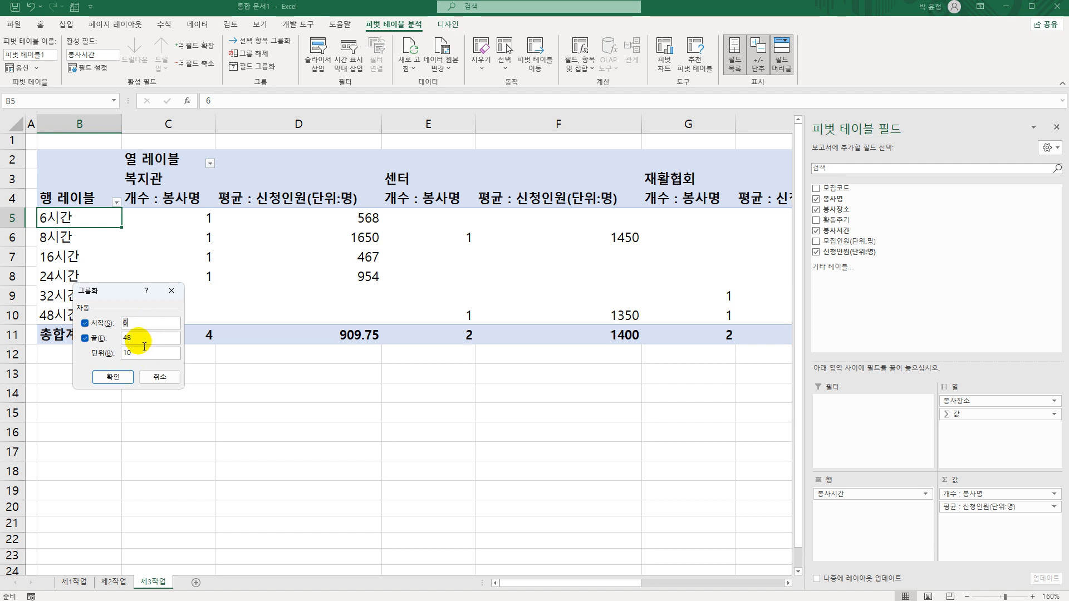
drag(137, 337, 94, 337)
text(65)
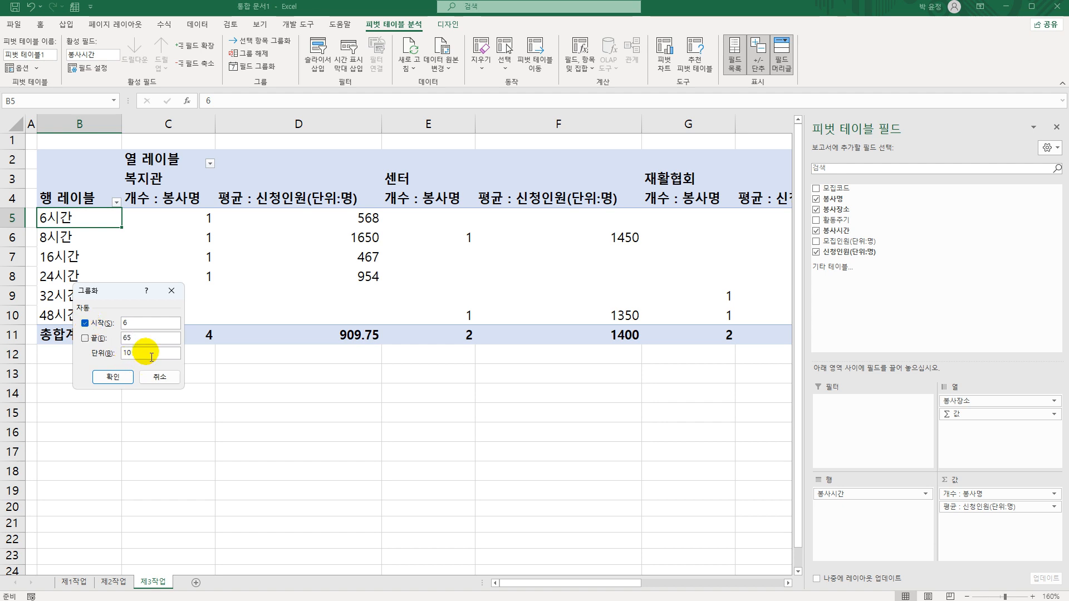
key(Tab)
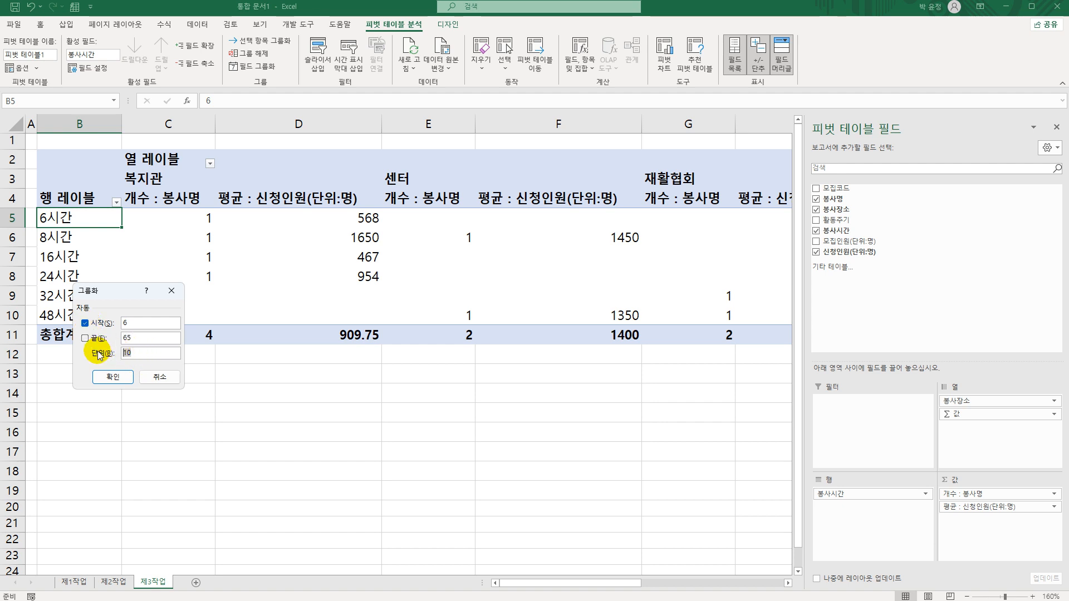
click(113, 377)
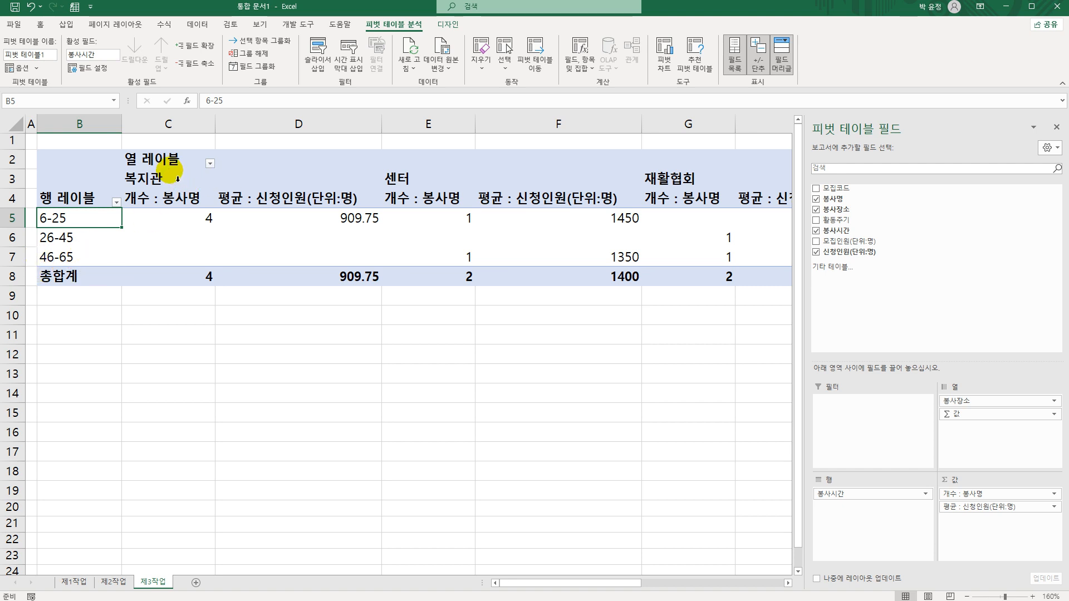
- Rename the pivot table's column label heading in C2 as 봉사장소 and its row label heading in B4 as 봉사시간
click(171, 162)
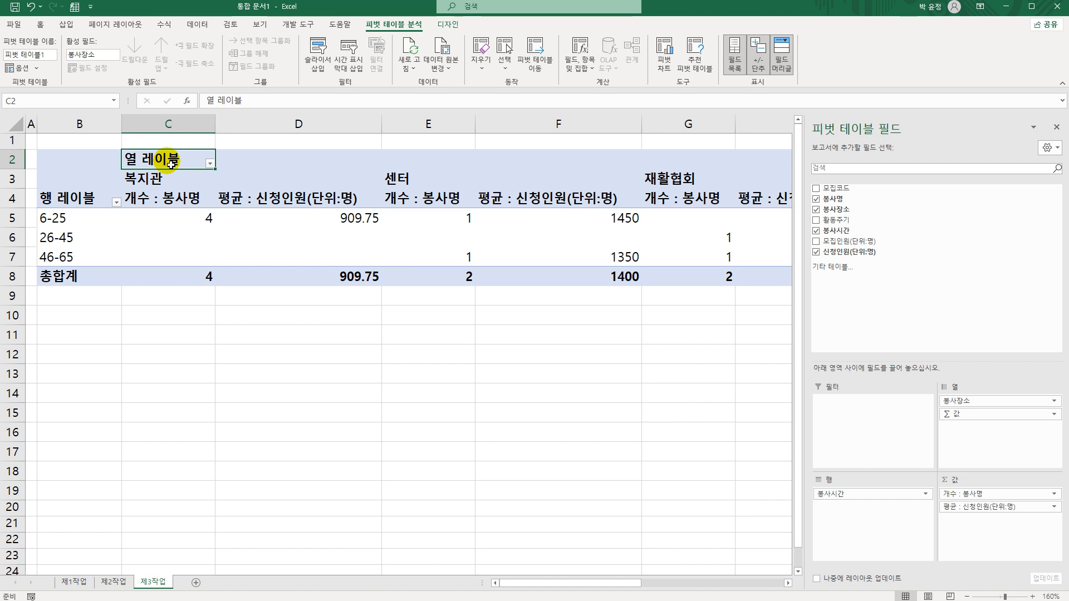
text(봉ㅅ)
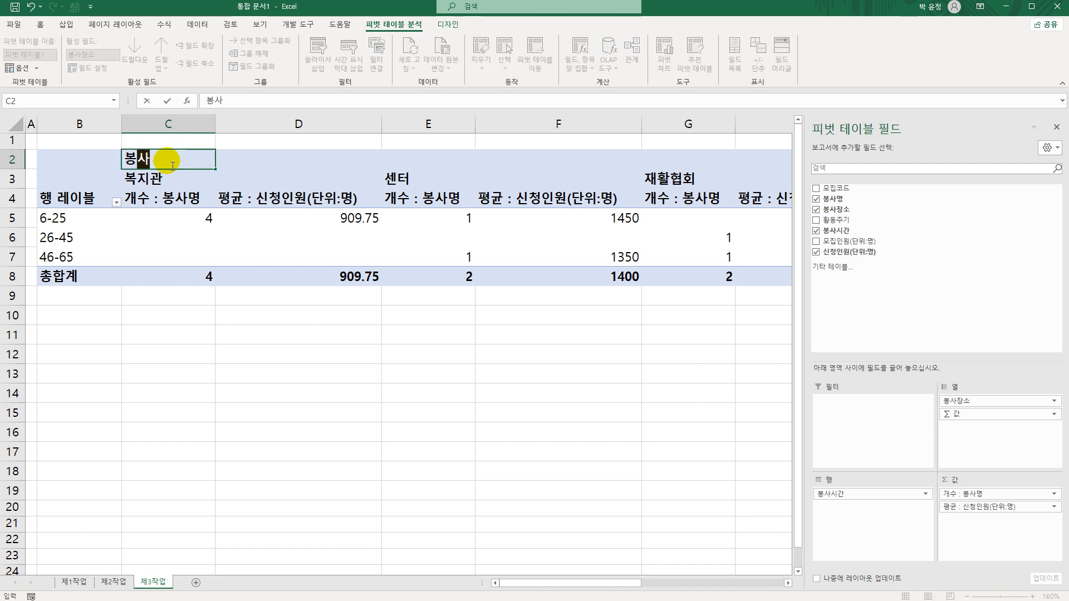
text(장소)
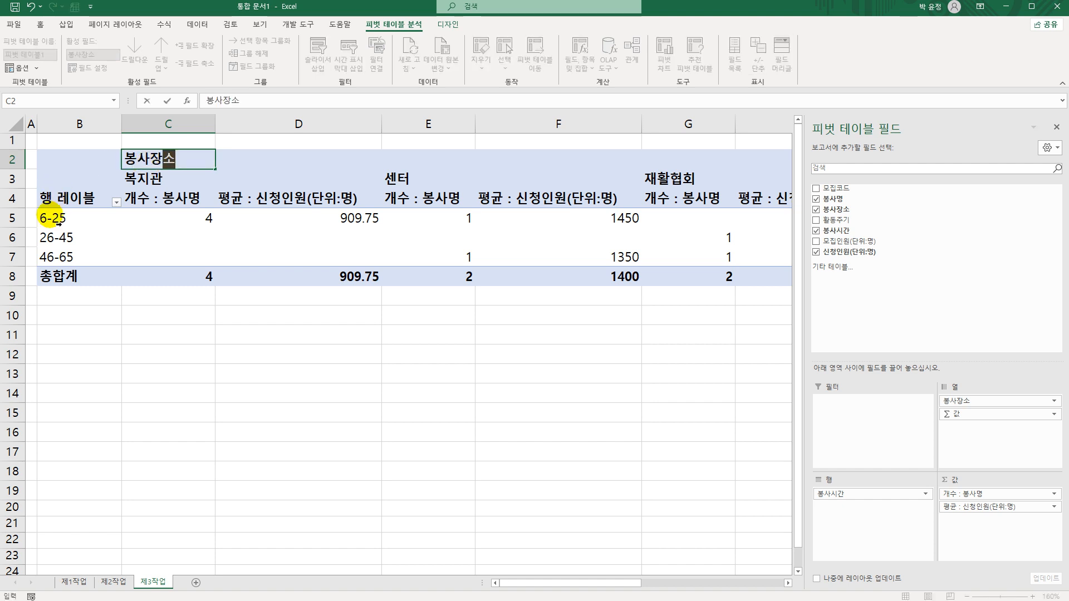
click(89, 204)
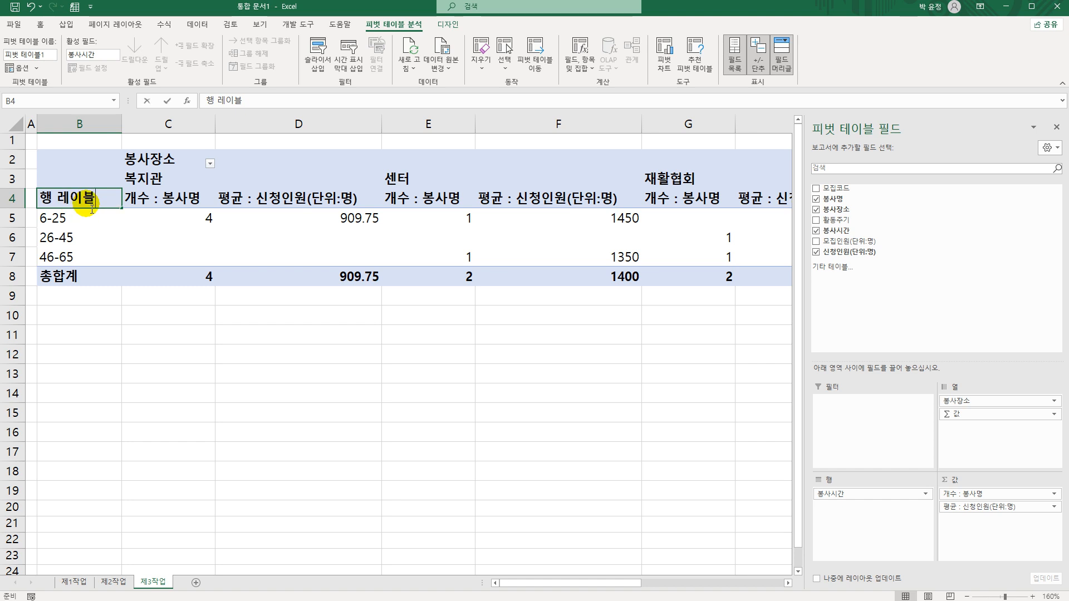
text(ㅂ)
text(봉사시간)
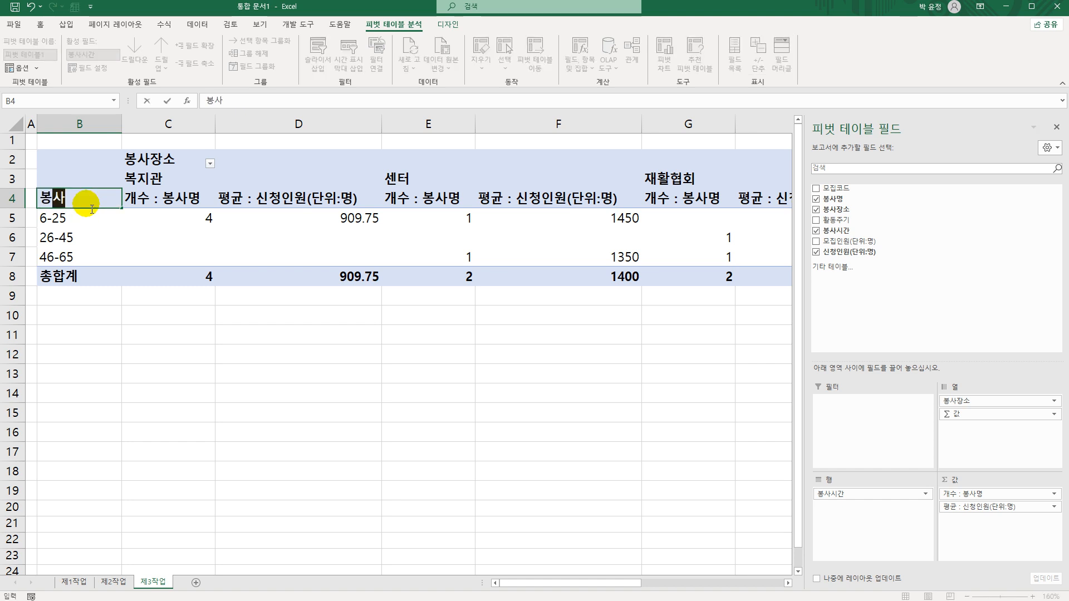
- Sort the 봉사장소 column items of the pivot table in descending text order
click(158, 160)
click(210, 163)
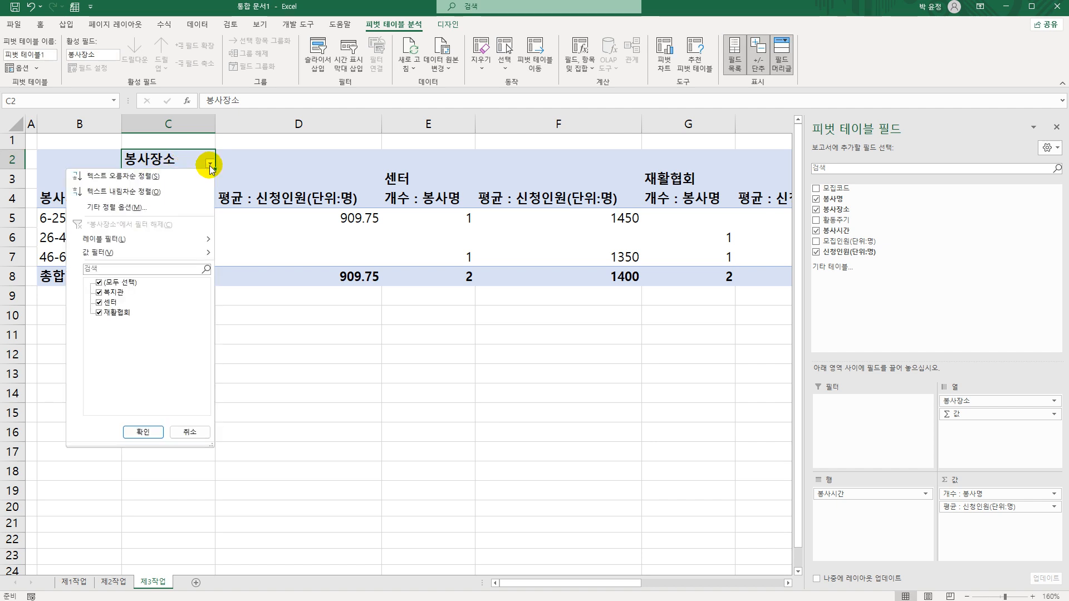
click(174, 191)
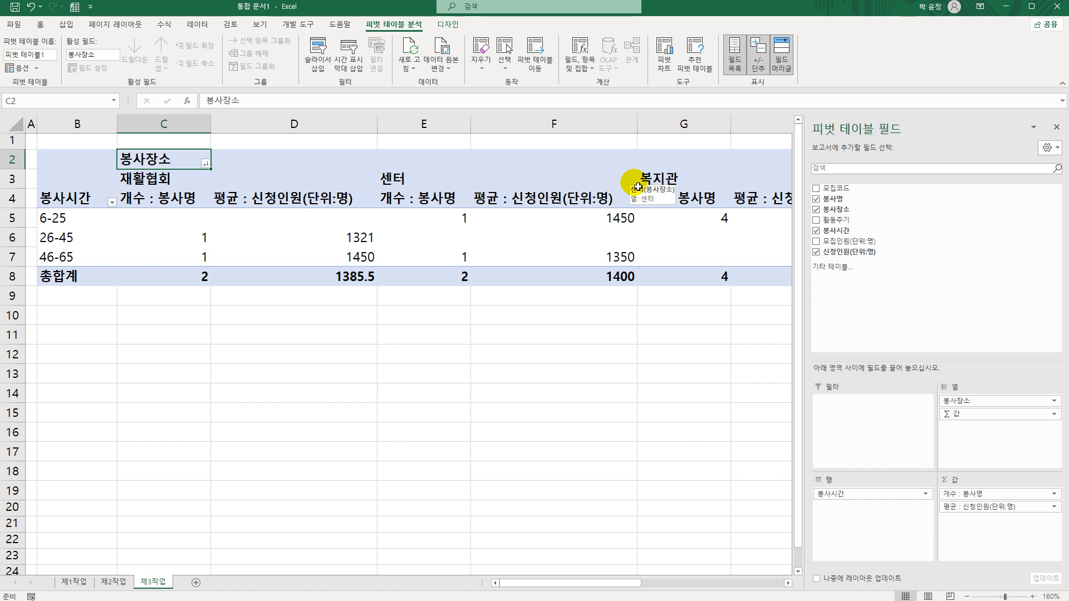
- Set the pivot table options to merge and center labelled cells, show *** for empty cells, and omit row grand totals
right_click(270, 219)
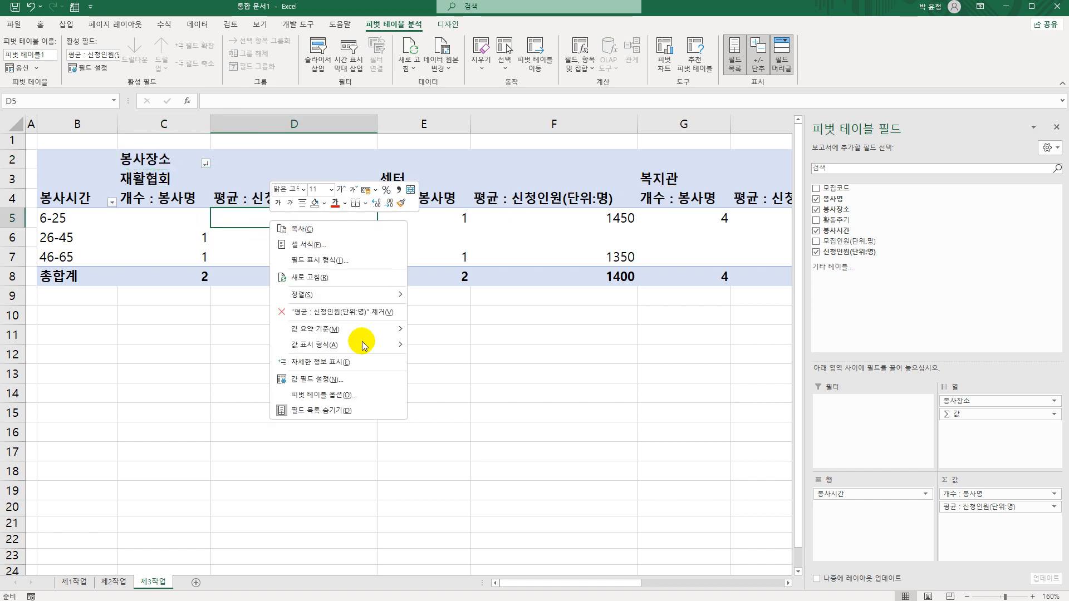
click(353, 394)
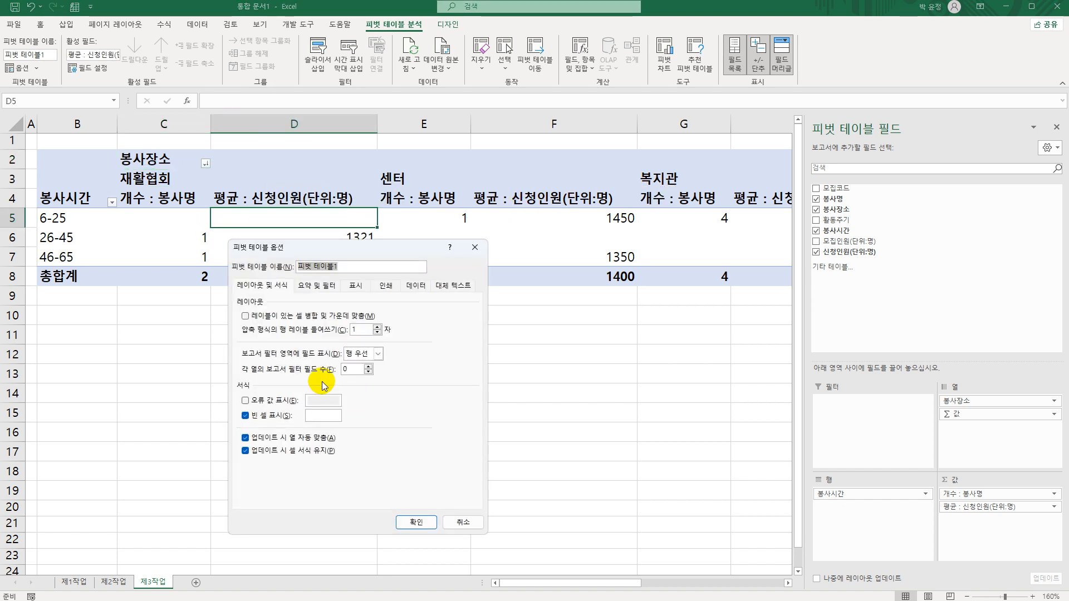
click(276, 322)
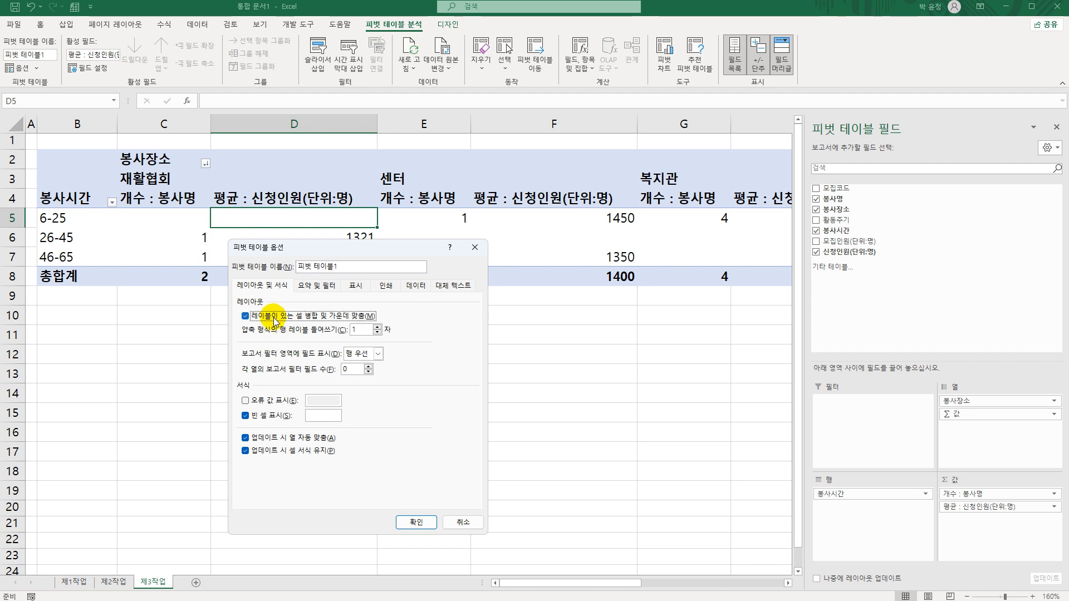
click(315, 417)
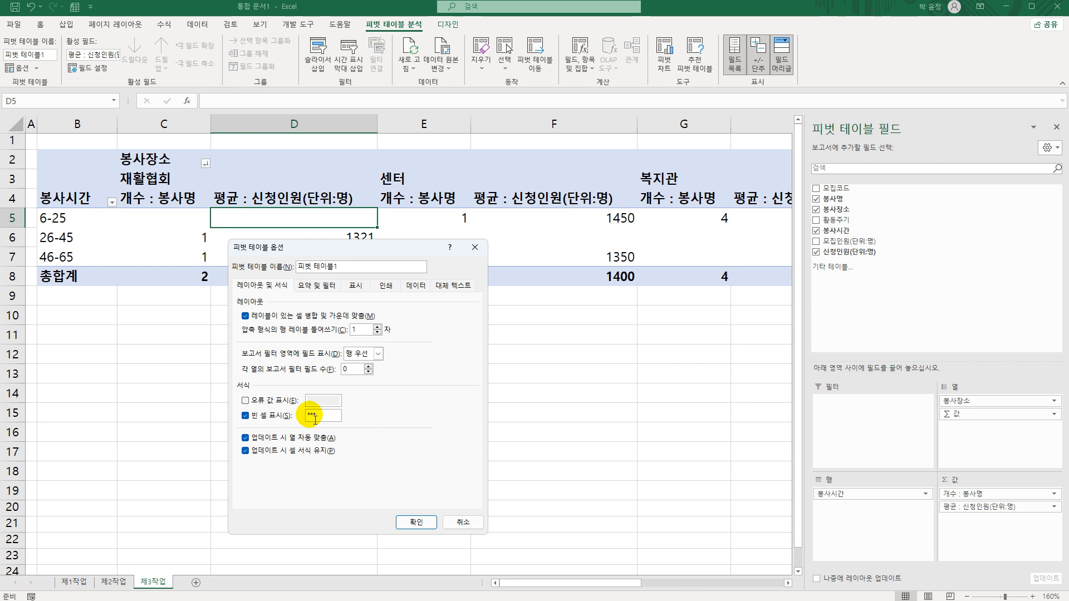
click(316, 285)
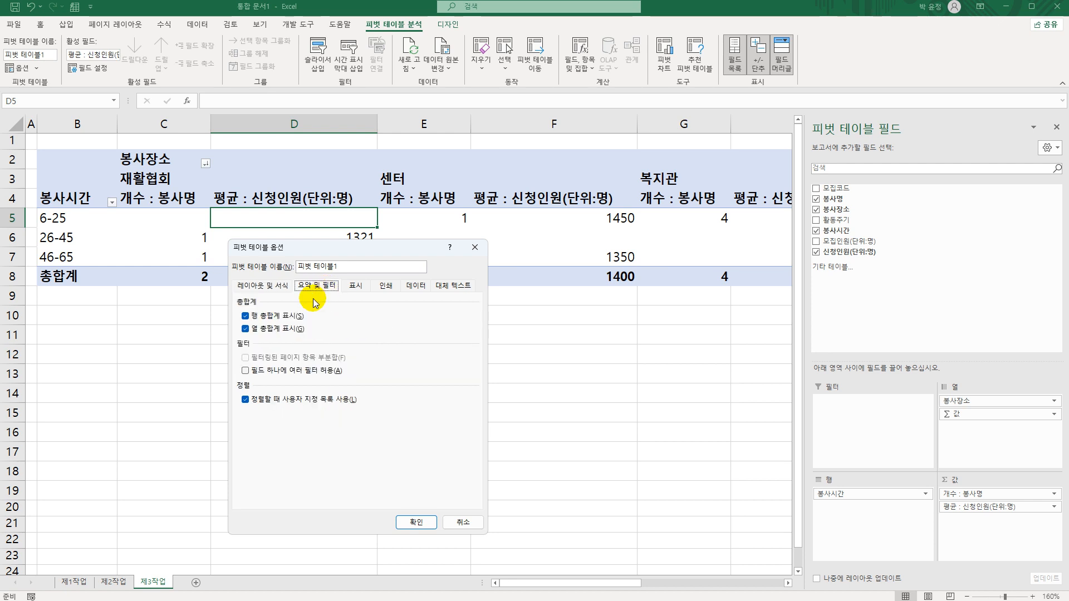
click(270, 319)
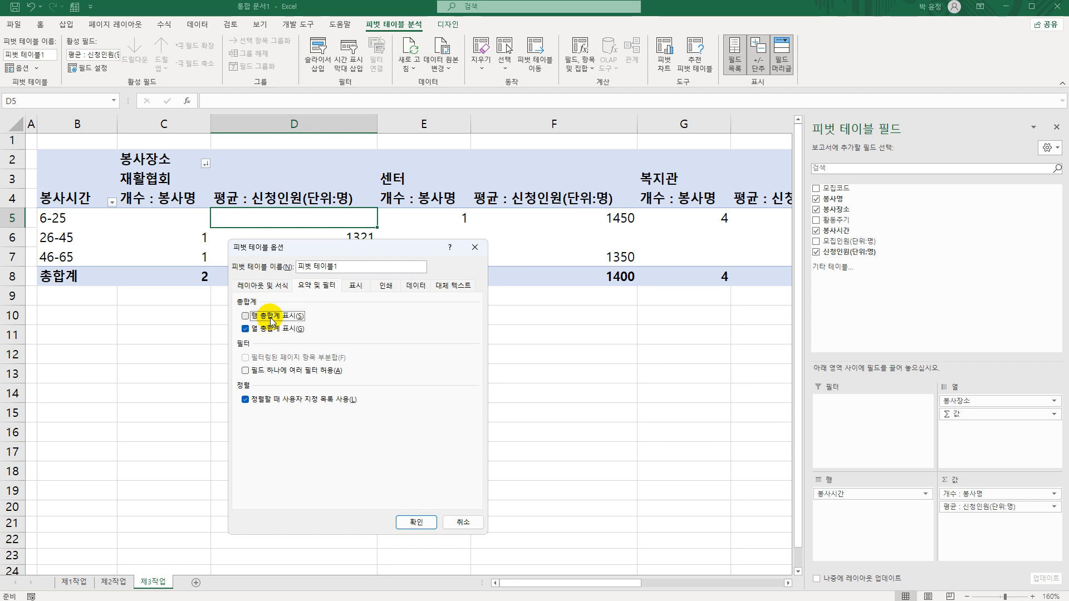
click(415, 522)
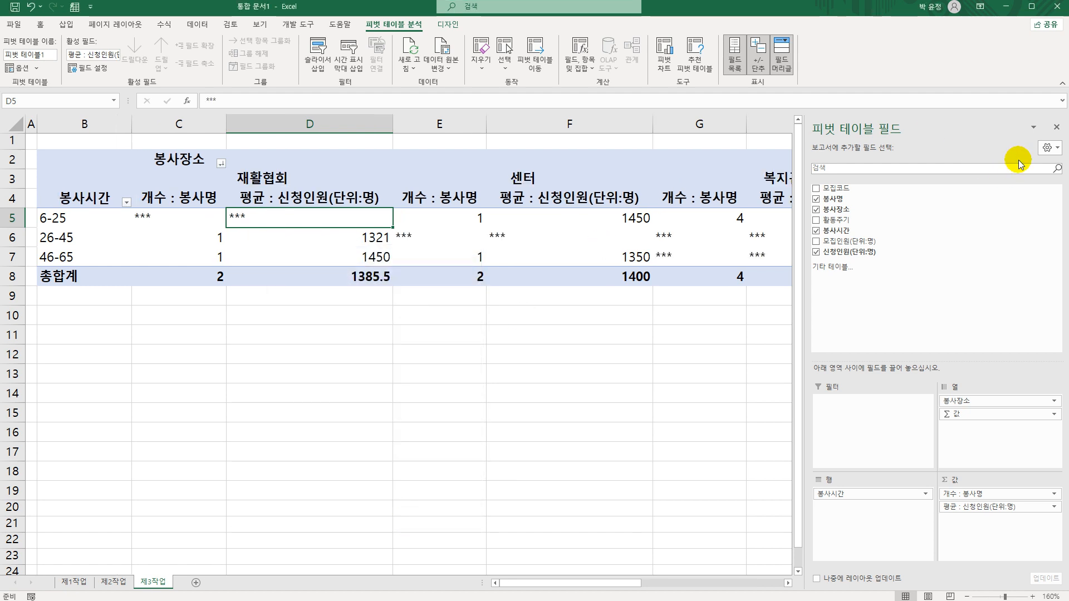
- With the pivot field list closed, center the pivot values in C5:H8 and apply the comma number style
click(1056, 127)
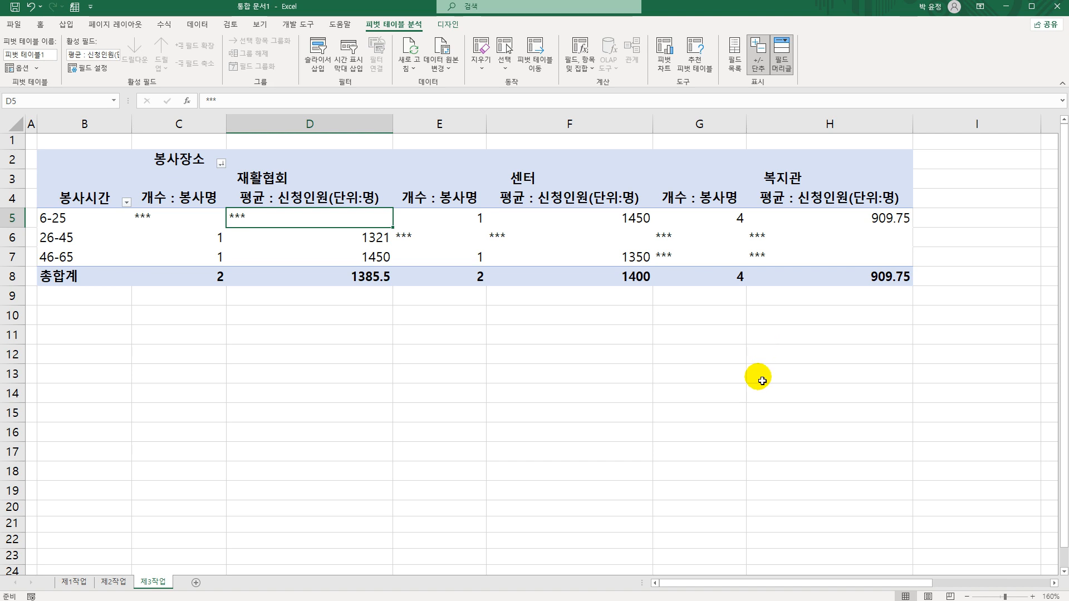
click(592, 371)
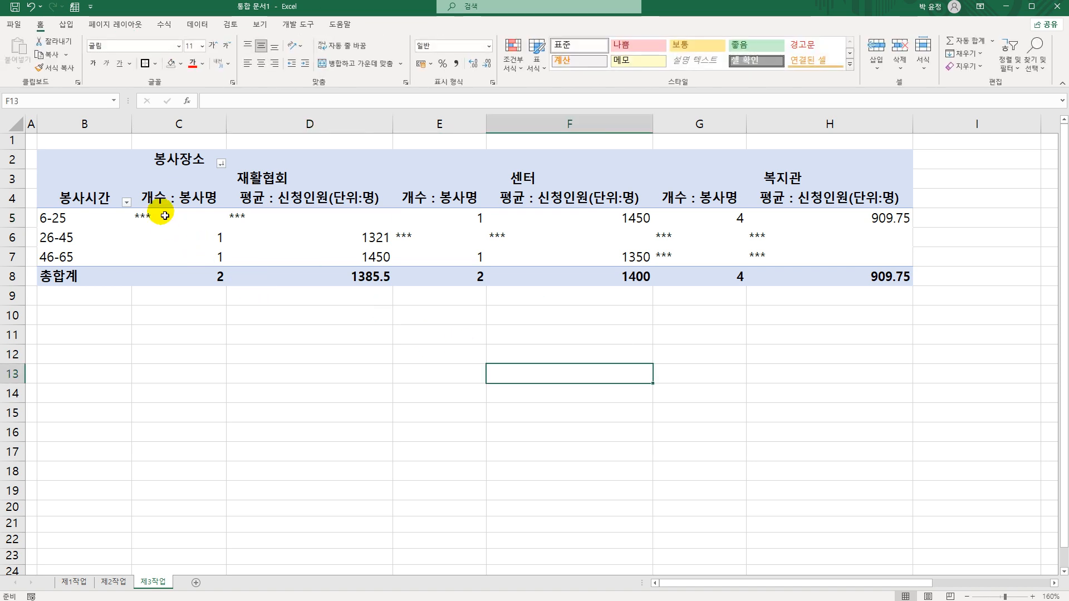
drag(164, 219, 836, 279)
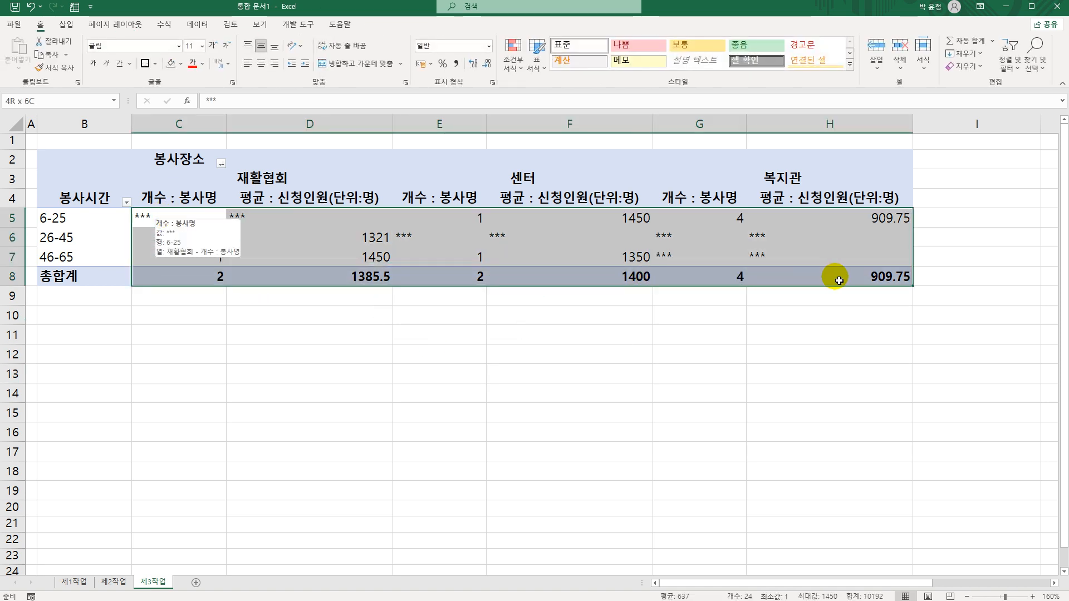
click(40, 26)
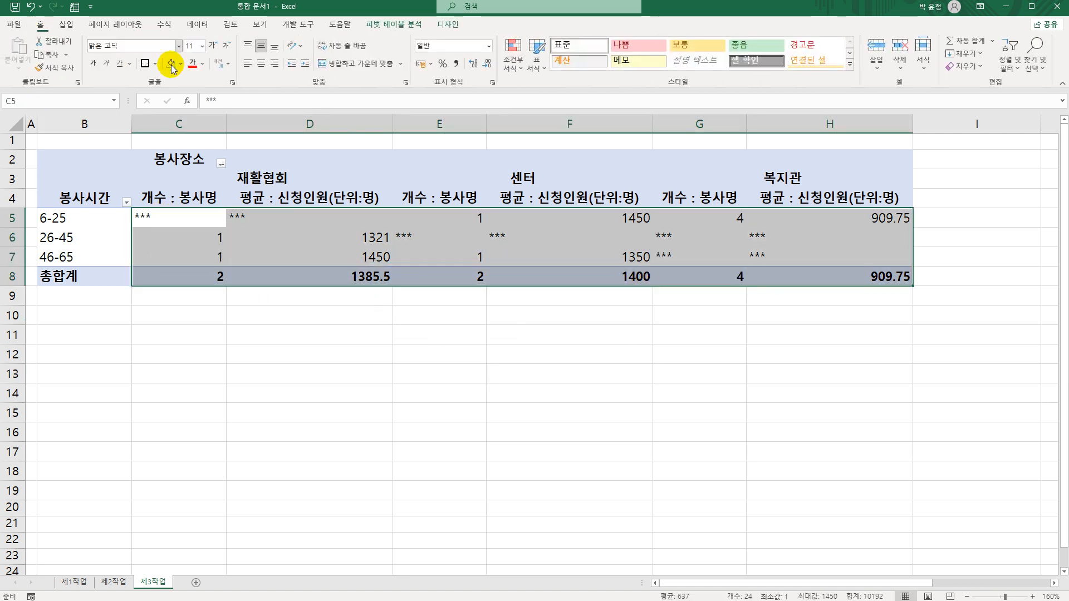
click(261, 64)
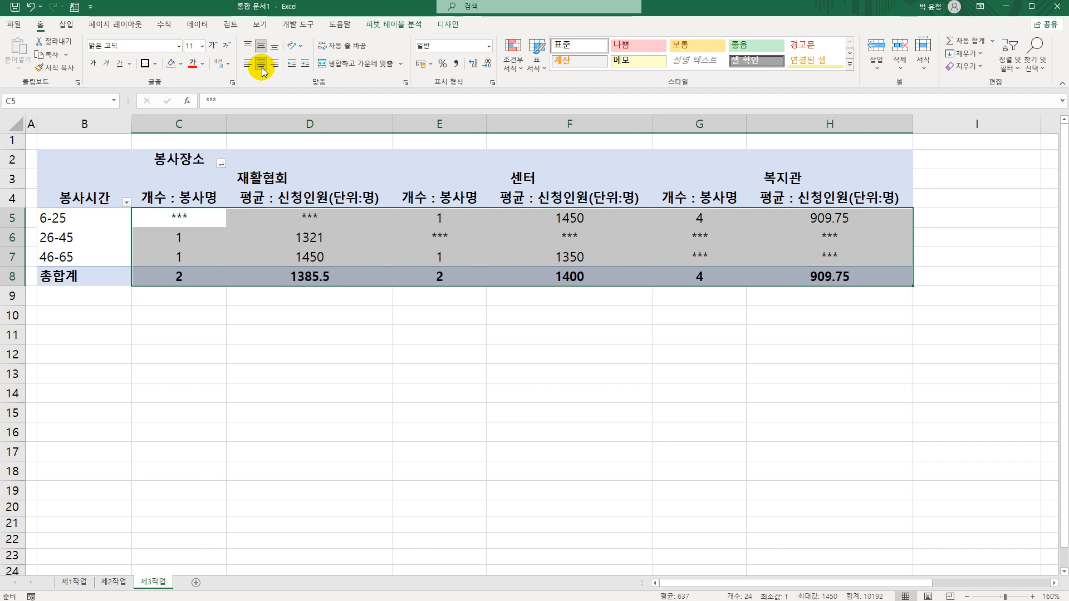
click(457, 64)
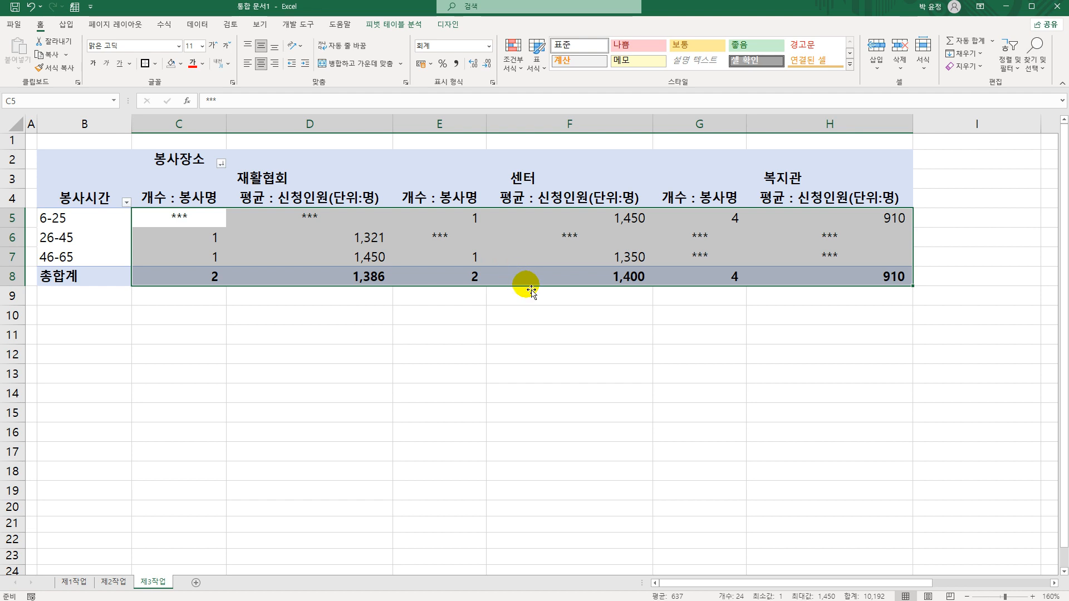
click(375, 277)
click(286, 373)
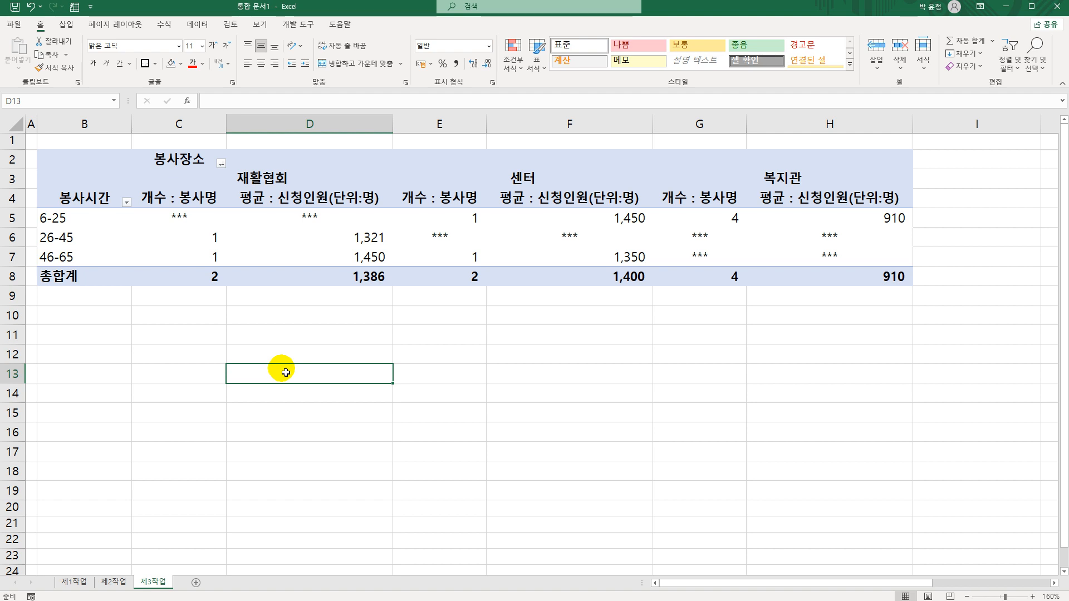
- Examine the 봉사장소, 신청인원(단위:명), 봉사시간 and 봉사명 columns in the source table on the 제1작업 sheet
click(79, 582)
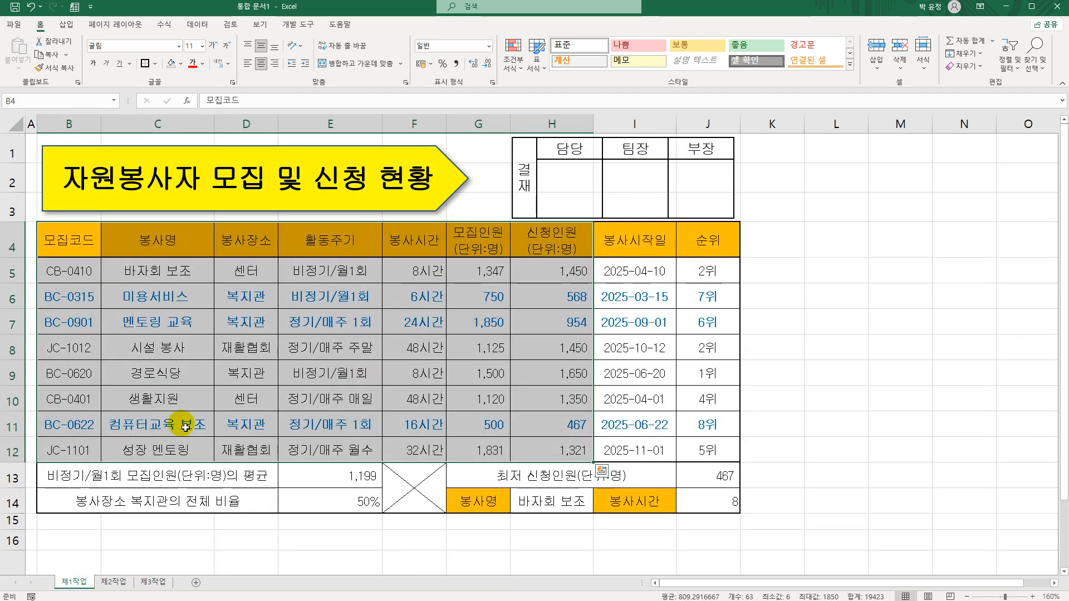
click(262, 277)
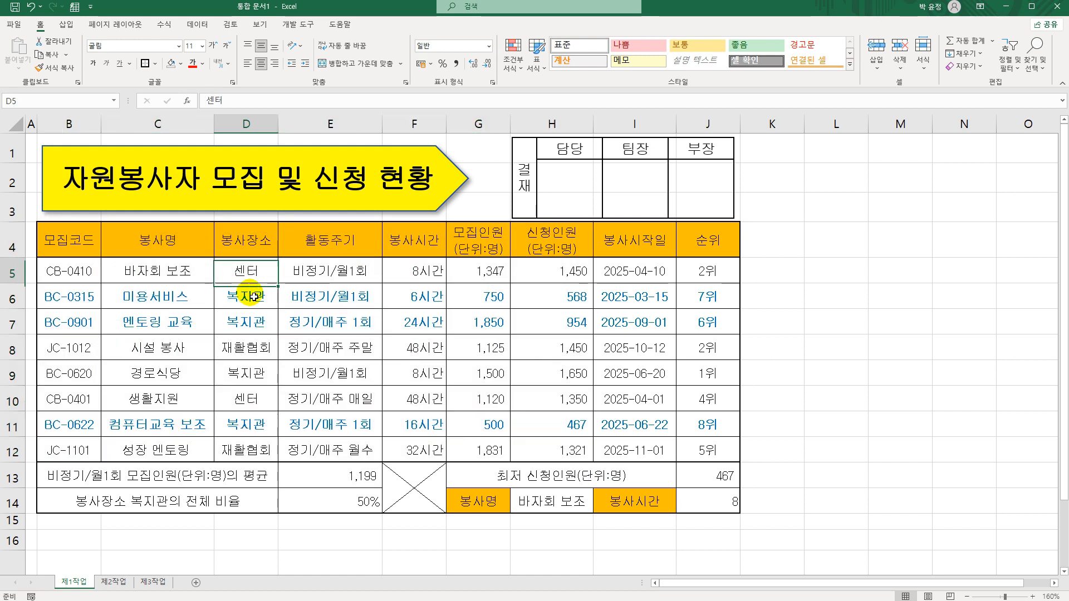
drag(254, 296, 251, 322)
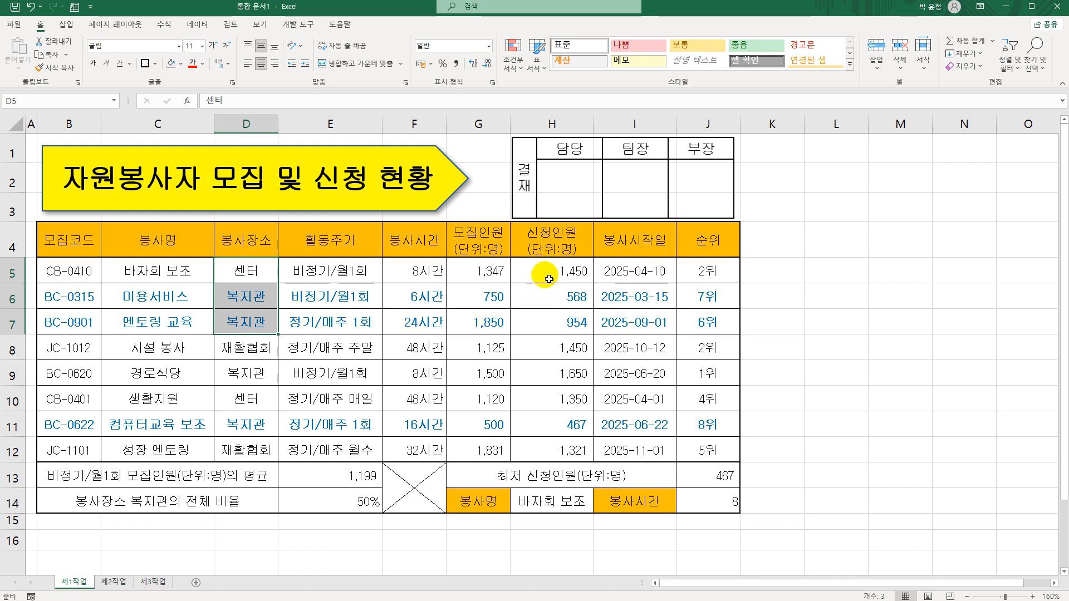
drag(545, 271, 551, 309)
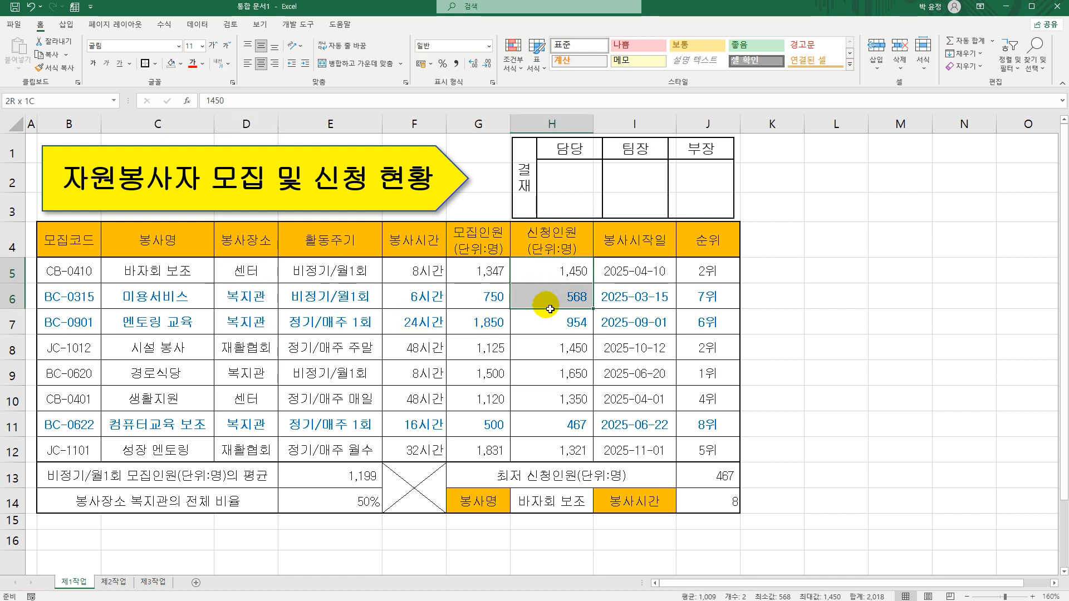
click(426, 271)
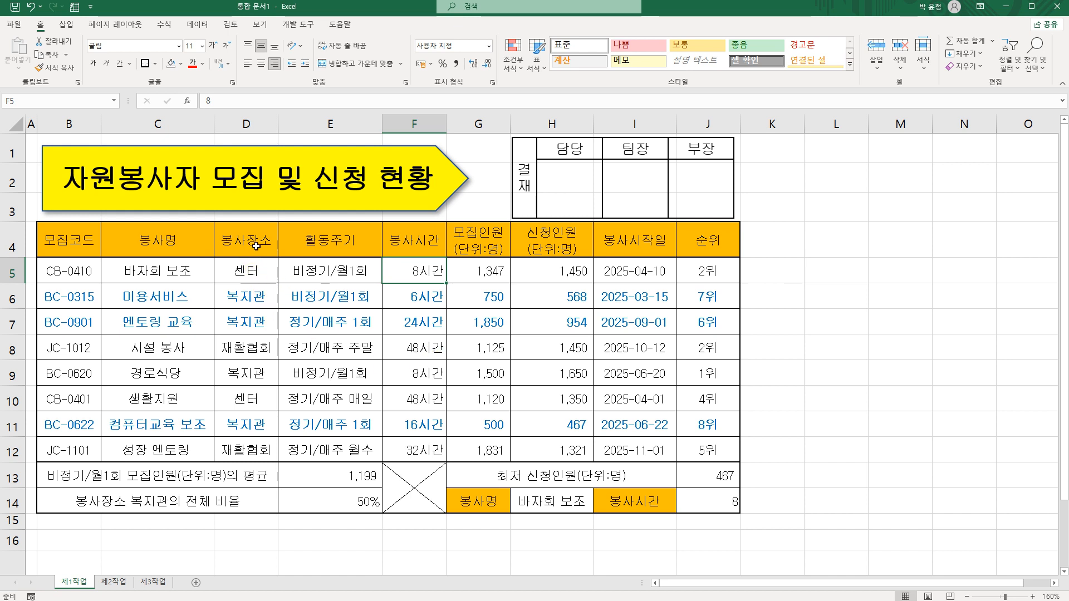
drag(248, 245, 246, 319)
click(165, 281)
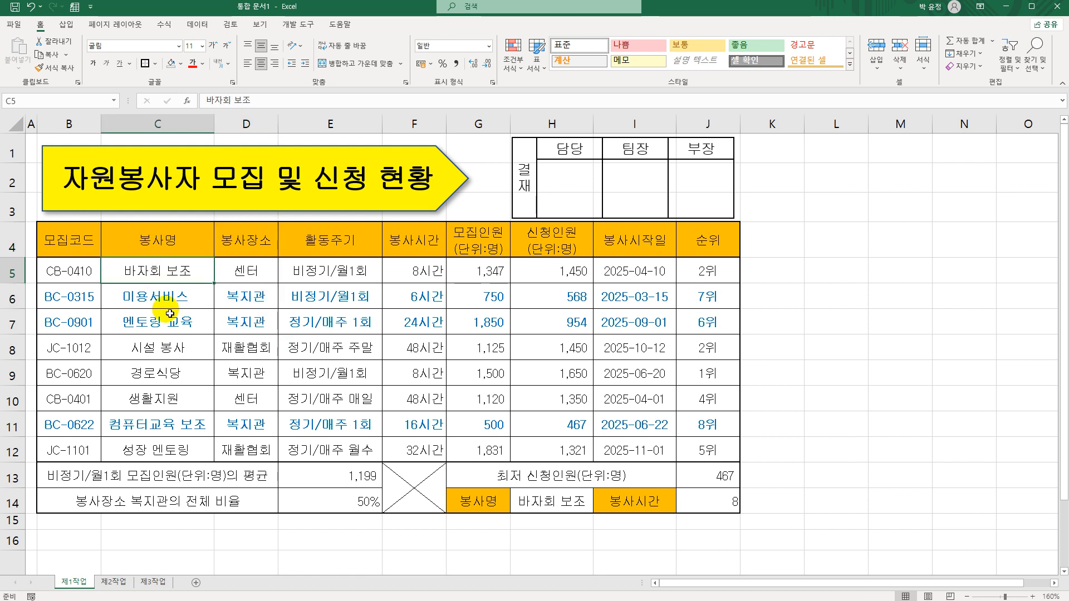
click(171, 243)
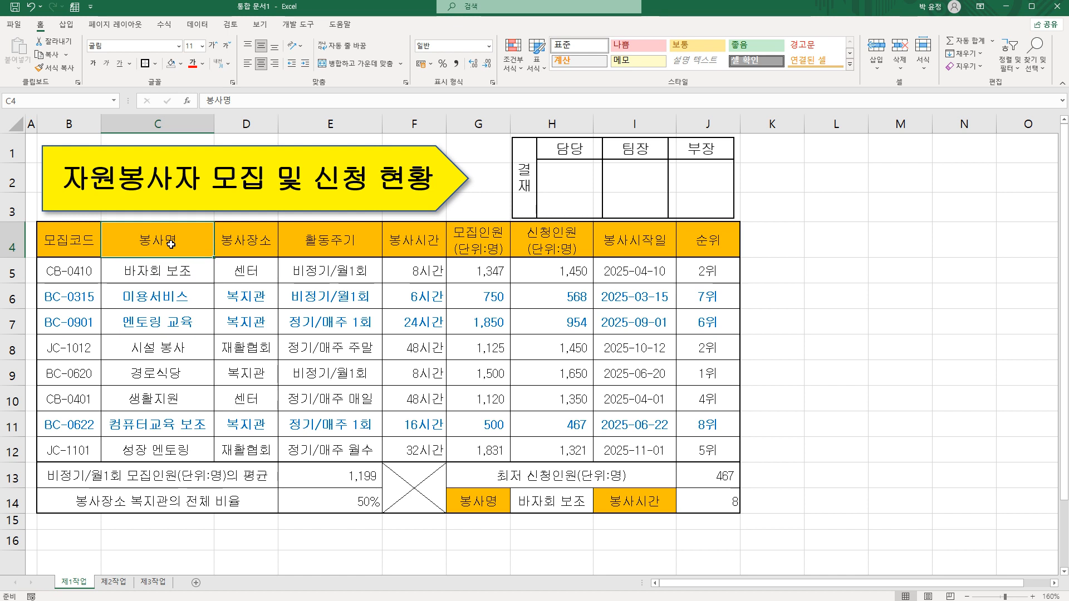
drag(171, 243, 175, 324)
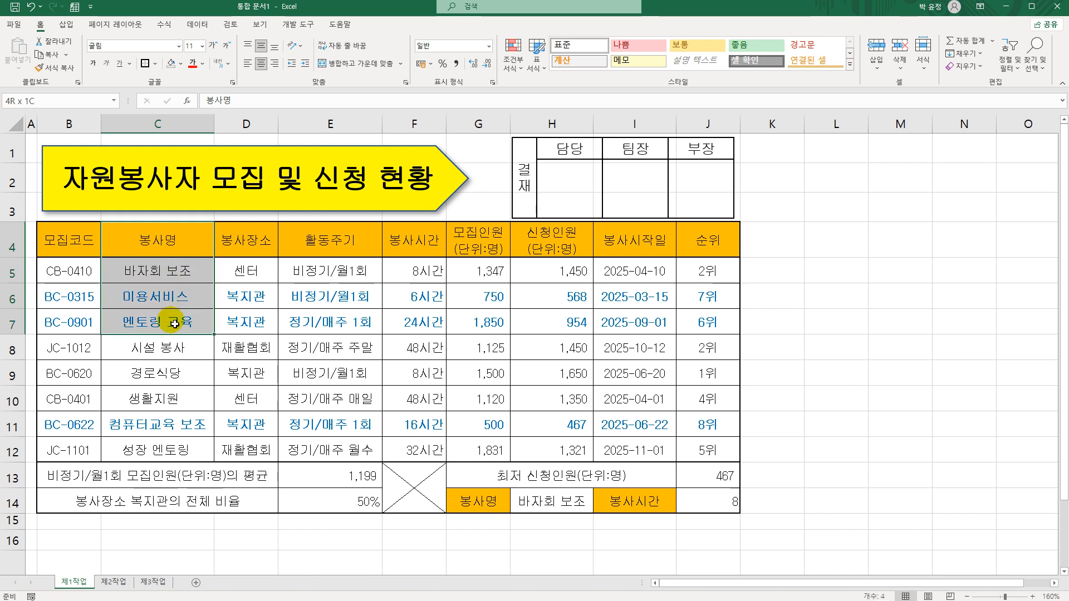
- Insert a clustered column chart from the 봉사명, 봉사시간 and 신청인원 data in rows 4–7 and 9–11 of columns C, F and H
drag(174, 323, 174, 323)
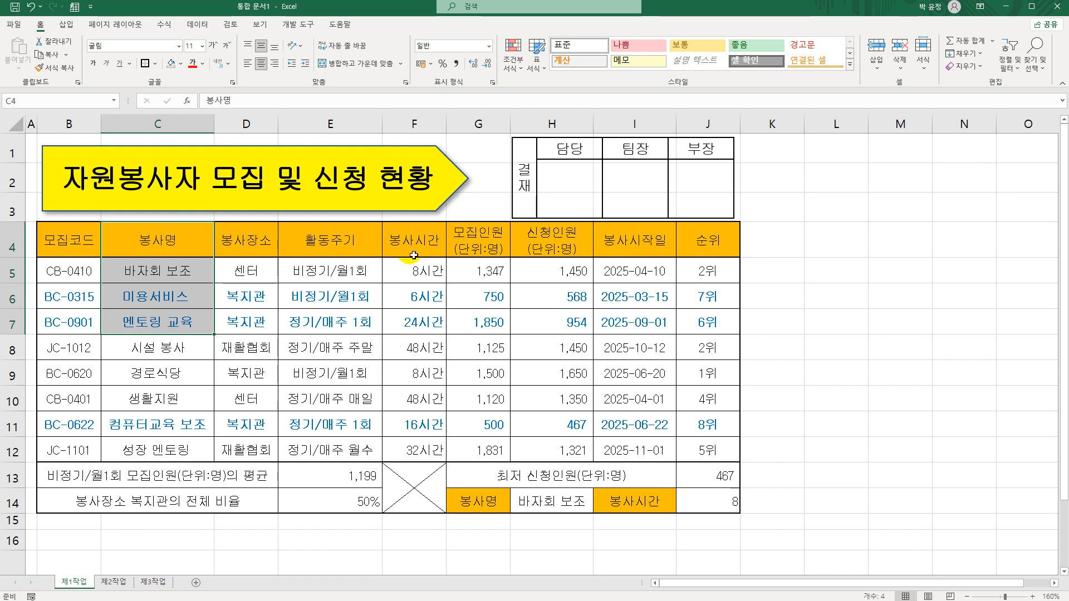
drag(421, 253, 419, 321)
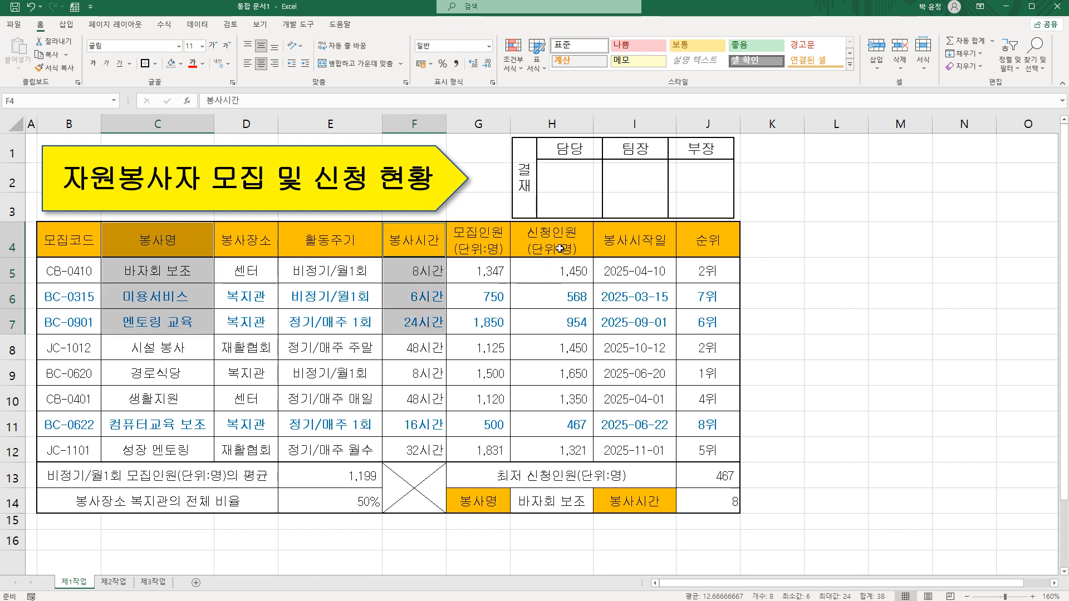
drag(560, 249, 562, 322)
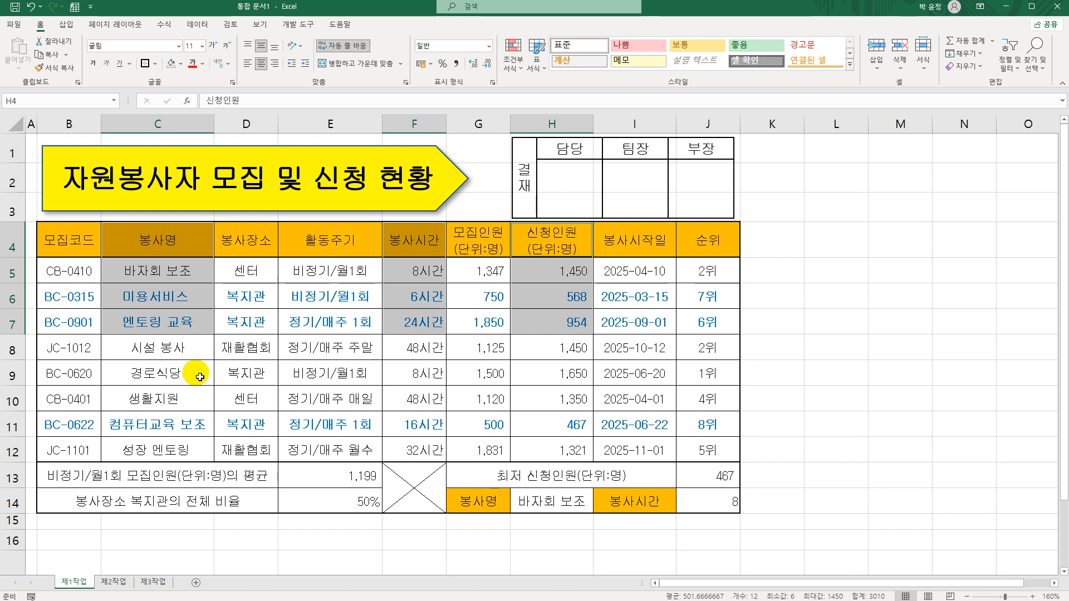
drag(199, 377, 208, 425)
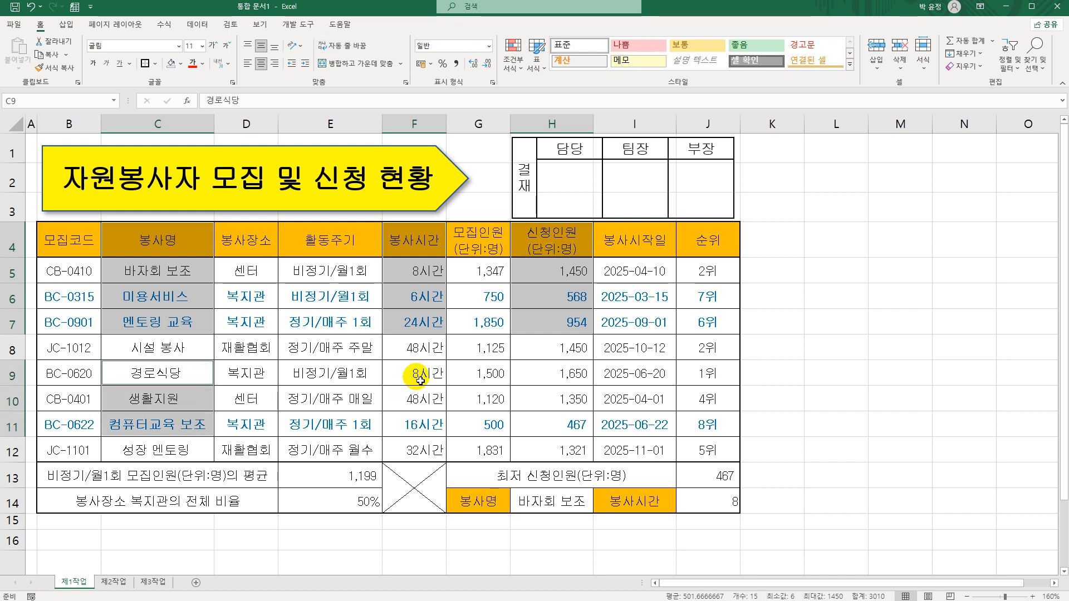
drag(420, 380, 417, 421)
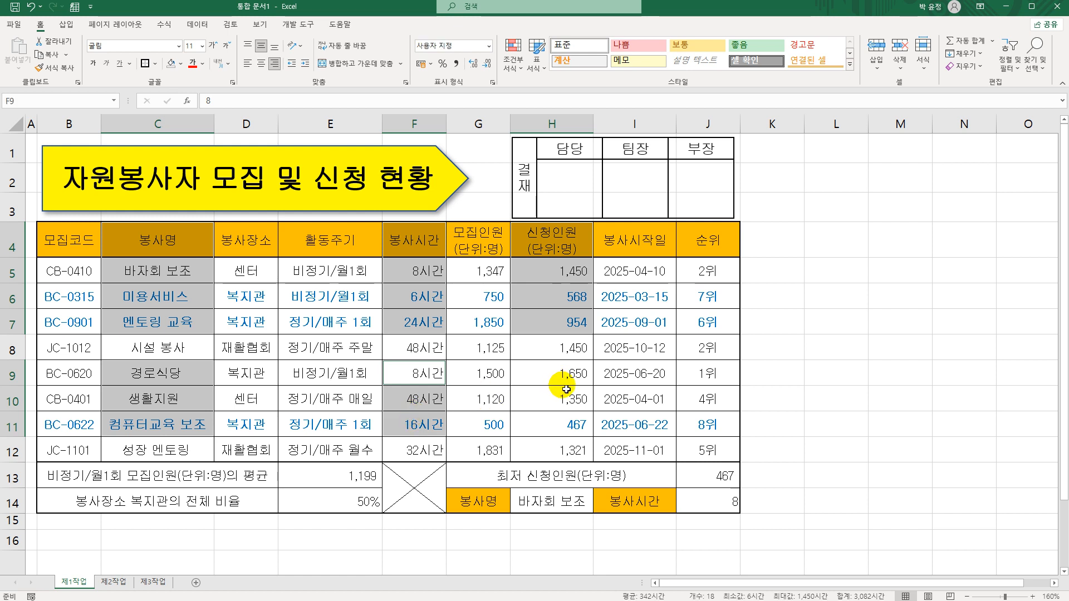
drag(558, 380, 549, 423)
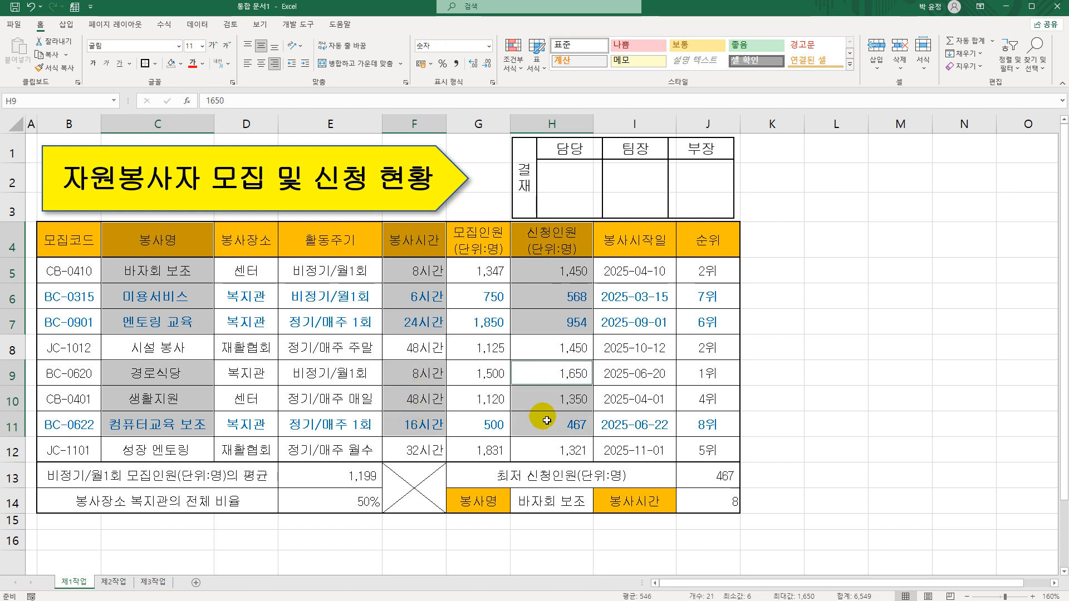
click(67, 25)
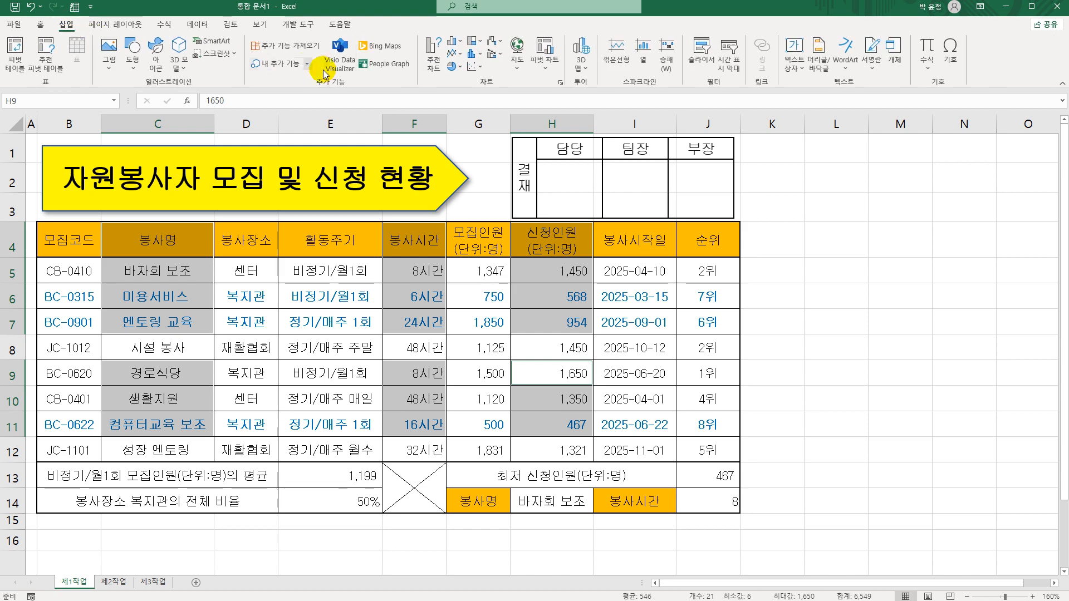
click(454, 41)
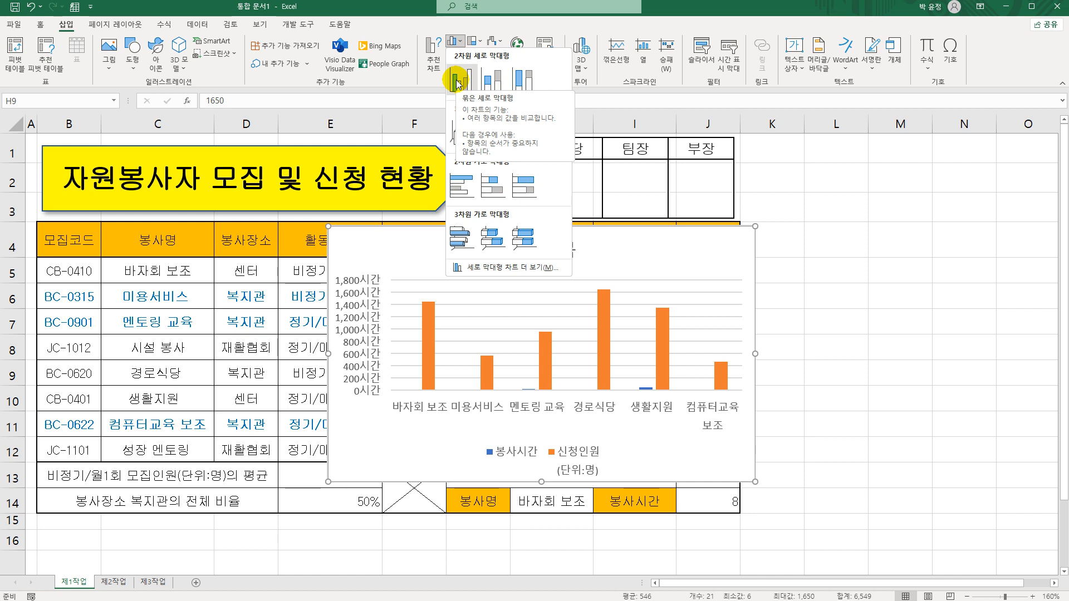
click(457, 82)
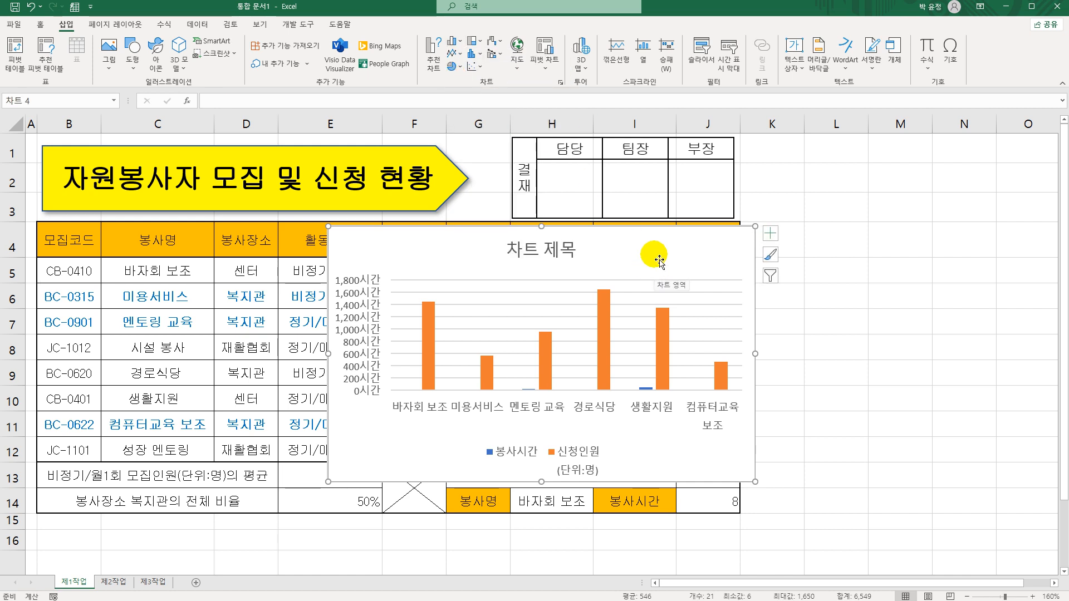
- Move the chart to a new sheet named 제4작업 and place that sheet after 제3작업
right_click(672, 238)
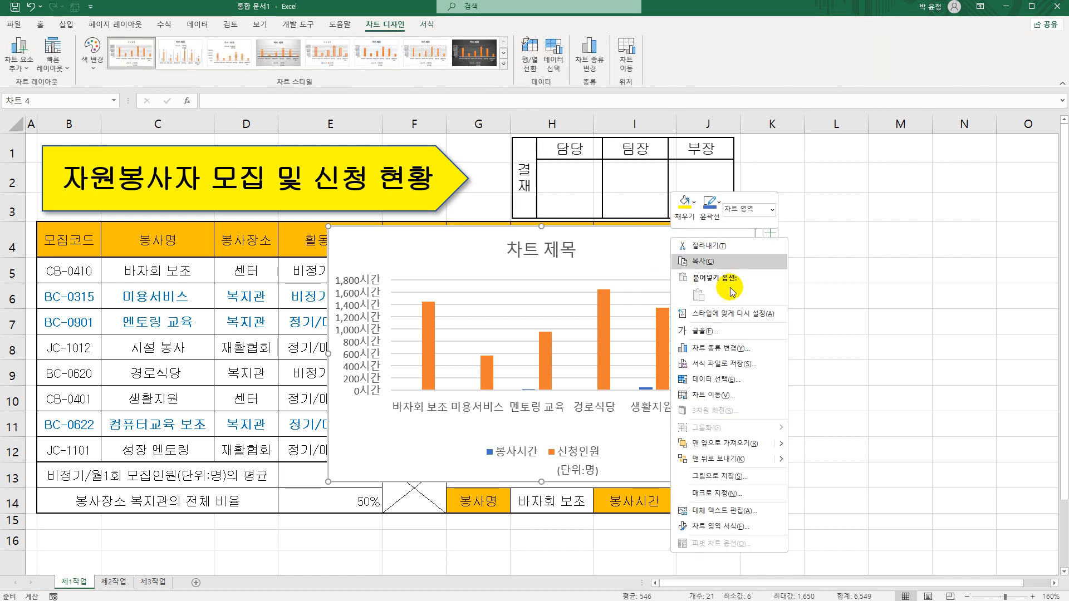
click(724, 395)
click(645, 373)
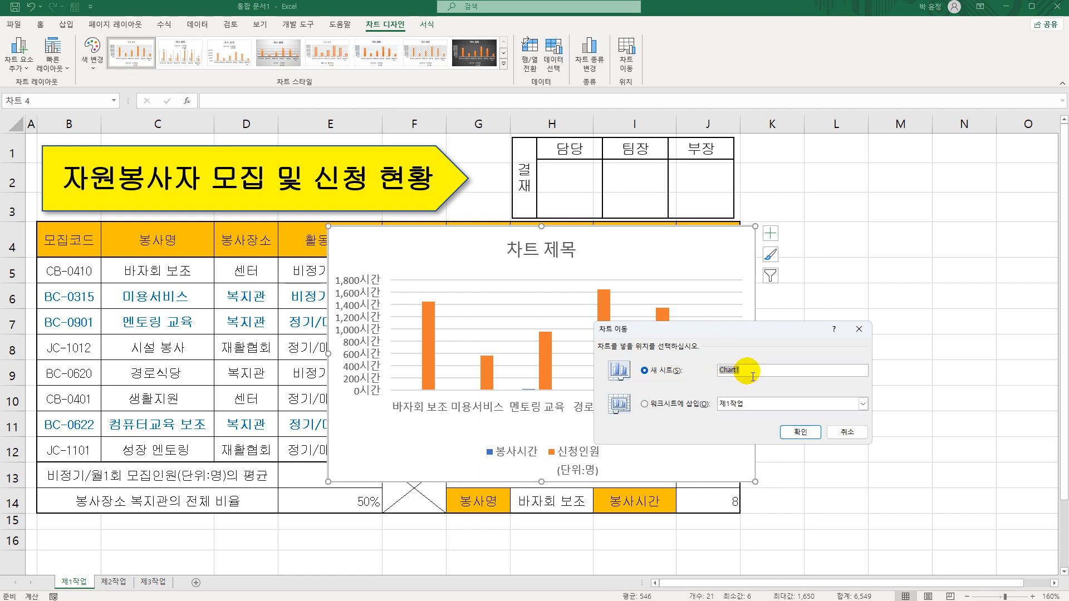
text(제4작업)
click(801, 432)
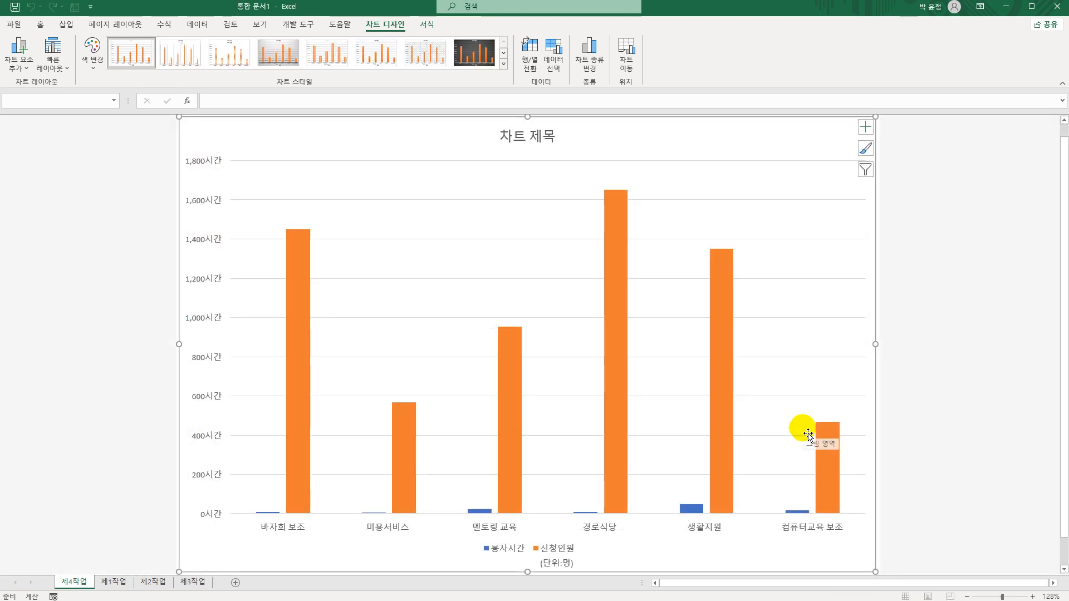
drag(86, 590, 239, 579)
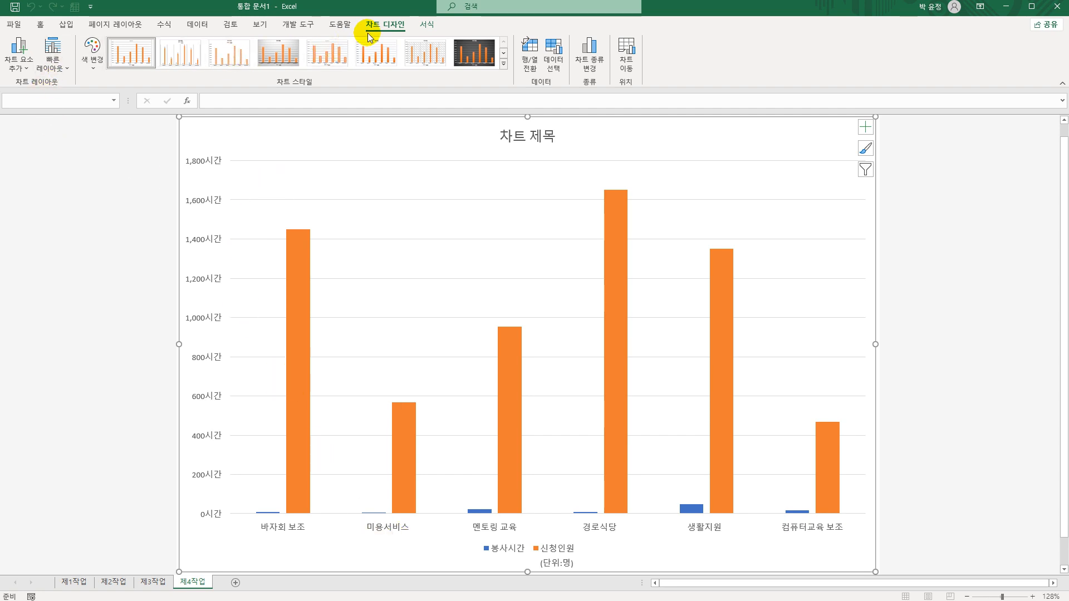
- Apply quick layout 3 and chart style 스타일 14 to the chart
click(51, 62)
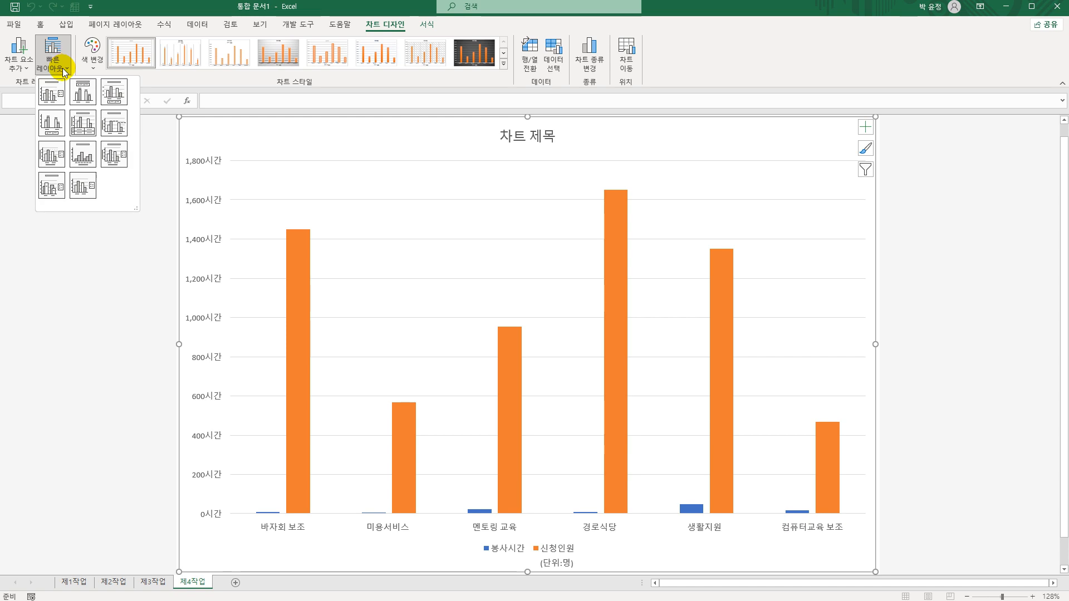
click(115, 98)
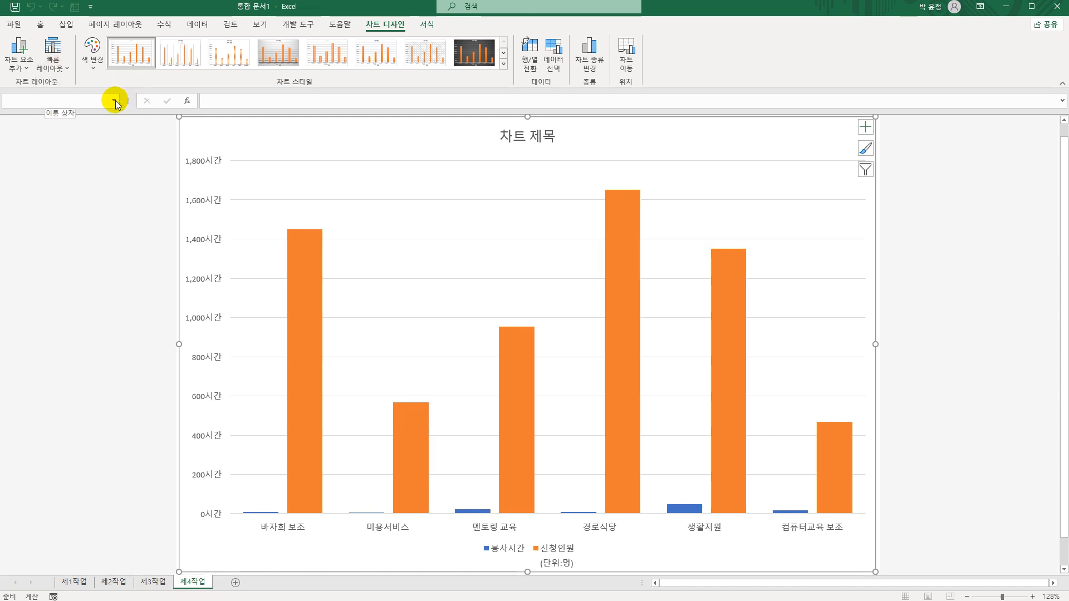
click(503, 63)
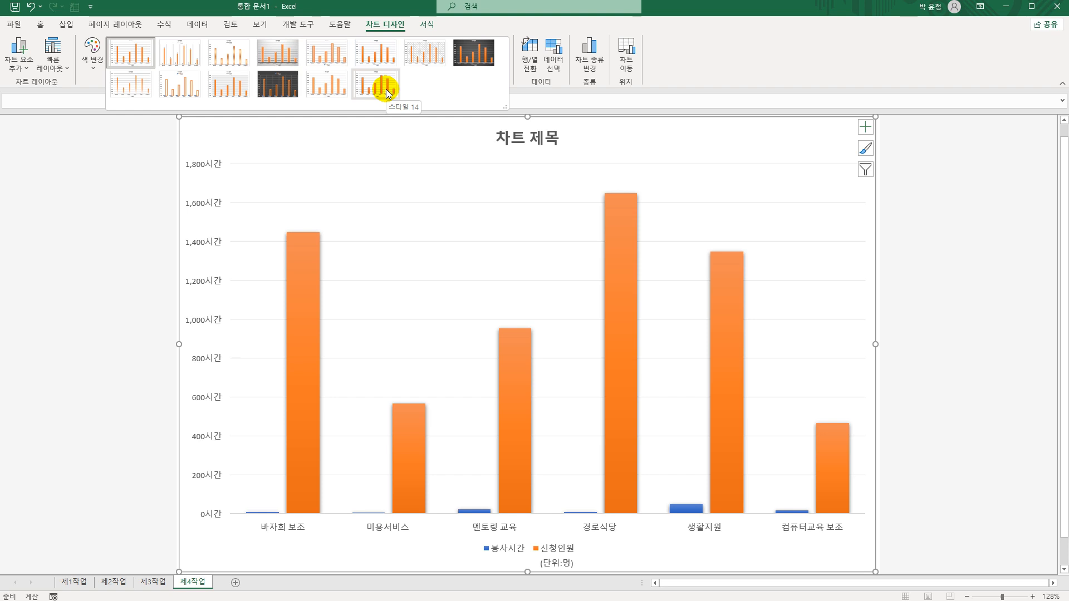
click(386, 89)
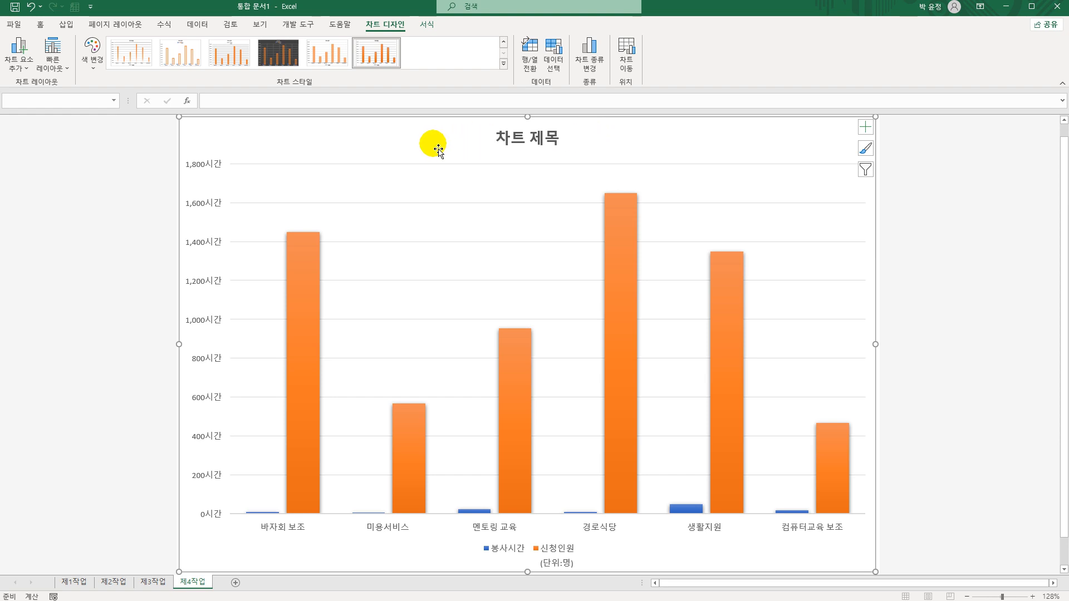
- Set the font of the whole chart area to 굴림 at size 11
click(40, 25)
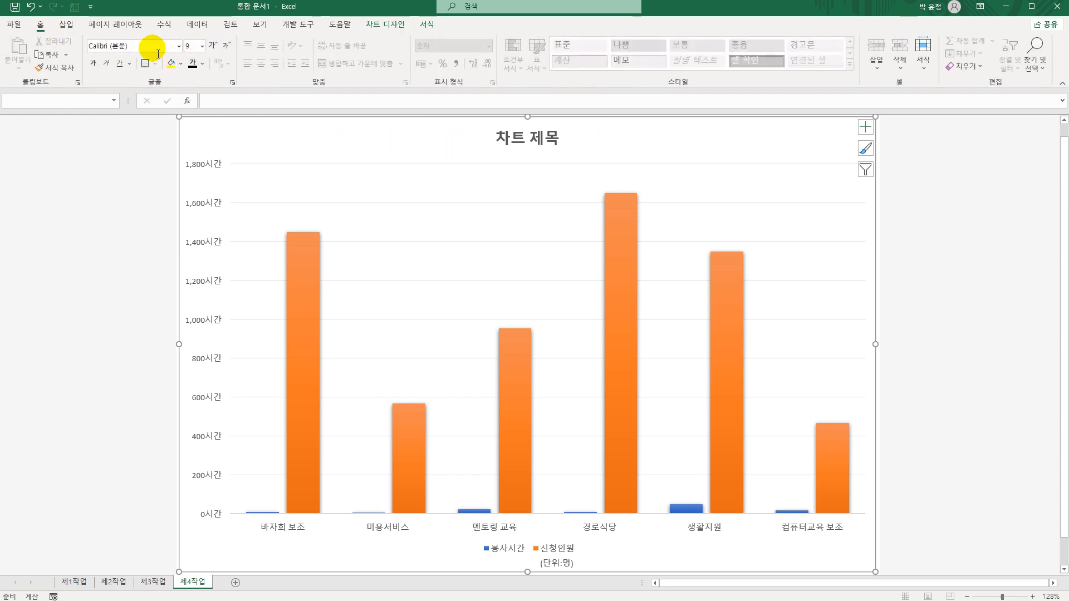
click(177, 47)
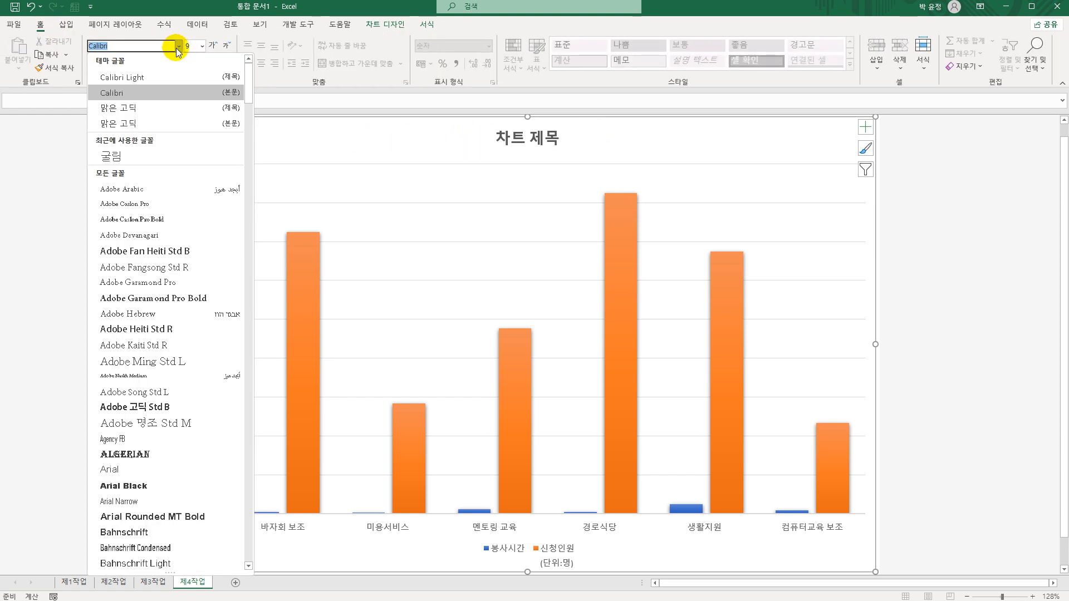
click(174, 150)
click(205, 47)
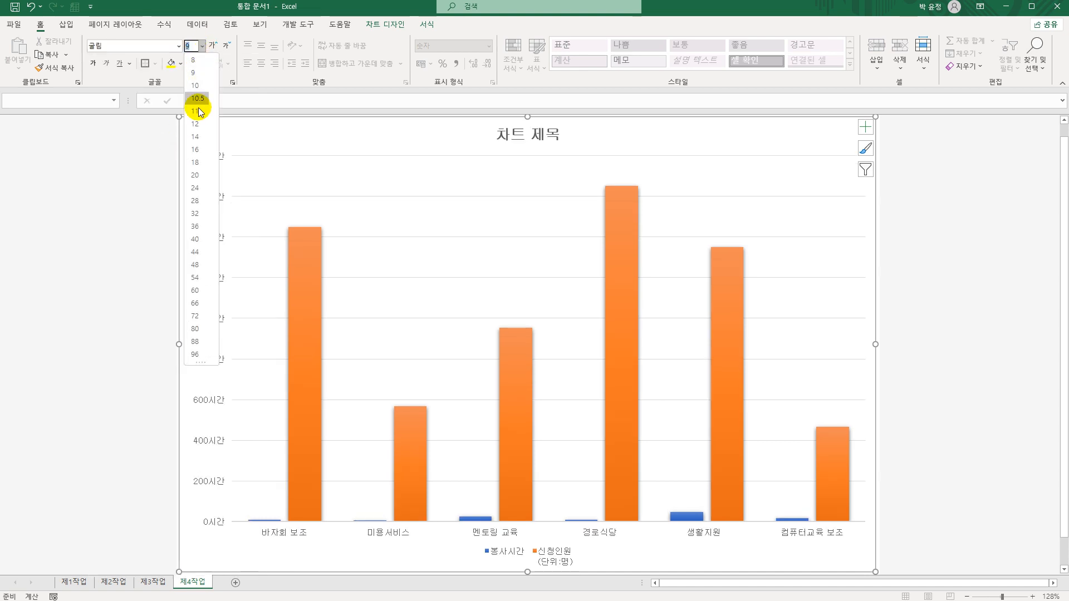
click(196, 109)
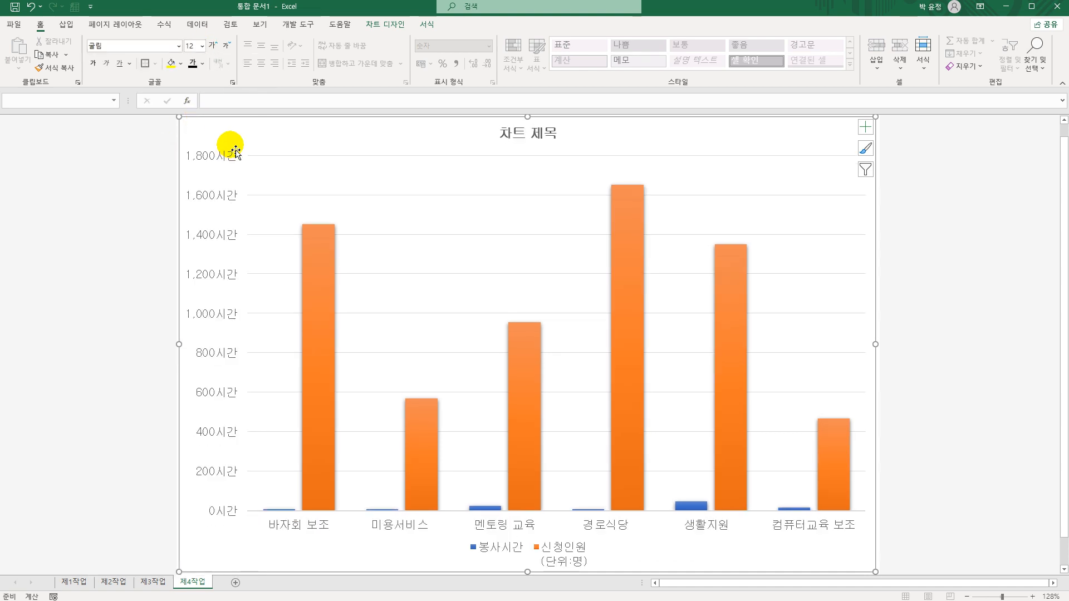
click(202, 46)
click(199, 98)
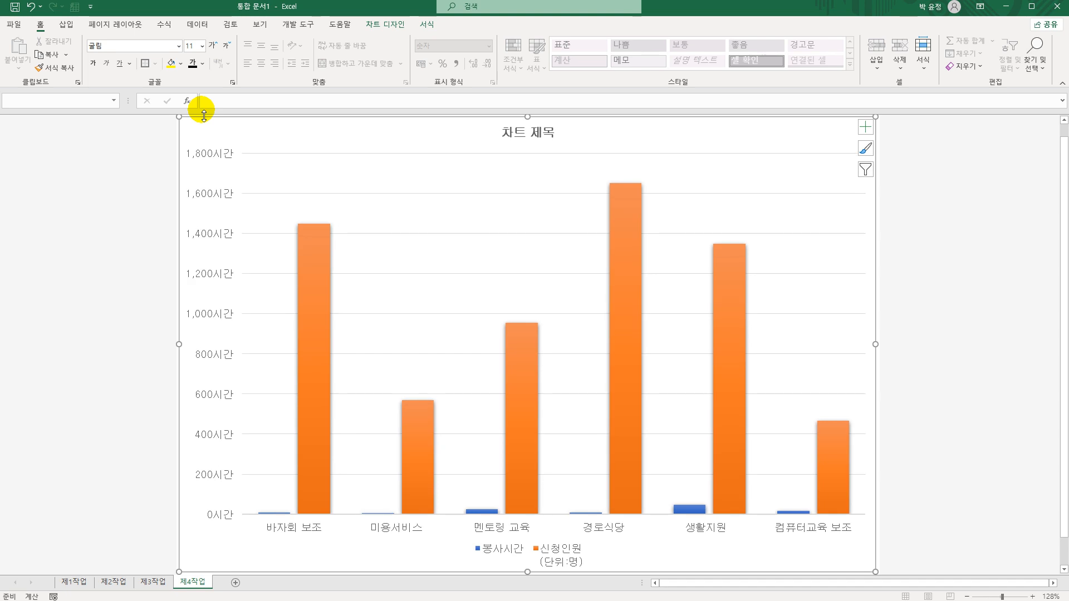
- Fill the chart area with the light blue tissue paper texture
right_click(399, 133)
click(414, 103)
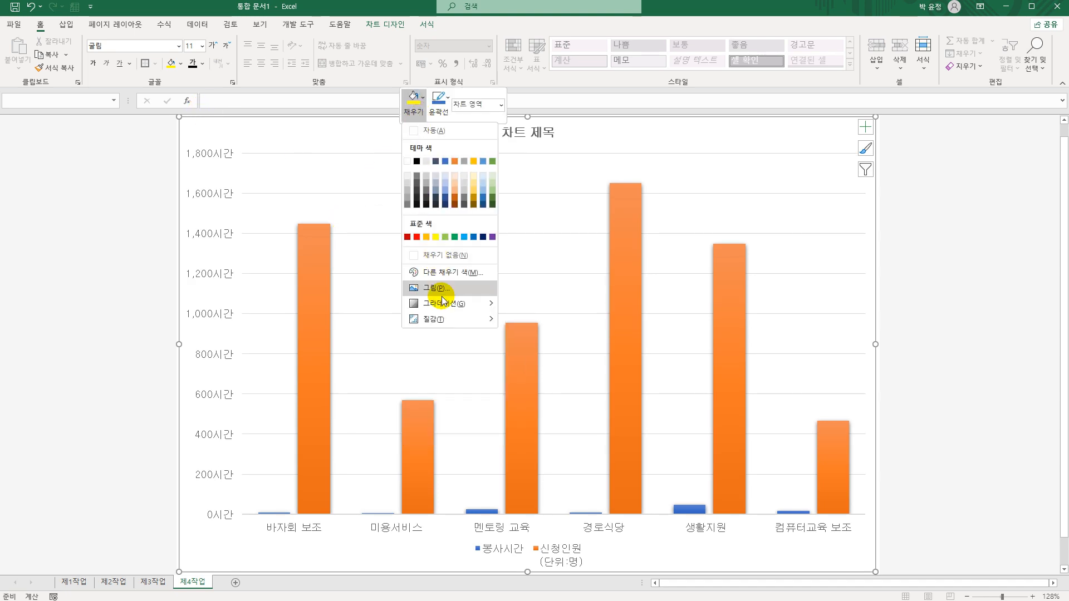
mouse_move(445, 320)
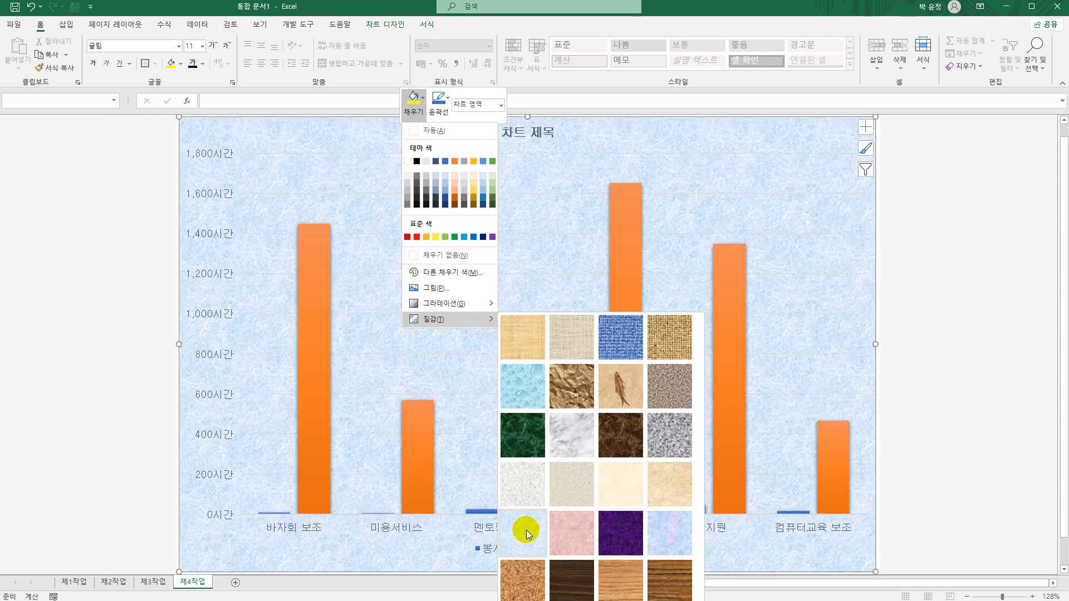
click(526, 530)
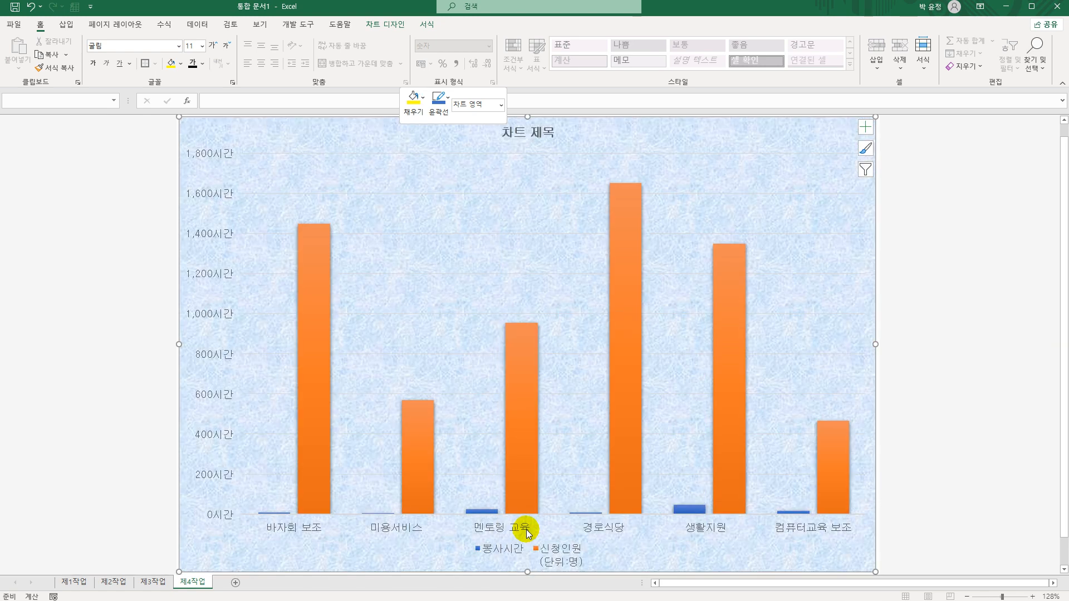
- Fill the chart's plot area with solid white
click(413, 180)
right_click(414, 170)
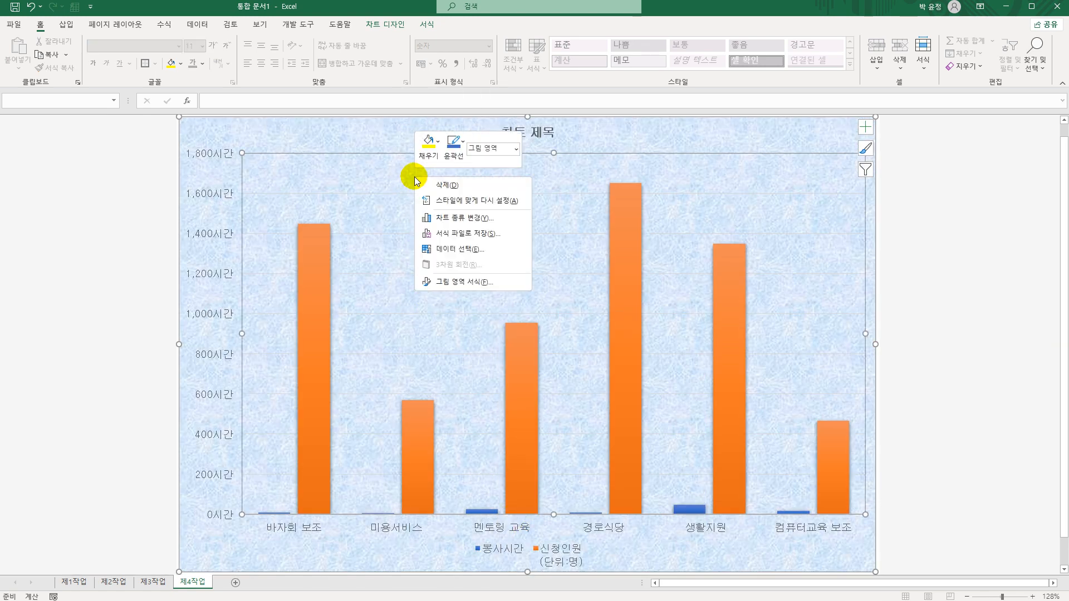
click(427, 146)
click(423, 205)
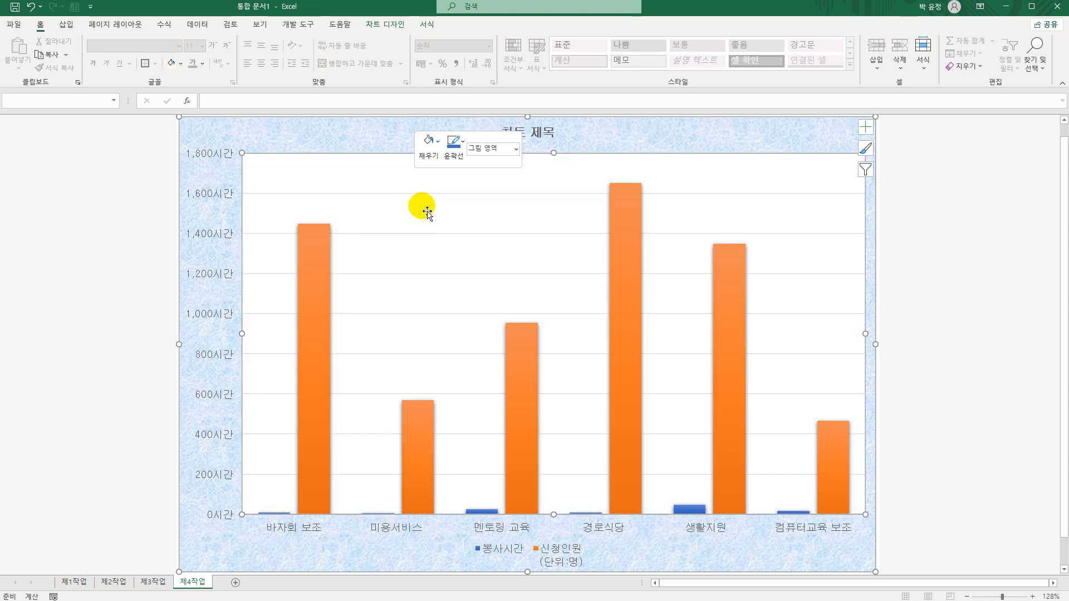
- Give the chart title a white fill and a black outline
click(533, 136)
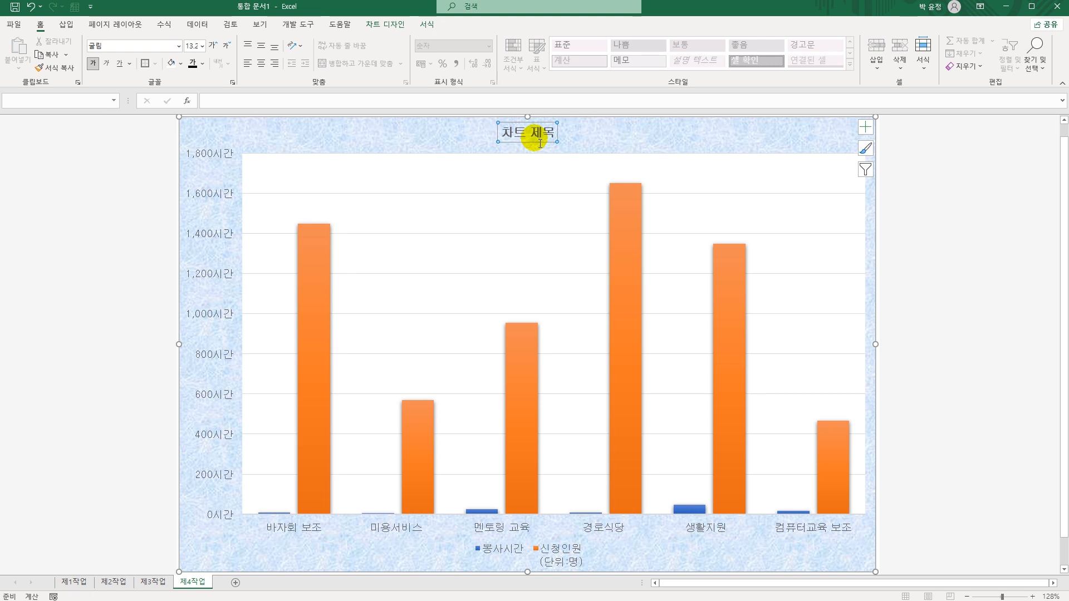
right_click(540, 144)
click(574, 104)
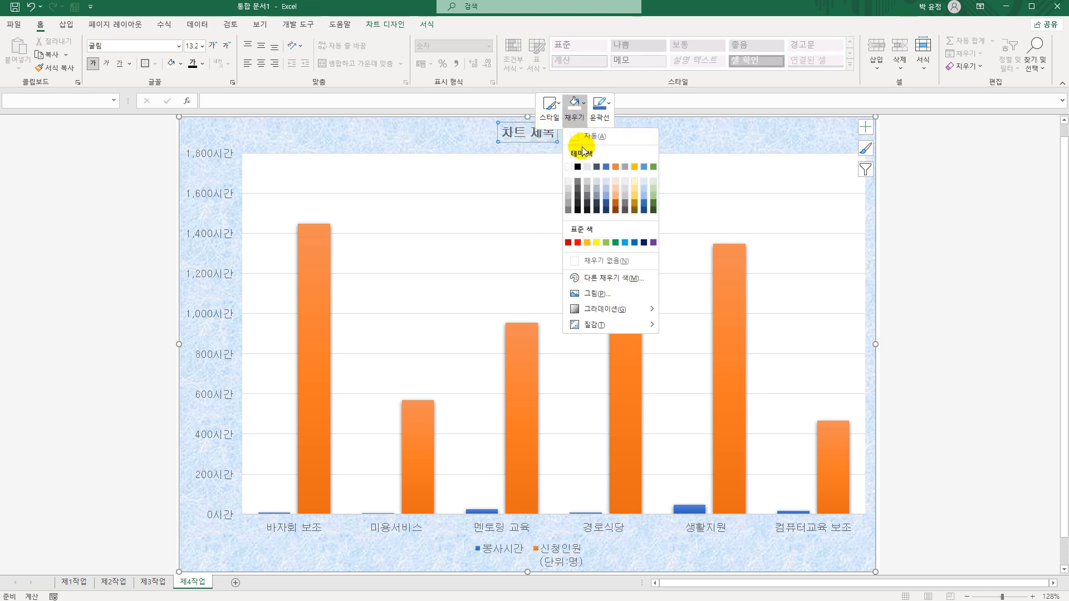
click(569, 166)
click(600, 104)
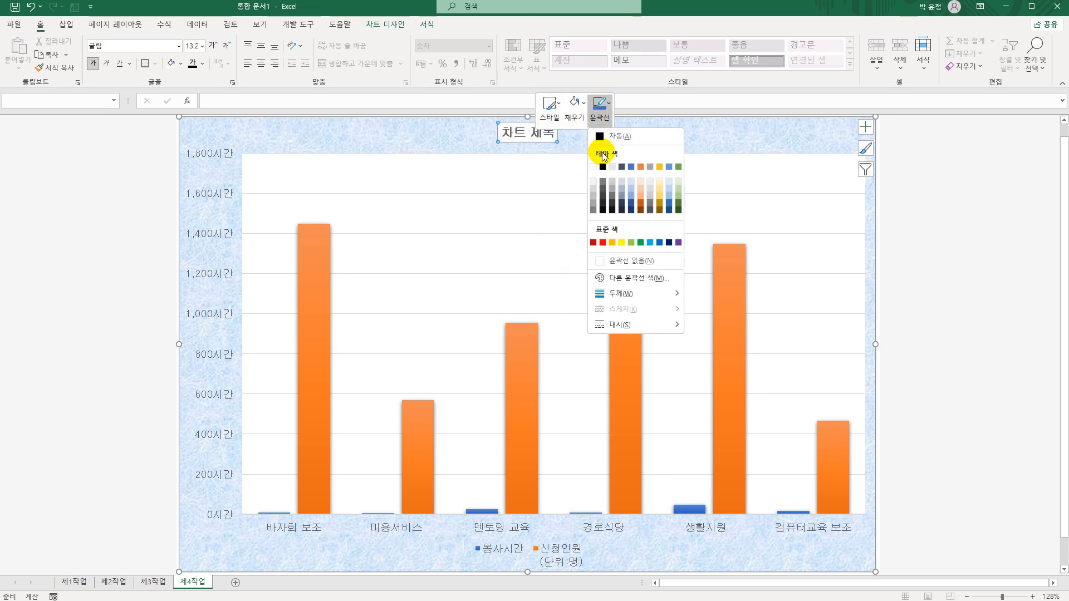
click(603, 167)
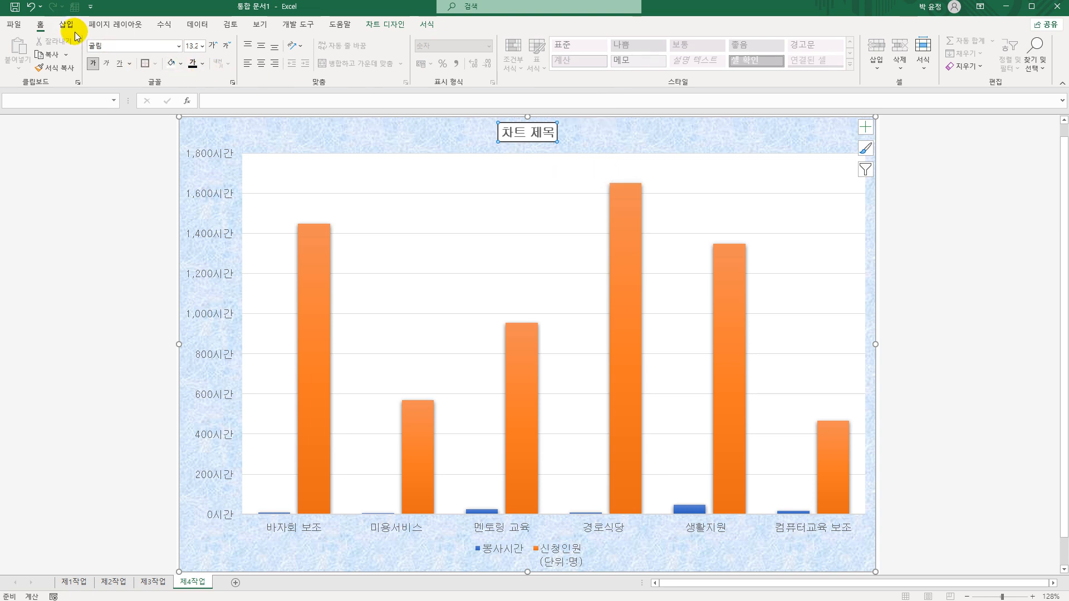
- Set the chart title's font to 굴림 at size 20
click(178, 46)
click(138, 154)
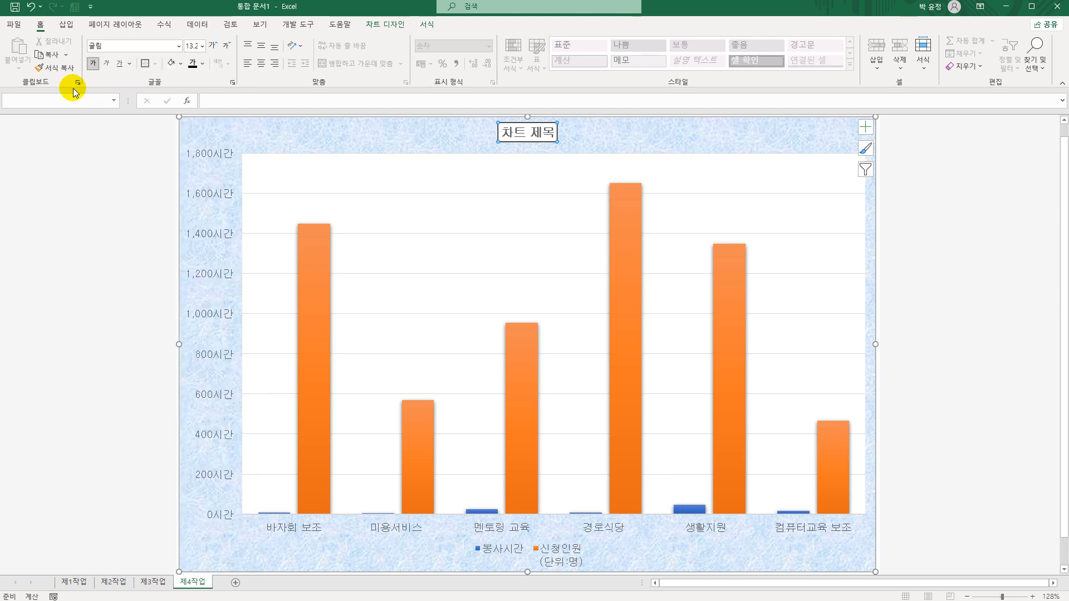
click(202, 46)
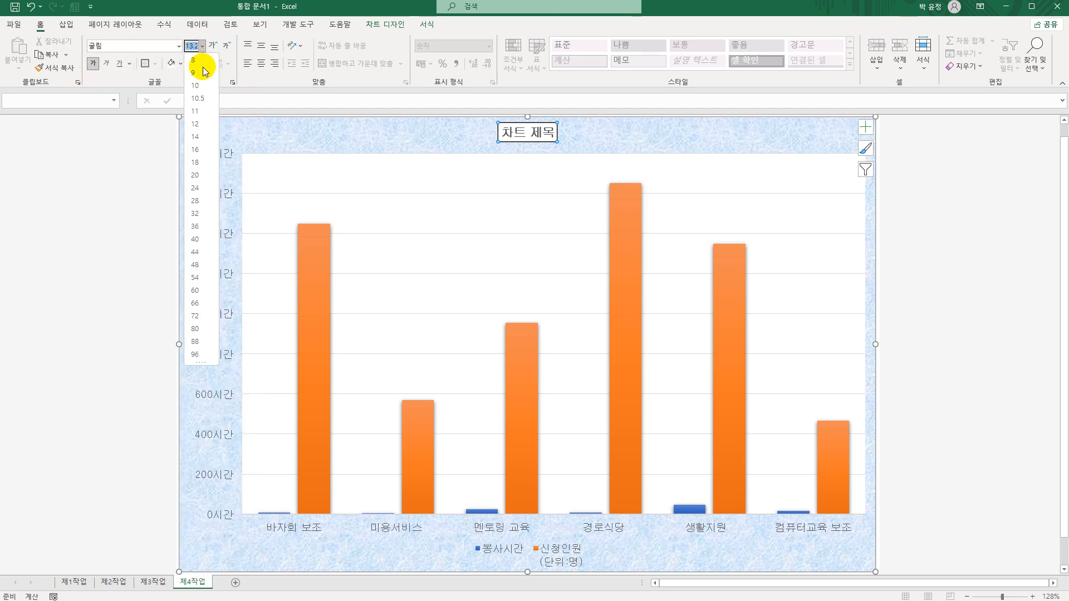
click(196, 175)
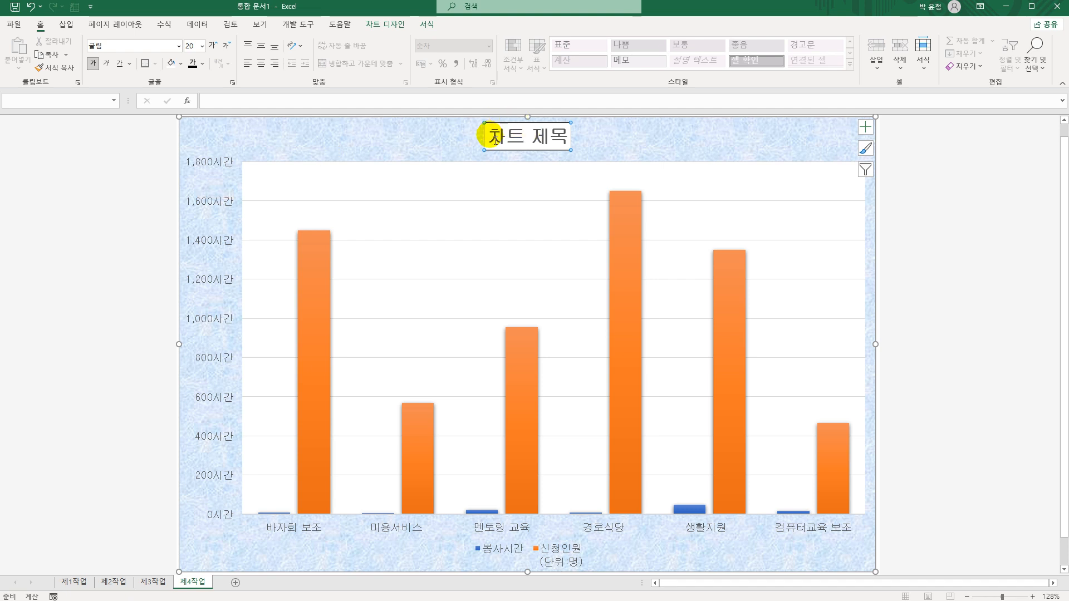
- Replace the chart title text with "센터 및 복지관의 자원봉사자 현황"
drag(488, 135, 582, 143)
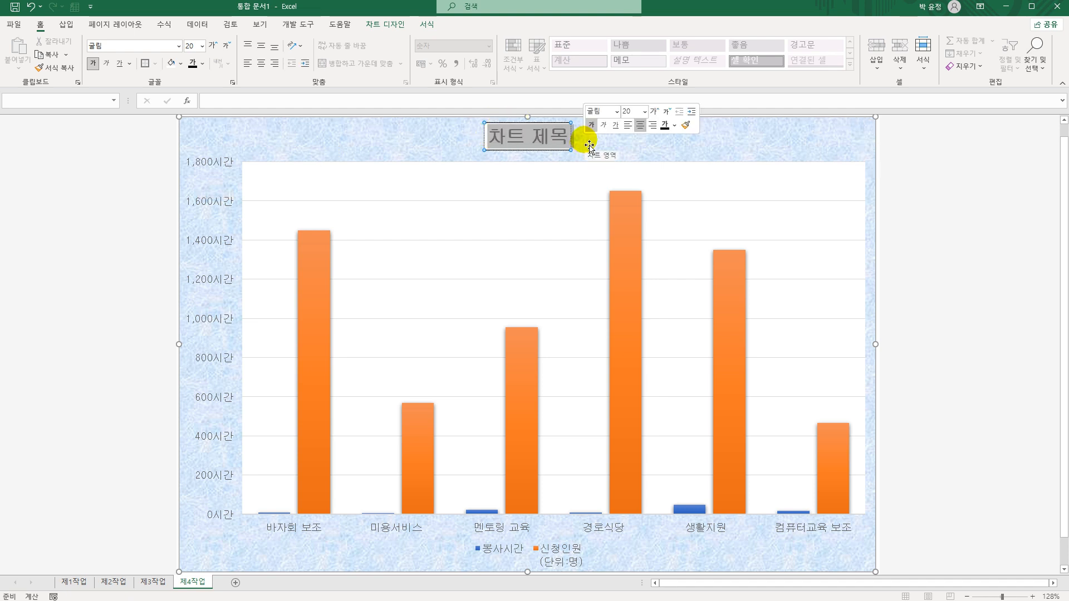
text(ㅅㄴ)
key(BackSpace)
key(BackSpace)
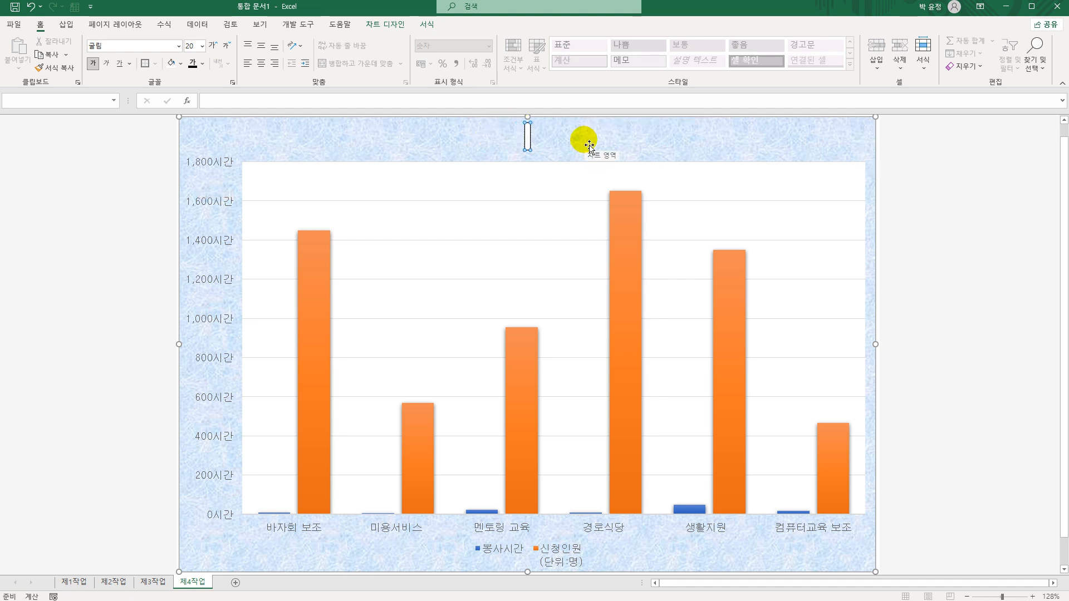
text(센터 및 보)
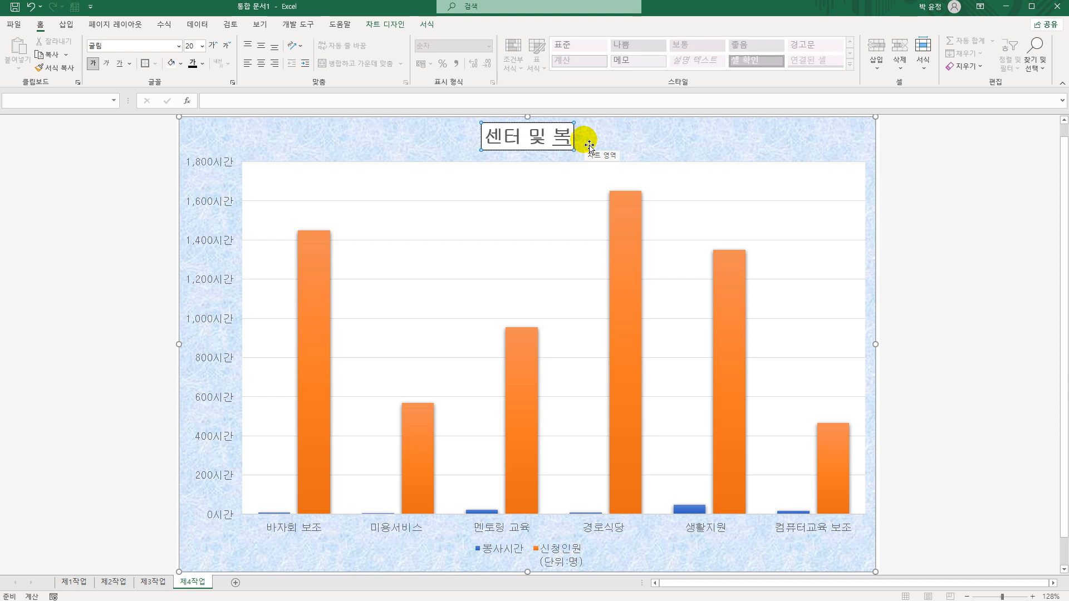
text(지관의 장)
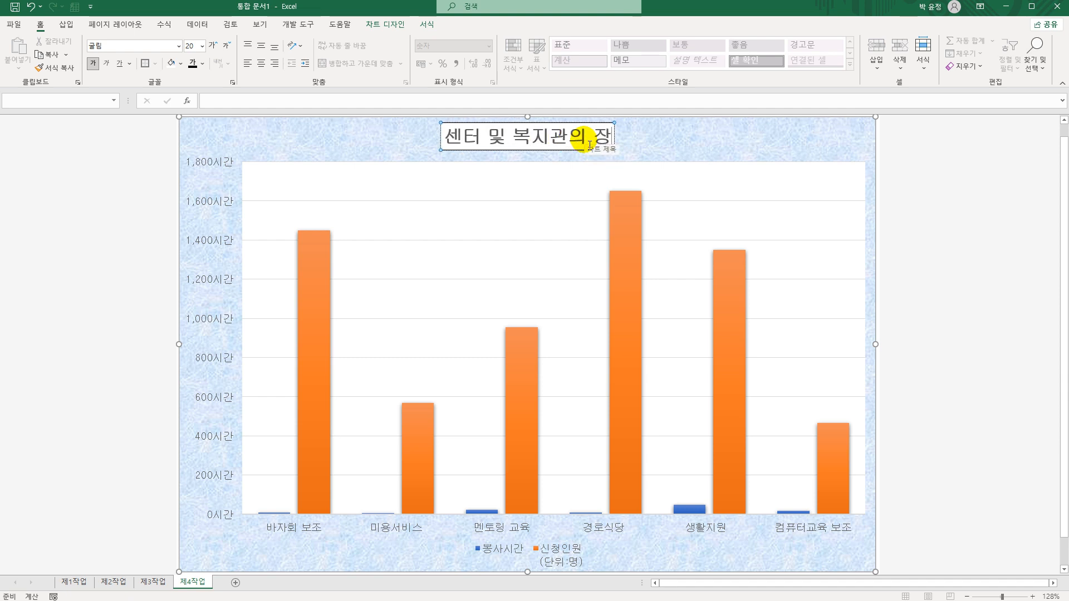
key(BackSpace)
text(자원봉사자 혀호)
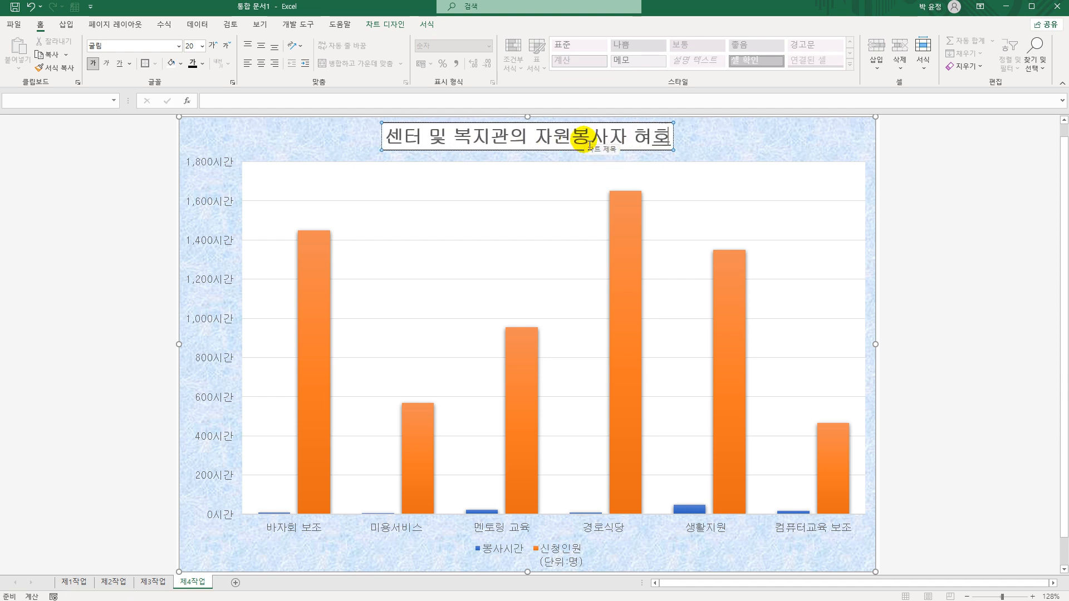
text(ㅏㅇ)
key(BackSpace)
key(BackSpace)
text(현황)
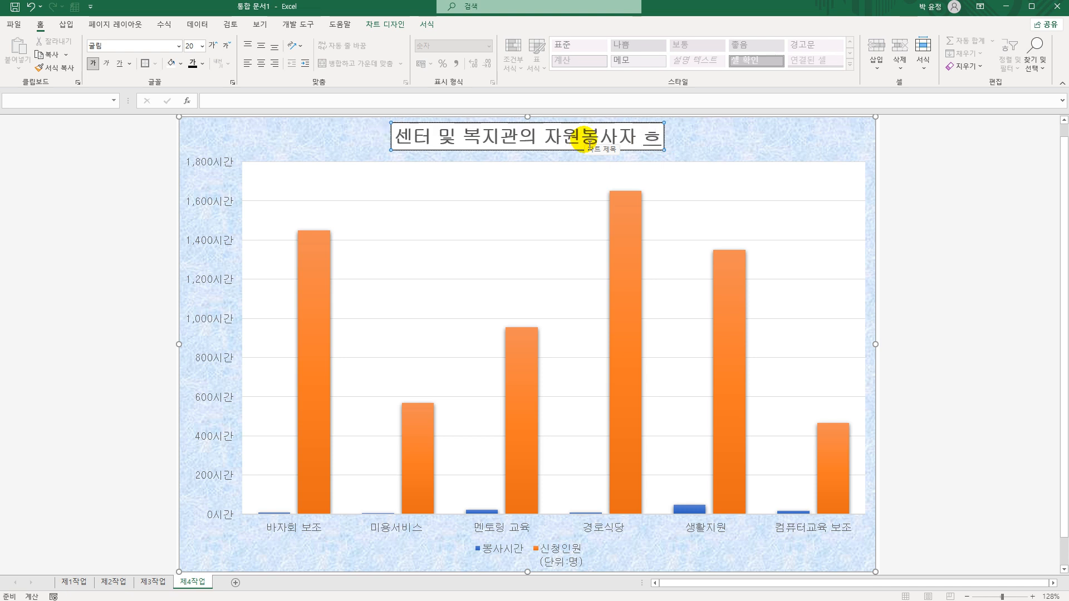
click(728, 148)
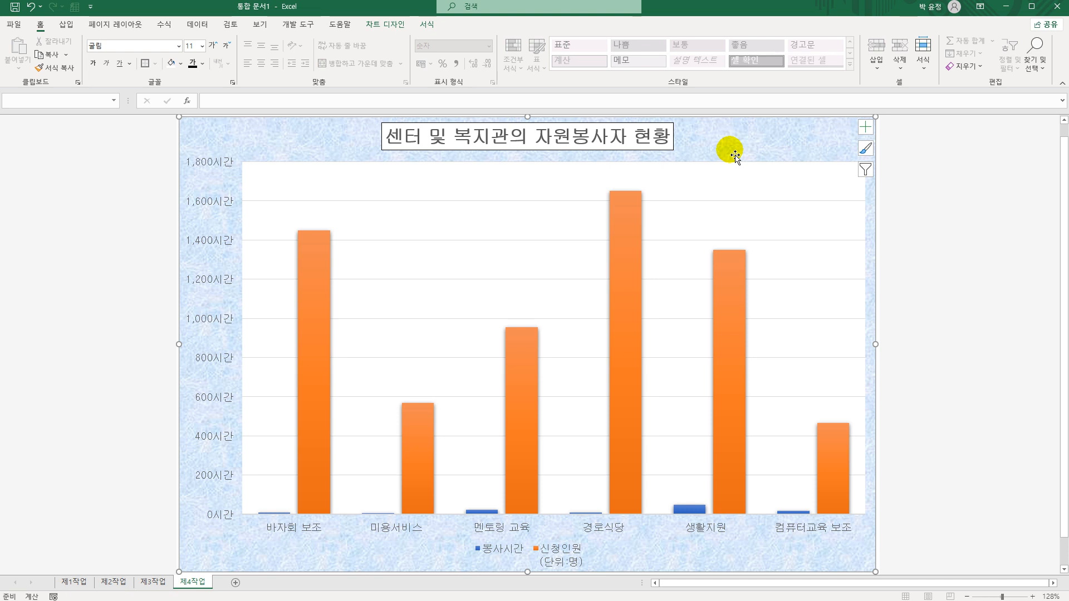
- Change the chart to a combo with the 봉사시간 series as a line with markers on the secondary axis, keeping 신청인원 as clustered columns
click(472, 512)
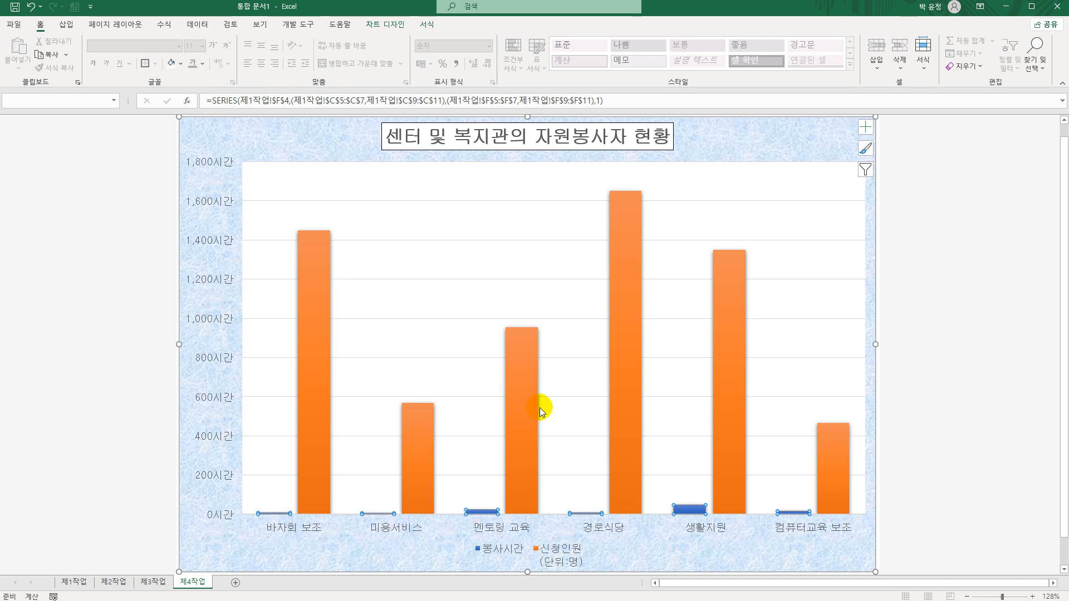
click(529, 375)
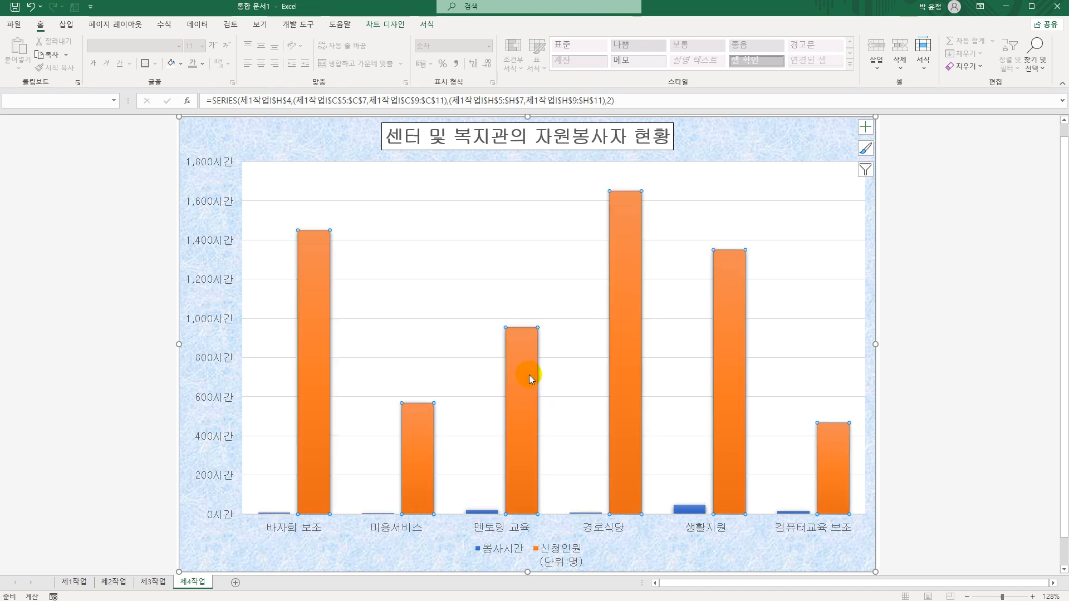
right_click(532, 337)
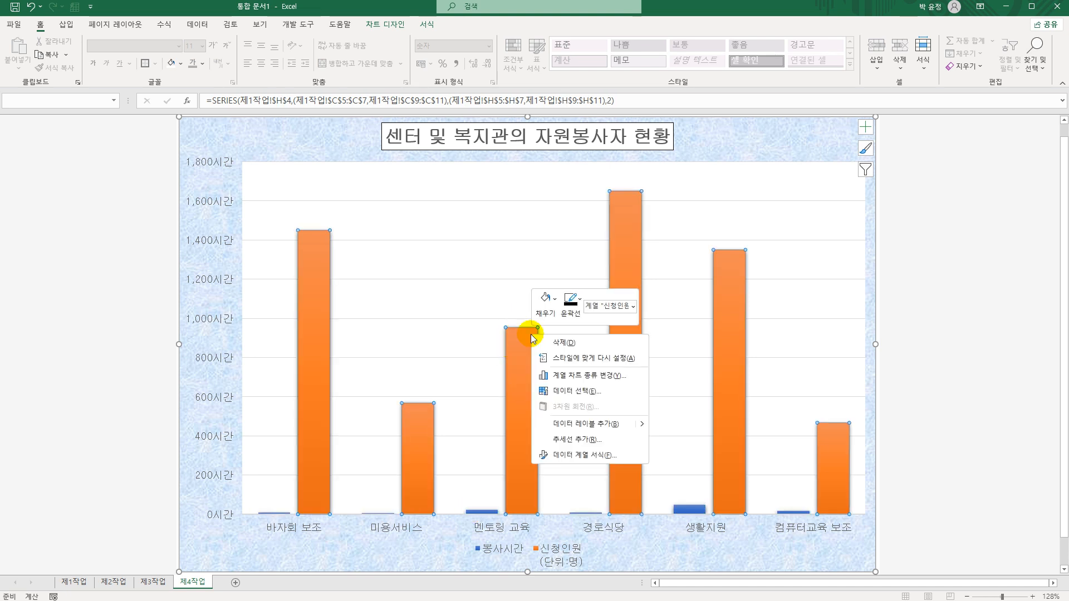
click(610, 373)
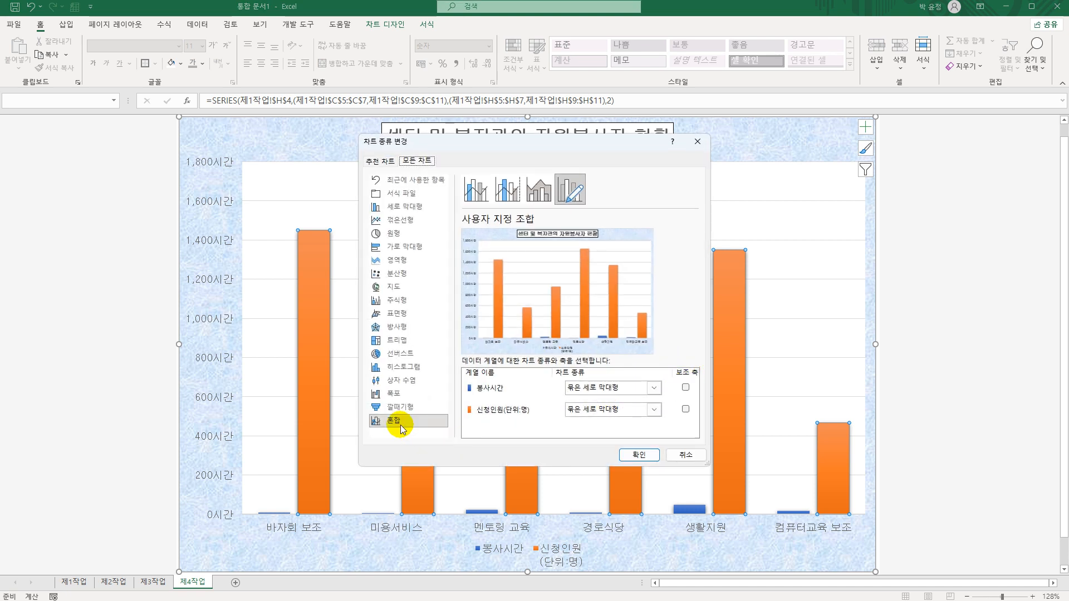
click(629, 387)
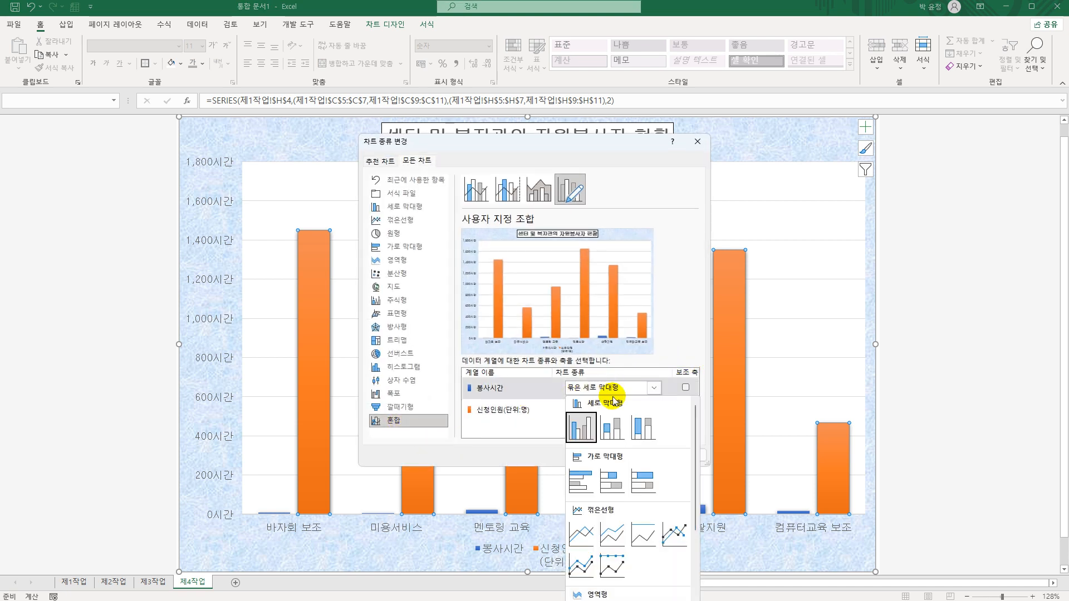
click(675, 542)
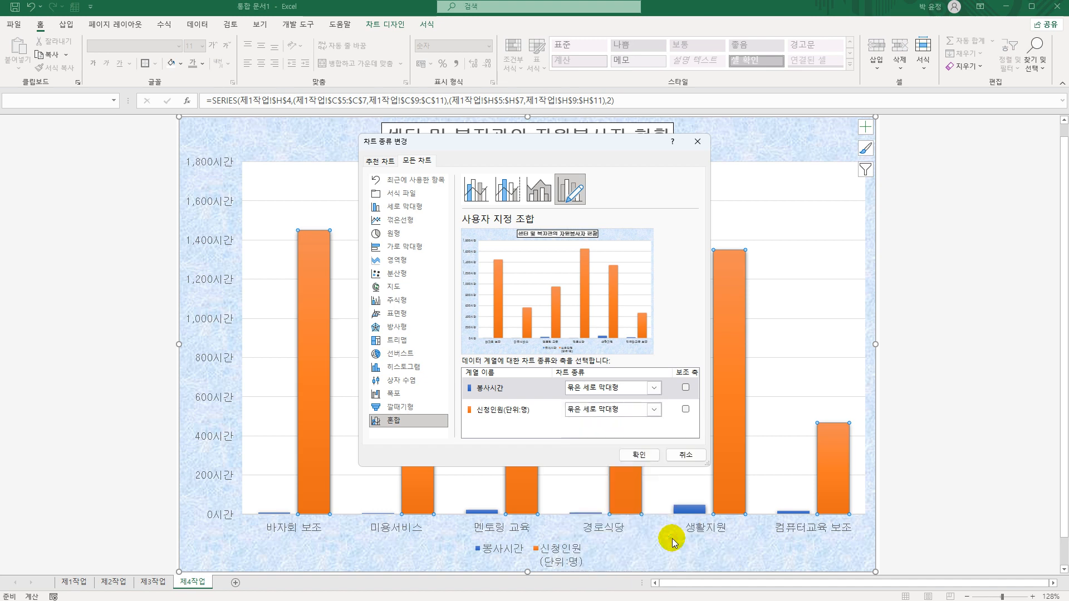
click(685, 388)
click(639, 456)
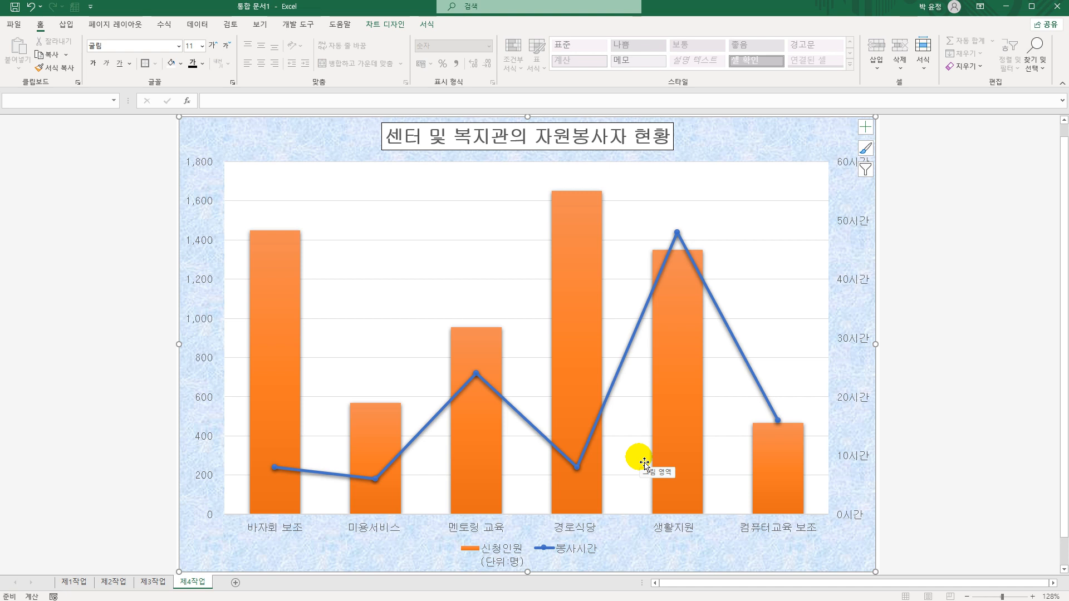
- Give the 봉사시간 line series built-in diamond markers at size 10
click(677, 233)
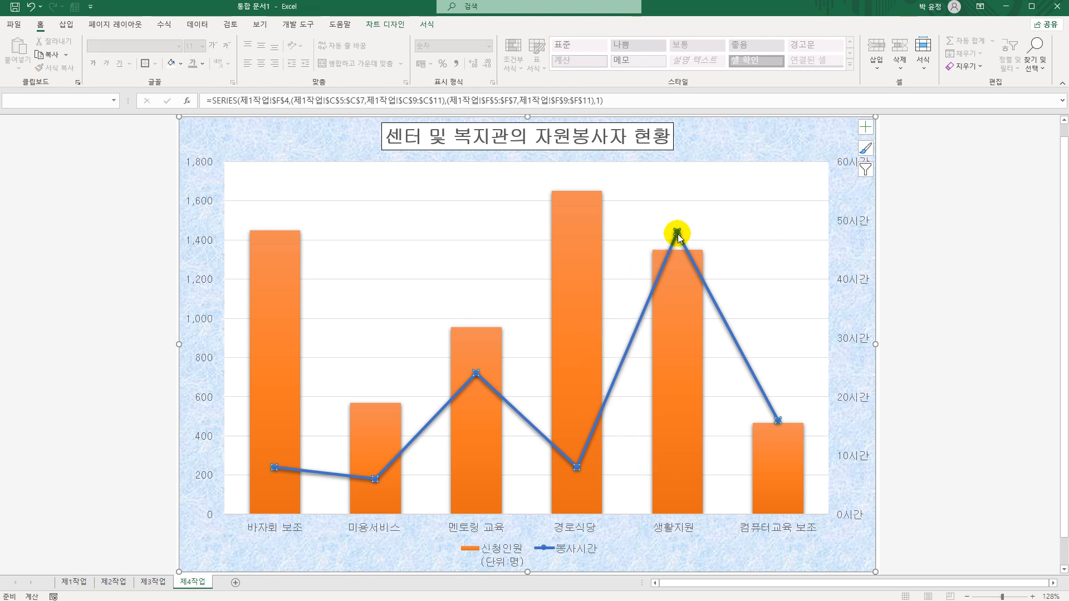
right_click(677, 234)
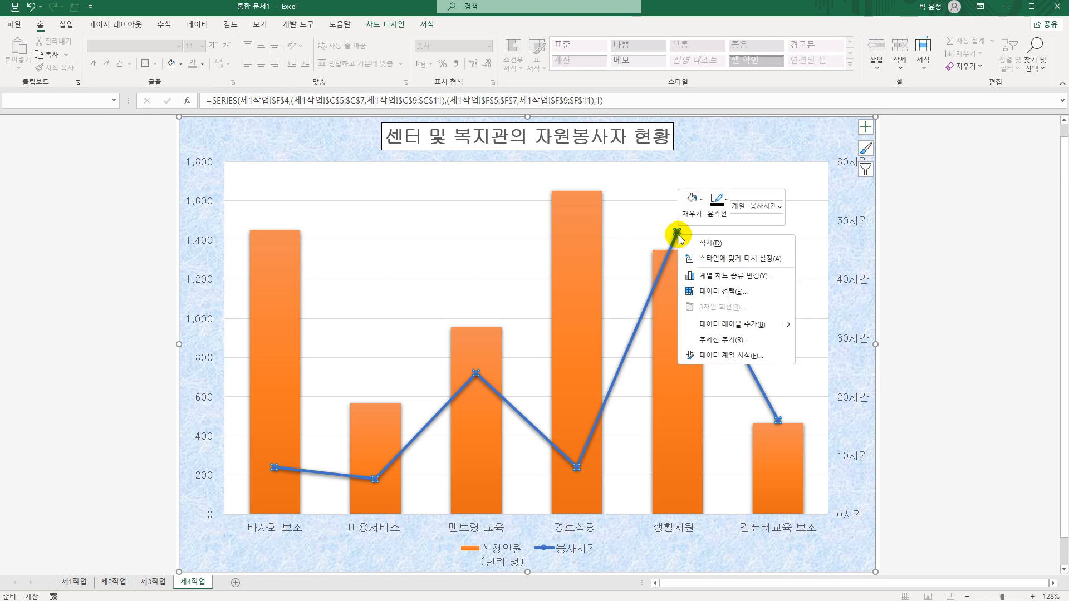
click(752, 356)
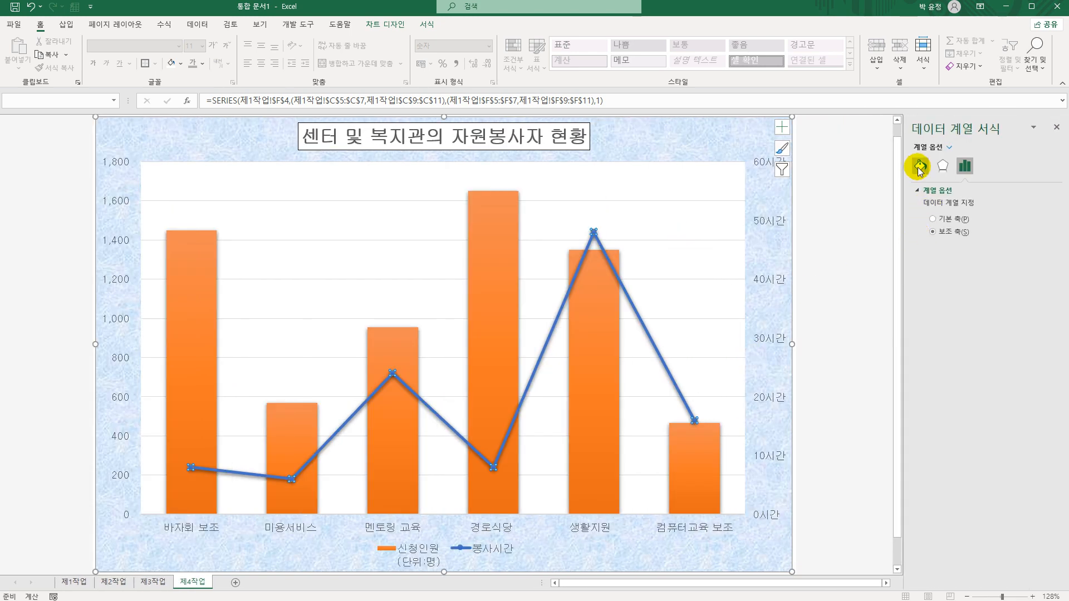
click(920, 166)
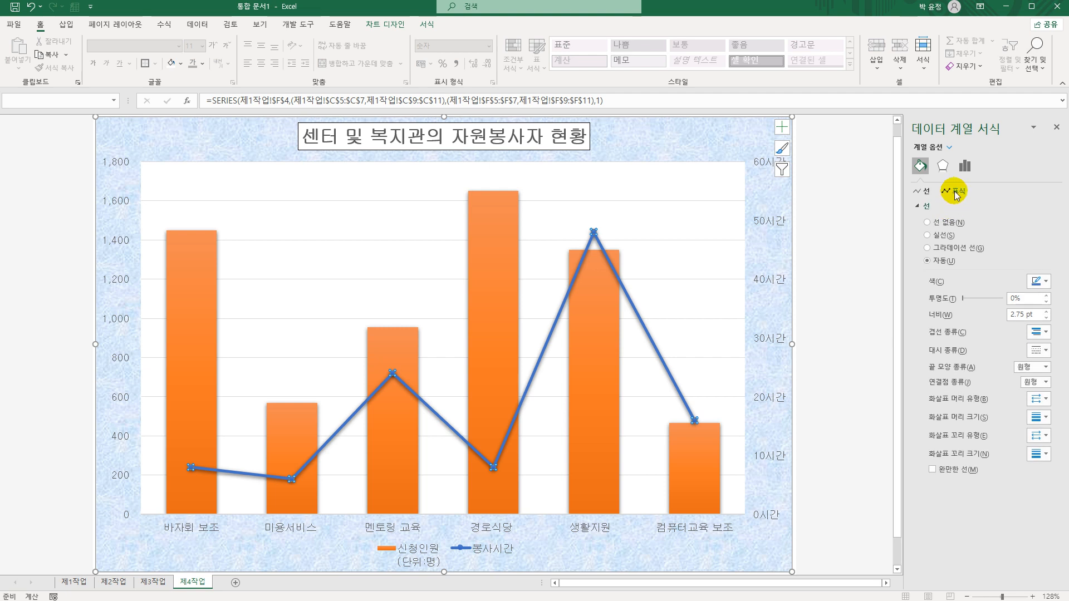
click(956, 192)
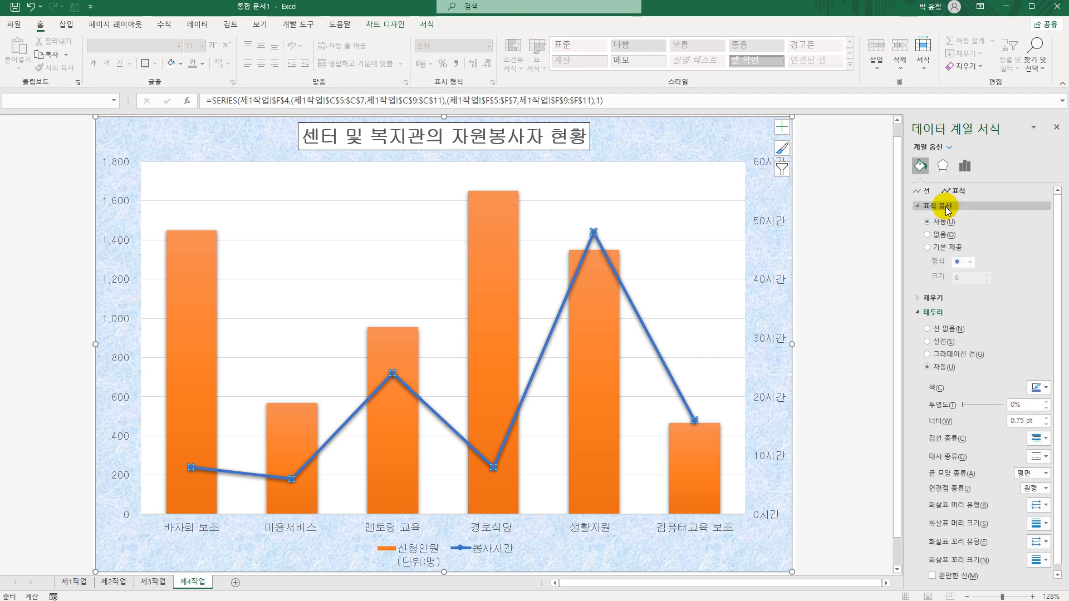
click(948, 247)
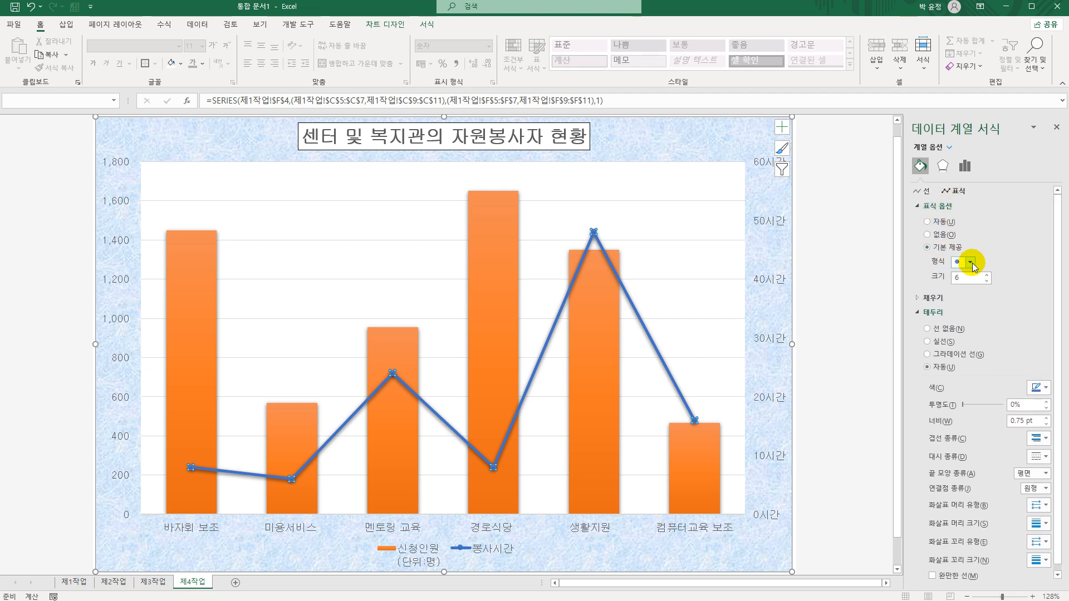
click(970, 262)
click(958, 285)
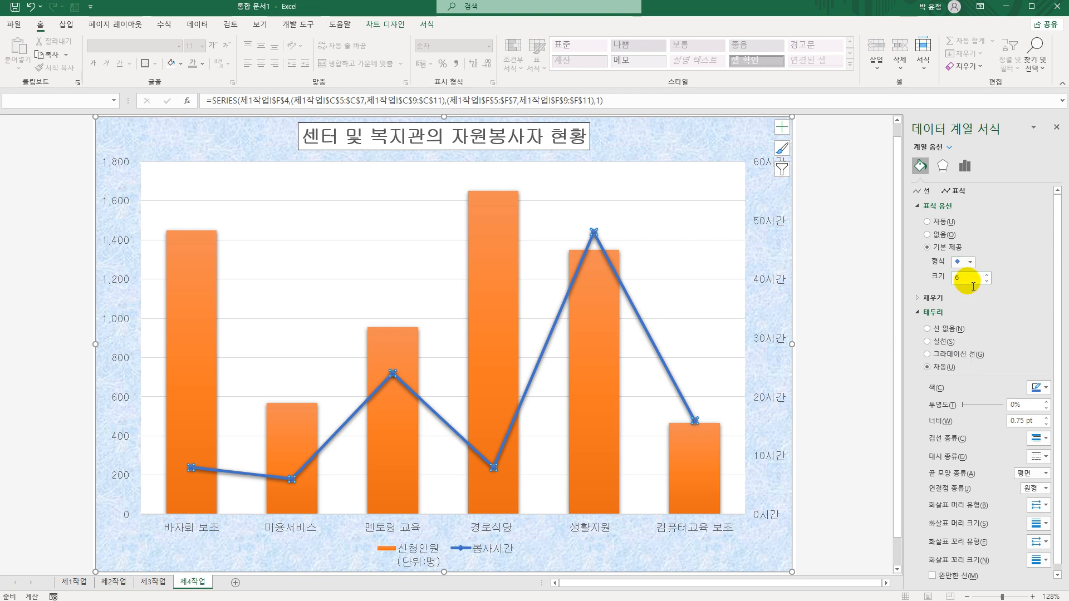
click(933, 278)
text(10)
key(Return)
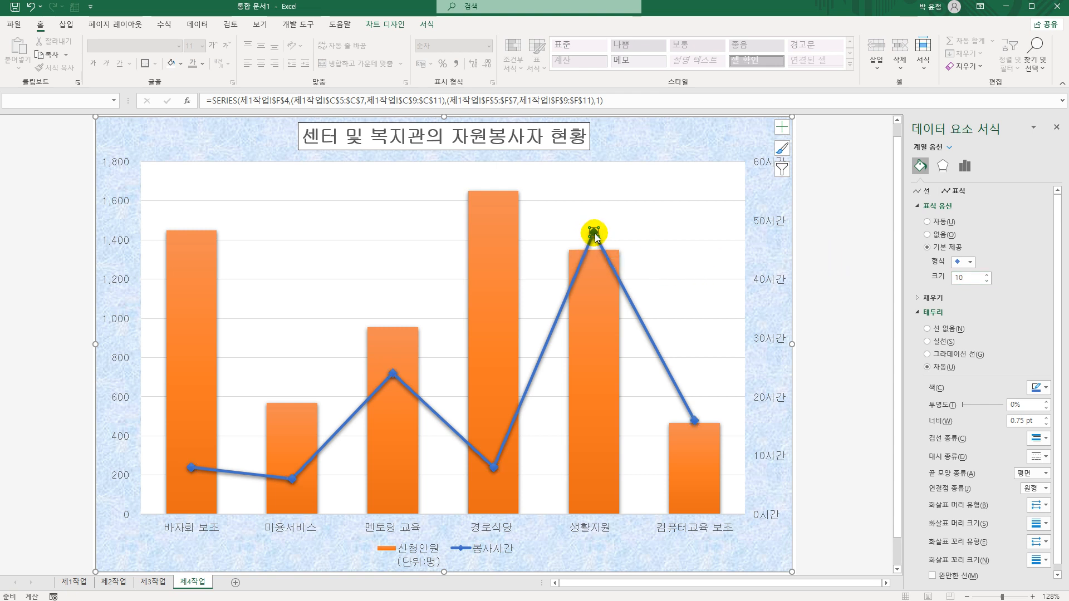
- Add a data label to only the 생활지원 point of the 봉사시간 line and position it above the marker
right_click(595, 237)
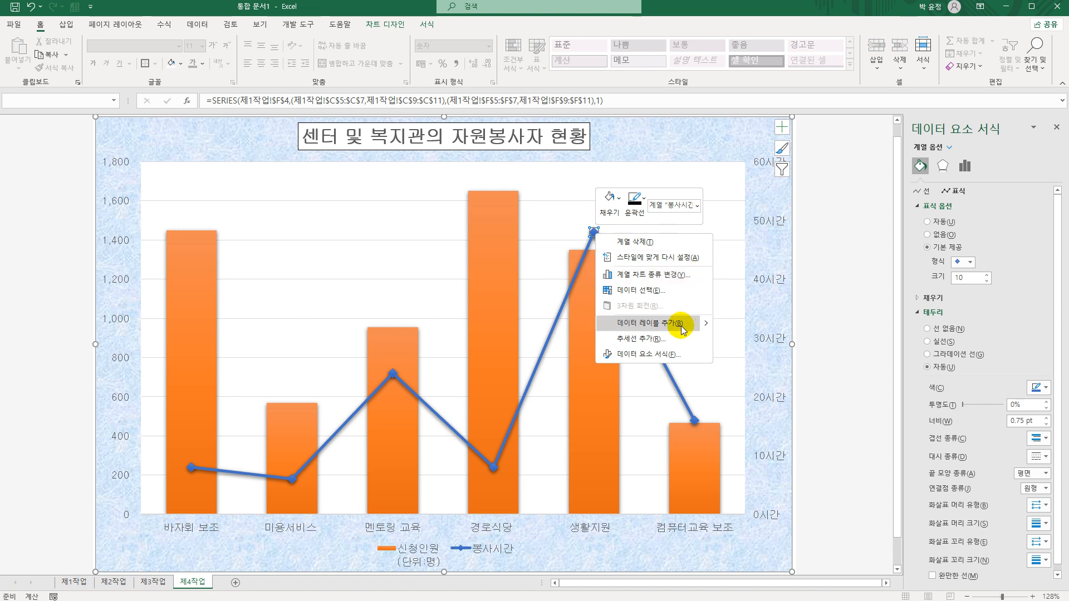
click(681, 328)
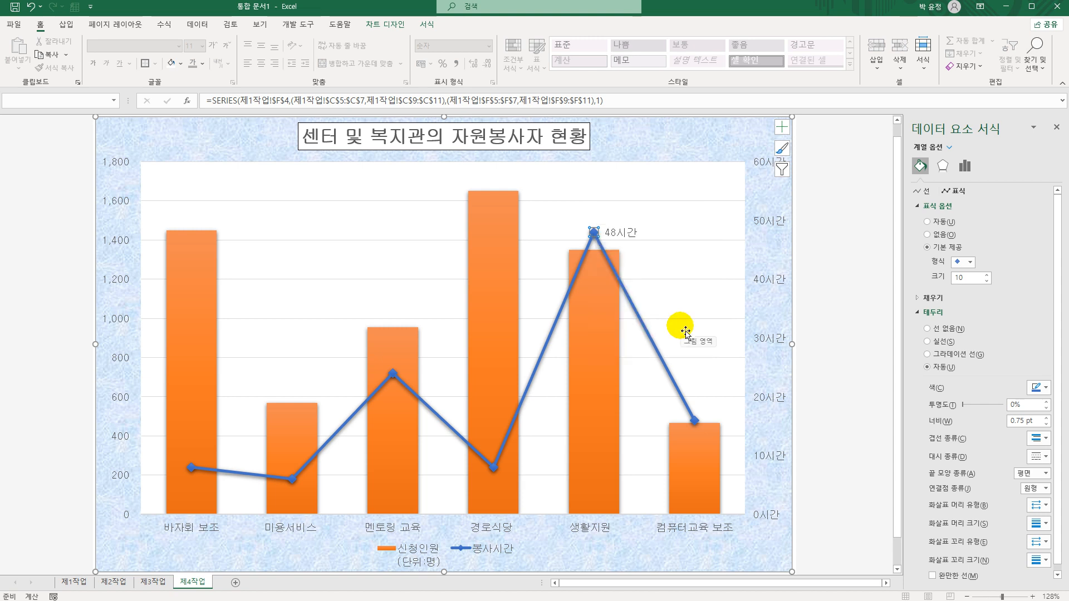
click(613, 232)
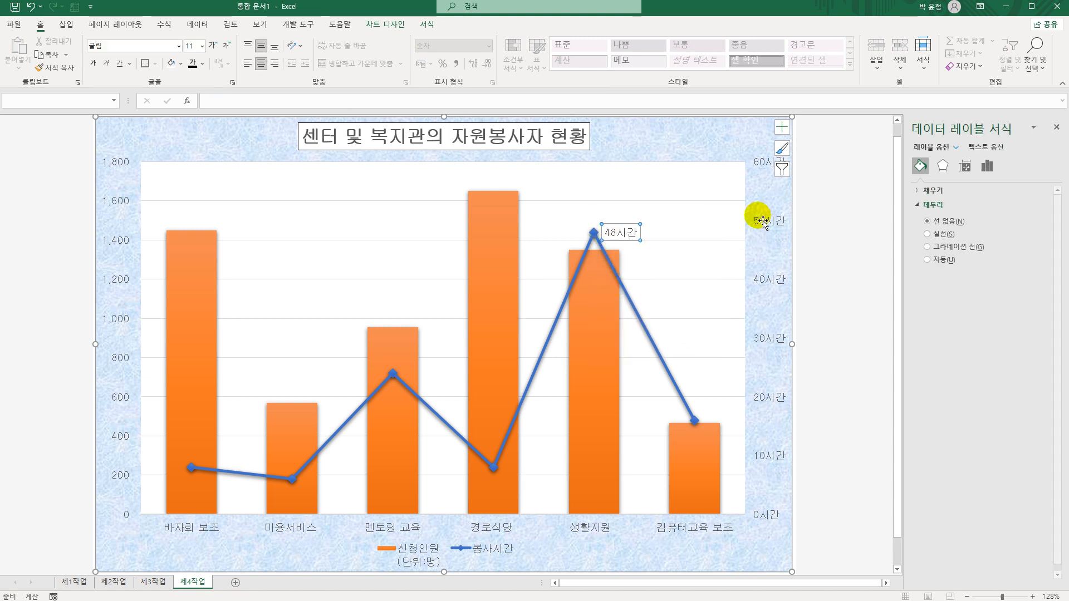
click(987, 166)
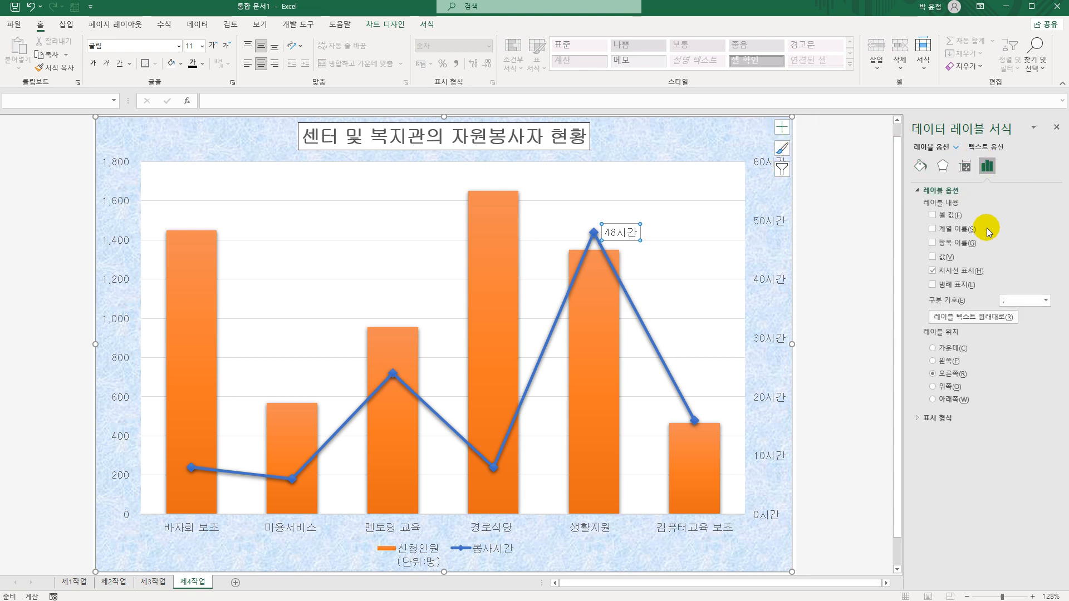
click(942, 388)
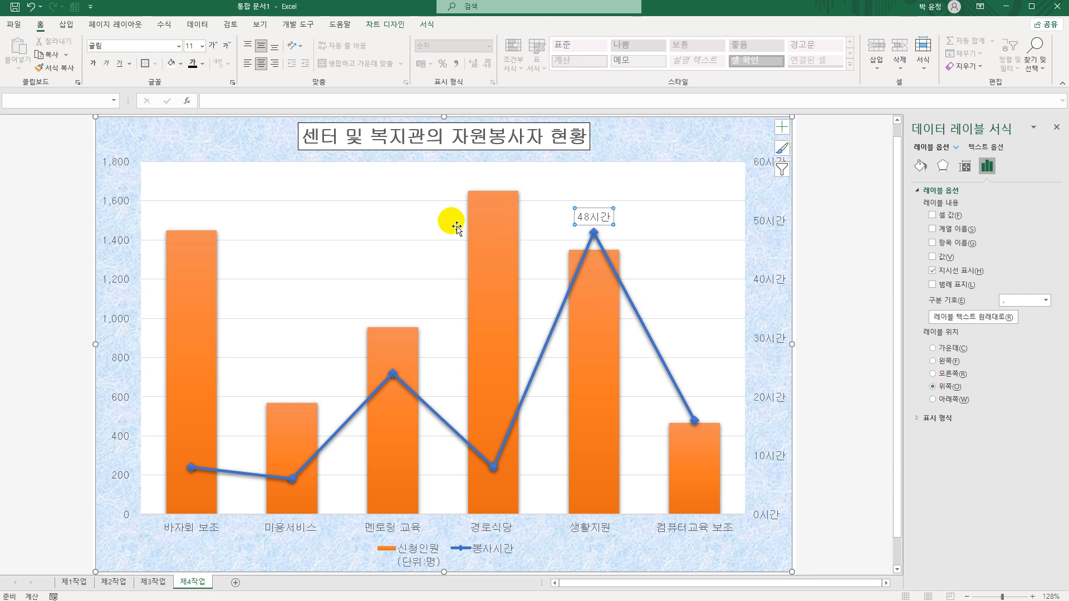
- Format the chart's major horizontal gridlines as black dashed lines
click(440, 240)
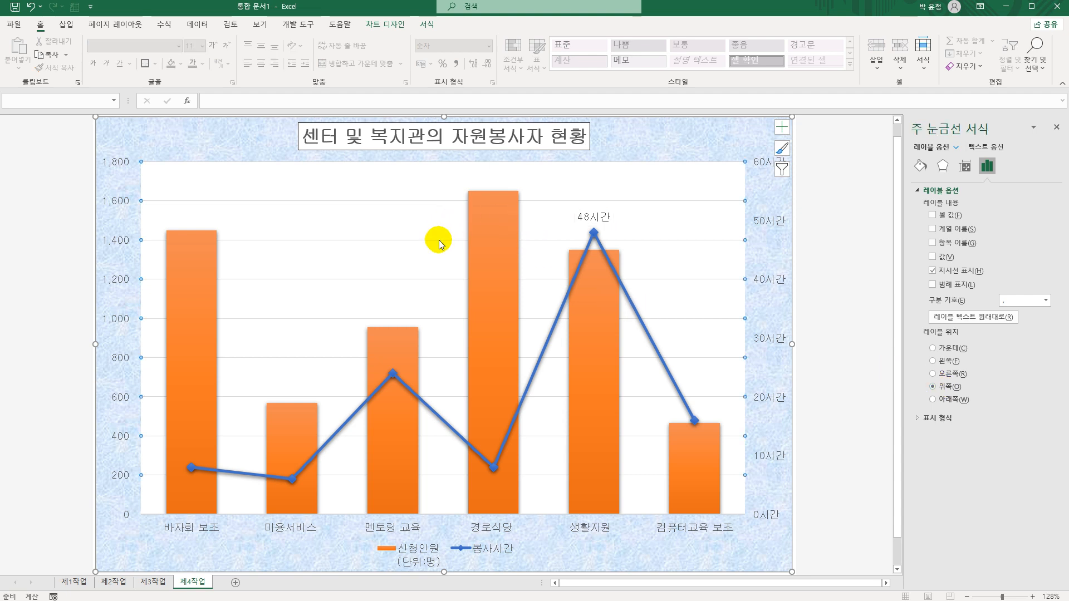
click(920, 167)
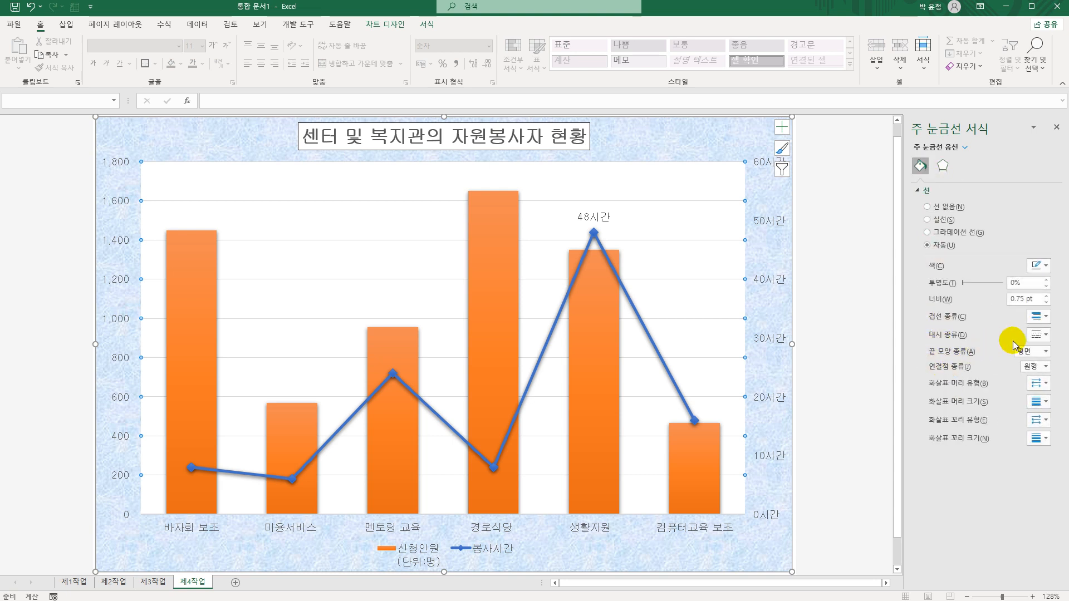
click(1050, 339)
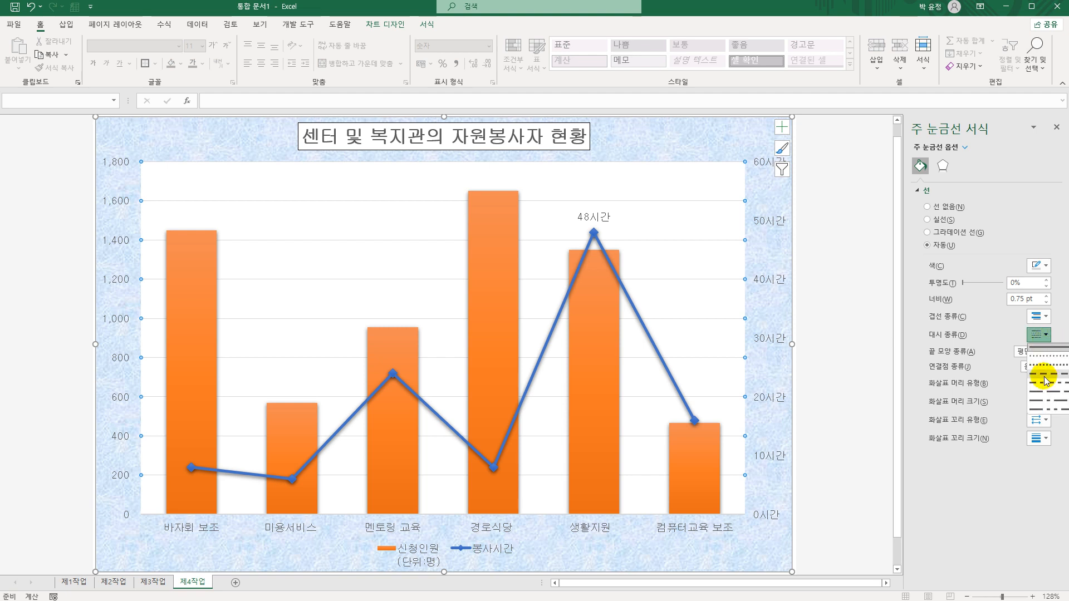
click(1045, 379)
click(1037, 268)
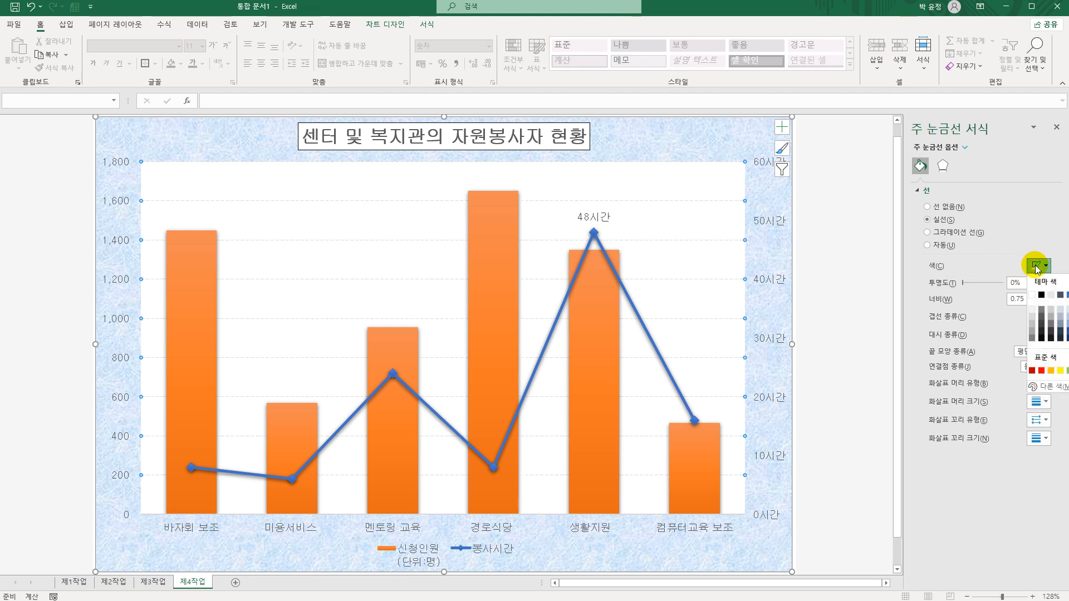
click(1042, 296)
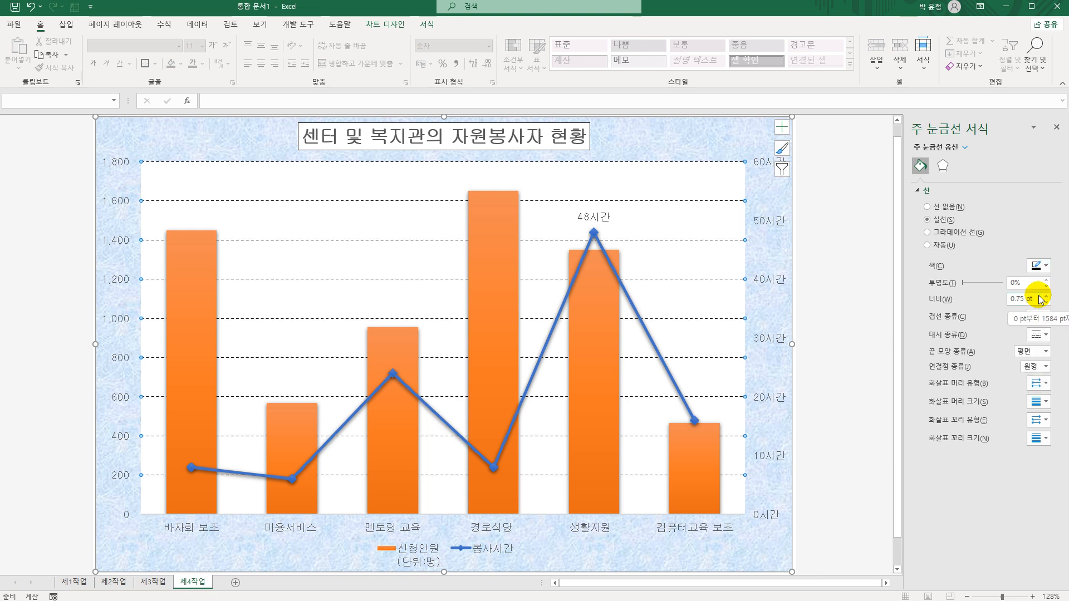
- Set the line colour of the primary vertical, secondary vertical and horizontal axes of the chart to black
click(123, 204)
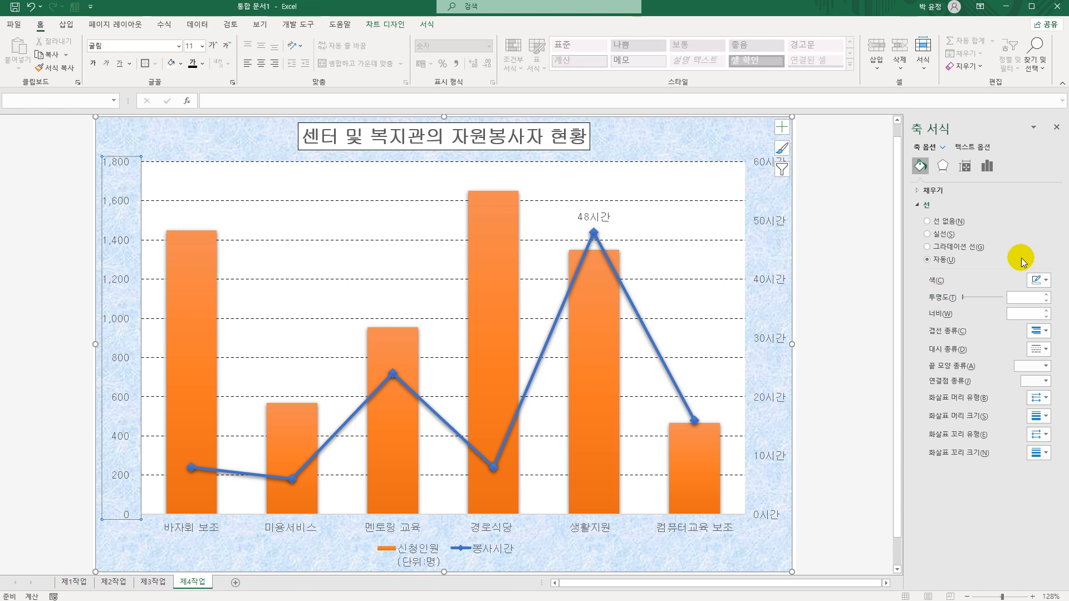
click(1047, 281)
click(1042, 309)
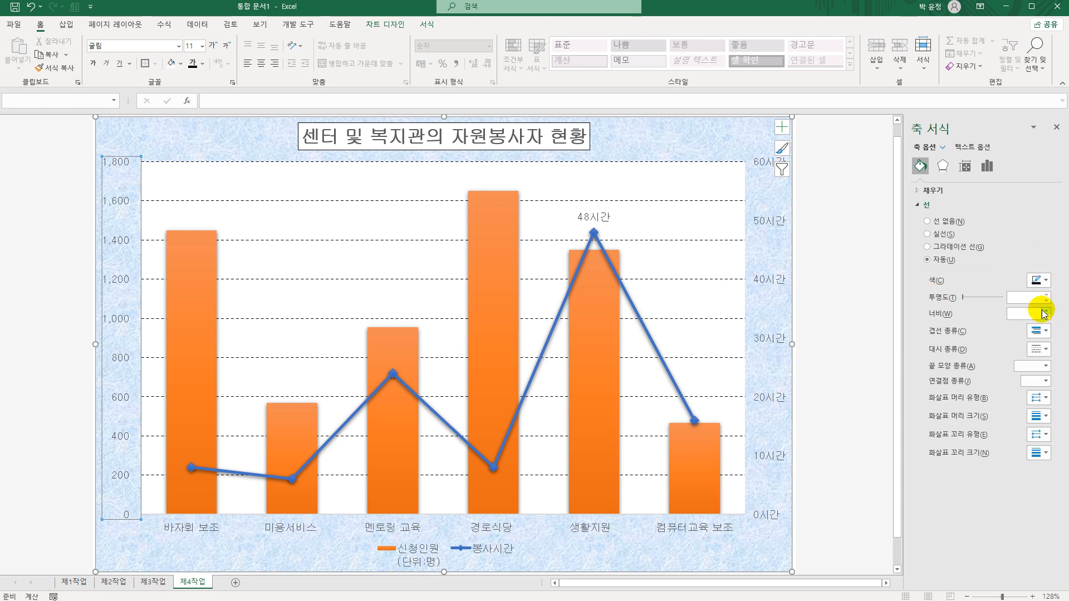
click(773, 222)
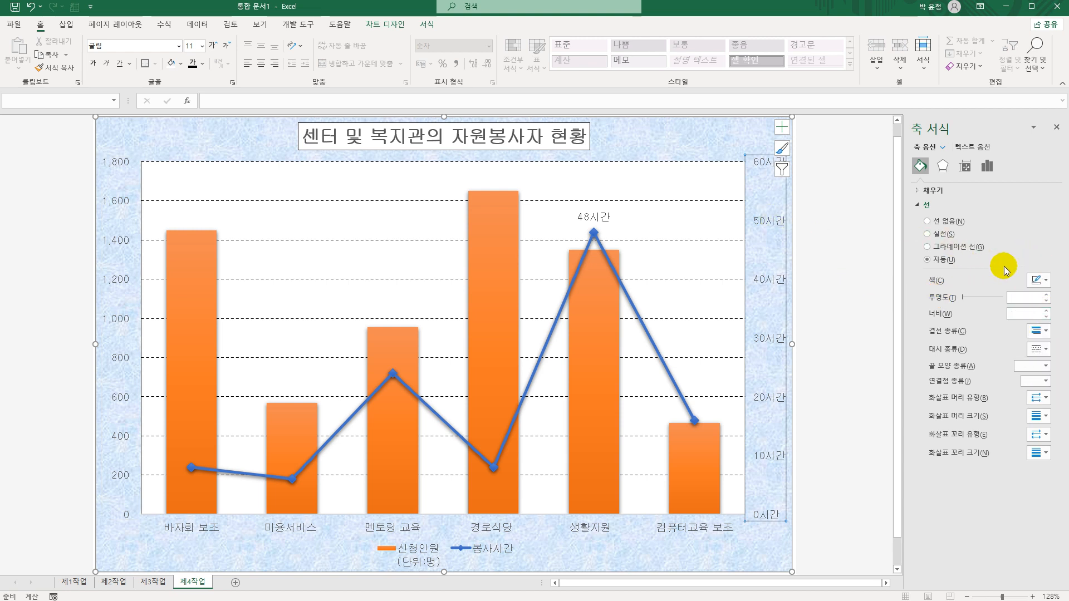
click(1040, 280)
click(1042, 309)
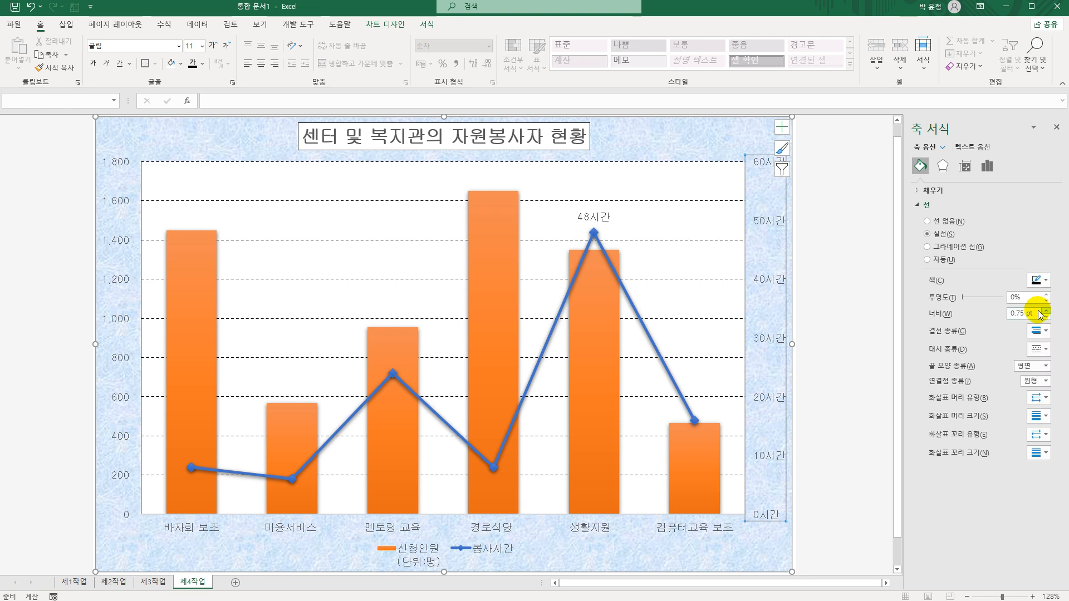
click(609, 529)
click(1040, 280)
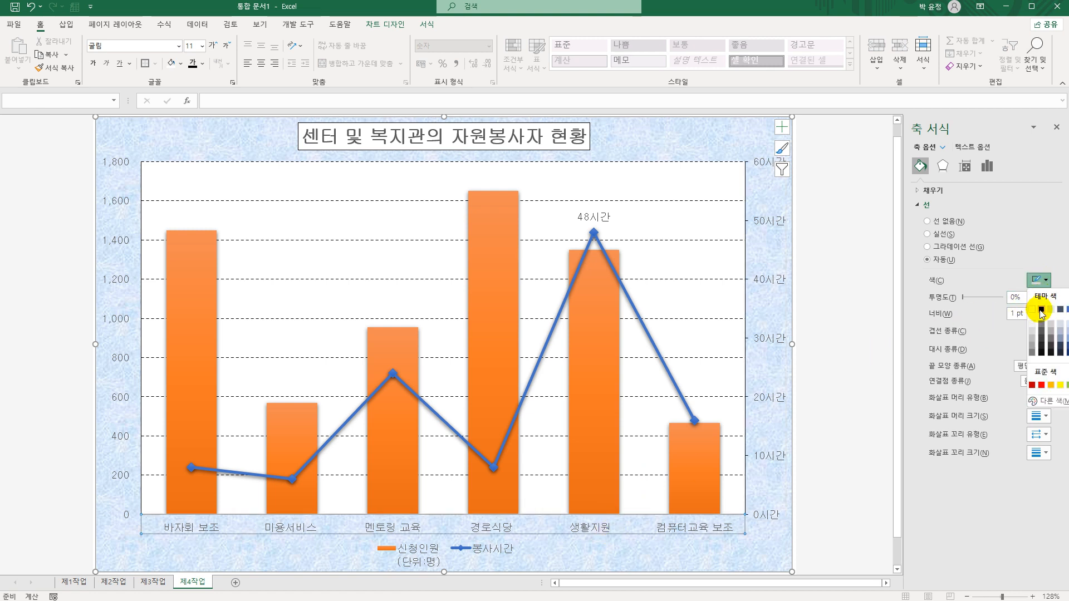
click(1042, 309)
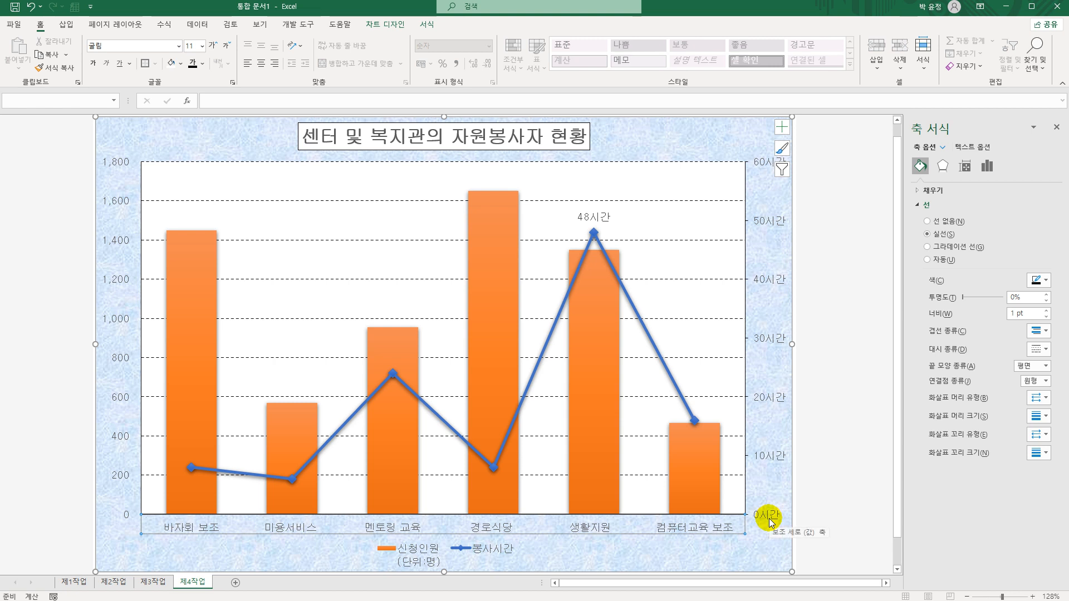
- Set the major unit of the secondary vertical axis to 15
click(767, 454)
click(986, 174)
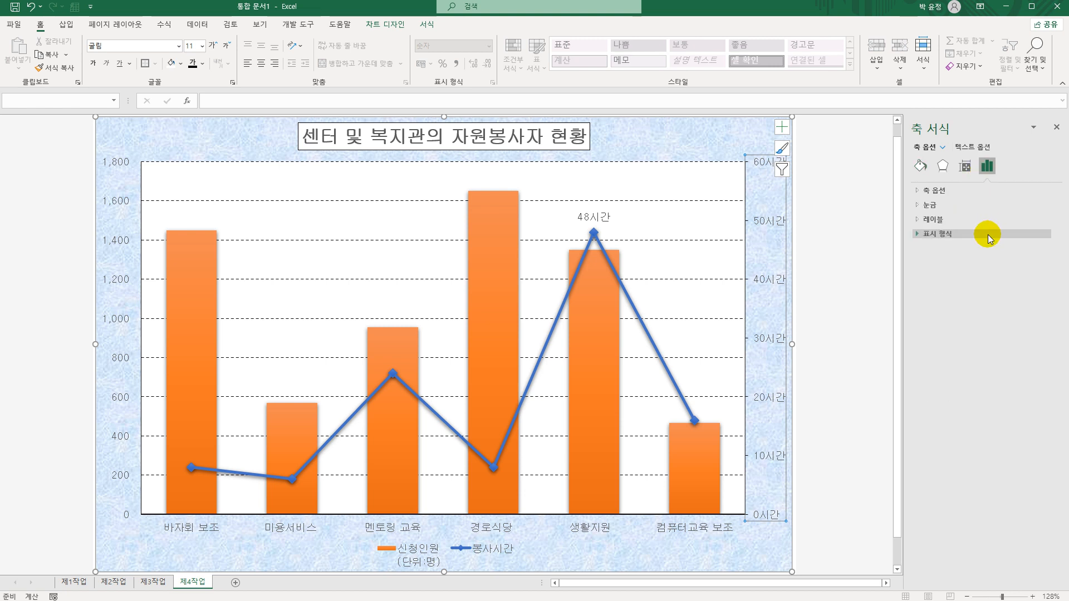
click(933, 191)
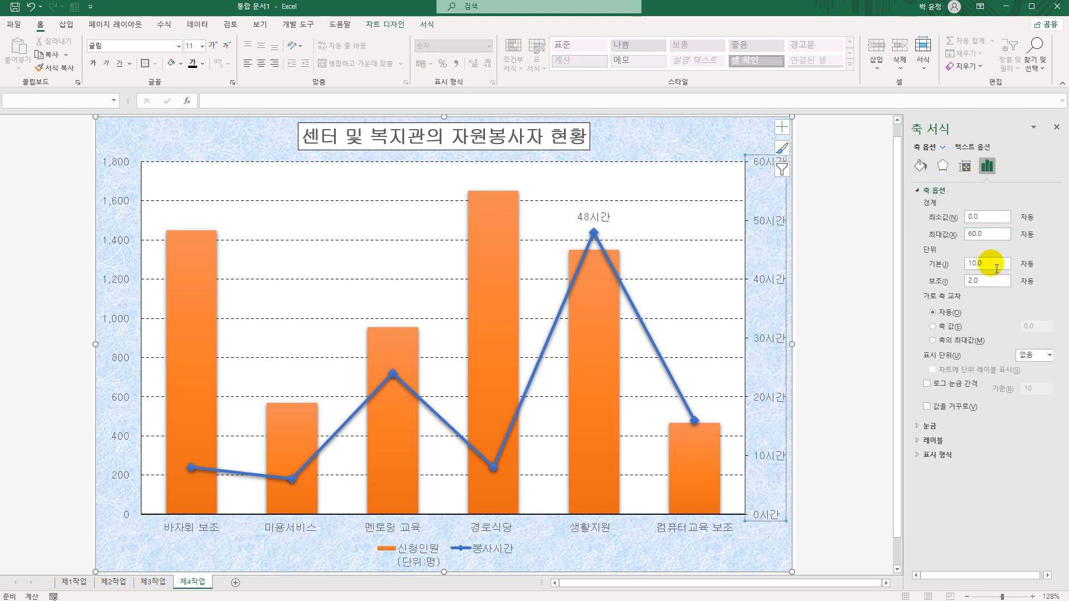
drag(992, 264, 932, 255)
text(15)
key(Return)
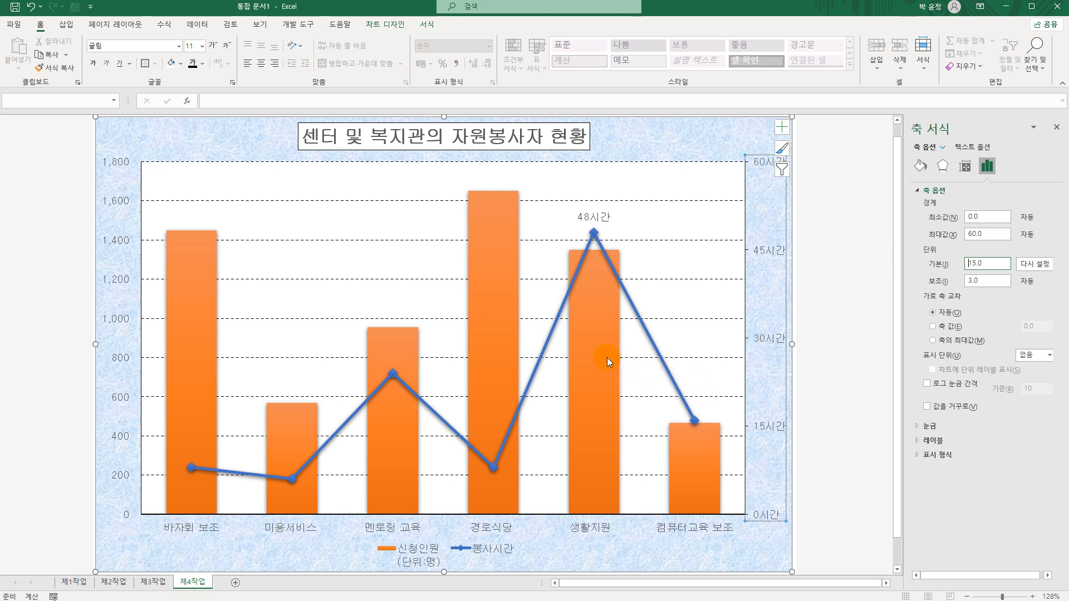
- In the chart's data source, replace the 봉사시간 series' cell-referenced name with the literal text 봉사시간
right_click(418, 218)
click(484, 292)
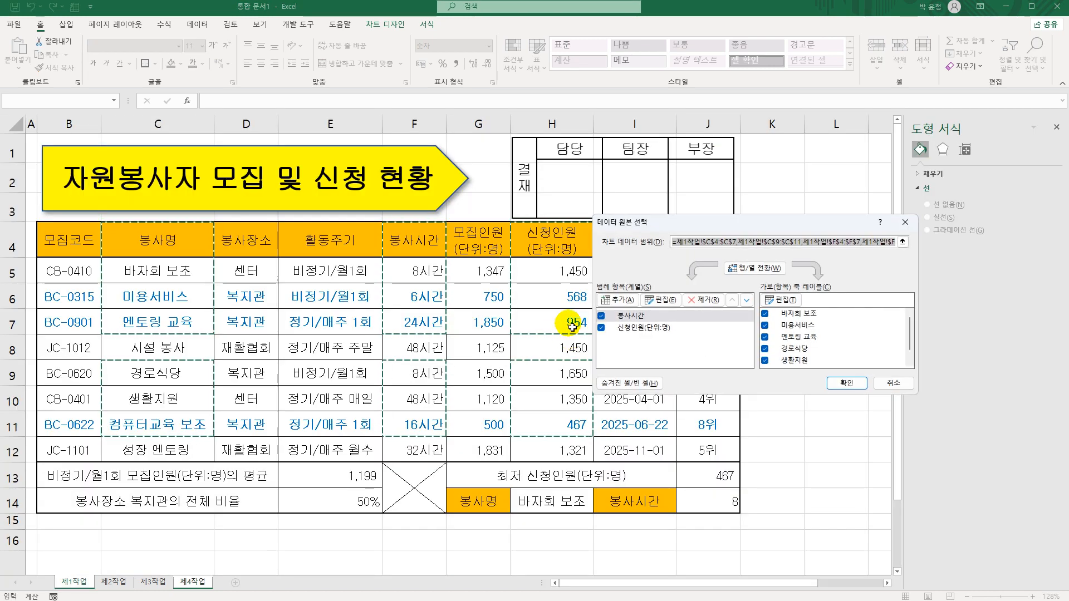
click(635, 315)
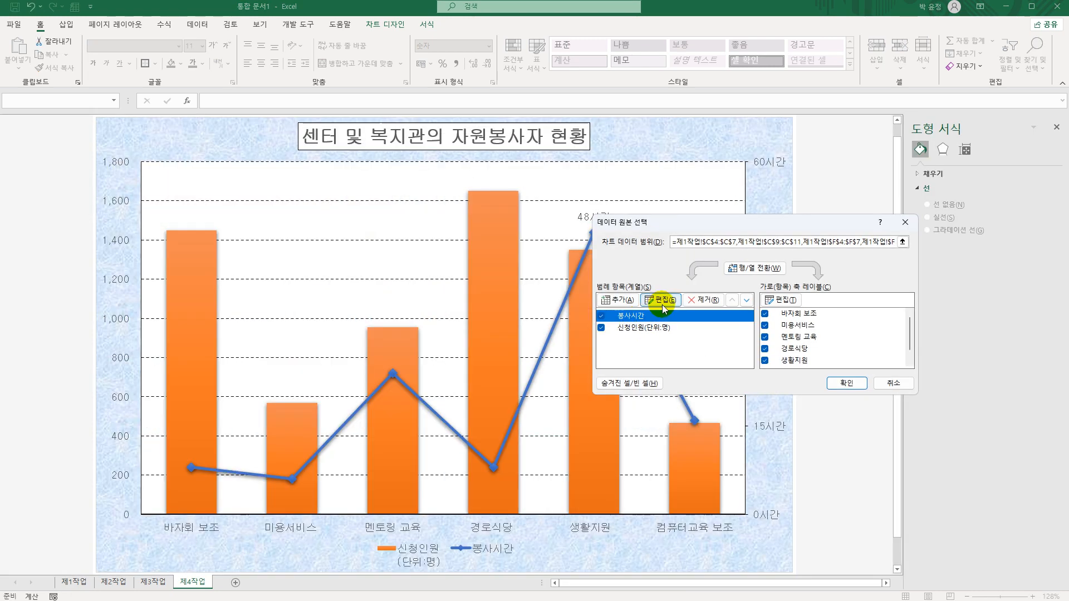
click(665, 302)
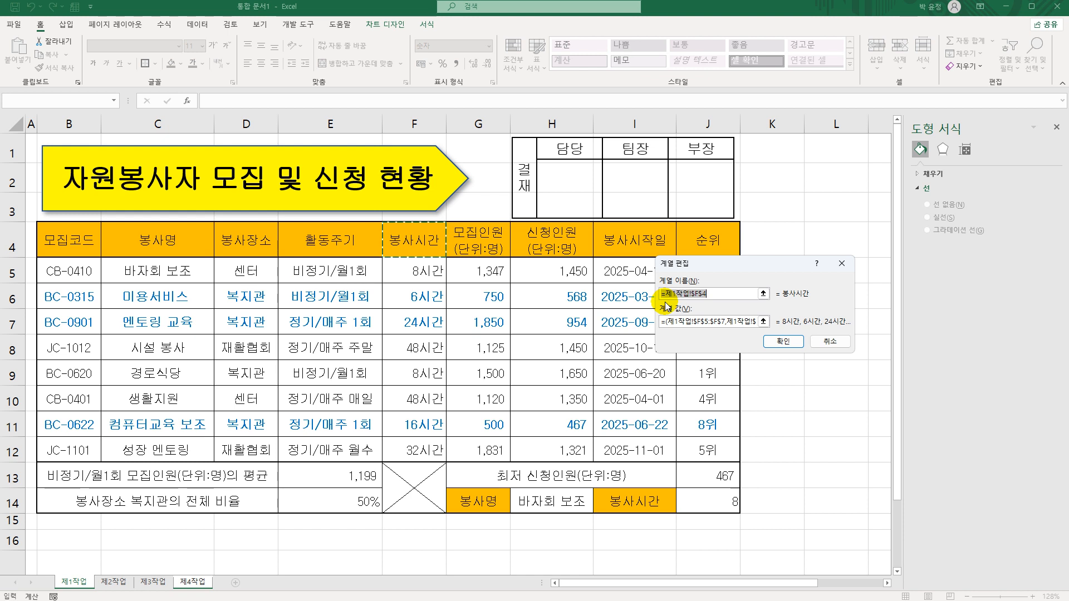
text(qhd)
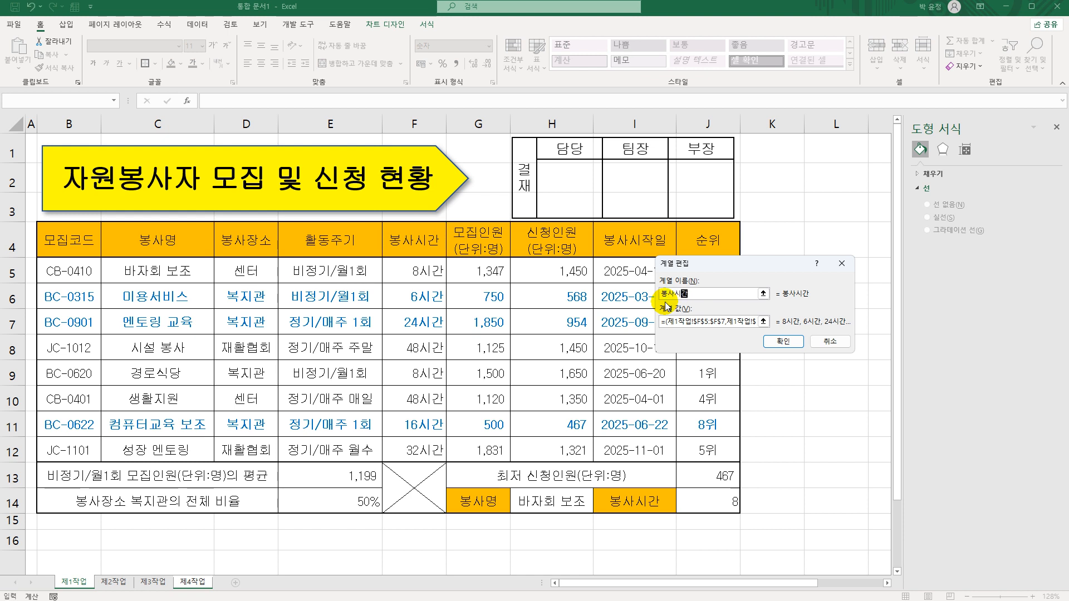
click(783, 342)
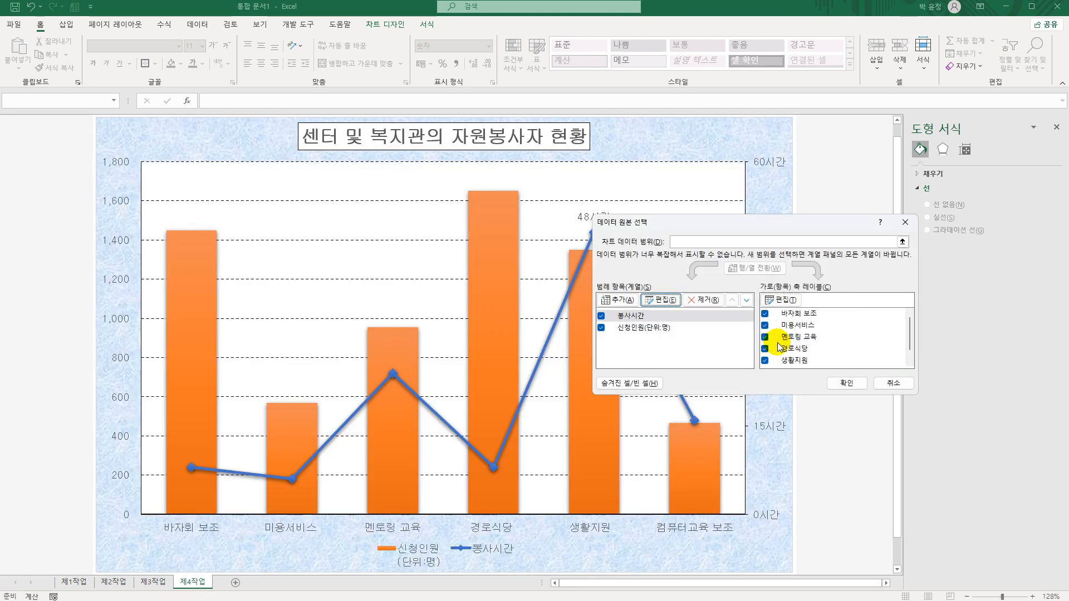
- Rename the applicant-count series with the literal single-line text 신청인원(단위:명) and apply the data source changes
click(668, 328)
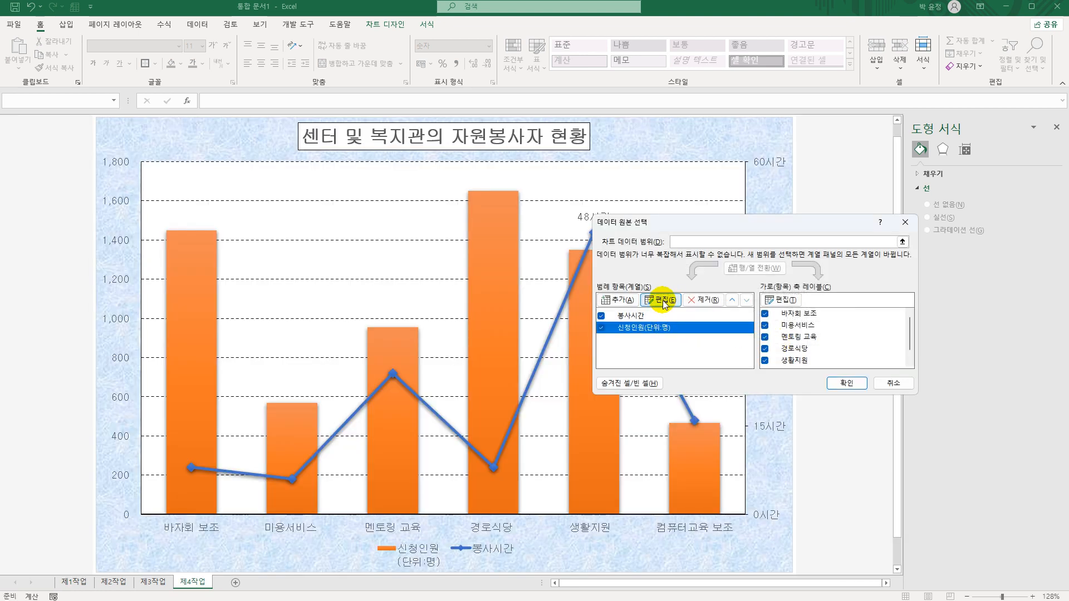
click(663, 299)
text(t)
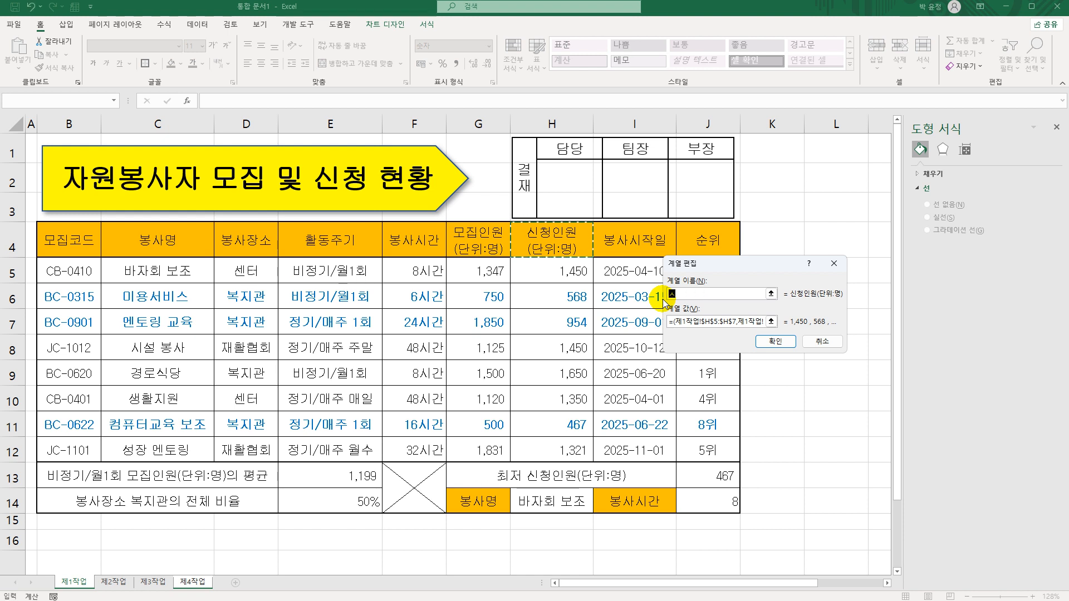
text(t)
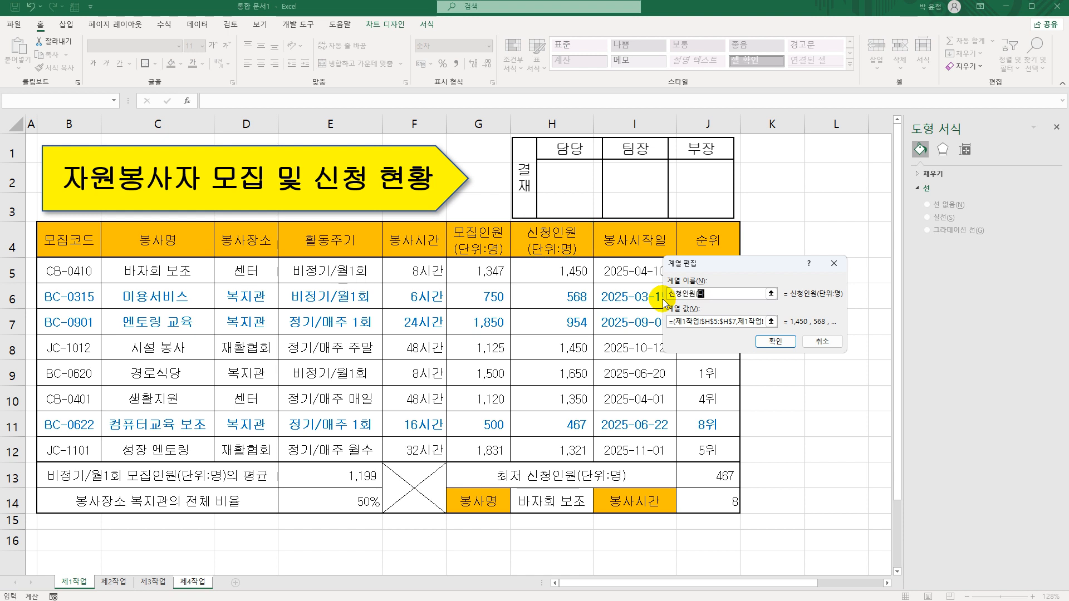
text(lscjddlsdnjs(eksdnl)
click(764, 341)
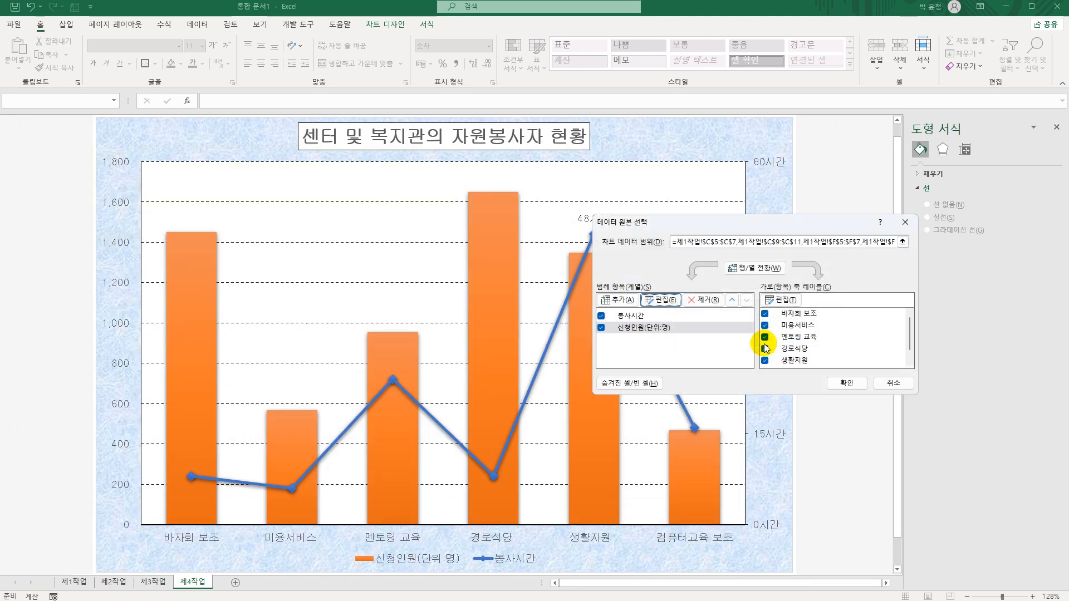
click(848, 383)
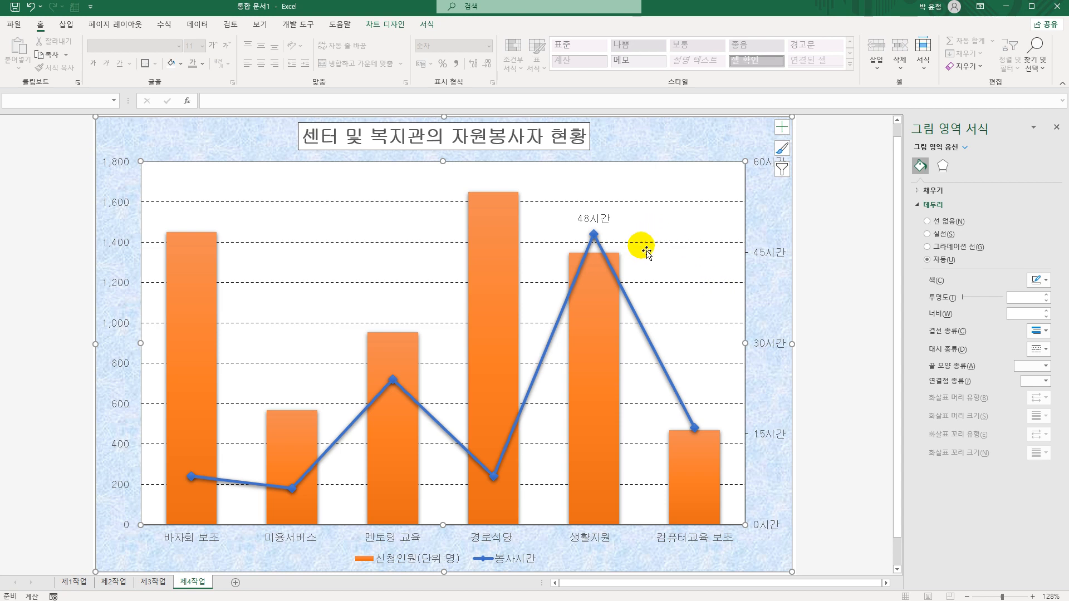
- Insert a rounded rectangular speech bubble about 2.19 × 2.89 cm beside the 생활지원 label, with 최다 and 봉사시간 on two lines
click(66, 24)
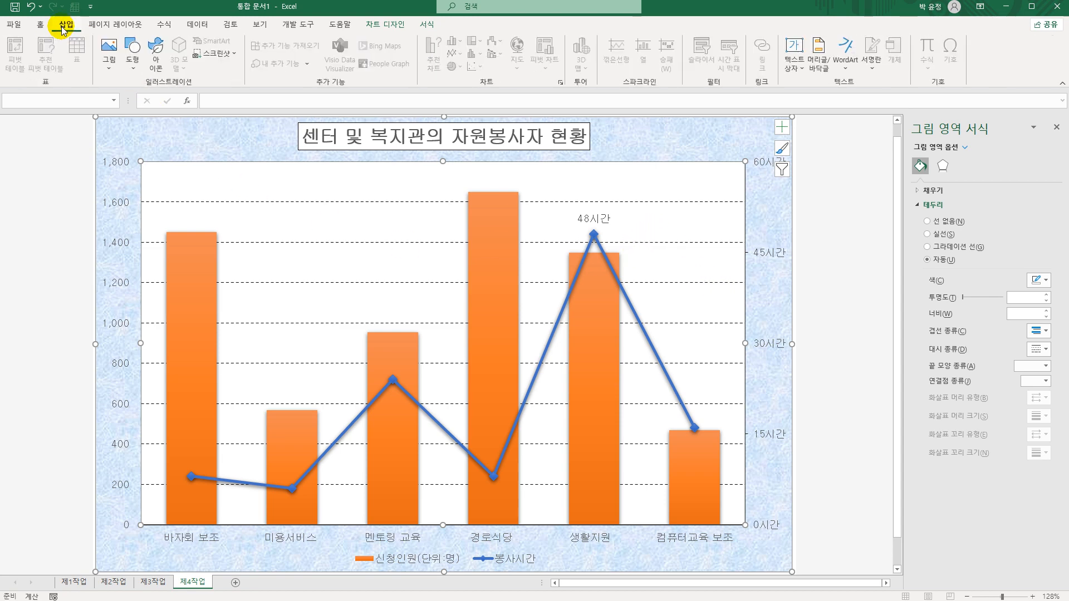
click(426, 25)
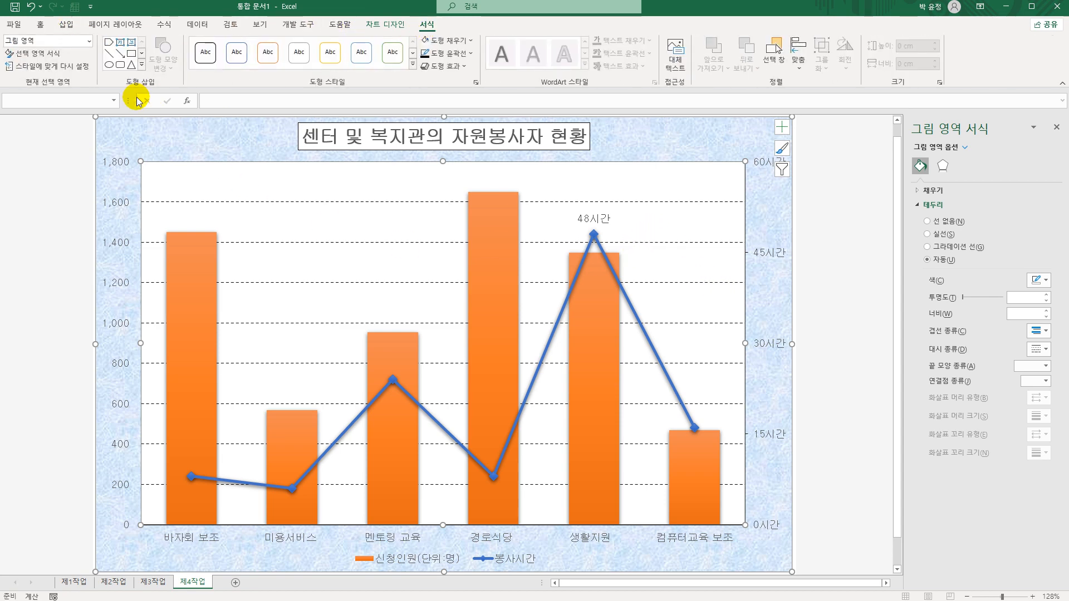
click(139, 66)
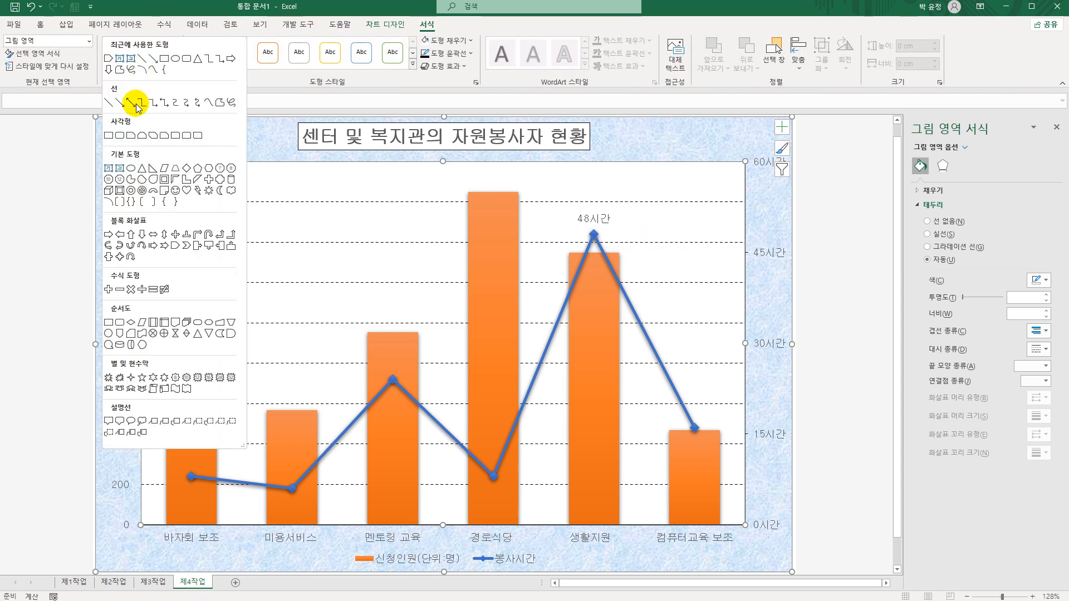
click(119, 423)
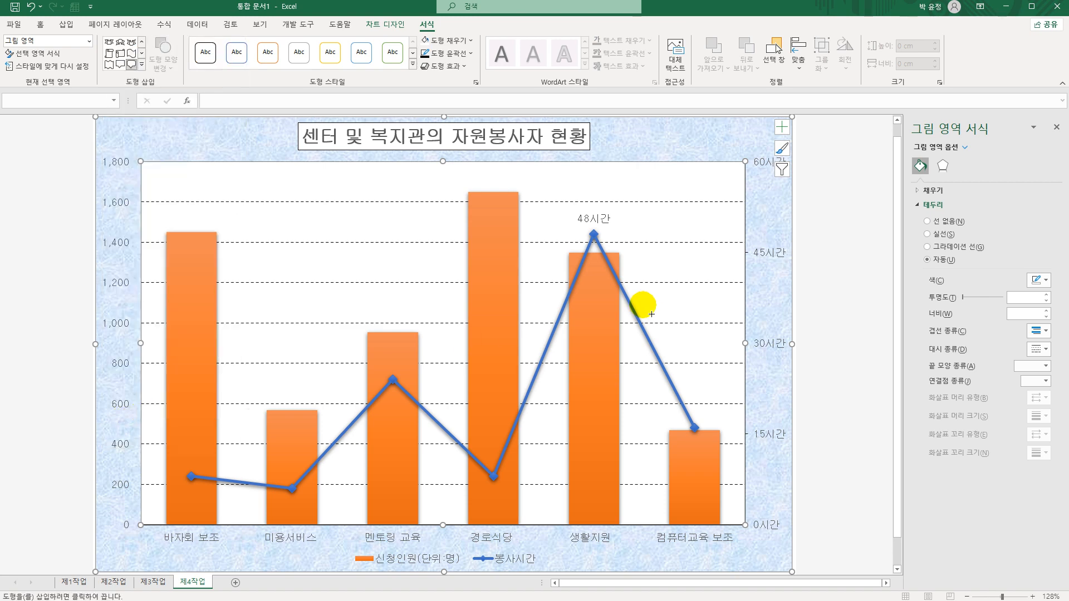
drag(660, 169, 630, 224)
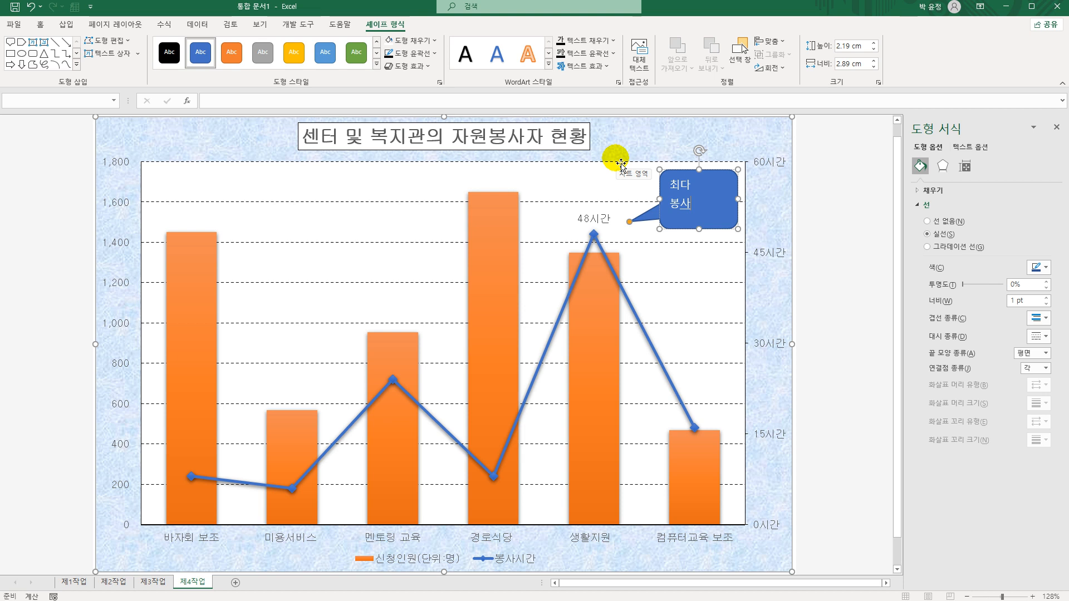
text(시간)
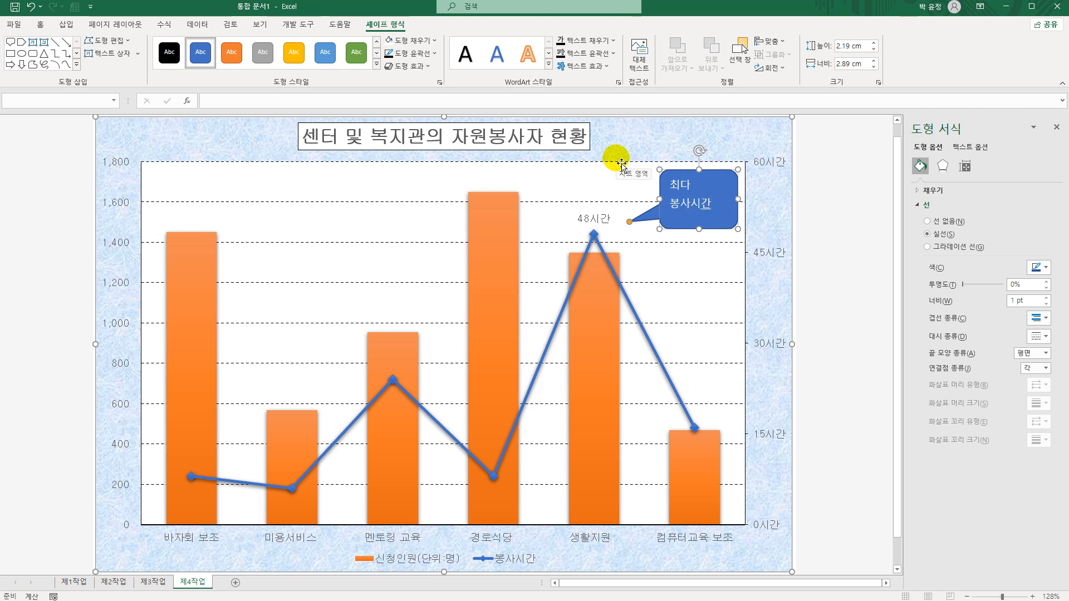
- Give the speech bubble a white fill and black text
click(736, 197)
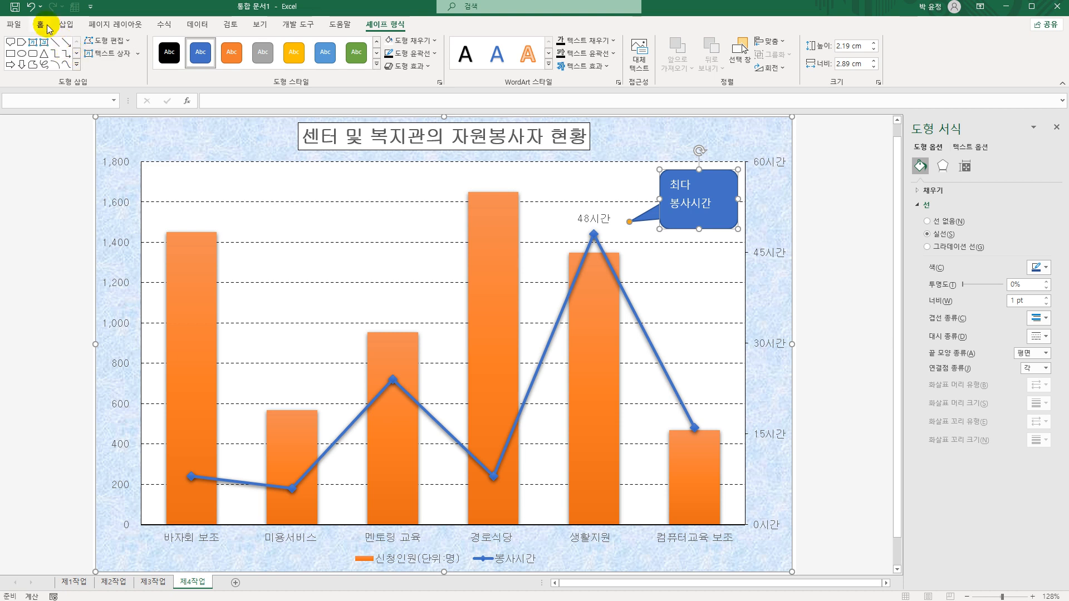
click(418, 41)
click(382, 82)
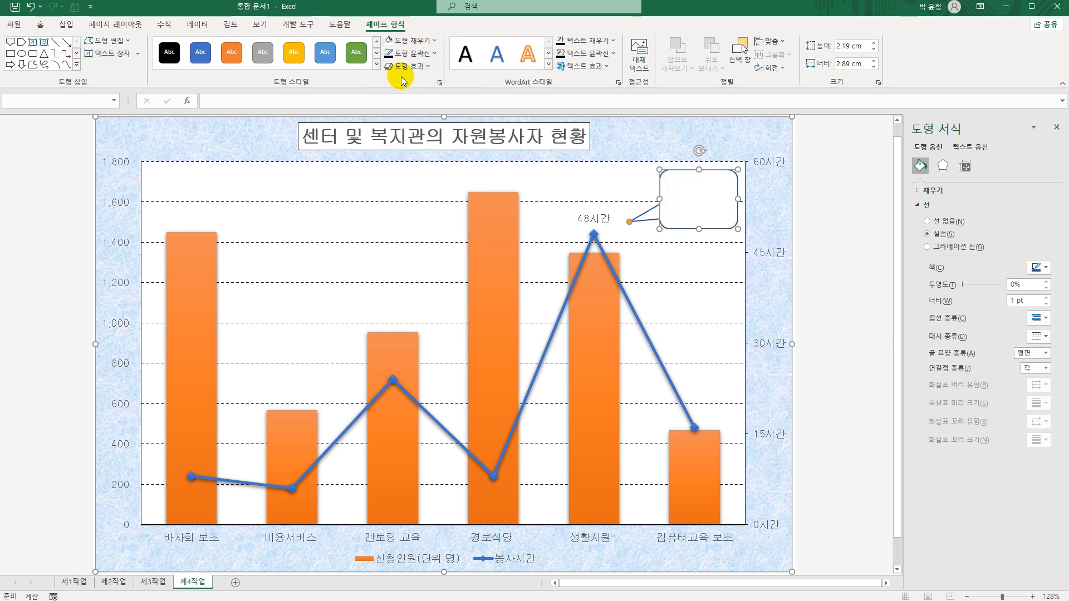
click(601, 40)
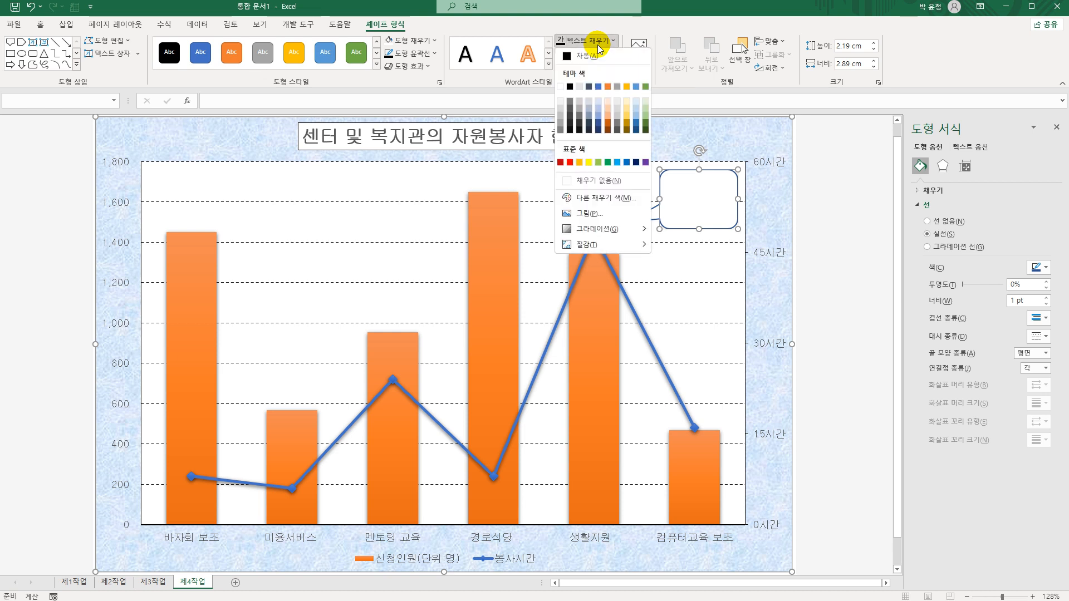
click(570, 59)
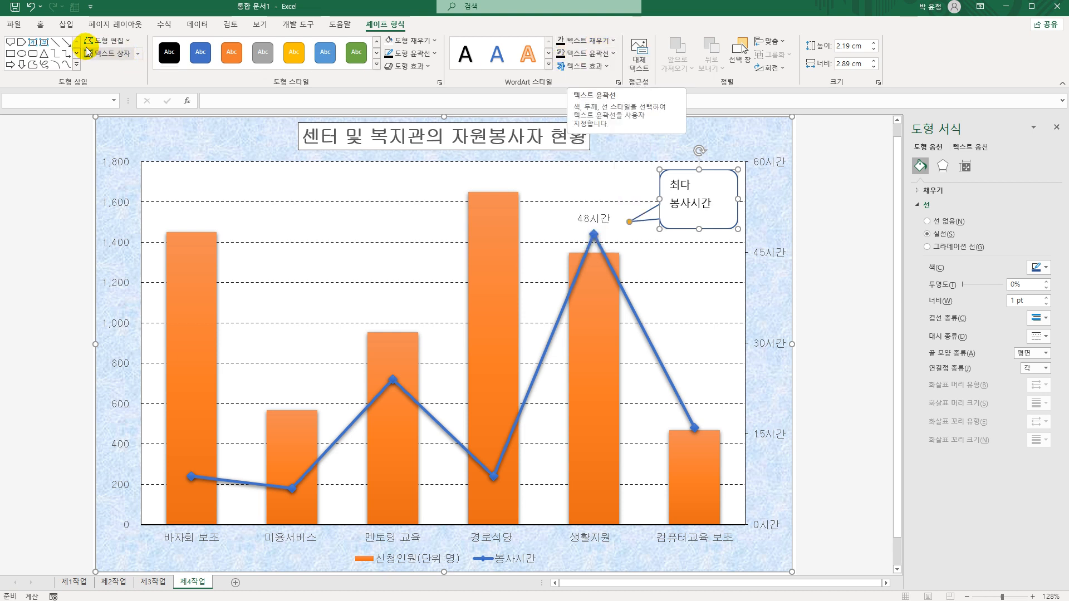
- Set the speech bubble text to the 굴림 font, centre it horizontally and vertically, and close the formatting pane
click(40, 24)
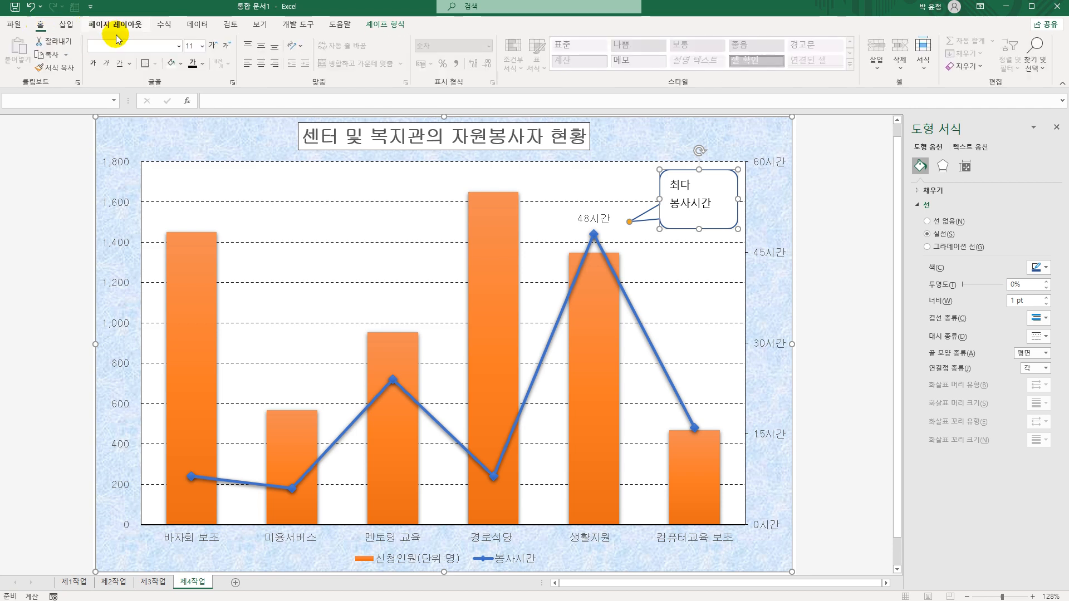
click(179, 46)
click(147, 153)
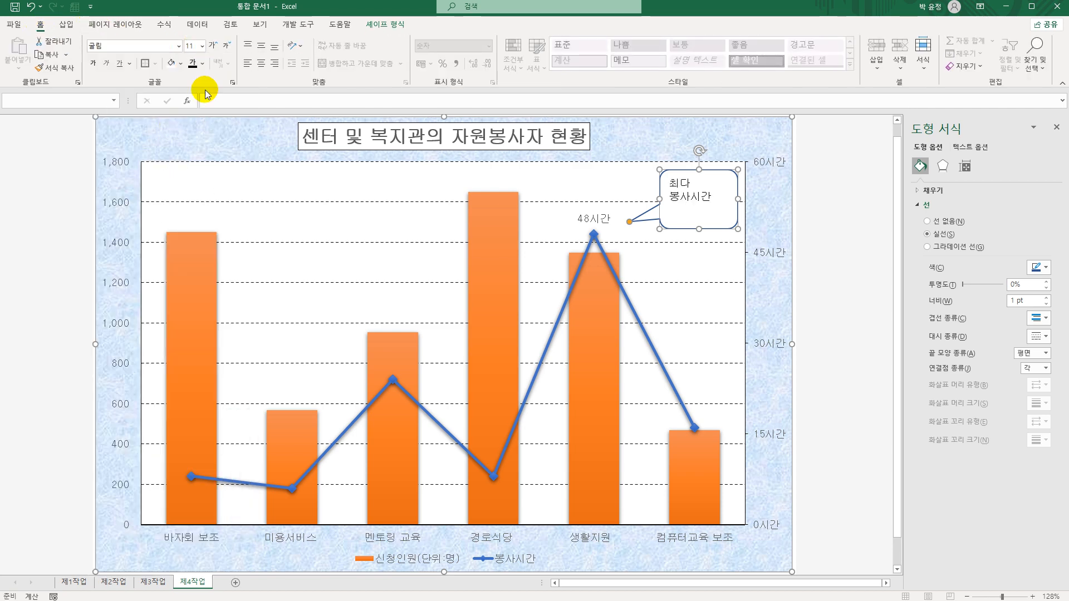
click(261, 45)
click(261, 63)
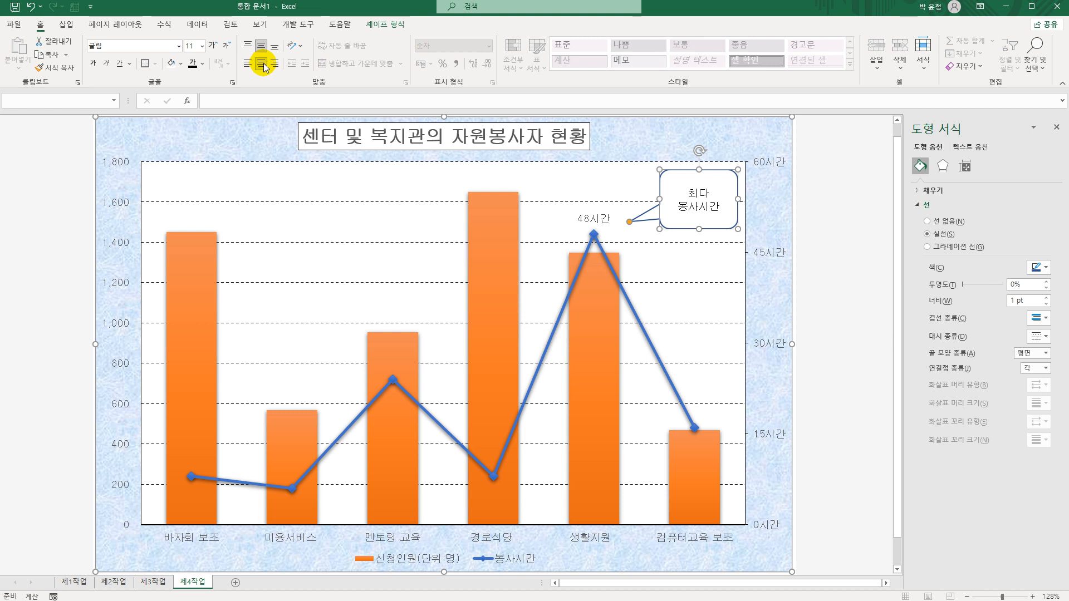
click(625, 138)
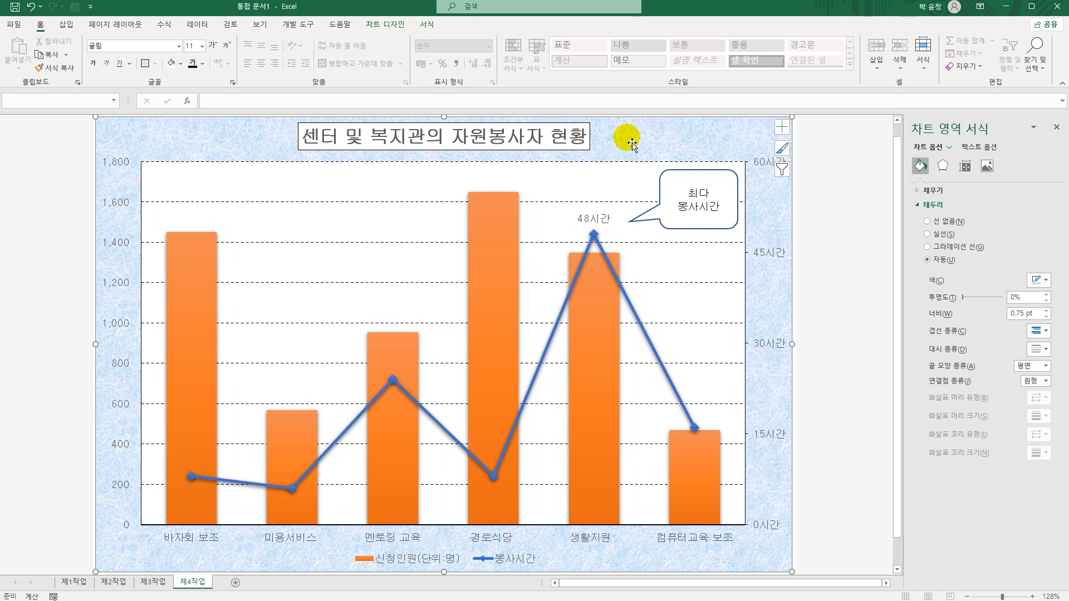
click(1057, 127)
click(947, 280)
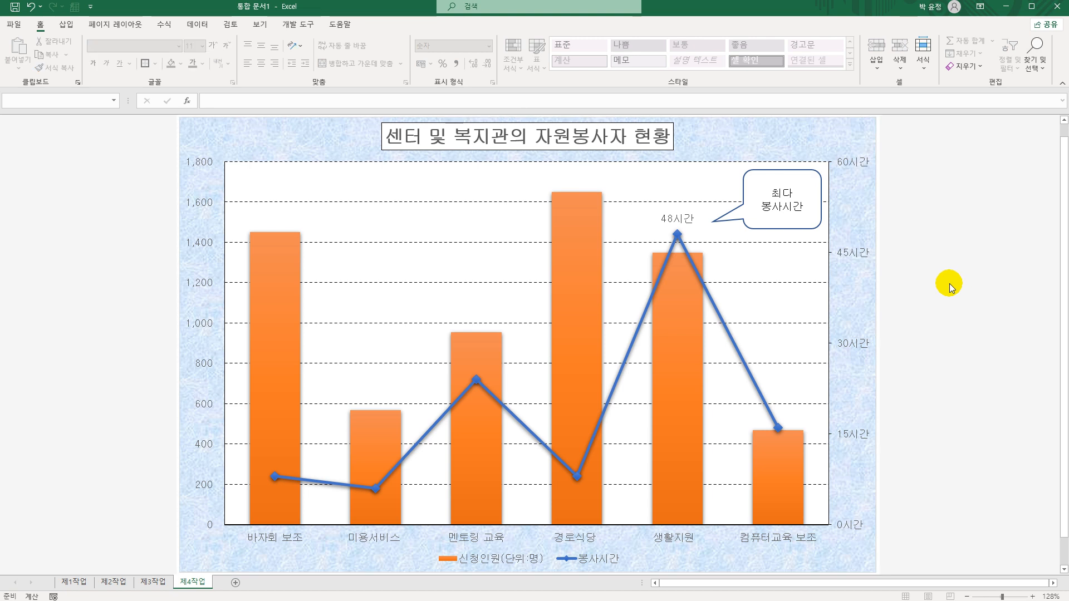